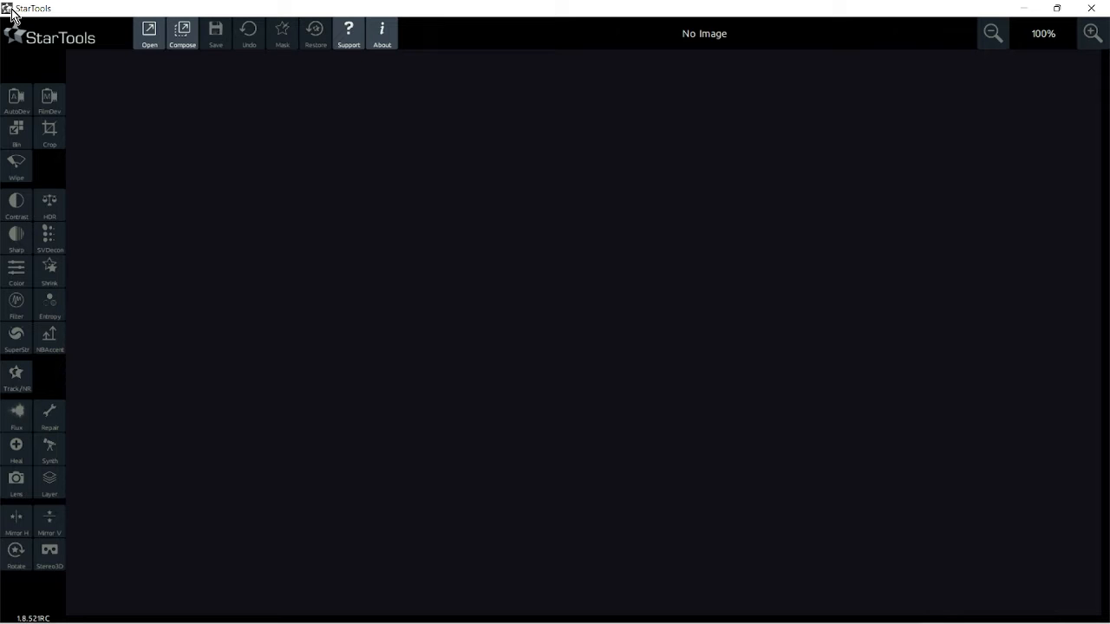
Open the Barnard33 dataset and declare it as linear, from OSC/DSLR with Bayer matrix and not white balanced.
left_click(150, 30)
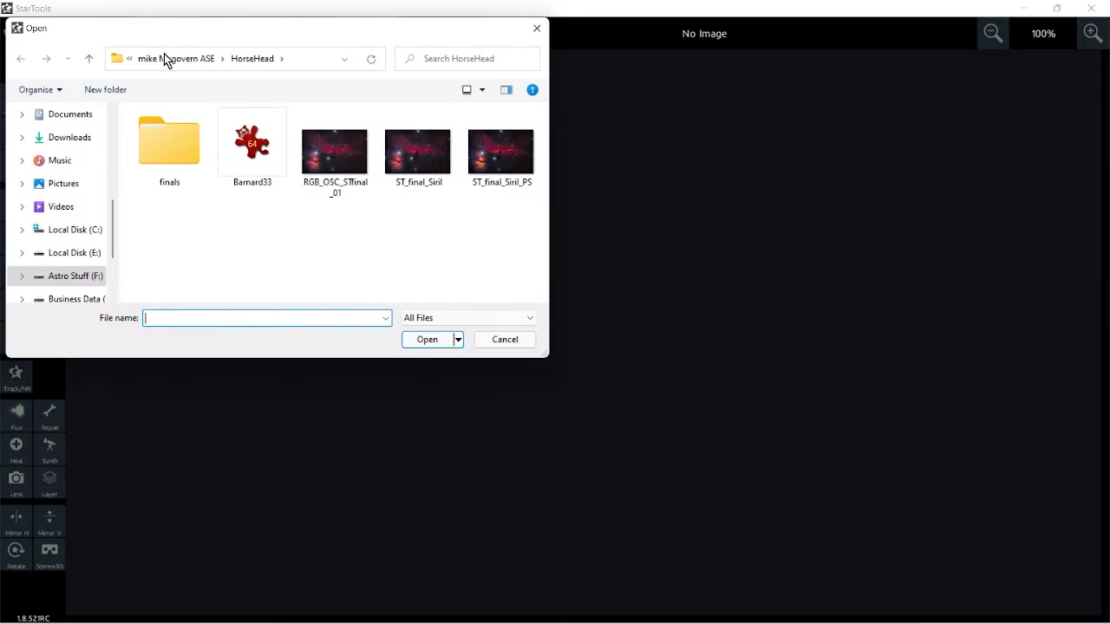
left_click(254, 152)
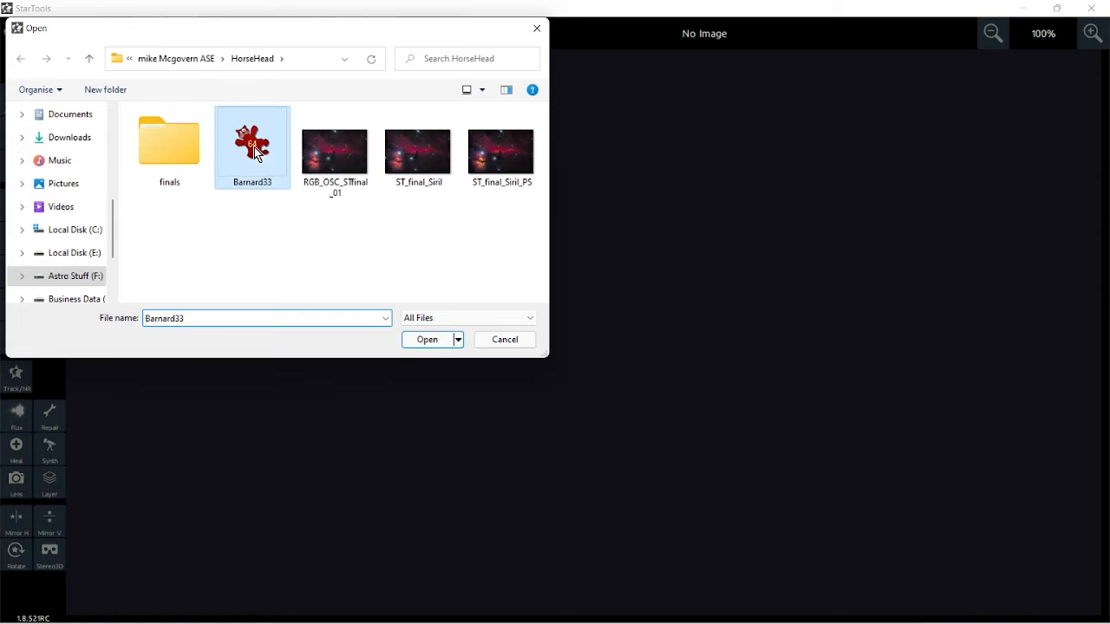
left_click(424, 340)
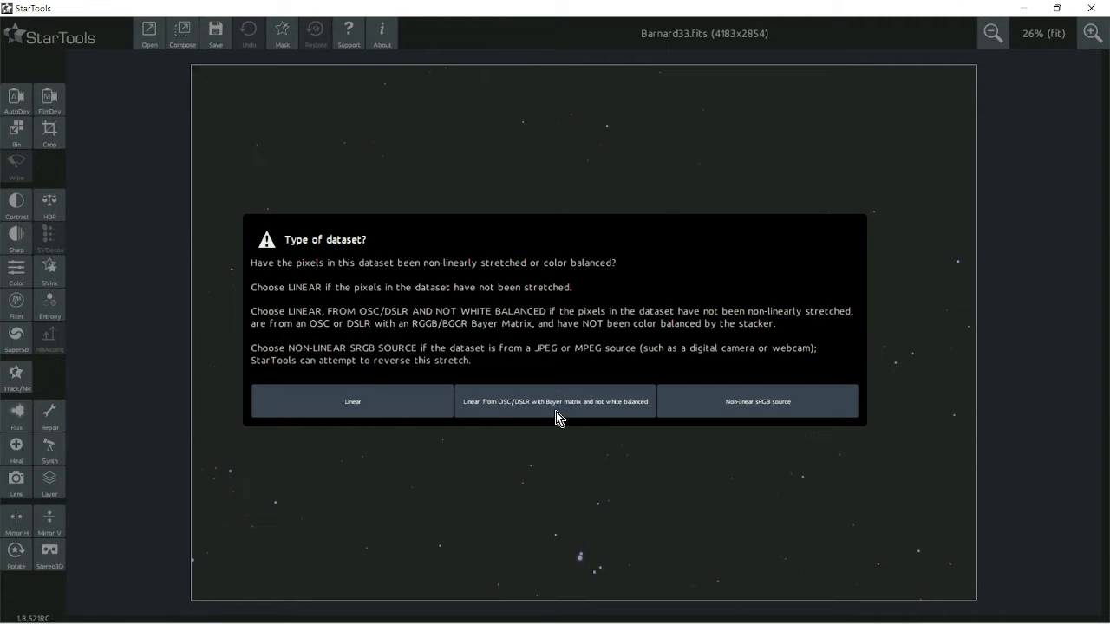
left_click(535, 408)
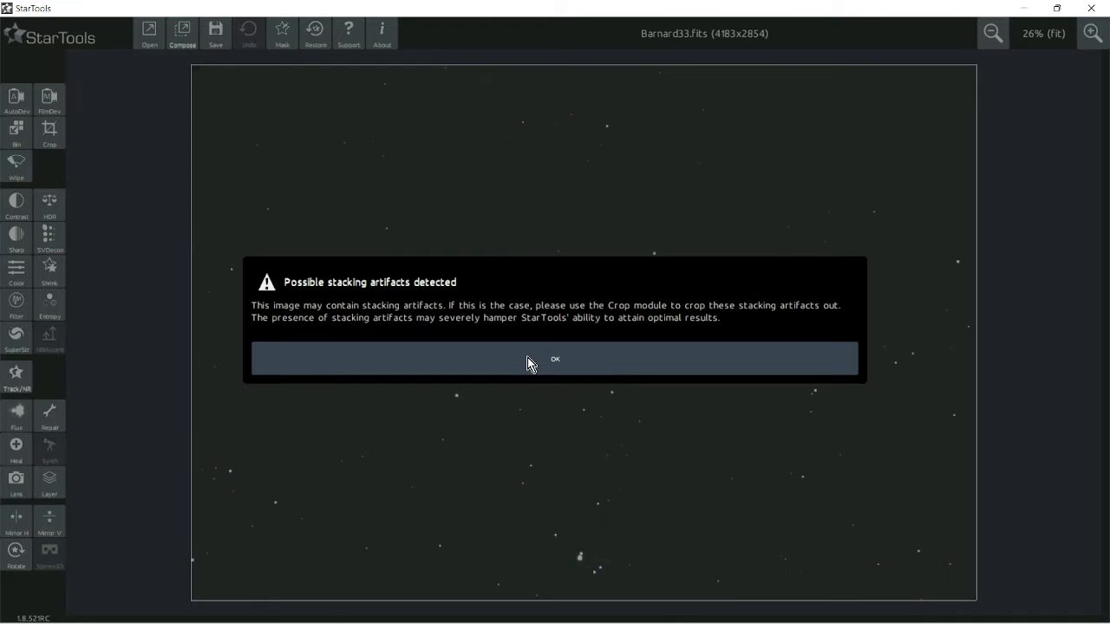
left_click(530, 363)
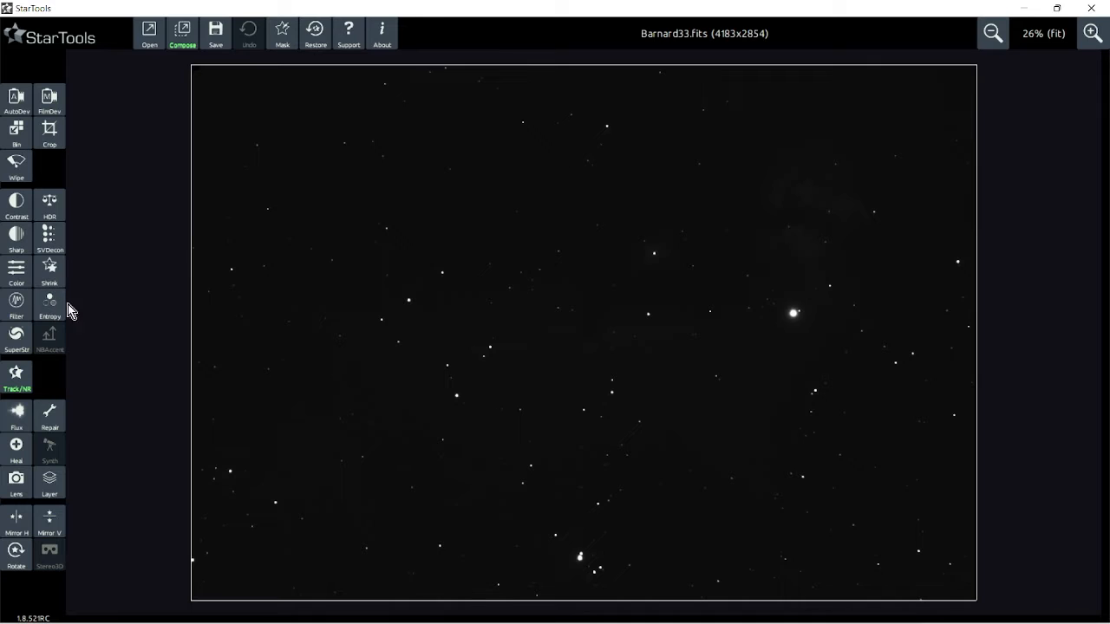
Apply an initial AutoDev stretch to the whole image, inspecting the nebula and borders for noise and stacking artifacts before keeping it.
left_click(17, 100)
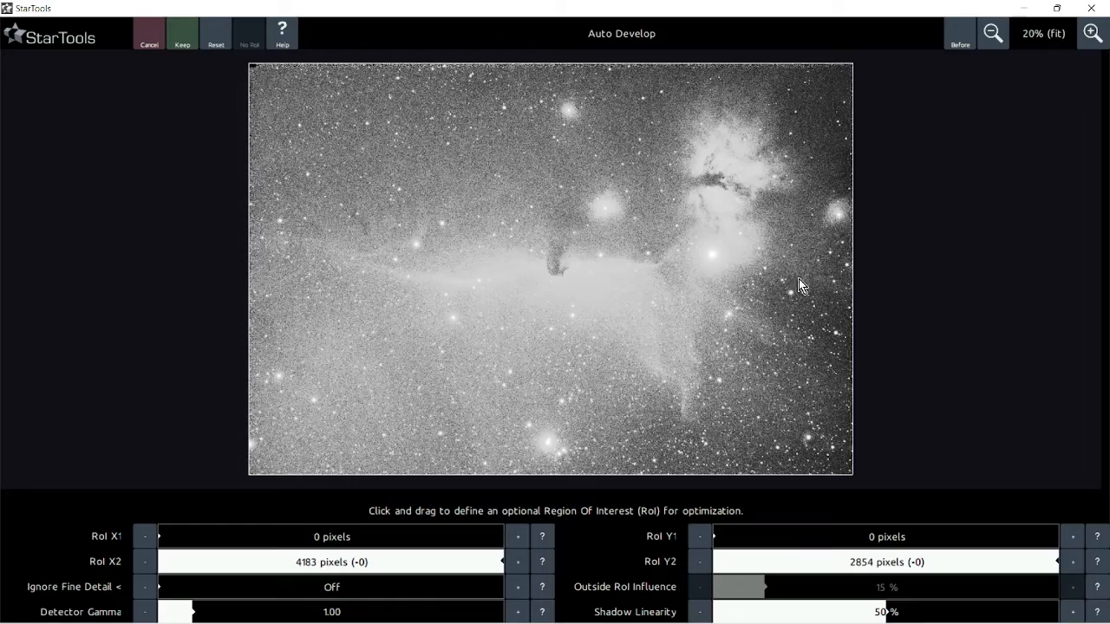
scroll(873, 169, "up", 3)
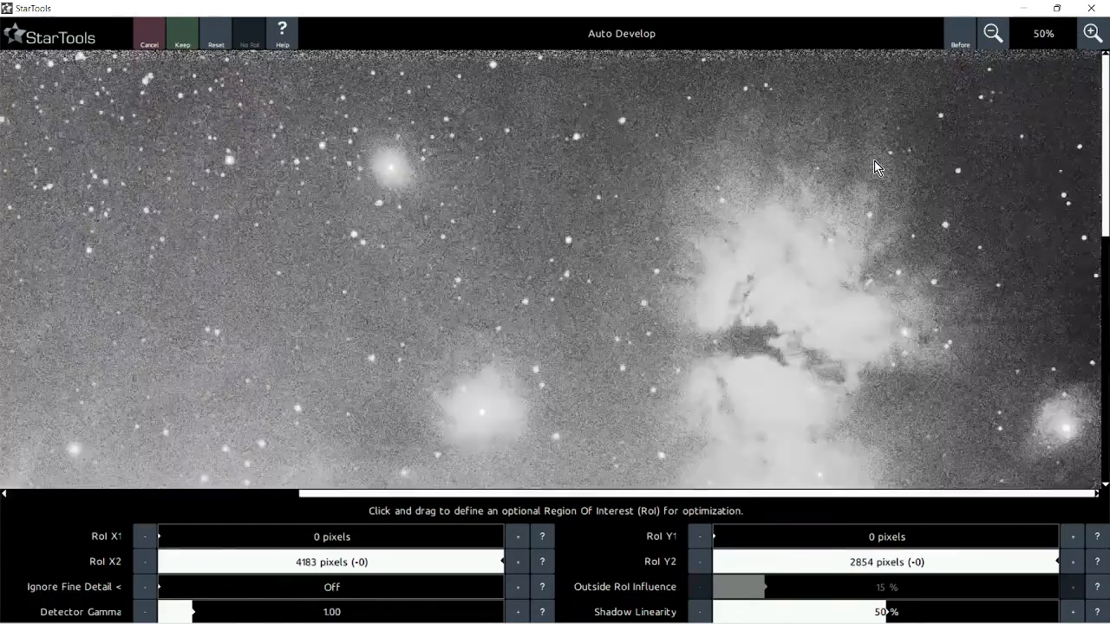
scroll(874, 165, "down", 3)
scroll(563, 233, "up", 2)
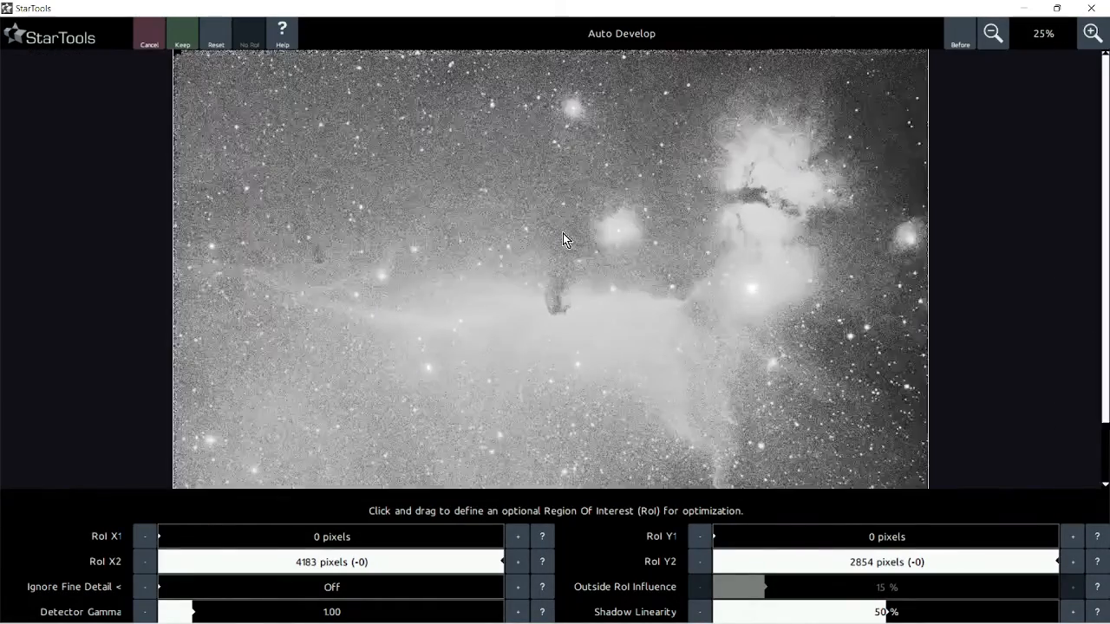
scroll(562, 233, "up", 2)
scroll(563, 233, "down", 2)
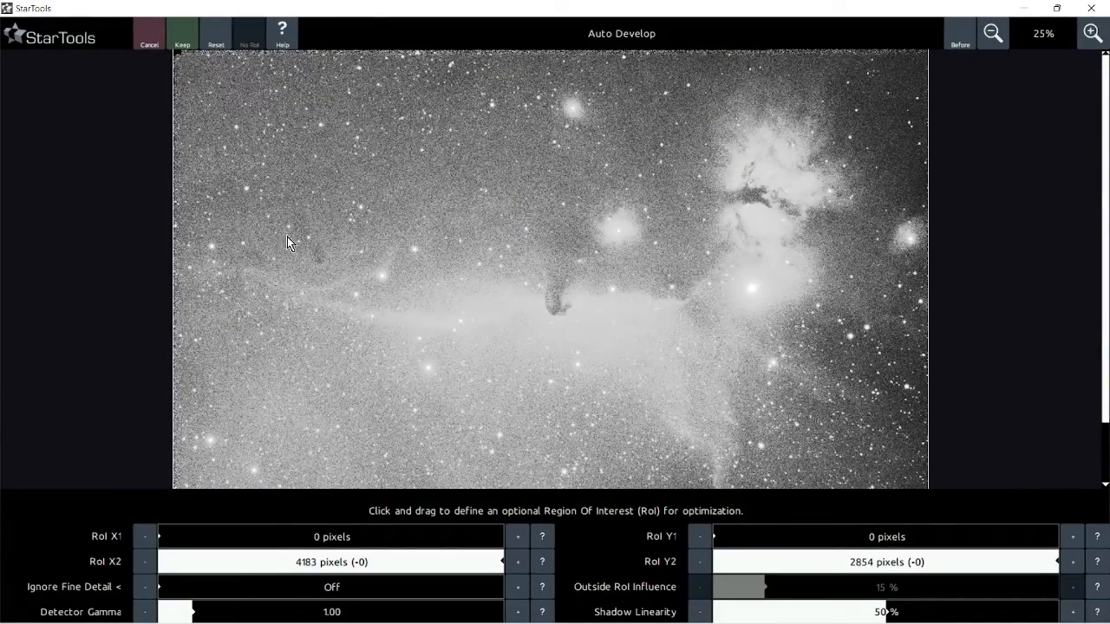
scroll(207, 255, "up", 1)
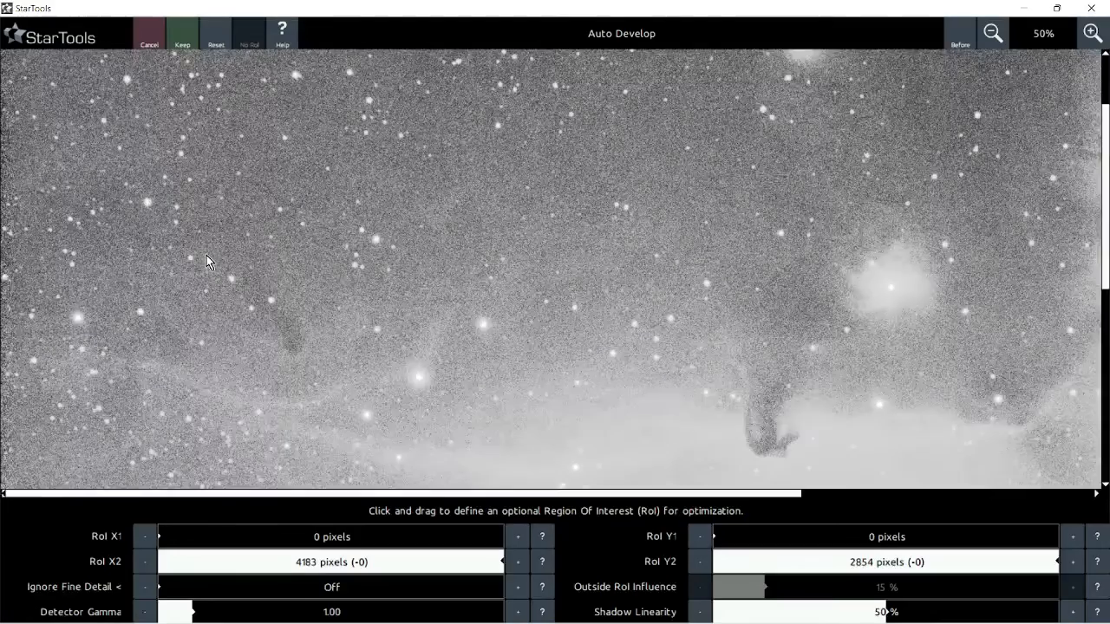
scroll(206, 255, "down", 1)
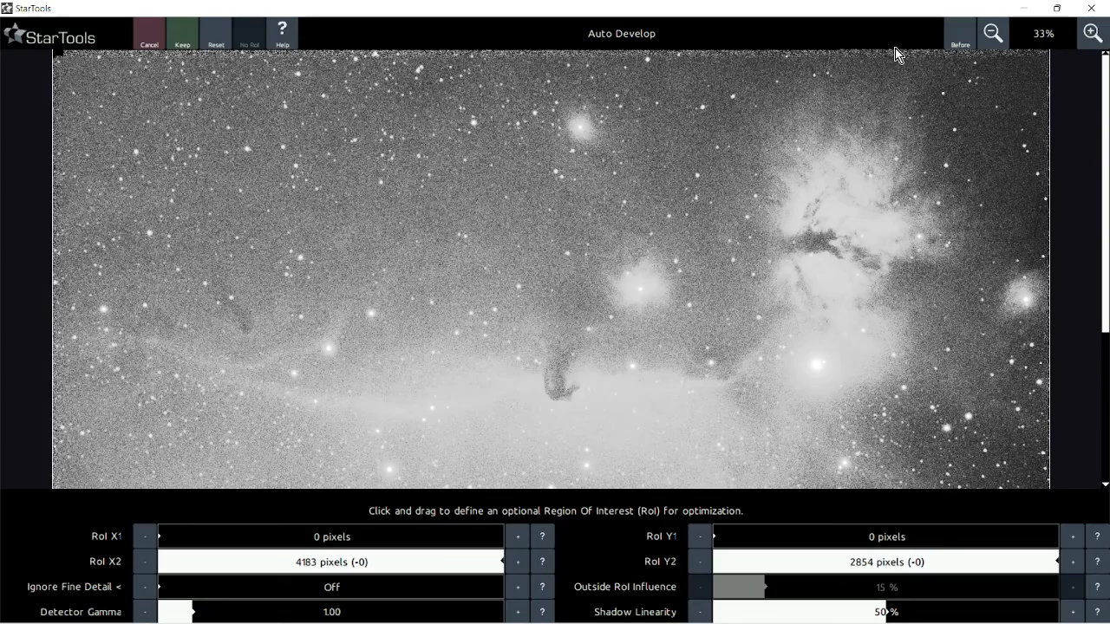
scroll(888, 74, "up", 2)
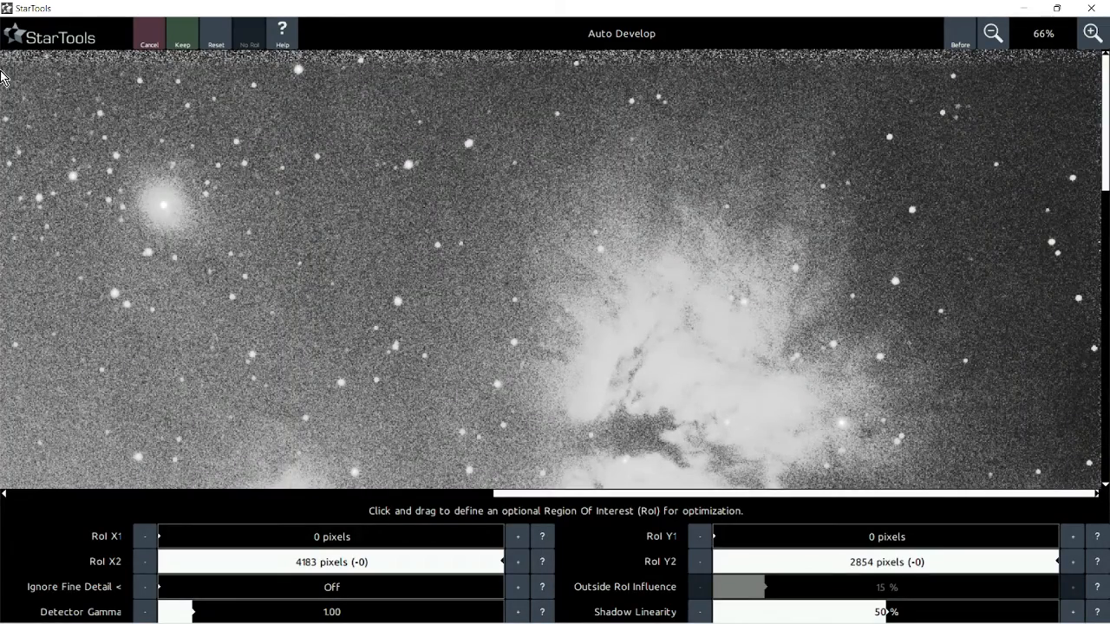
left_click(180, 44)
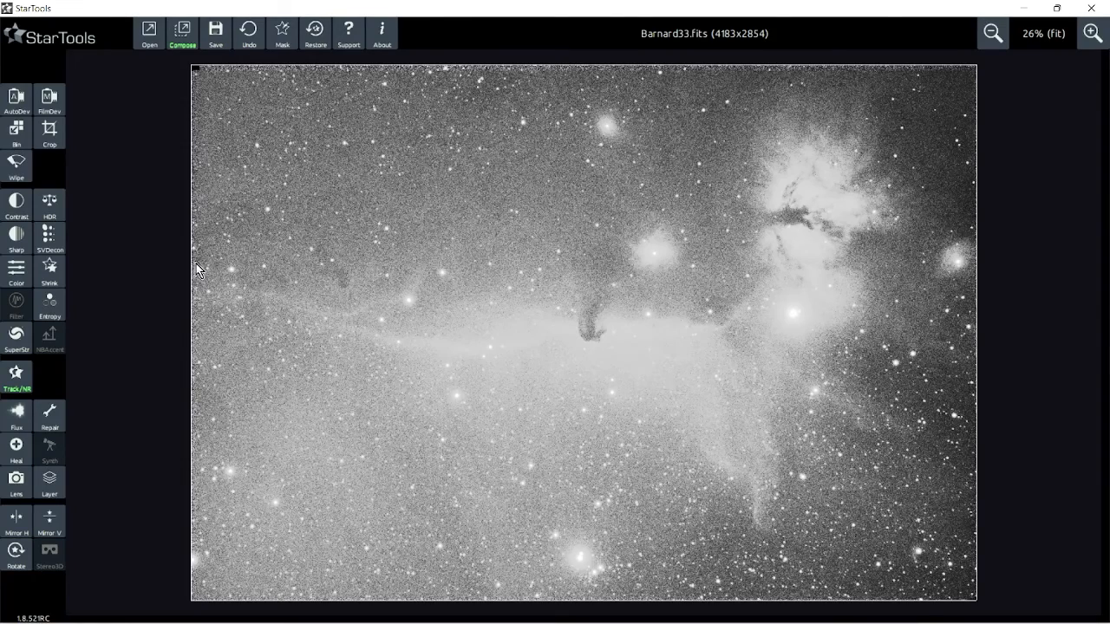
Bin the image to 50% scale and crop away the border artifacts, leaving 1944 x 1295 pixels.
left_click(16, 130)
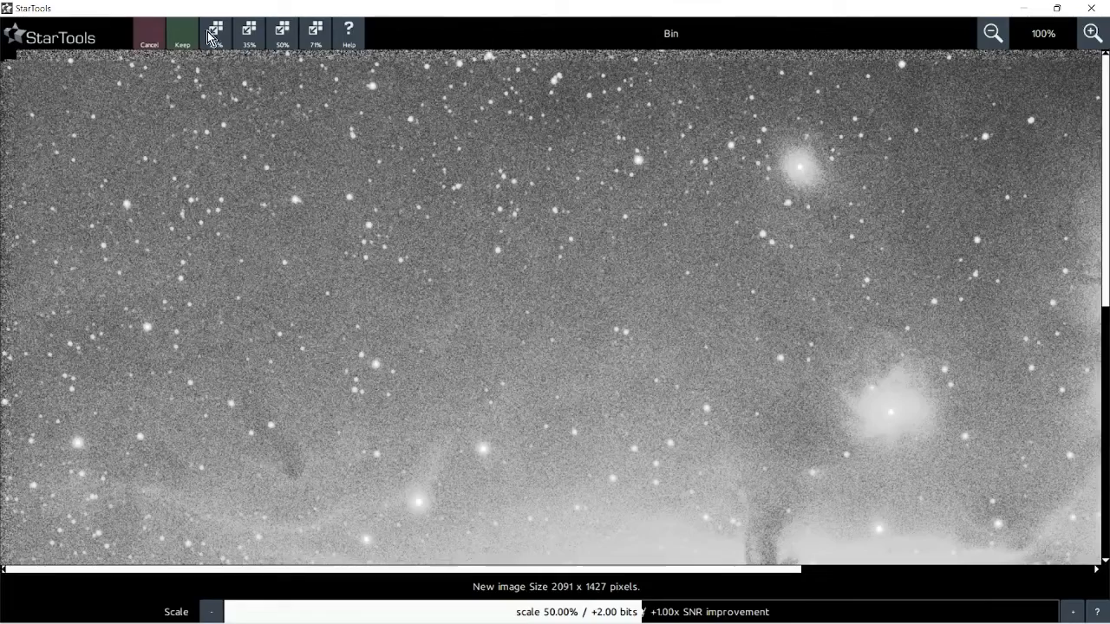
left_click(176, 45)
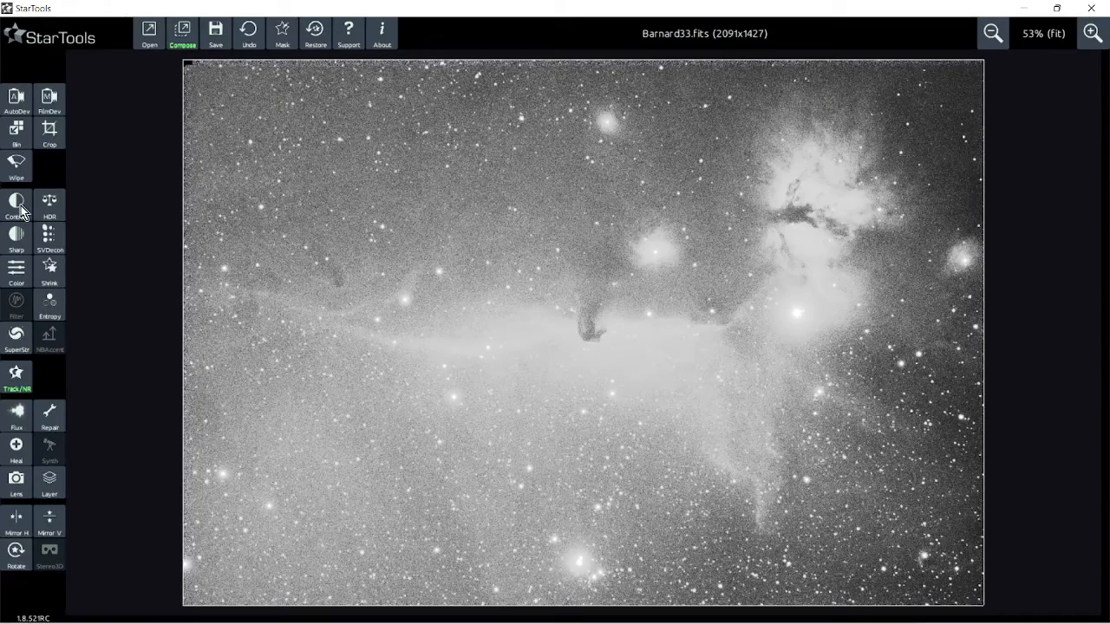
left_click(49, 131)
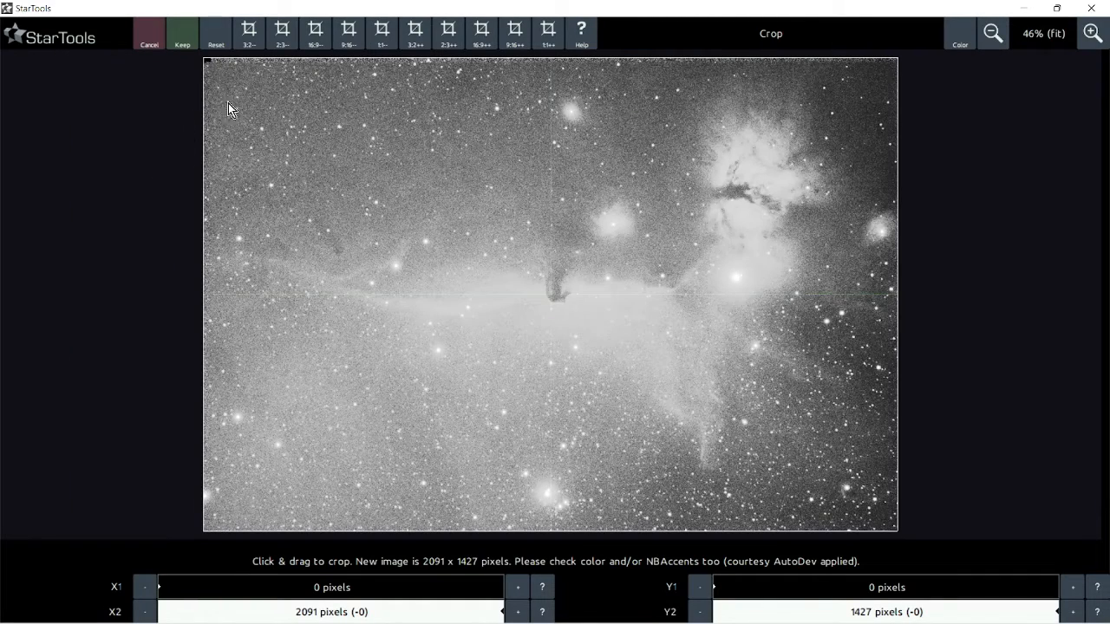
left_click_drag(229, 81, 875, 511)
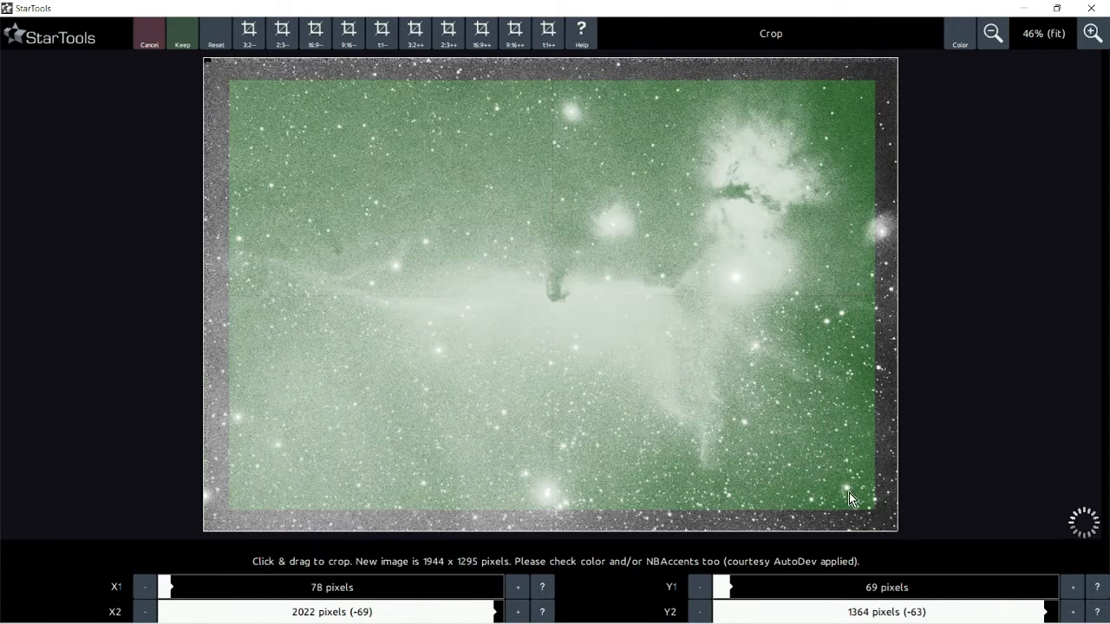
left_click(183, 44)
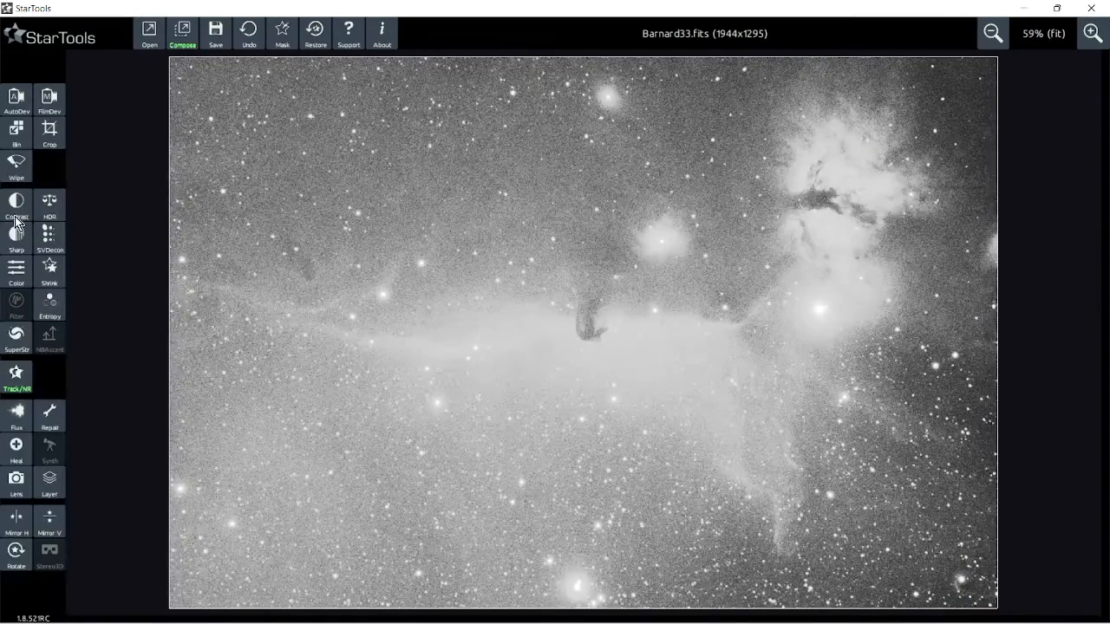
Start gradient removal with the Wipe module and set its Dark Anomaly Filter to 5 pixels.
left_click(16, 166)
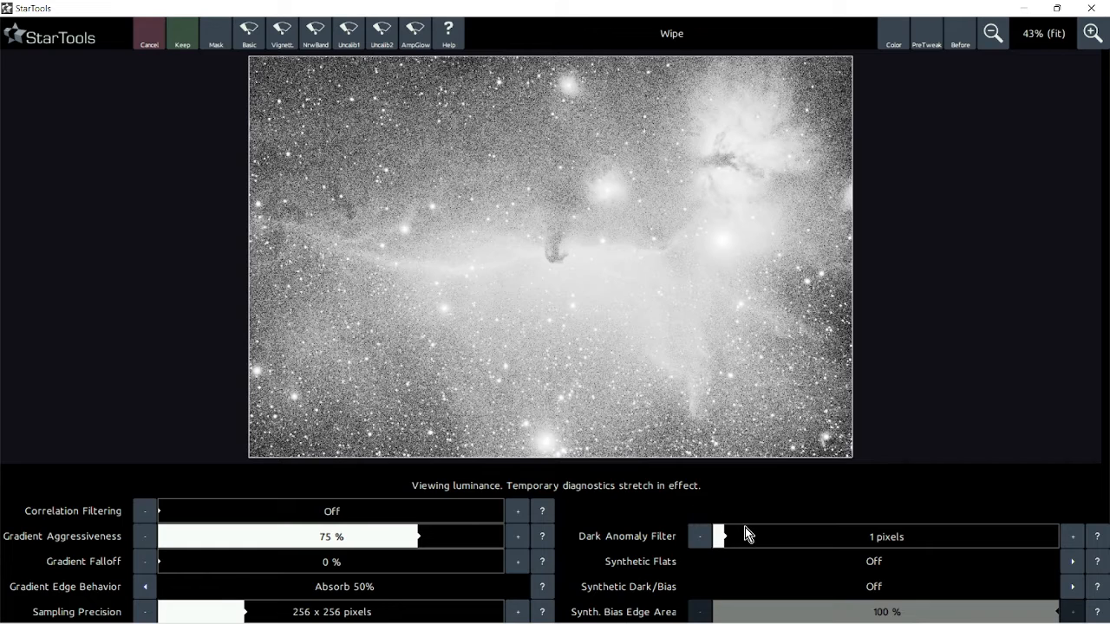
left_click_drag(740, 534, 751, 542)
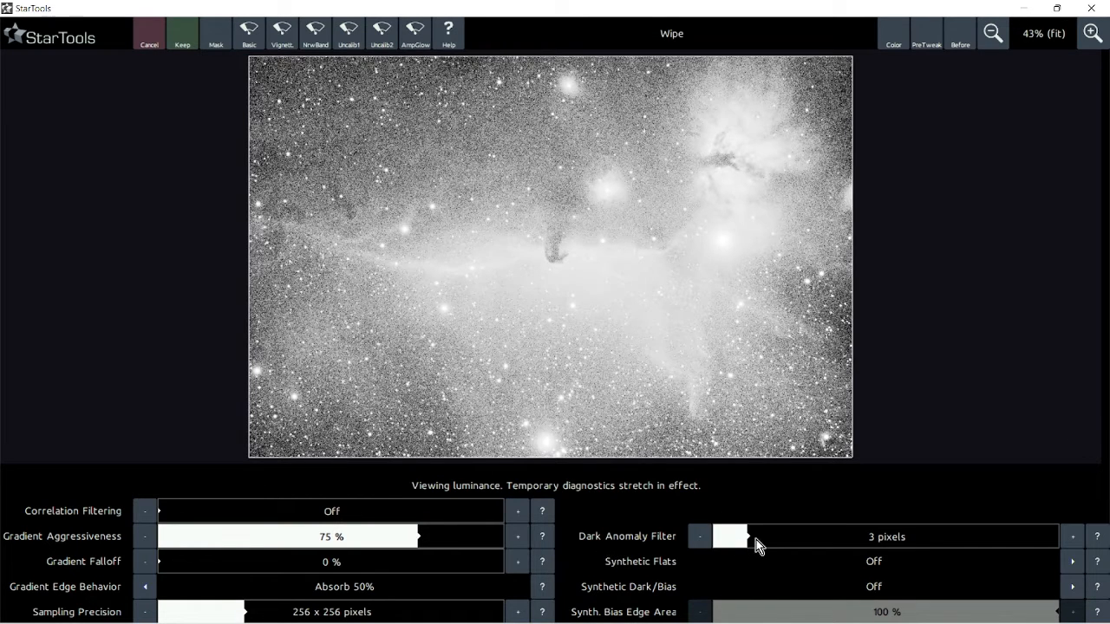
left_click(760, 541)
left_click(770, 539)
Check the Wipe result in color and luminance, consult the Gradient Aggressiveness help, and keep the gradient removal.
left_click(893, 35)
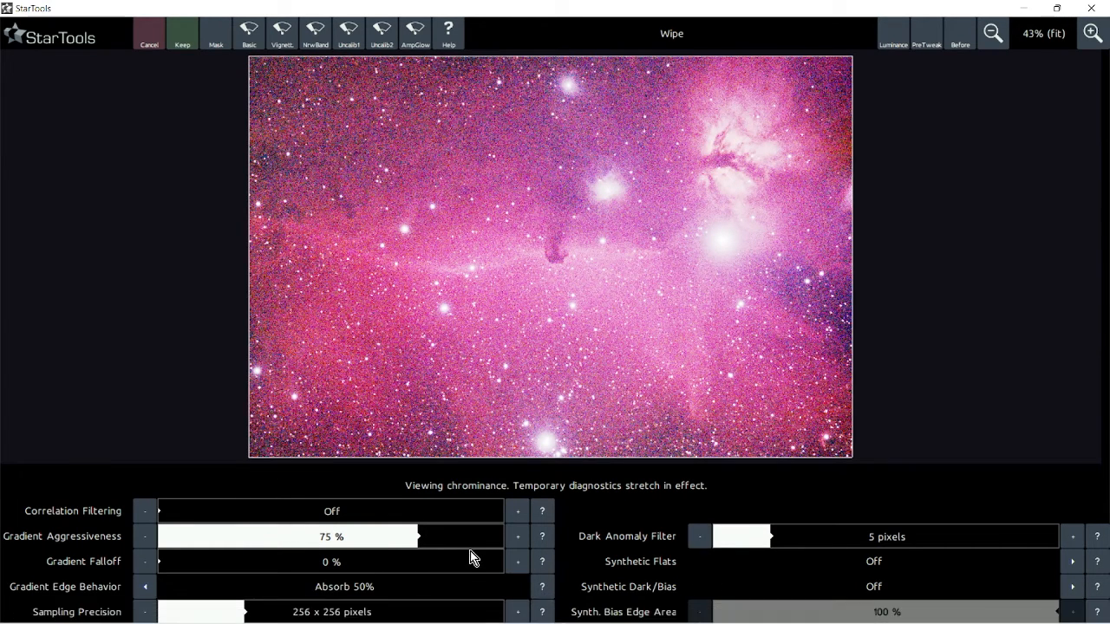
left_click(545, 540)
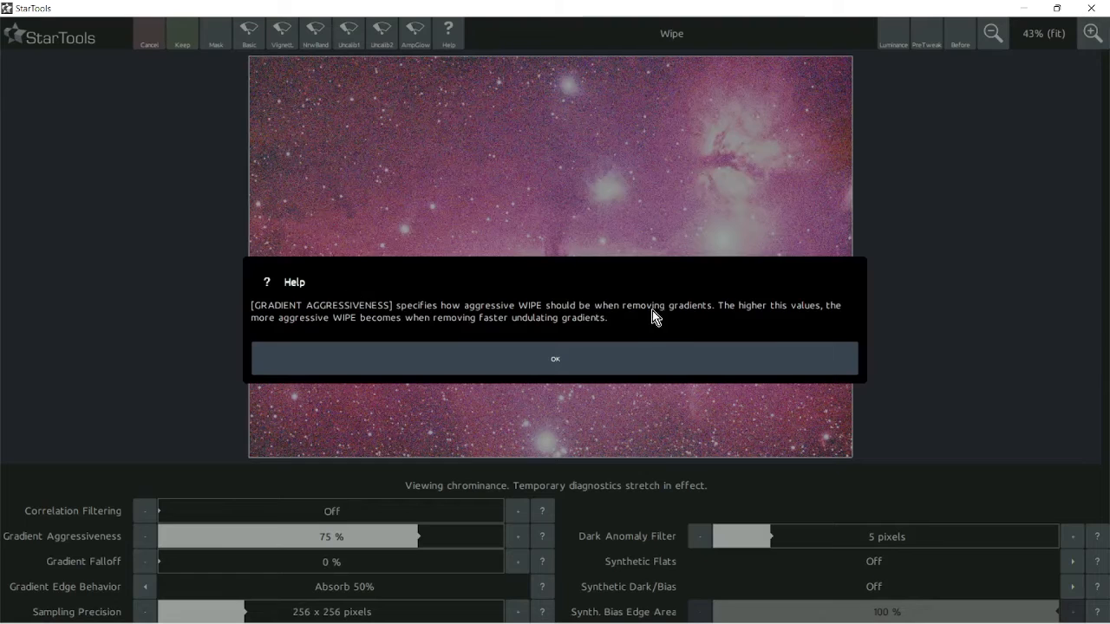
left_click(595, 364)
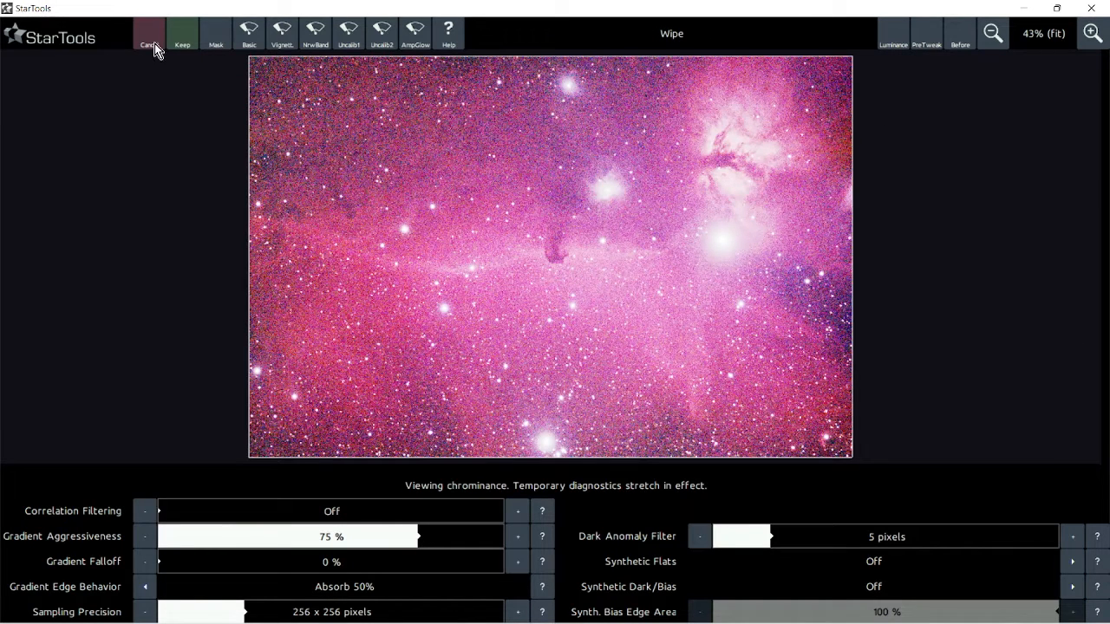
left_click(895, 42)
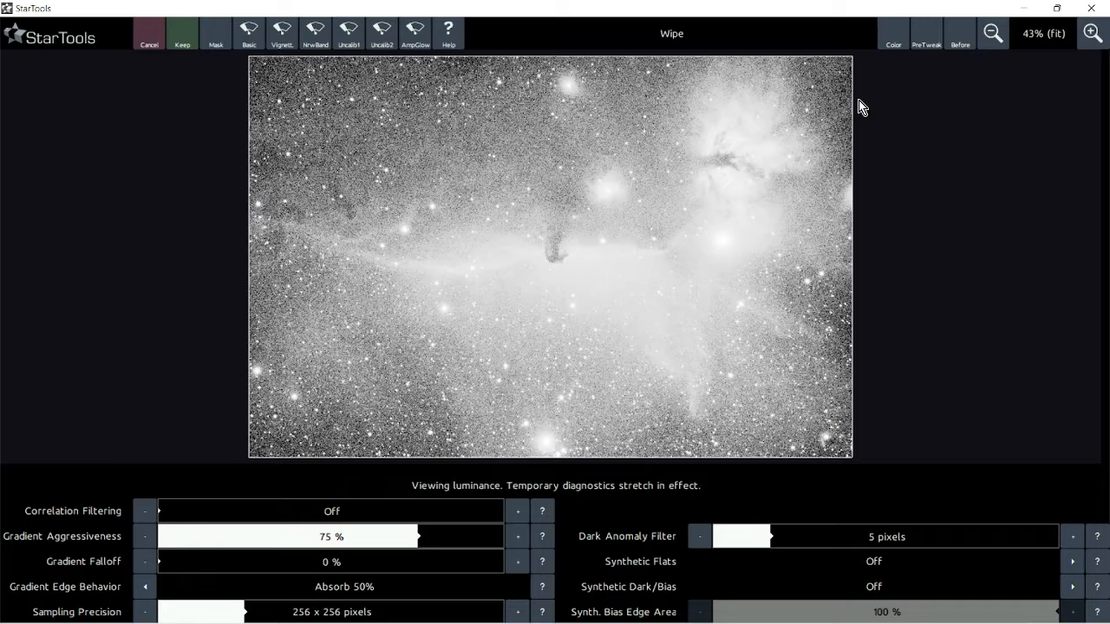
left_click(185, 43)
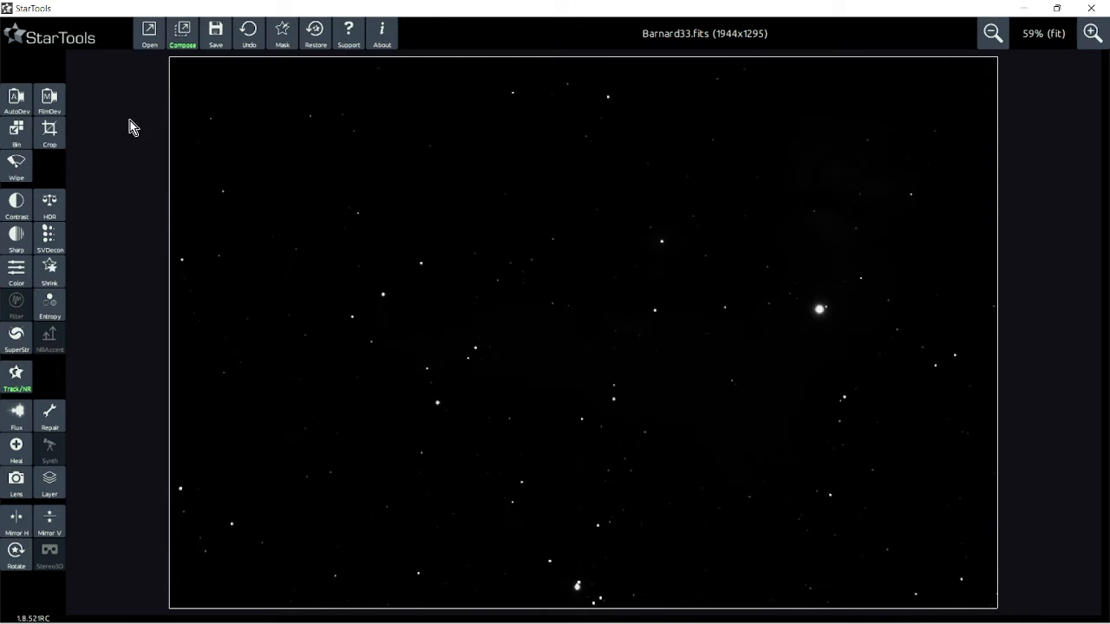
Try redoing the global AutoDev stretch with a region of interest around the Horsehead, 12% outside influence and 3.8 pixels of ignored fine detail.
left_click(17, 100)
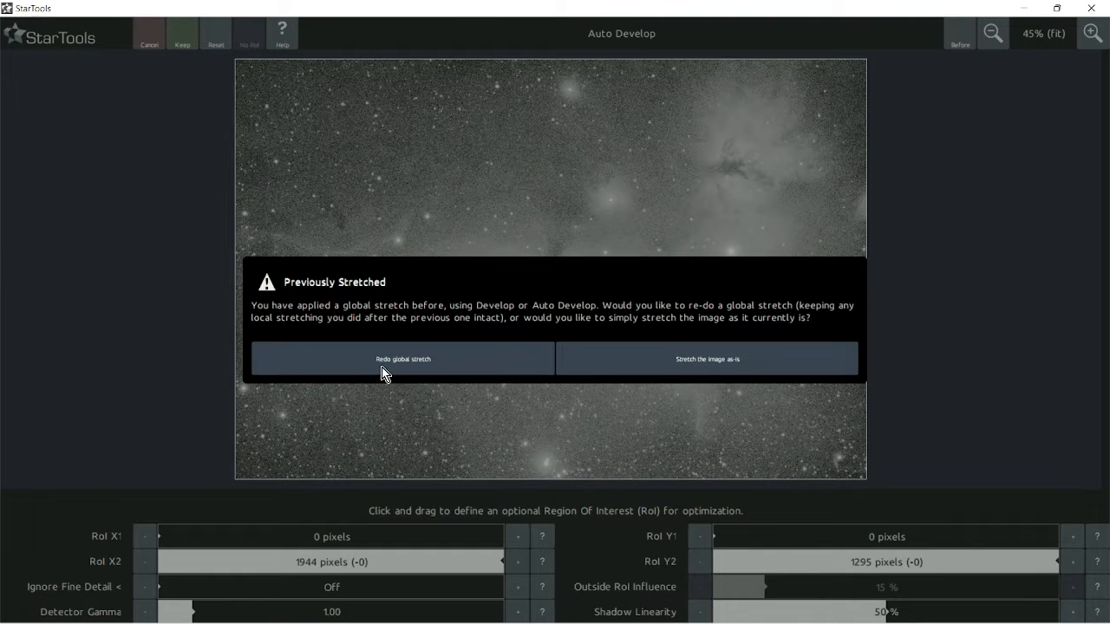
left_click(386, 374)
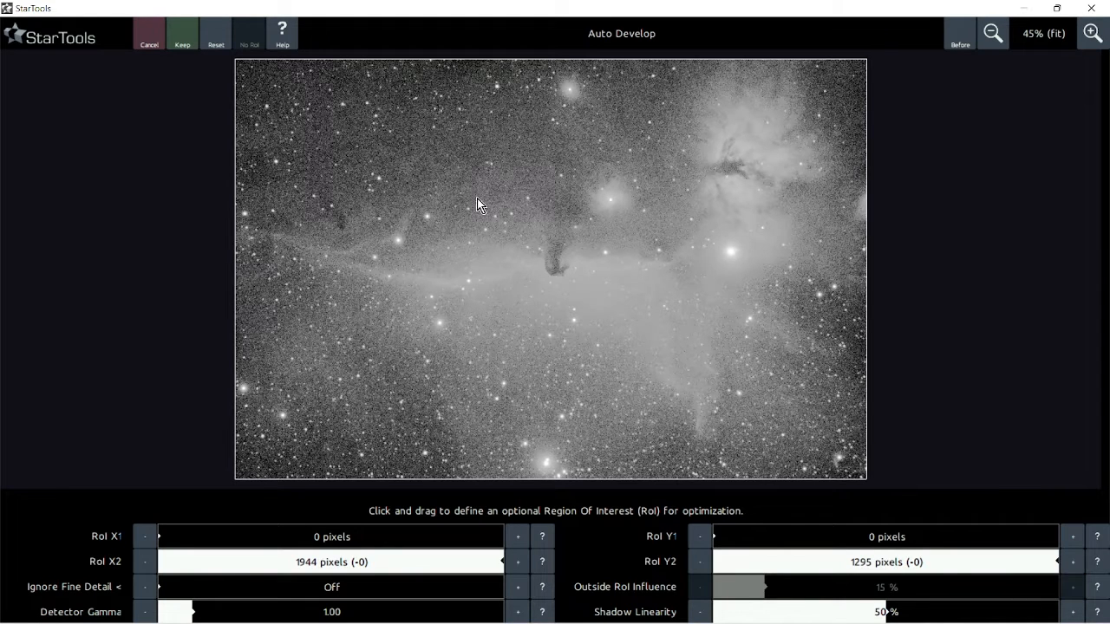
left_click_drag(488, 200, 623, 354)
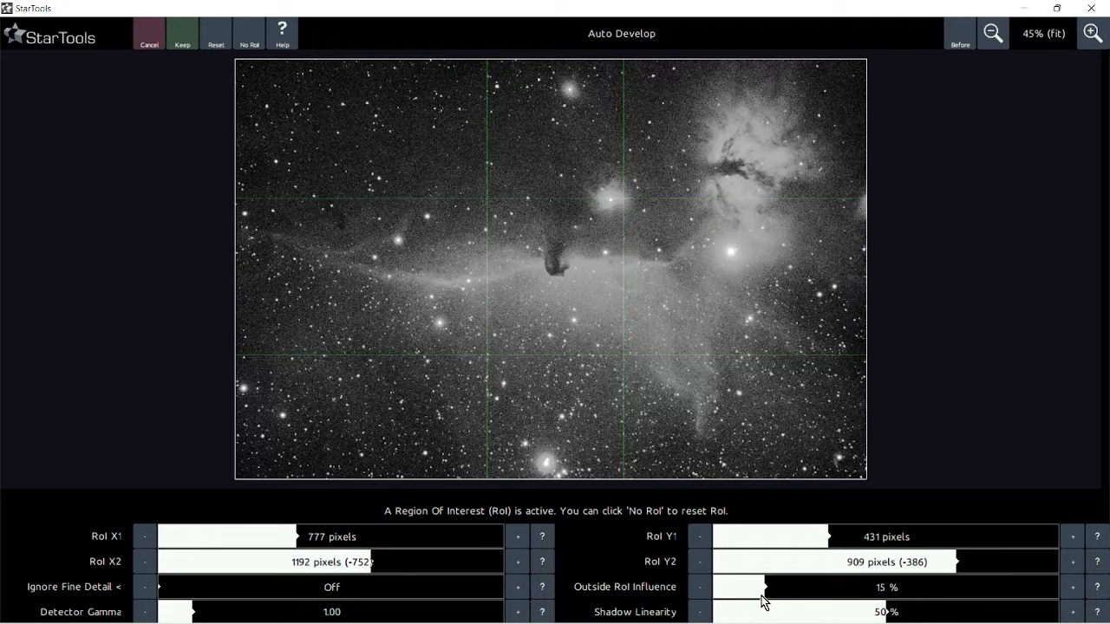
left_click_drag(761, 600, 754, 602)
left_click_drag(161, 591, 179, 594)
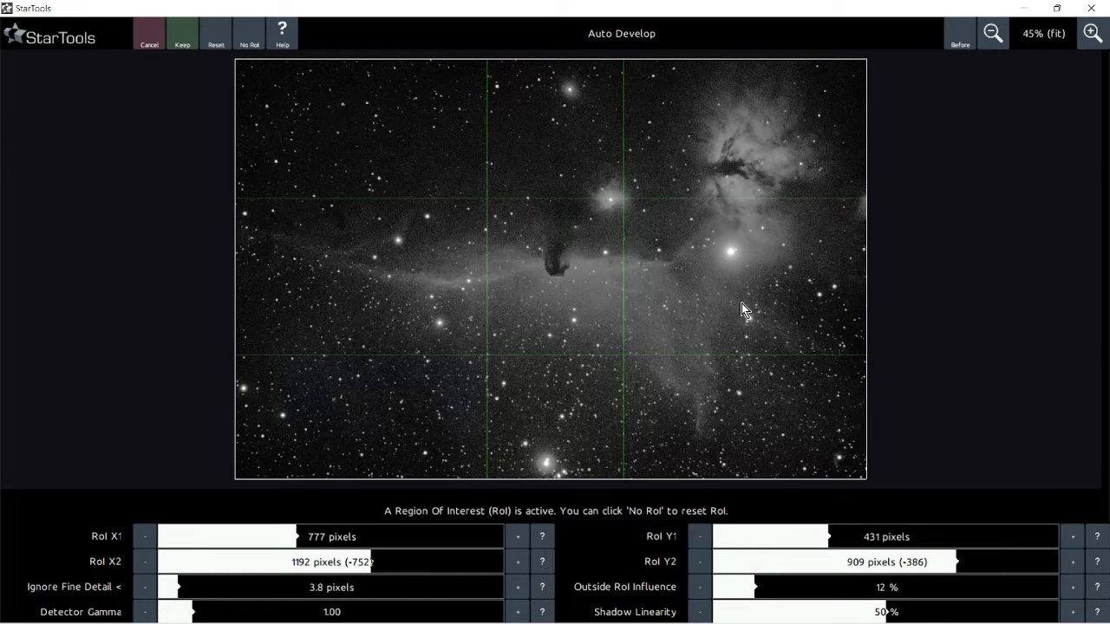
Try several other AutoDev regions of interest over the nebula below and around the Horsehead, and discard the stretch.
left_click_drag(742, 302, 666, 430)
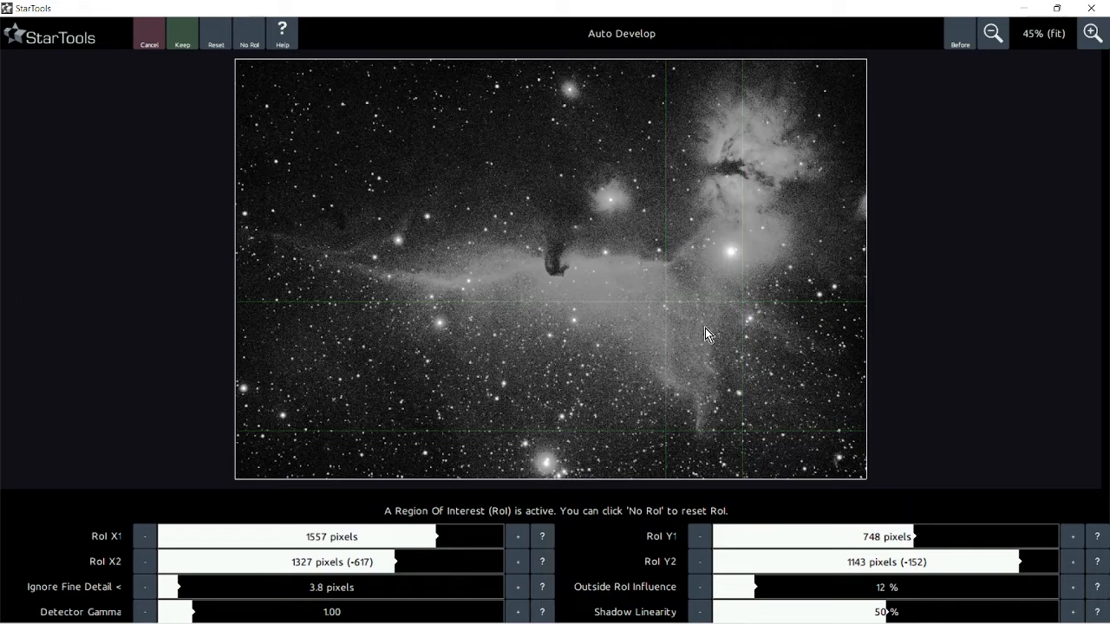
left_click_drag(666, 292, 616, 324)
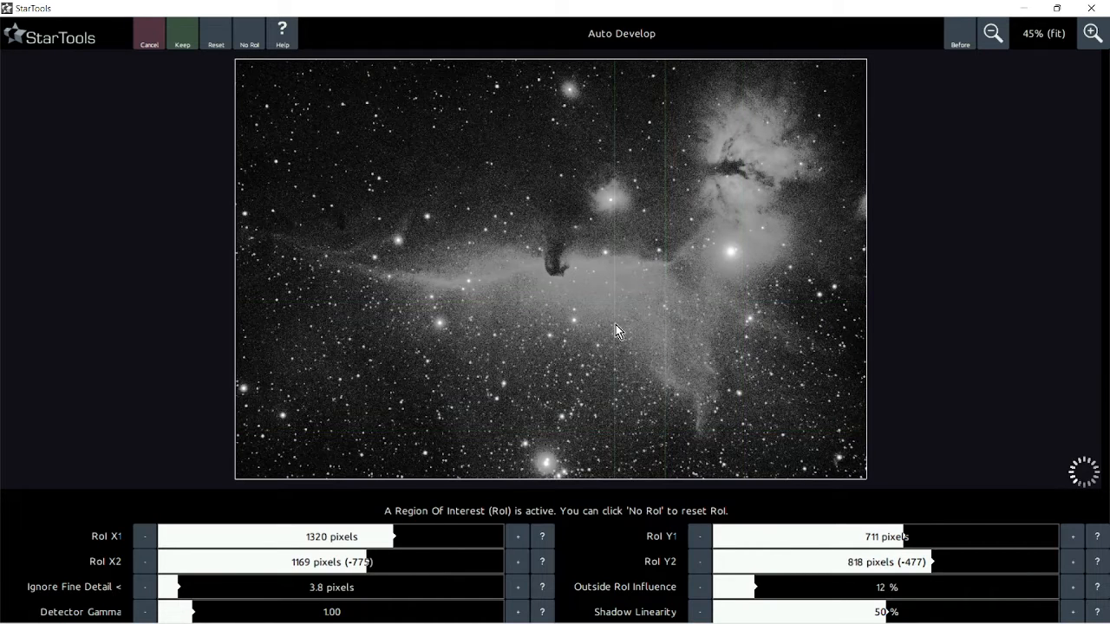
left_click_drag(651, 266, 763, 423)
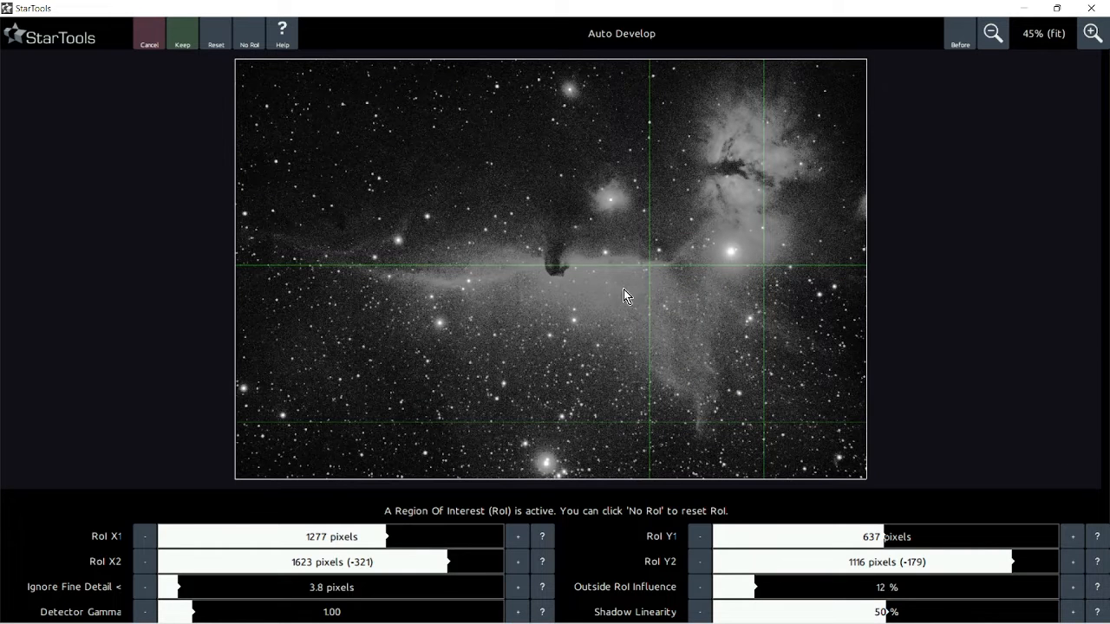
left_click_drag(613, 280, 698, 359)
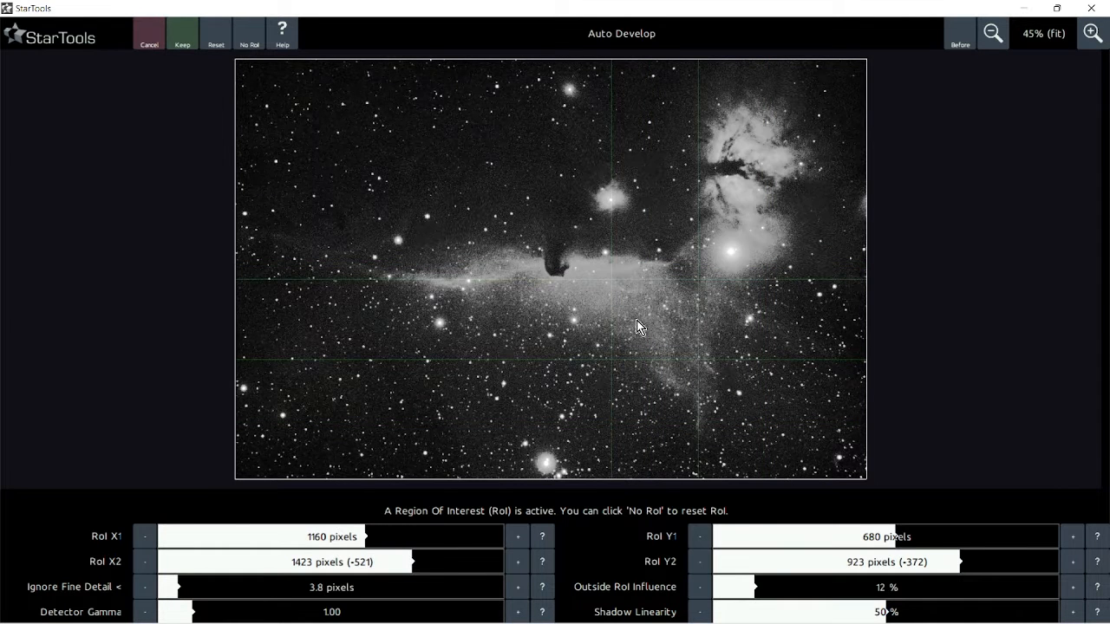
left_click_drag(527, 226, 614, 372)
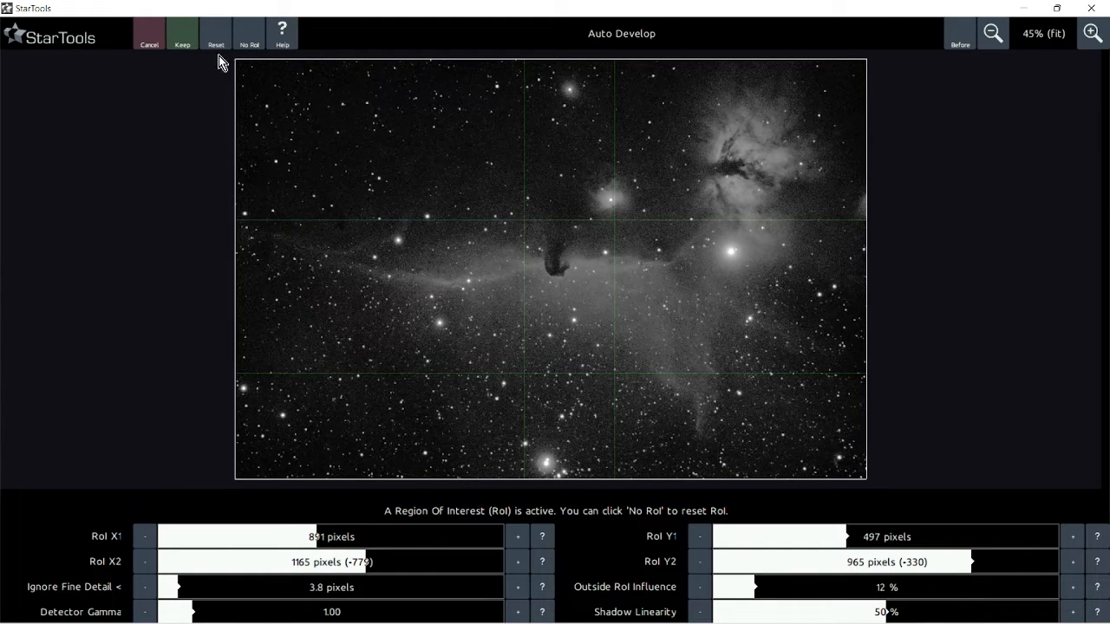
left_click(145, 41)
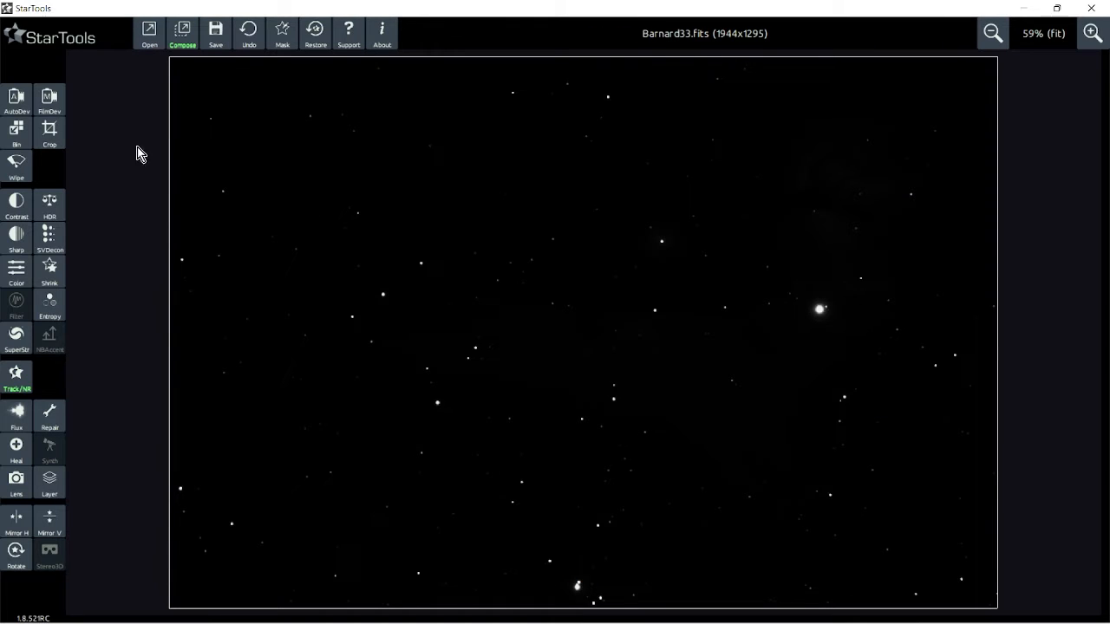
Redo the global stretch with the FilmDev module and set its Gamma to 0.90.
left_click(49, 105)
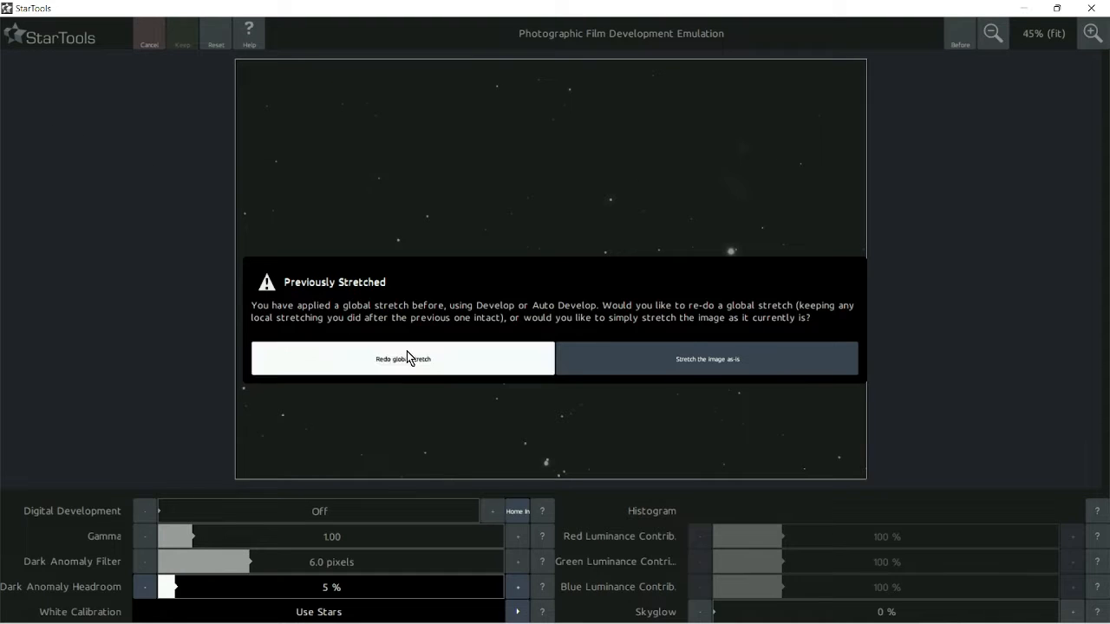
left_click(407, 356)
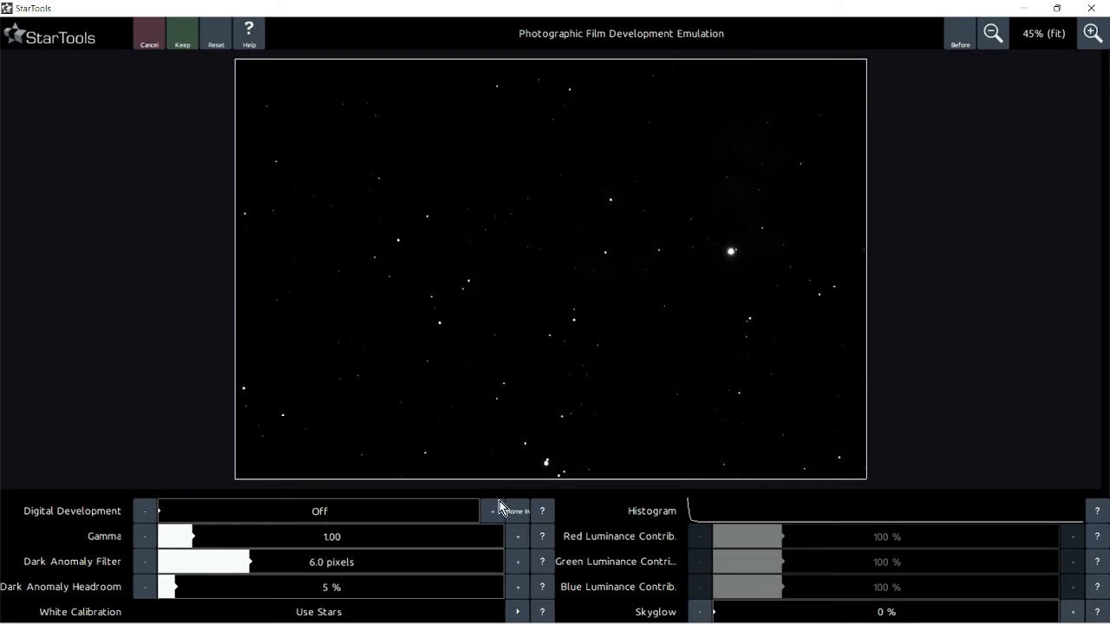
left_click(144, 537)
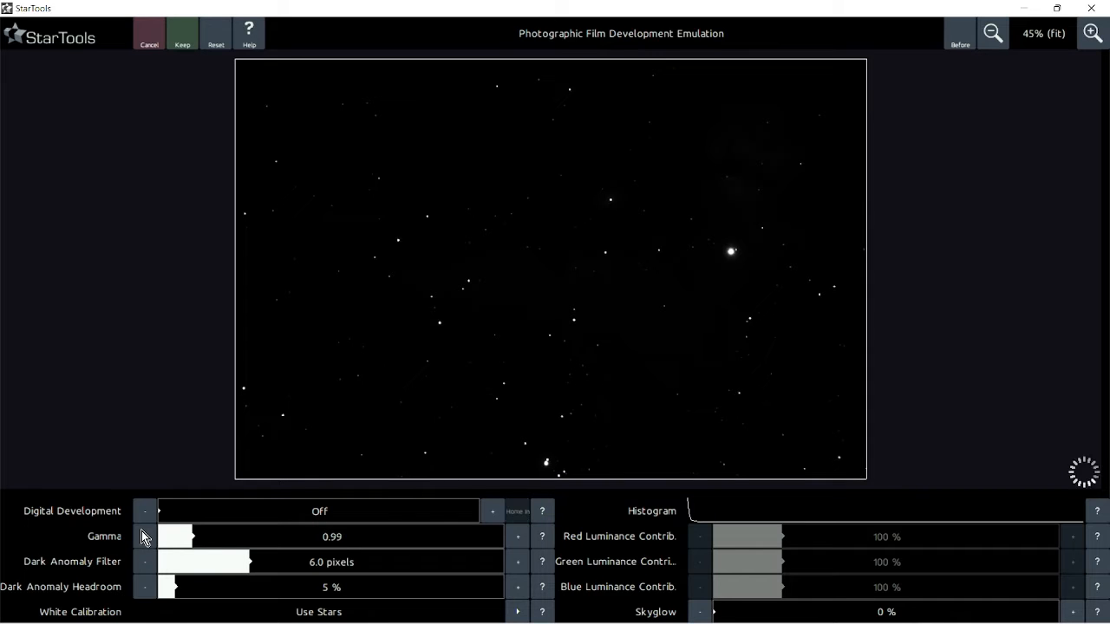
left_click(144, 537)
left_click(144, 537)
left_click(144, 537)
left_click(144, 537)
left_click(144, 537)
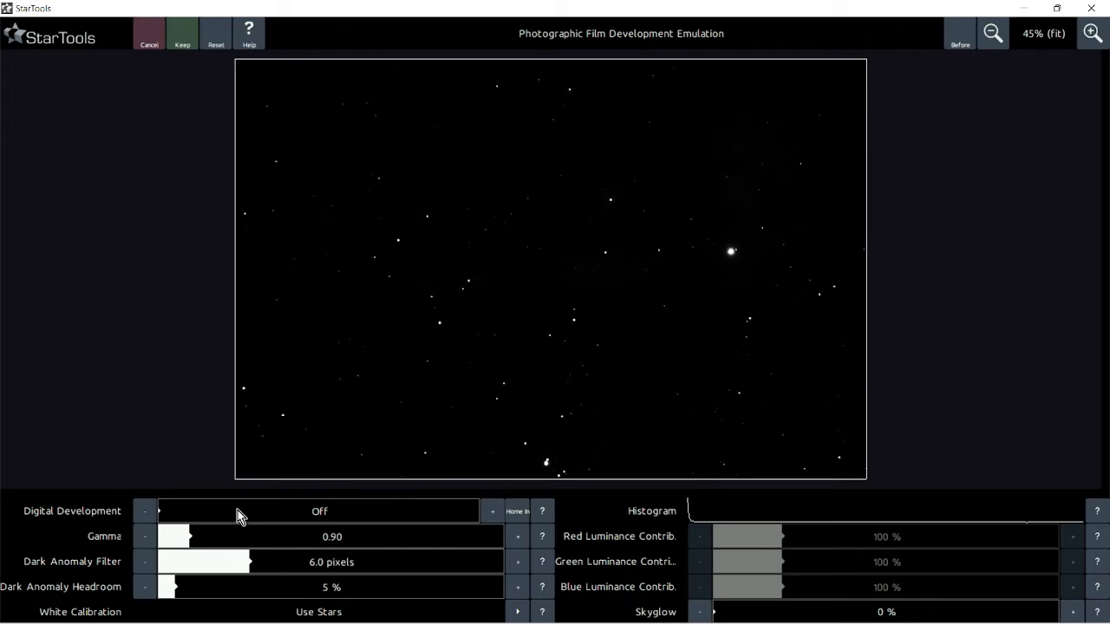
Home in on the Digital Development level until it reaches 92.86%, and inspect the stretched nebula.
left_click(514, 515)
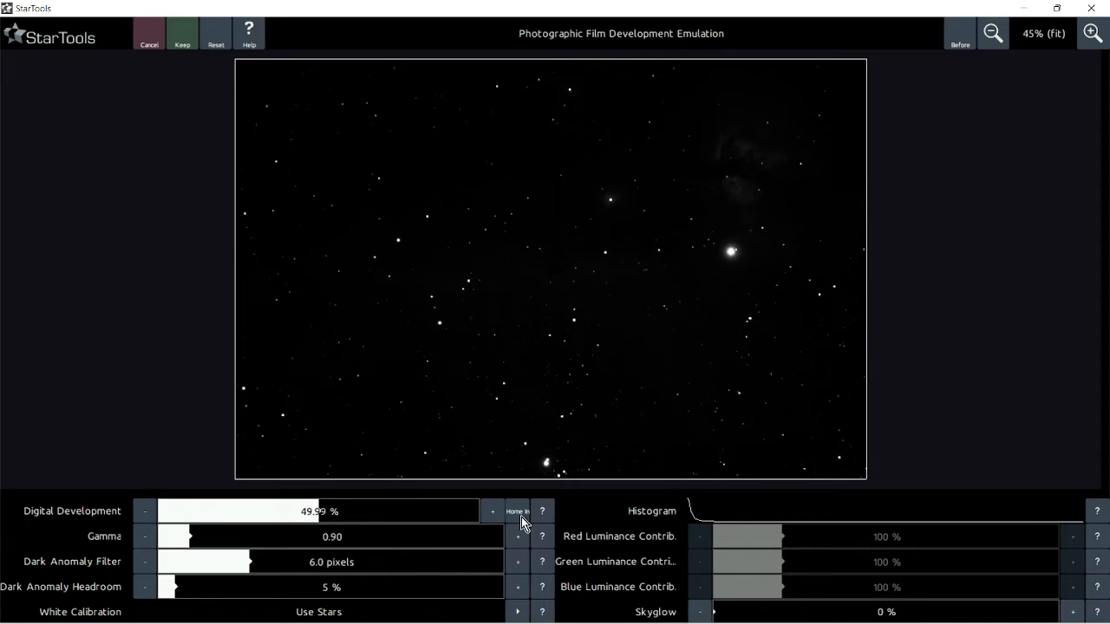
left_click(522, 513)
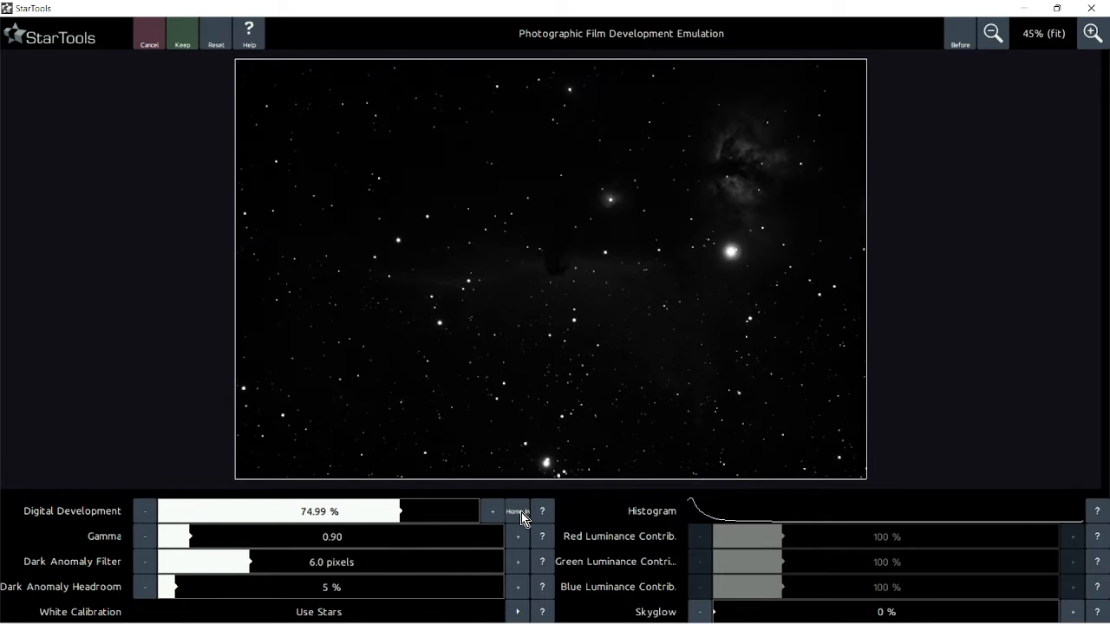
left_click(521, 512)
left_click(522, 512)
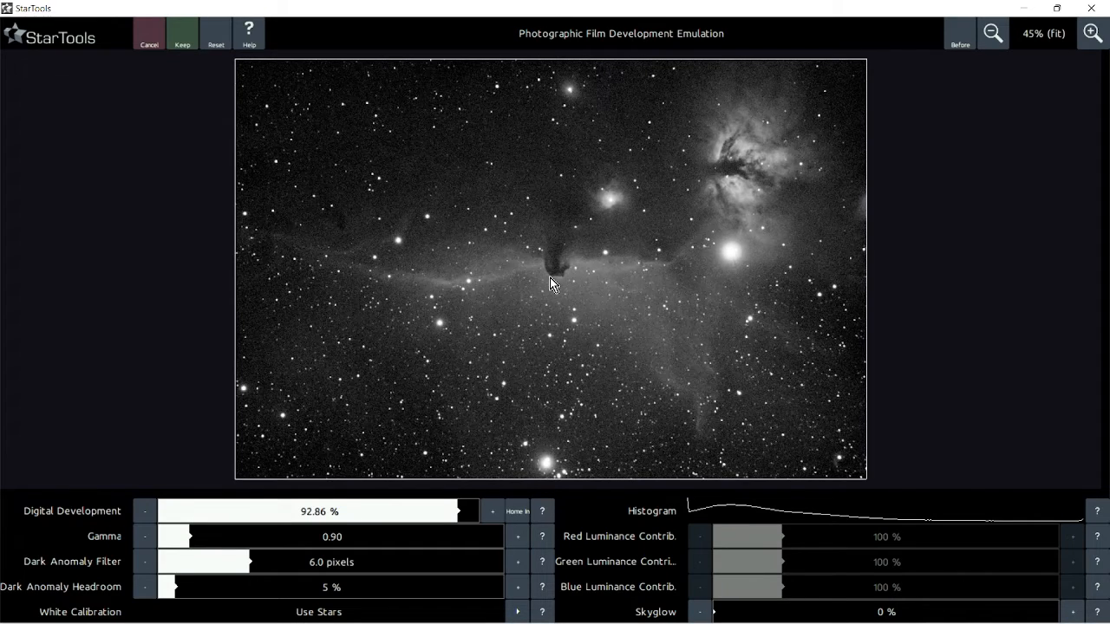
scroll(549, 278, "up", 3)
scroll(549, 283, "down", 3)
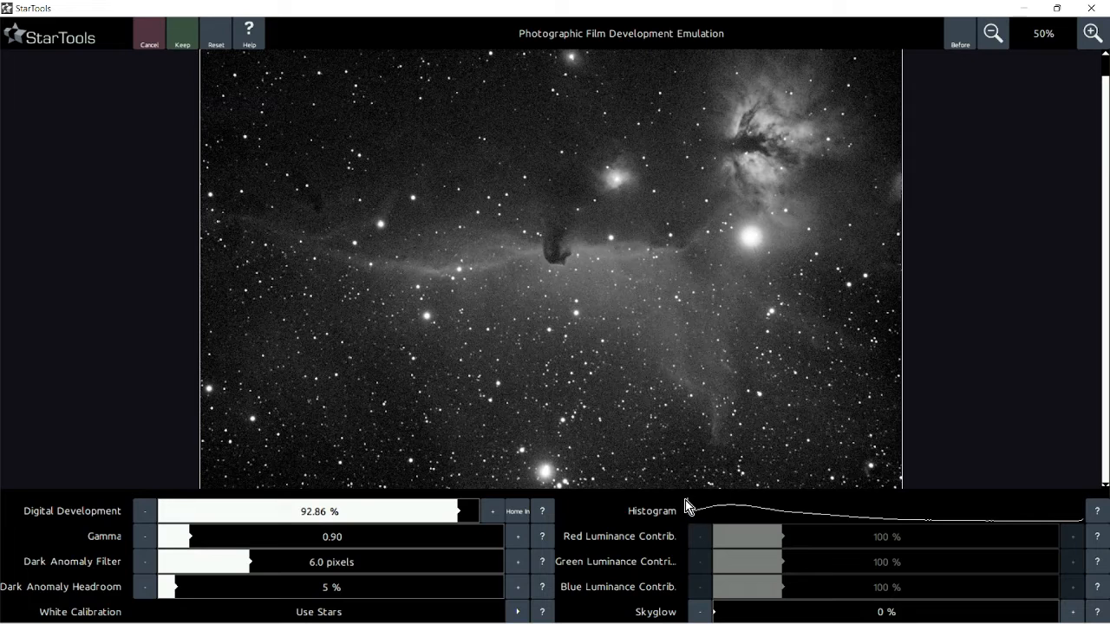
Raise Digital Development in small increments to slightly above 92.93% and keep the film stretch.
left_click(518, 514)
left_click(493, 512)
left_click(493, 513)
left_click(493, 513)
left_click(500, 512)
left_click(495, 519)
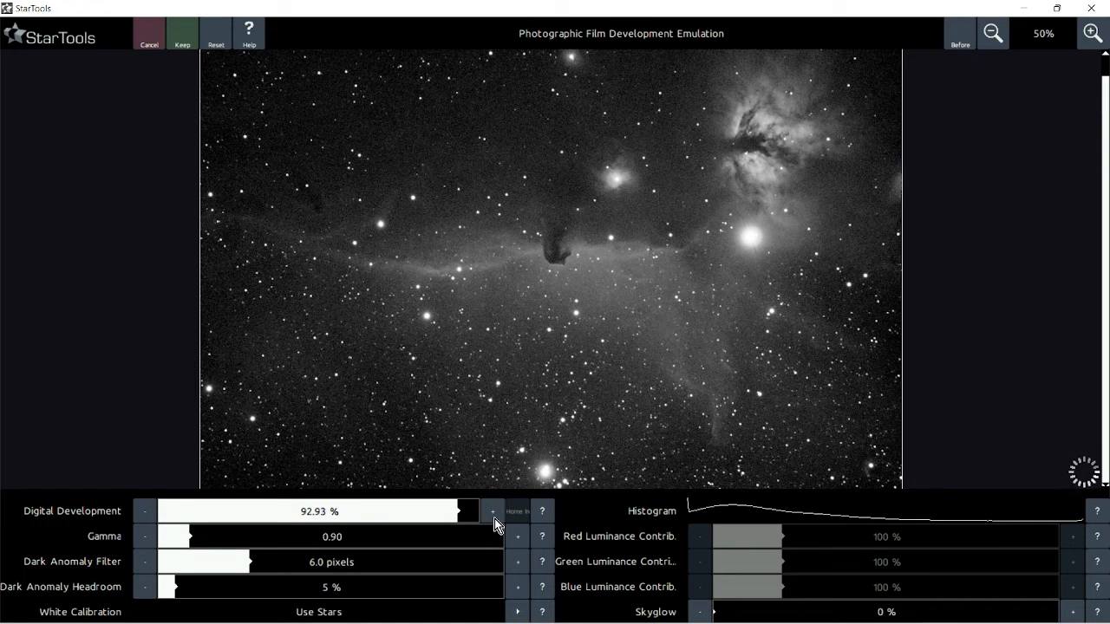
left_click(494, 519)
left_click(494, 519)
left_click(494, 518)
left_click(180, 37)
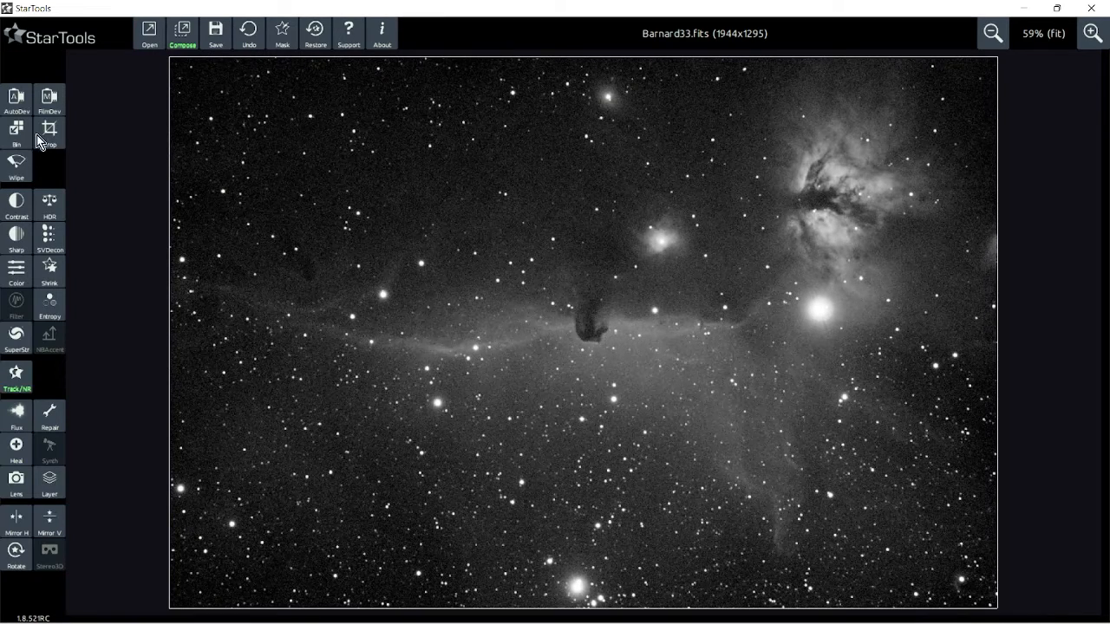
Apply the Contrast module with its default settings, compare before and after, and keep the result.
left_click(15, 204)
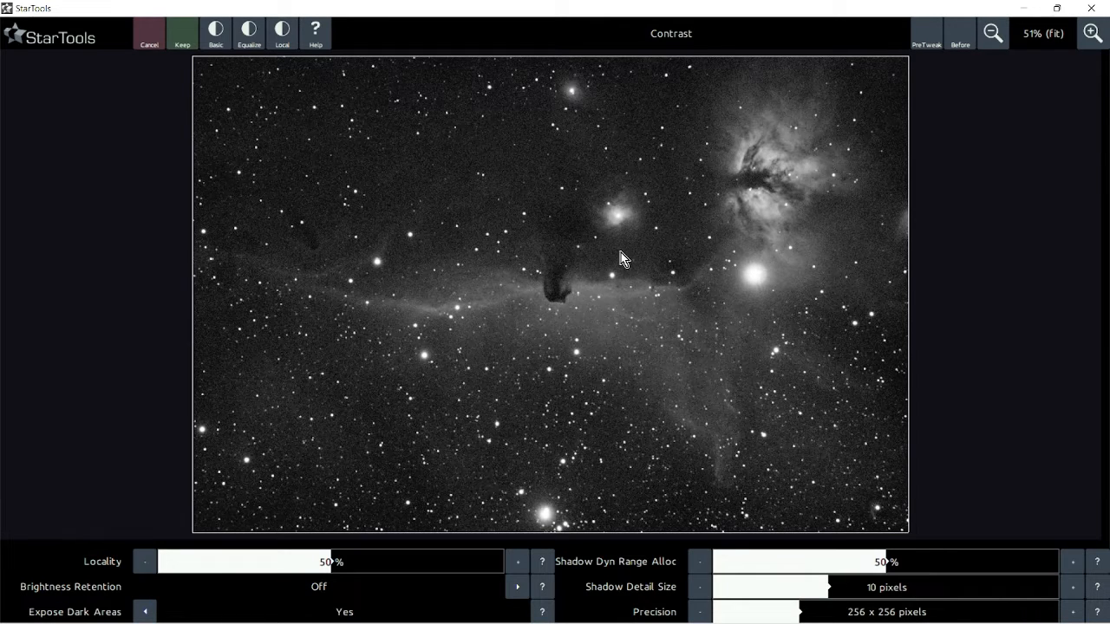
left_click(960, 47)
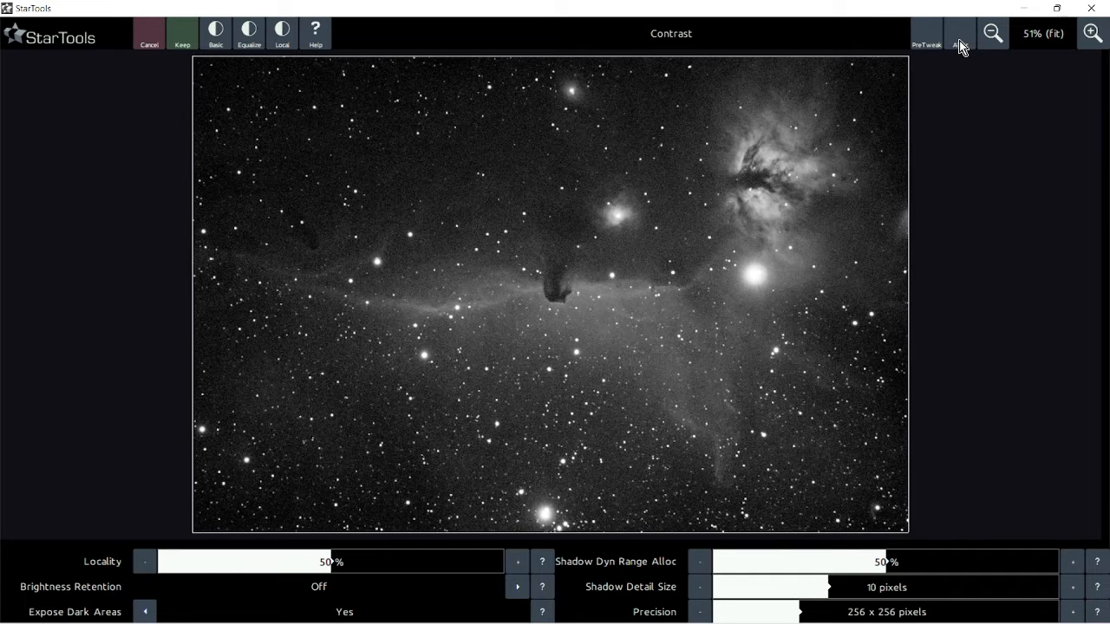
left_click(960, 46)
left_click(960, 47)
left_click(960, 46)
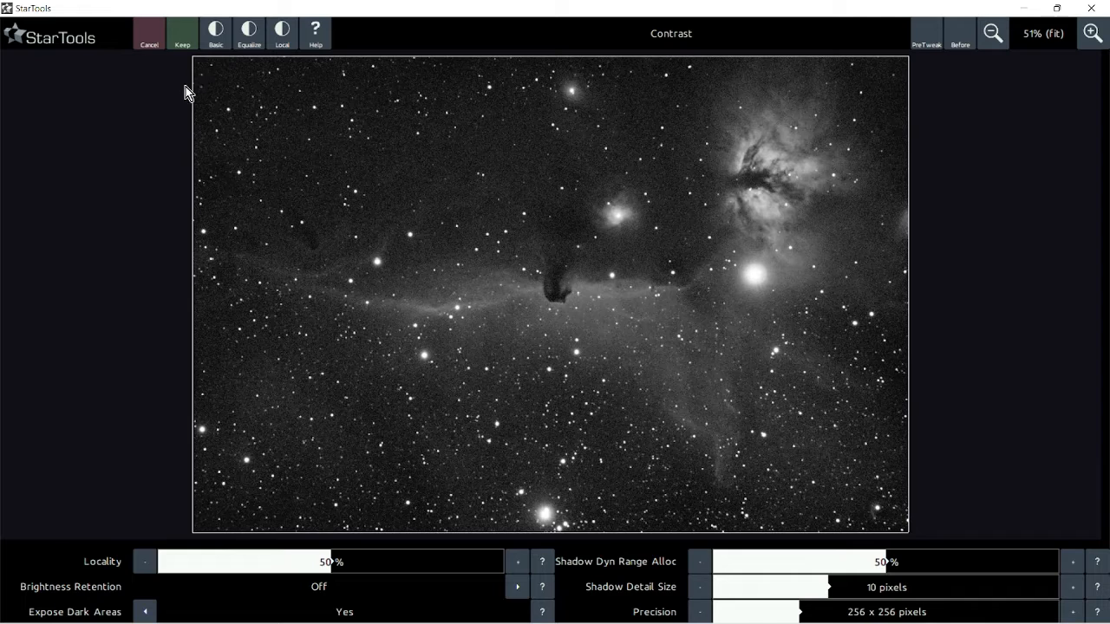
left_click(174, 43)
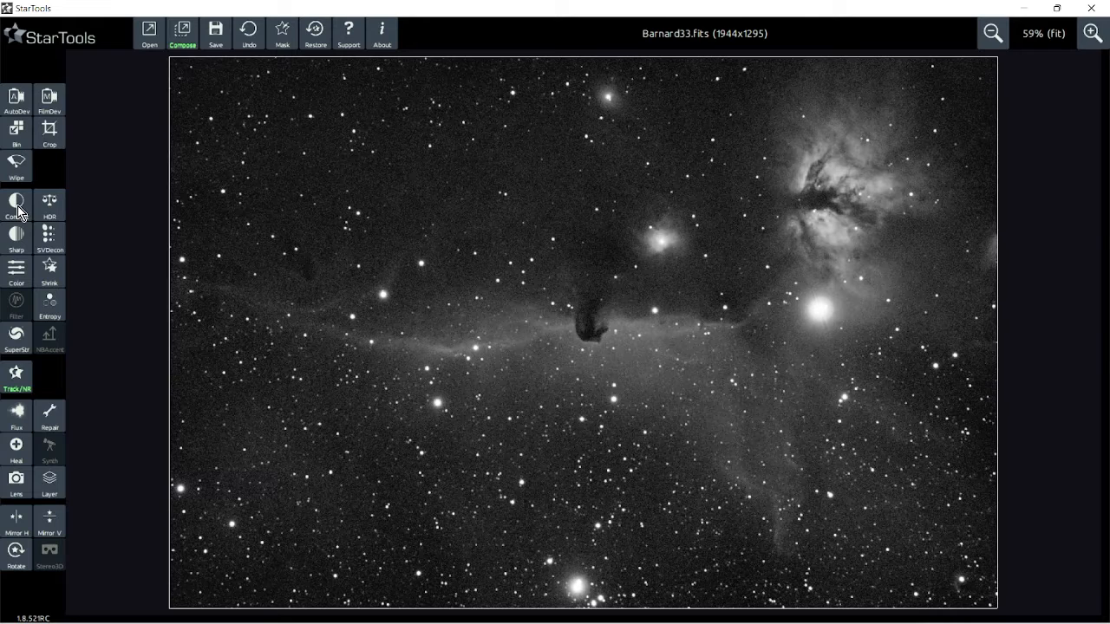
Apply the HDR module with its default settings, compare the Flame Nebula before and after, and keep the result.
left_click(63, 211)
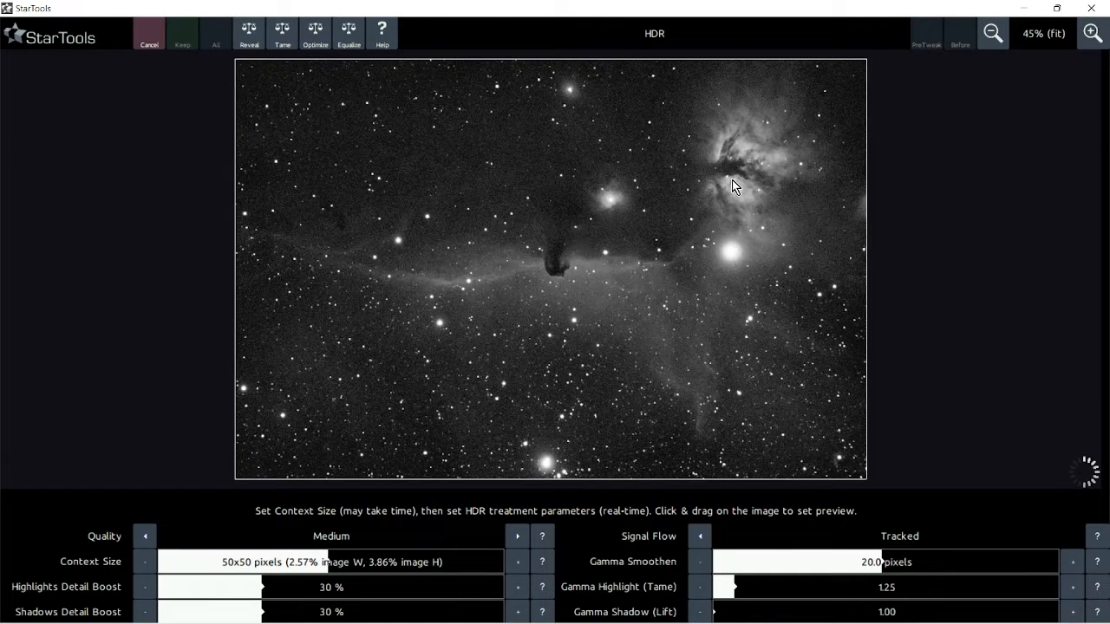
scroll(771, 147, "up", 1)
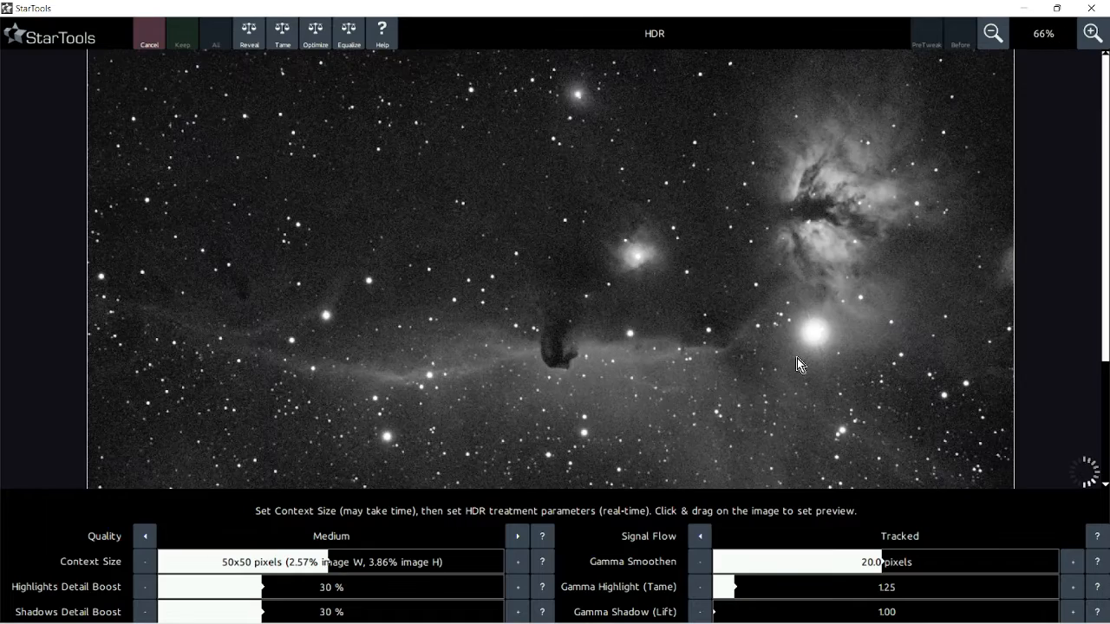
scroll(902, 230, "up", 2)
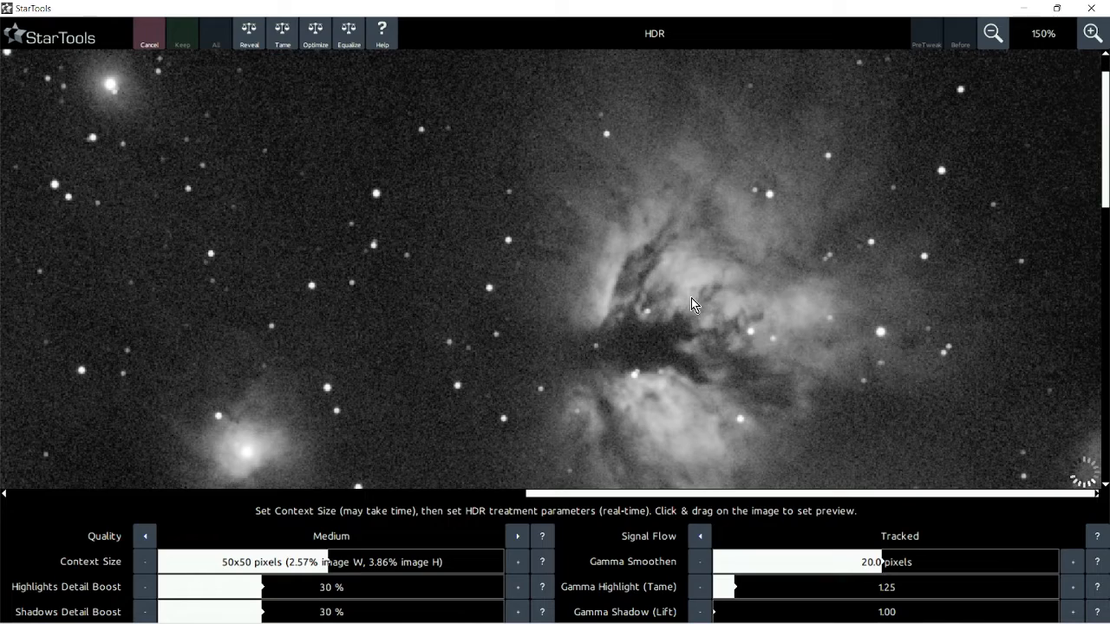
scroll(691, 298, "down", 1)
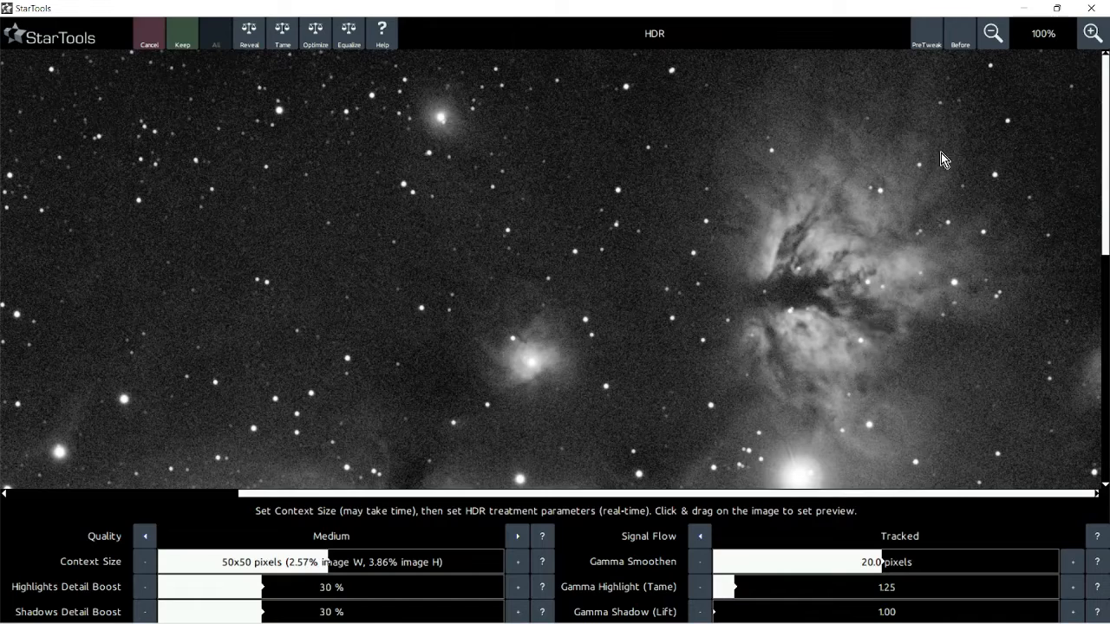
left_click(959, 45)
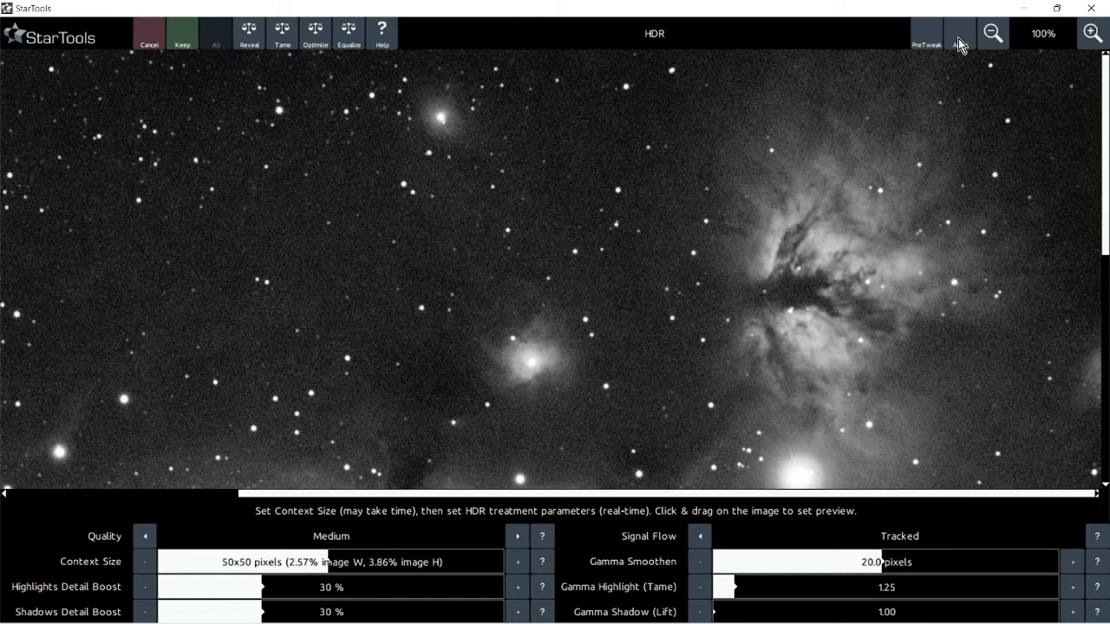
left_click(959, 45)
left_click(958, 43)
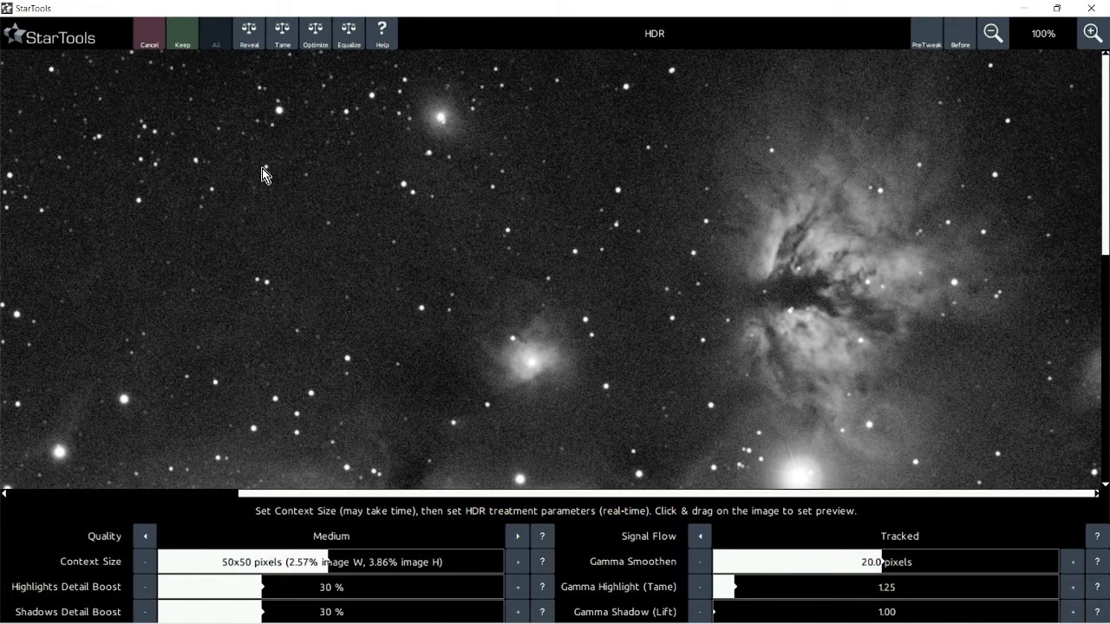
left_click(183, 39)
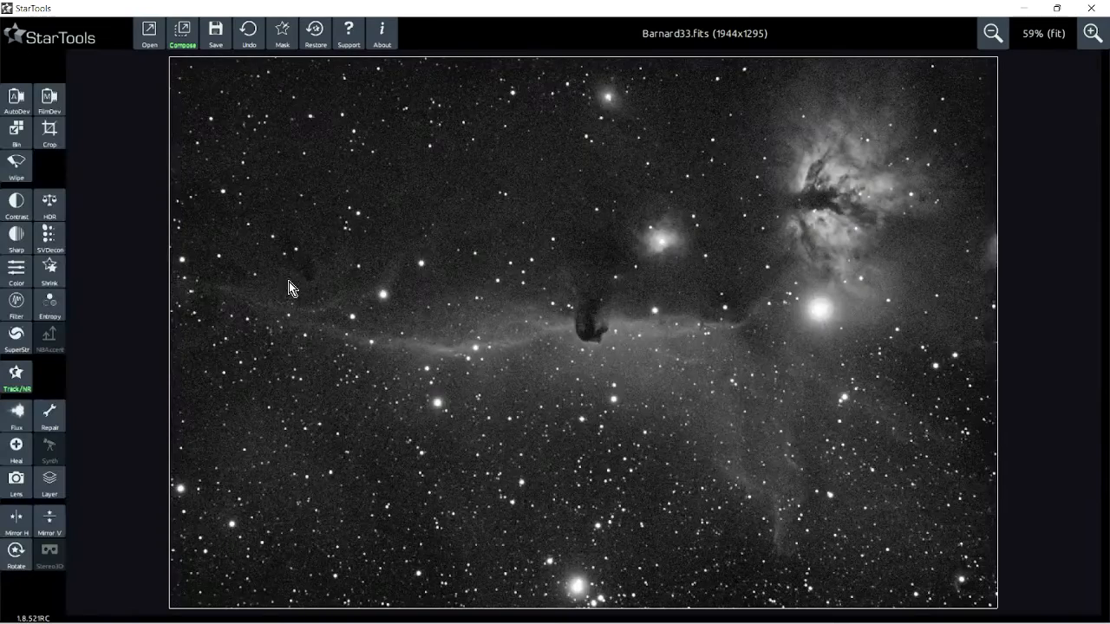
Start wavelet sharpening with Large structure size and an auto-generated conservative star mask.
left_click(19, 238)
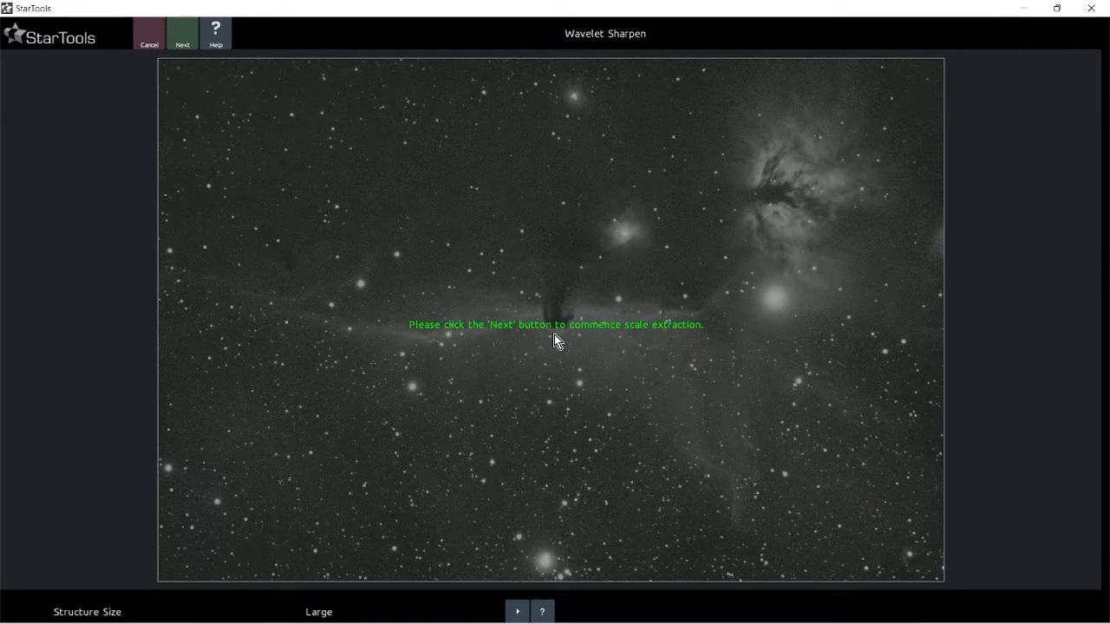
left_click(187, 41)
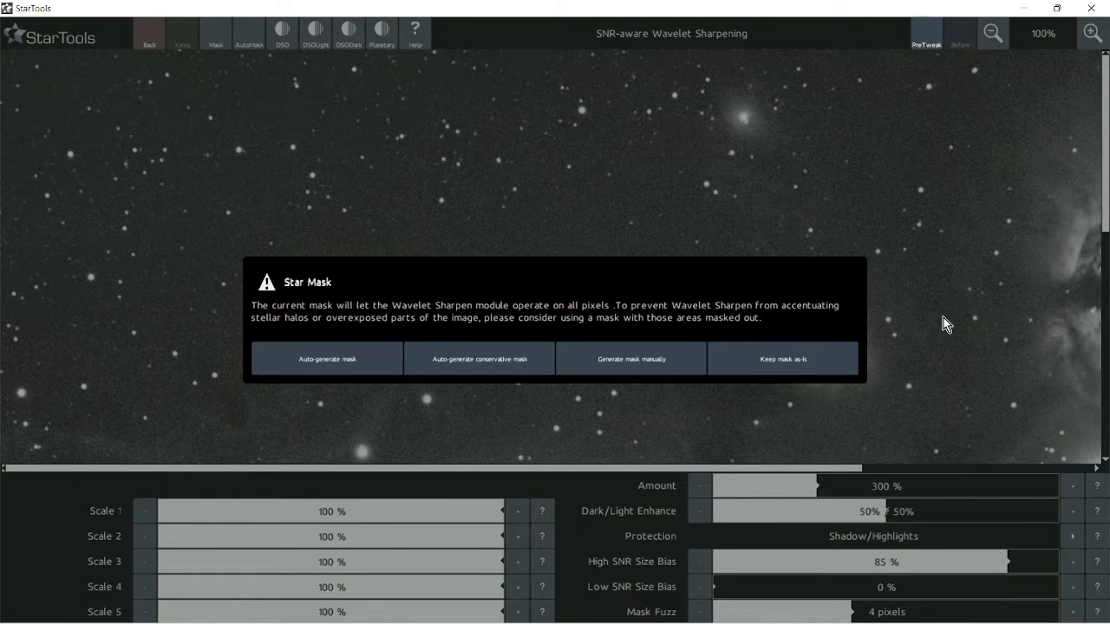
left_click(488, 360)
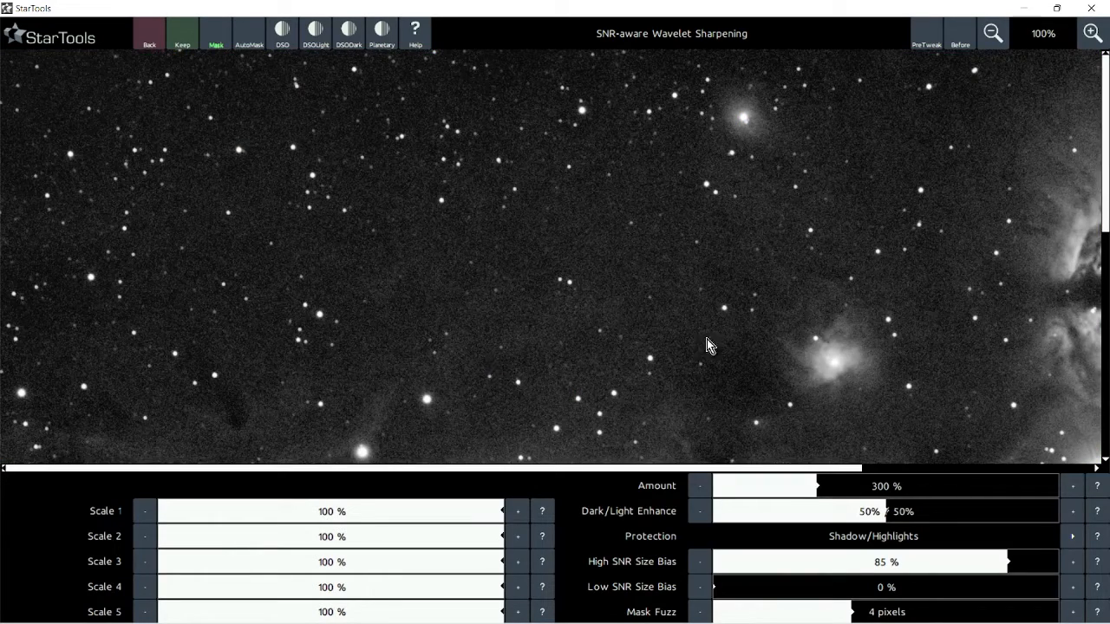
Compare the wavelet sharpening before and after on the Flame Nebula and on the small bright nebula near the Horsehead.
scroll(857, 261, "down", 1)
scroll(857, 262, "up", 3)
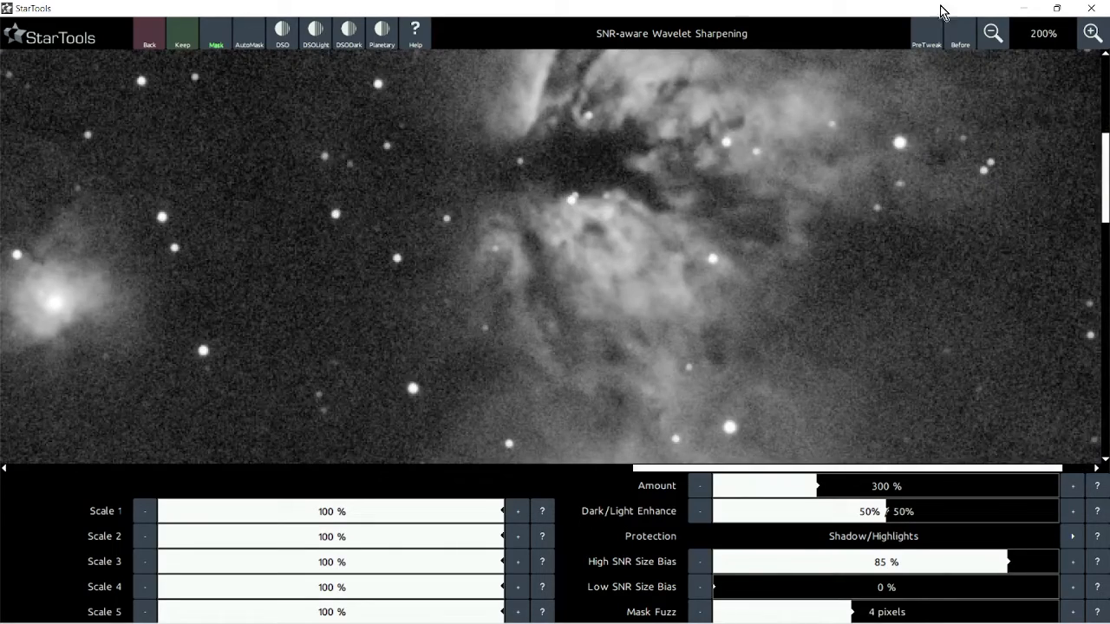
left_click(960, 43)
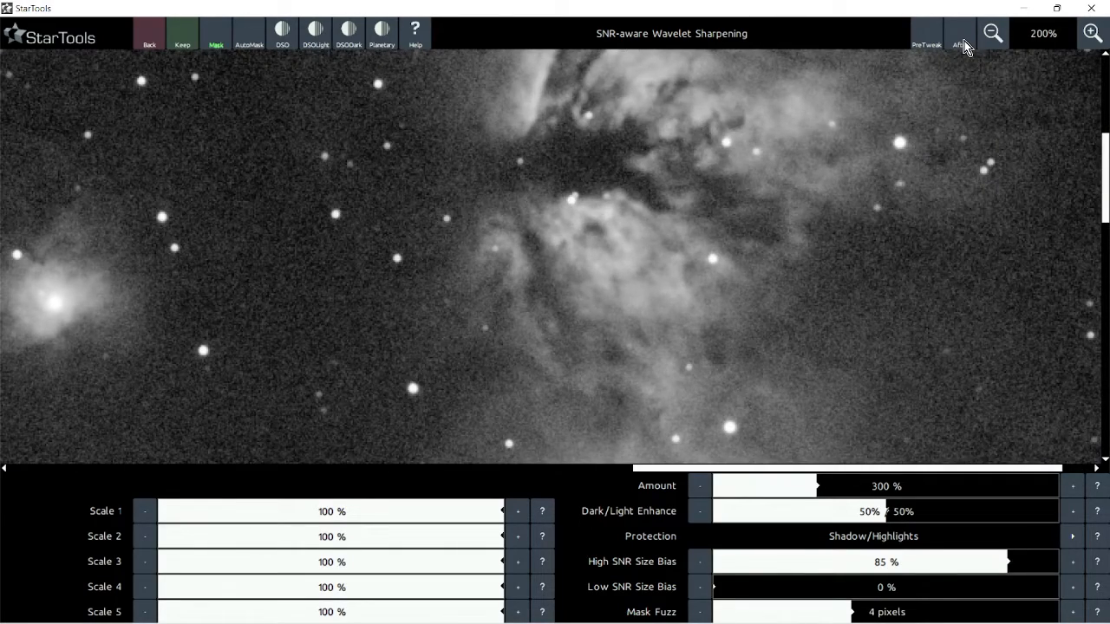
left_click(960, 44)
left_click(960, 43)
left_click(962, 43)
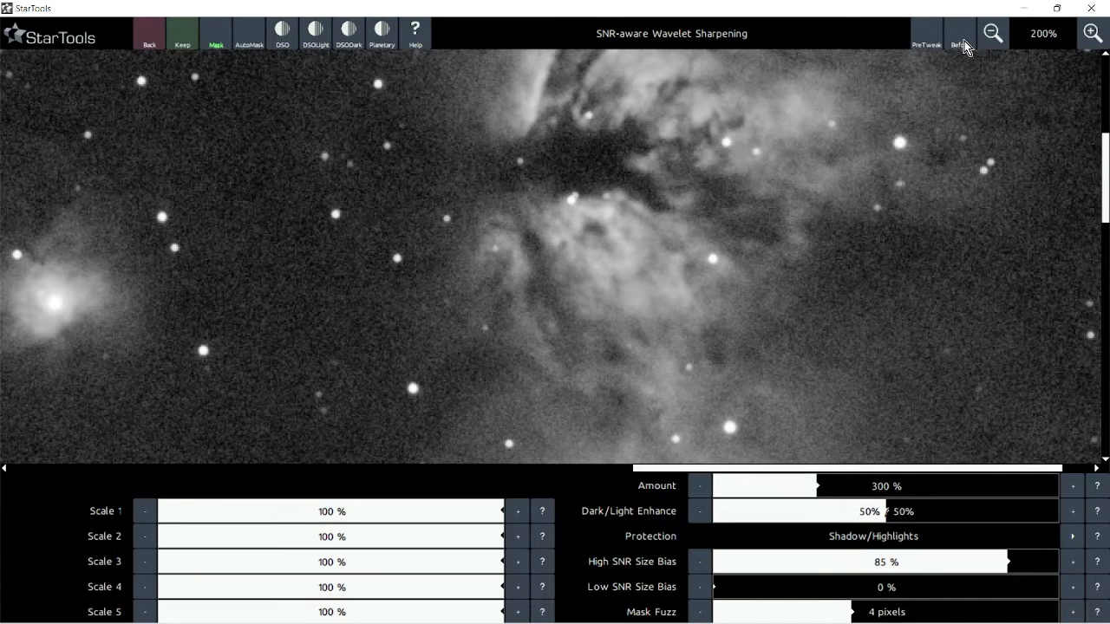
scroll(826, 177, "down", 2)
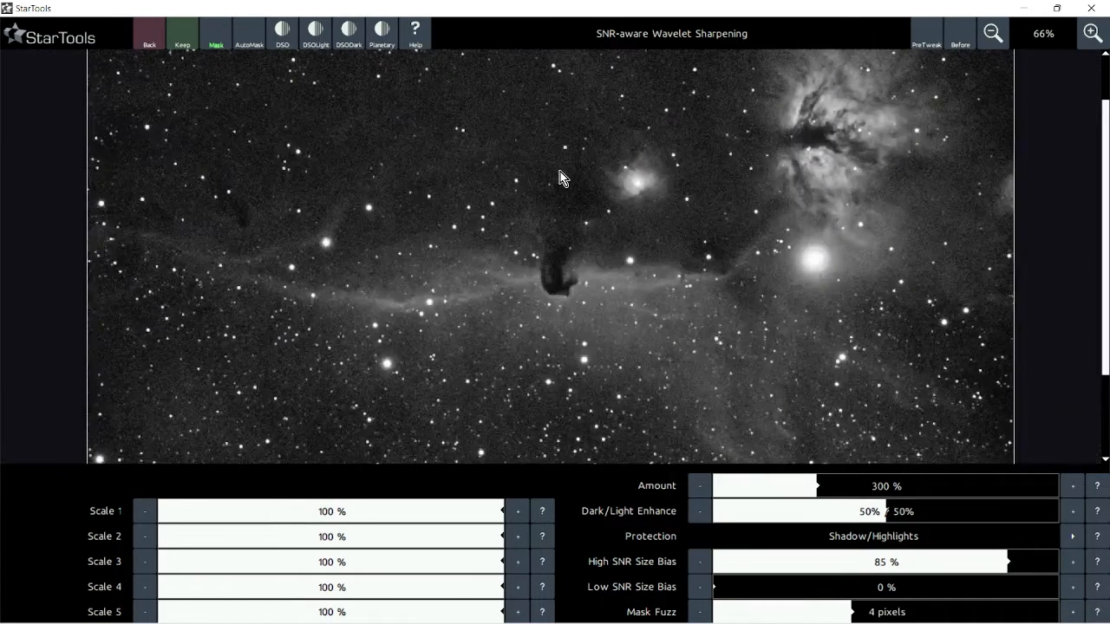
scroll(826, 175, "up", 2)
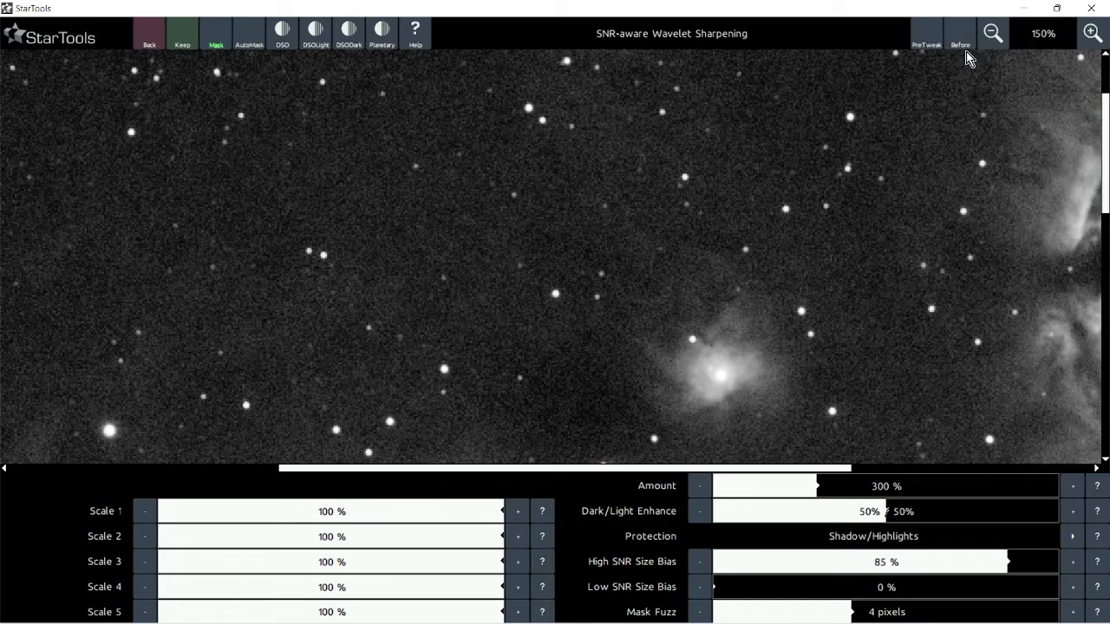
left_click(961, 48)
left_click(961, 48)
left_click(961, 47)
left_click(961, 48)
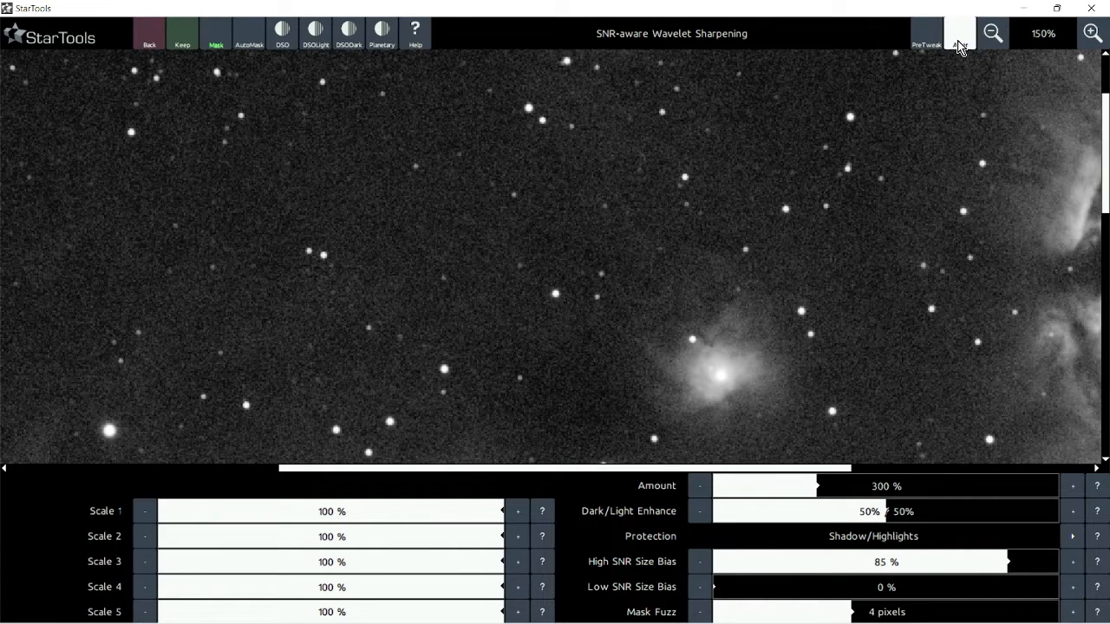
Check the background noise and nebula detail before and after sharpening, and keep the sharpening with Amount at 300%.
scroll(528, 245, "up", 2)
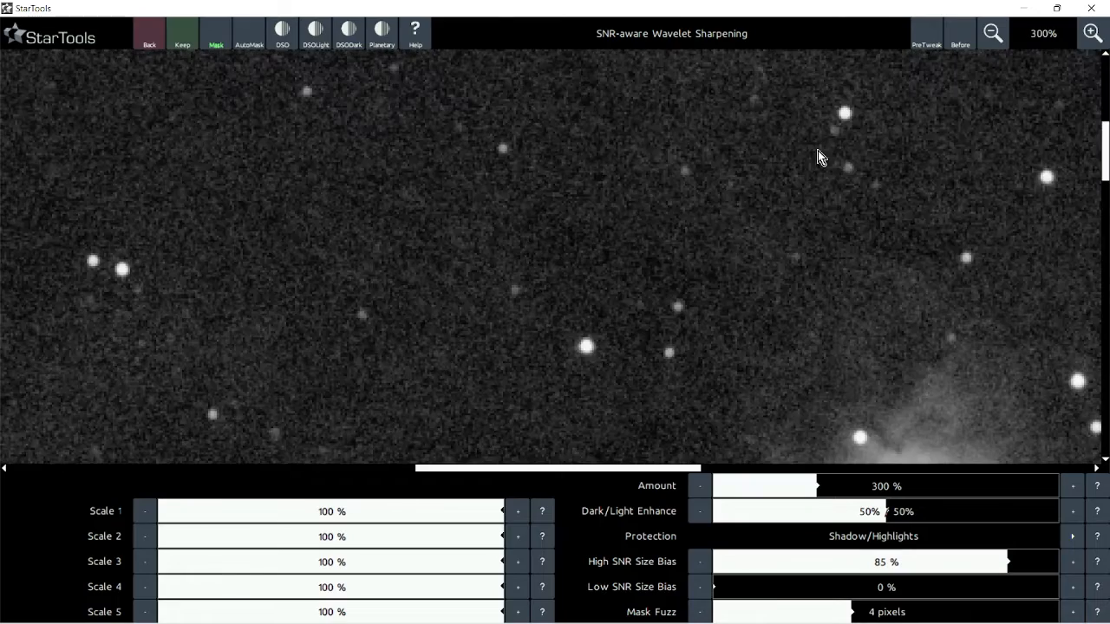
left_click(960, 47)
left_click(960, 47)
scroll(839, 230, "down", 3)
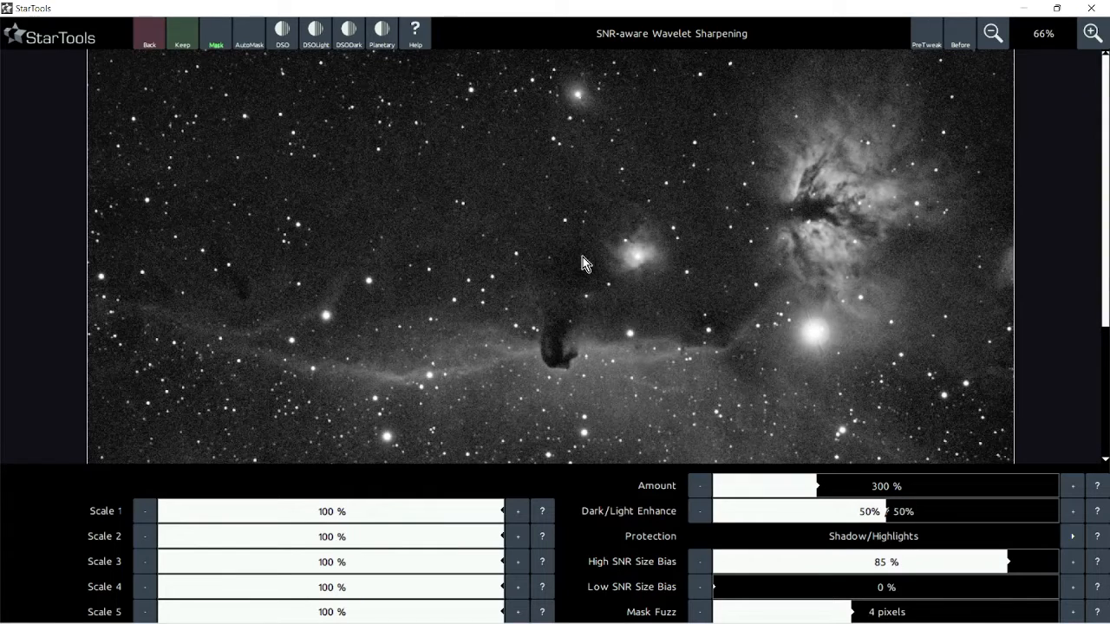
scroll(582, 257, "up", 2)
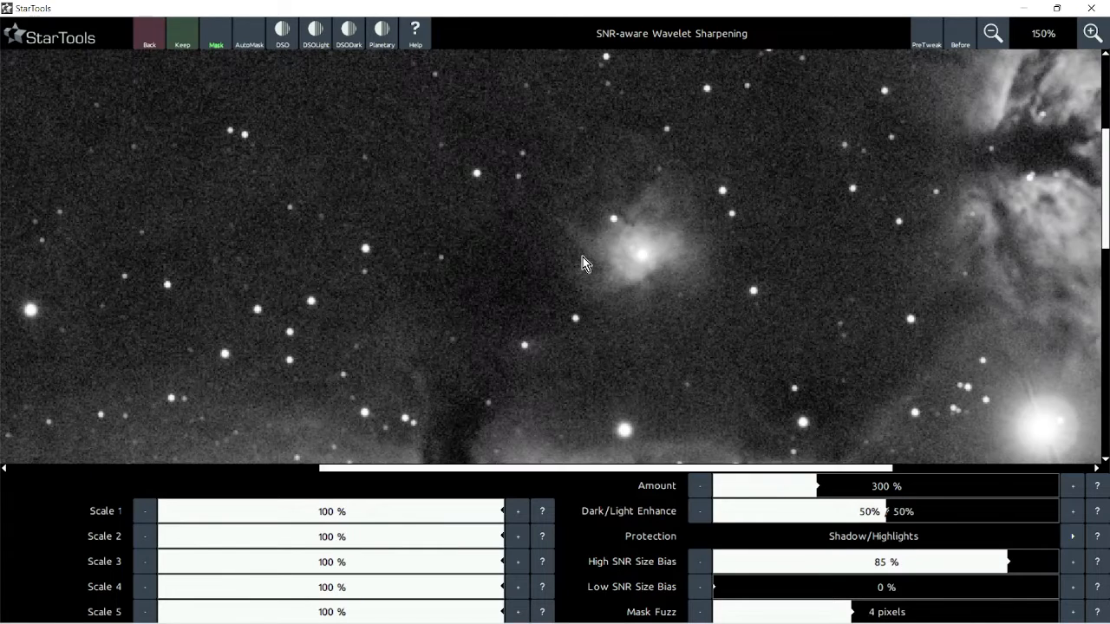
left_click(961, 48)
left_click(961, 48)
scroll(545, 166, "down", 2)
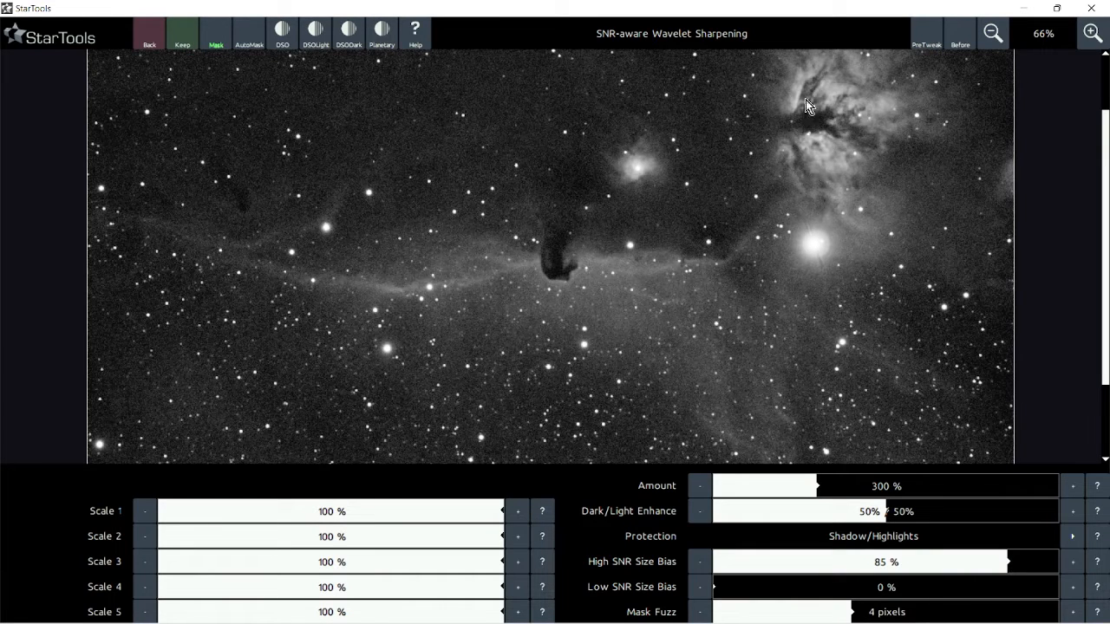
left_click(180, 38)
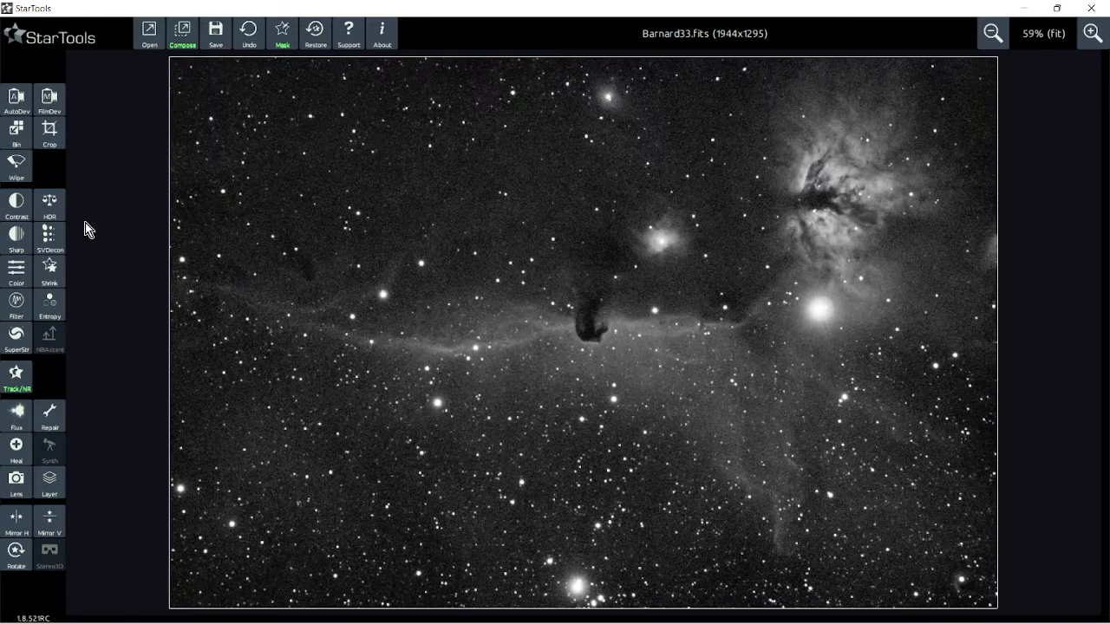
Start Spatially Variant PSF Deconvolution (SVDecon) with an auto-generated extra sensitive apodization mask.
left_click(54, 240)
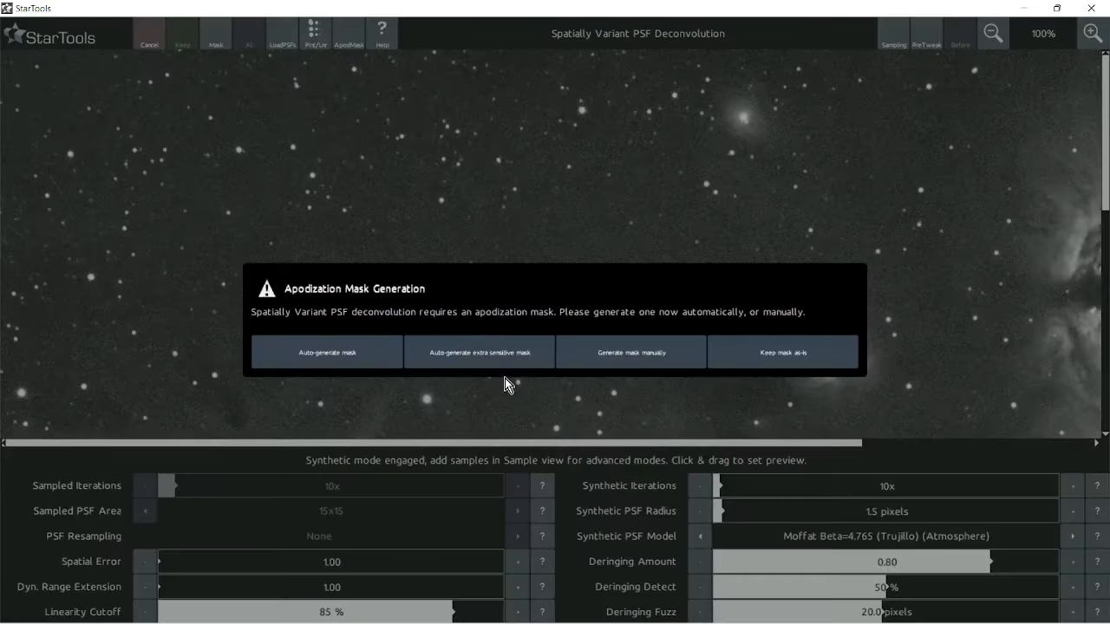
left_click(489, 351)
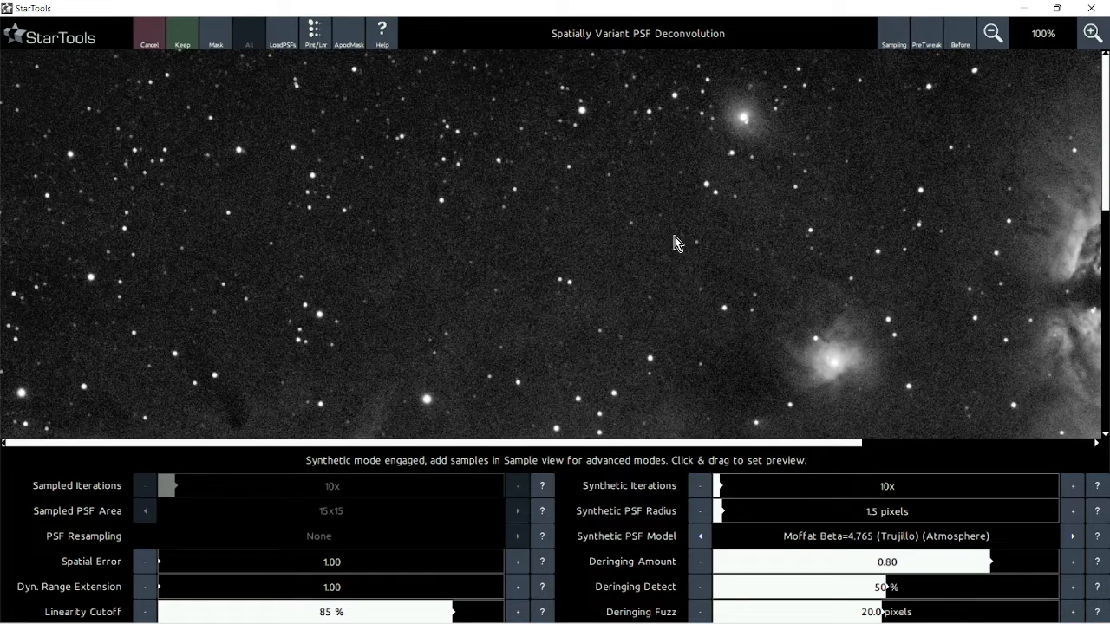
Compare the stars and background noise up close before and after deconvolution.
left_click(962, 37)
scroll(749, 266, "up", 2)
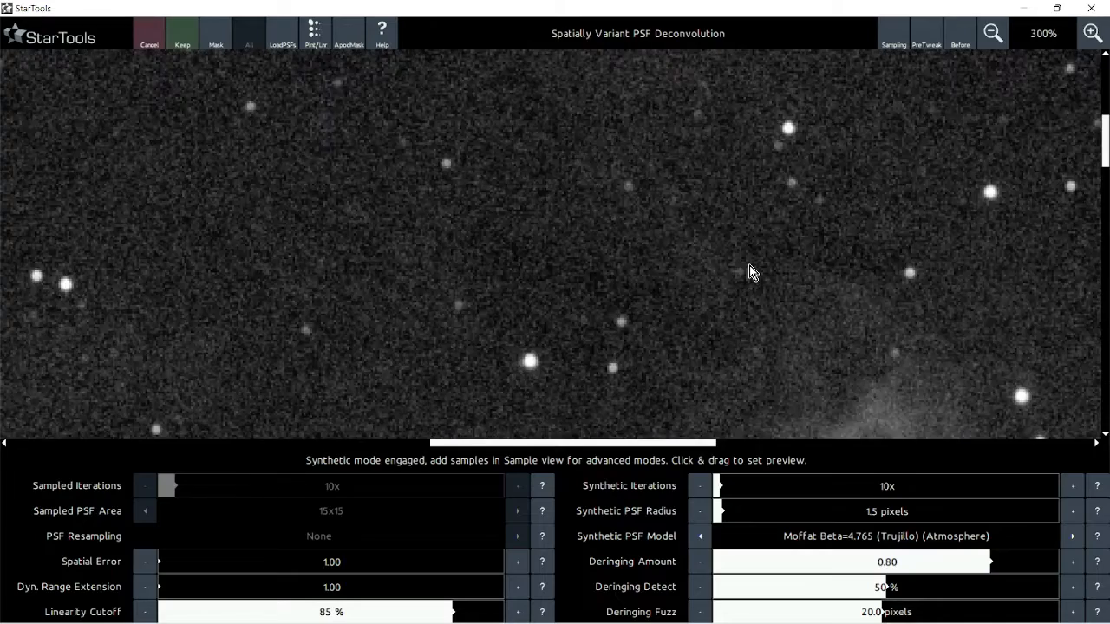
scroll(750, 265, "up", 5)
scroll(824, 254, "down", 5)
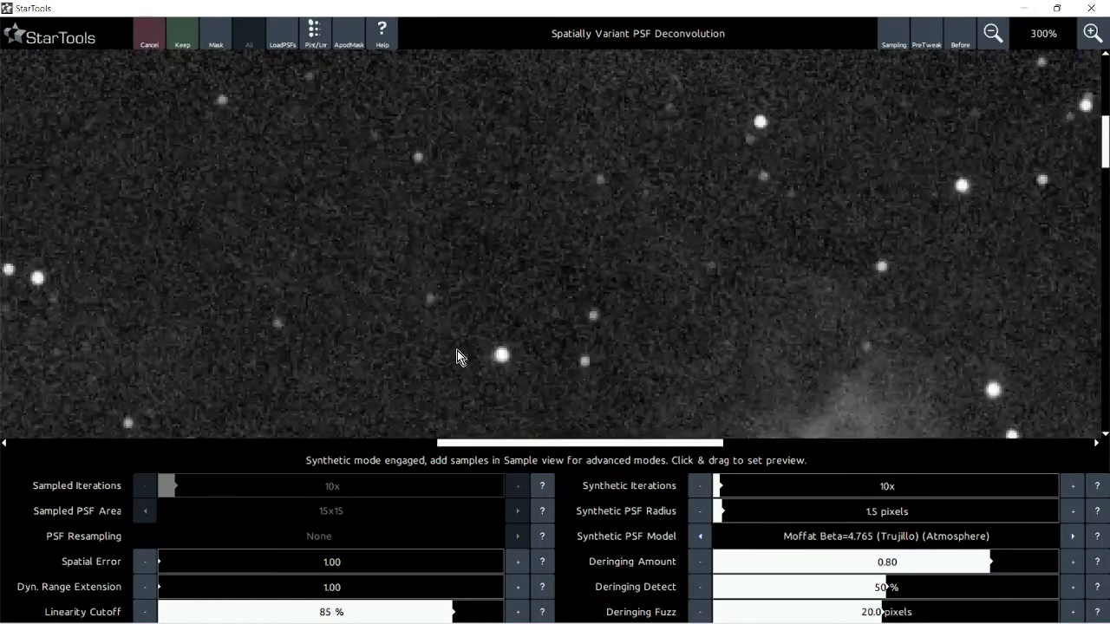
scroll(459, 356, "up", 1)
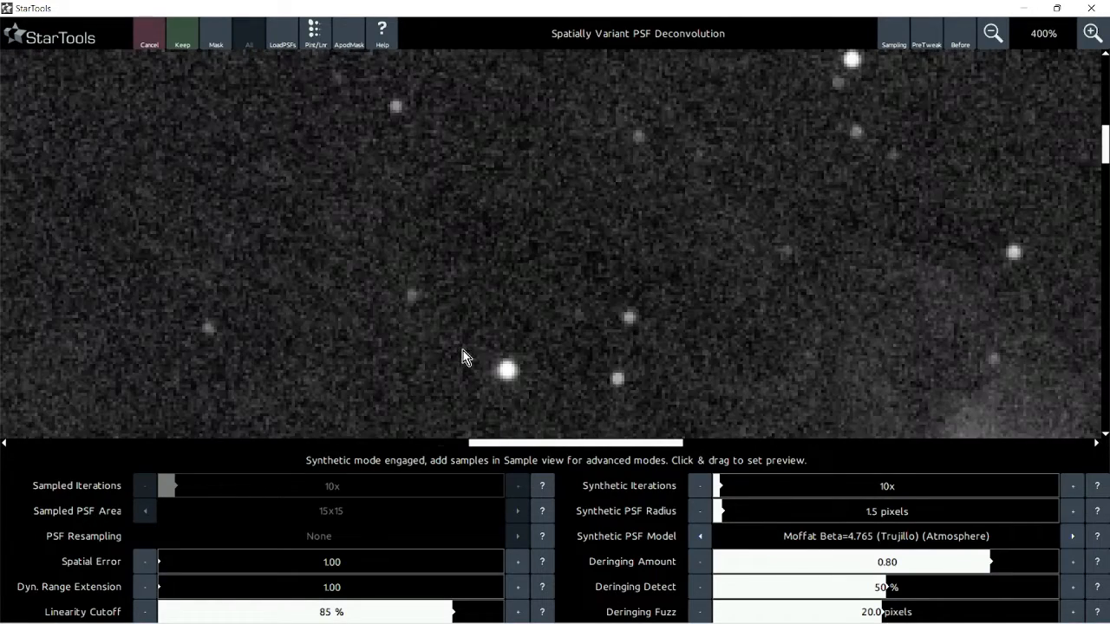
left_click(961, 46)
left_click(960, 46)
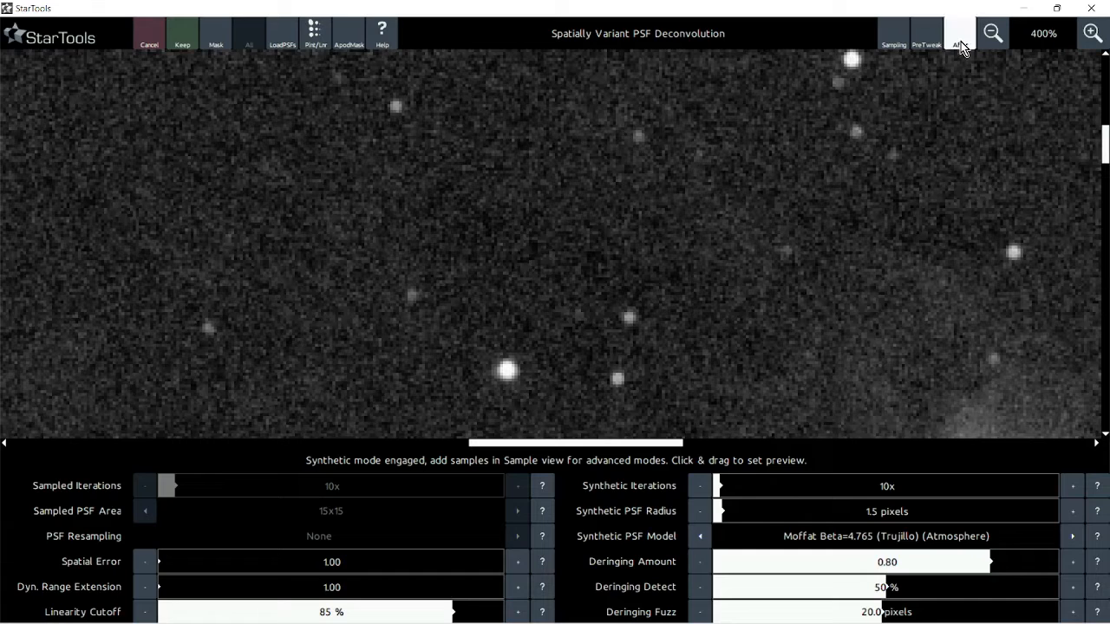
left_click(961, 47)
left_click(961, 47)
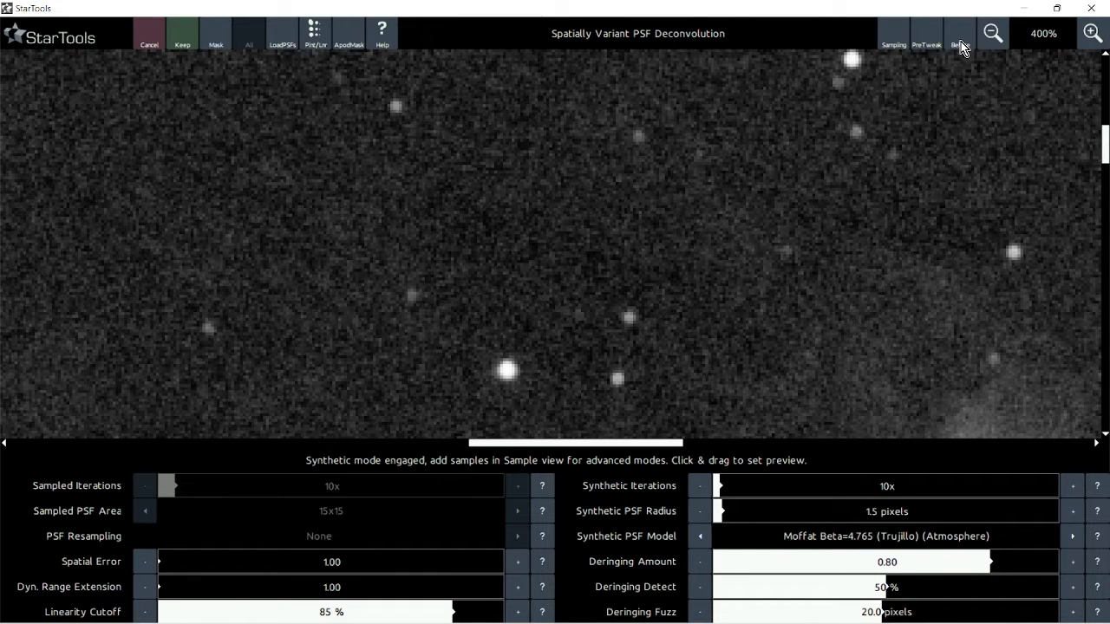
left_click(961, 47)
left_click(961, 50)
left_click(962, 48)
scroll(476, 376, "down", 1)
scroll(478, 376, "down", 2)
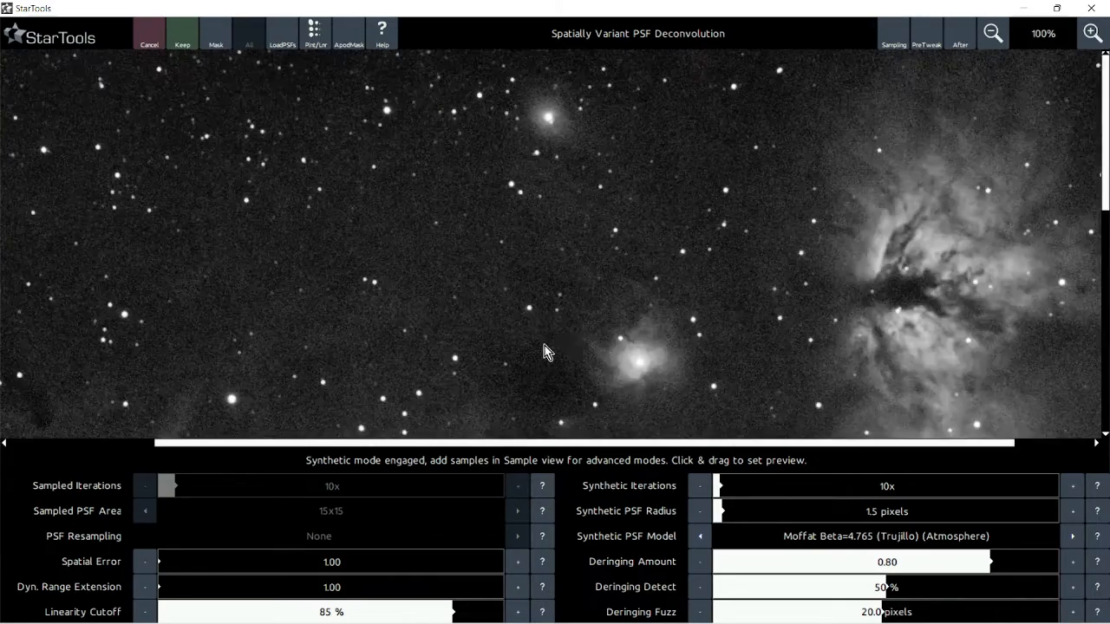
scroll(576, 227, "up", 1)
scroll(611, 200, "up", 2)
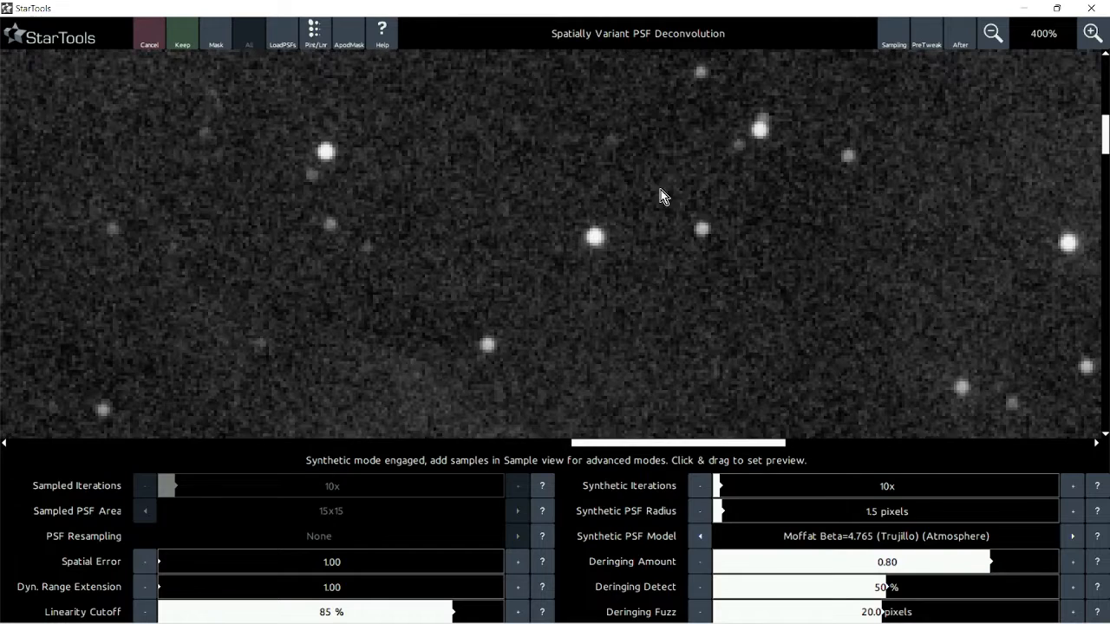
Lower the Synthetic Iterations by two increments and keep the deconvolution.
left_click(698, 488)
left_click(698, 487)
left_click(965, 39)
left_click(190, 48)
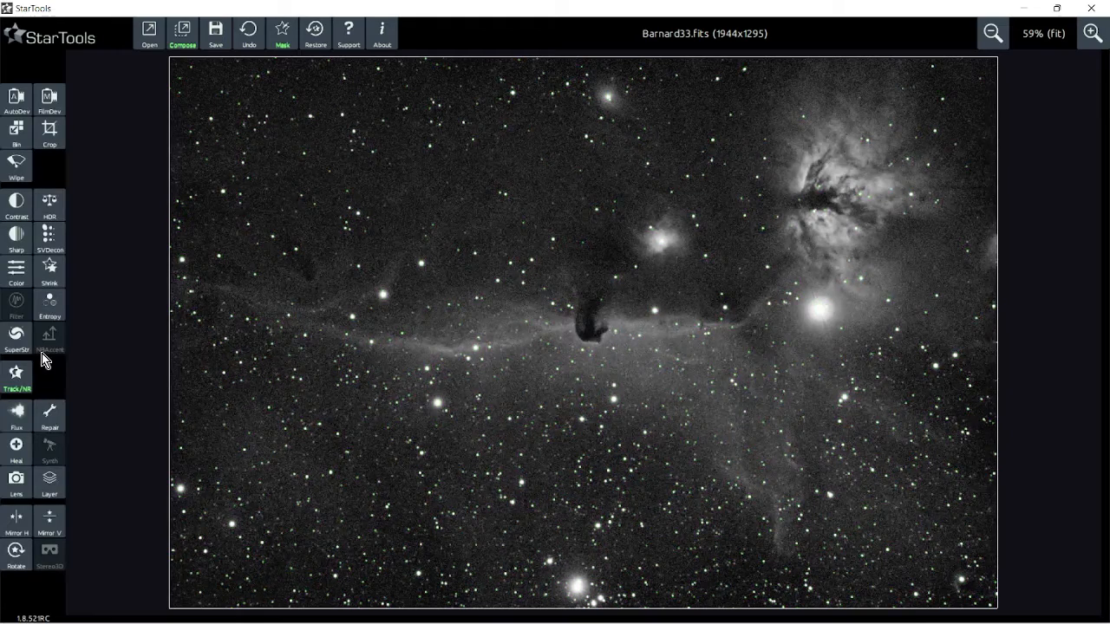
Start the Color module and fill the partial mask so that it covers the whole image.
left_click(17, 274)
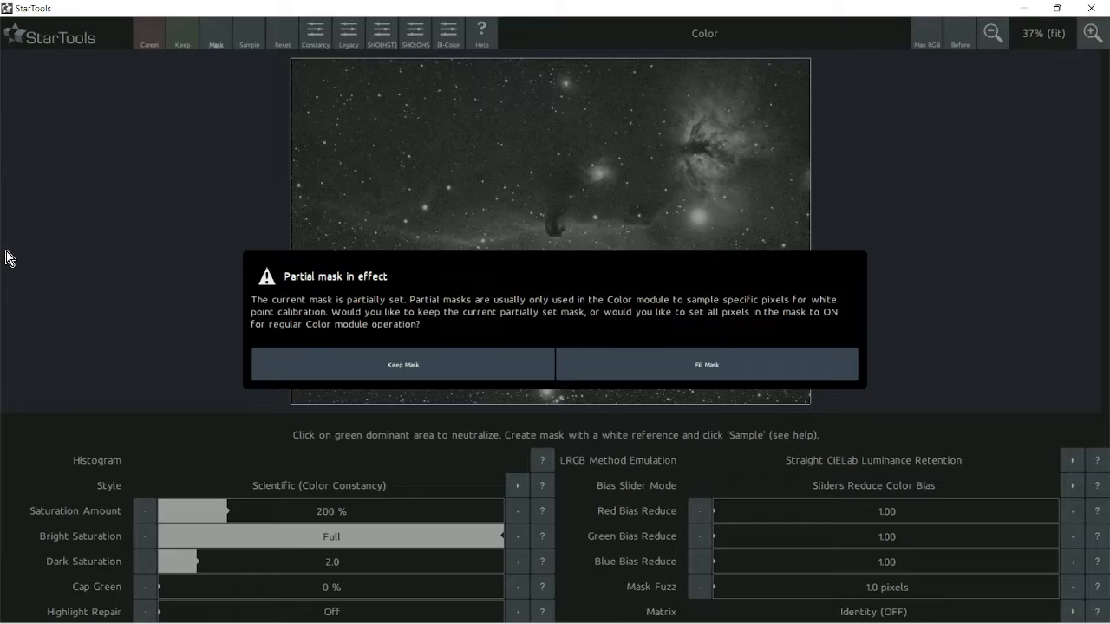
left_click(681, 363)
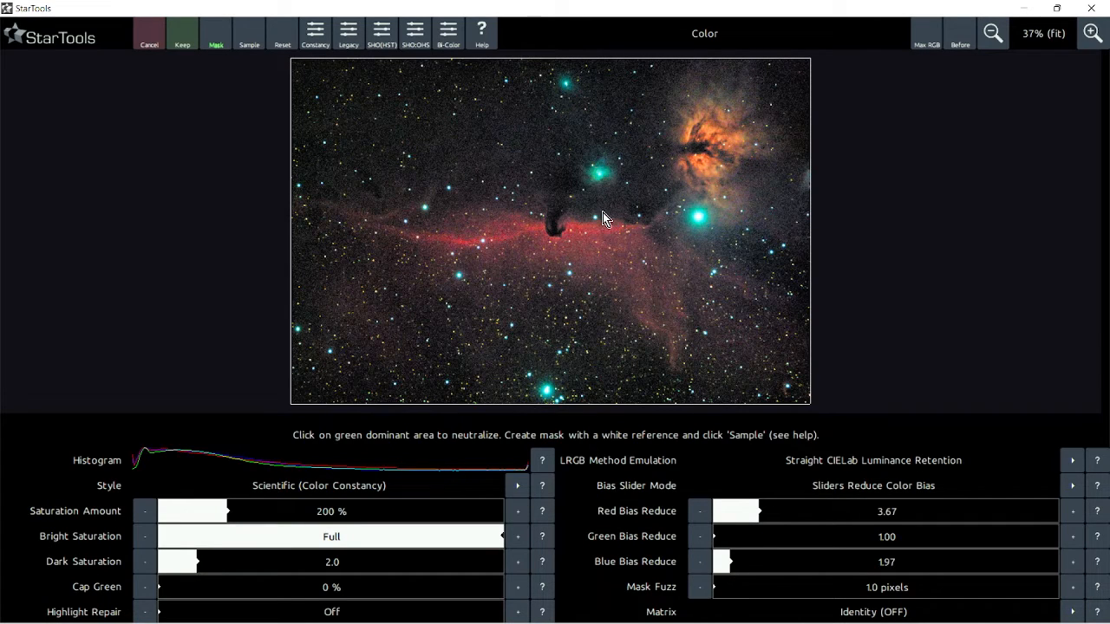
Replace the full mask with an auto-generated star mask and sample the masked stars as the white reference.
left_click(220, 48)
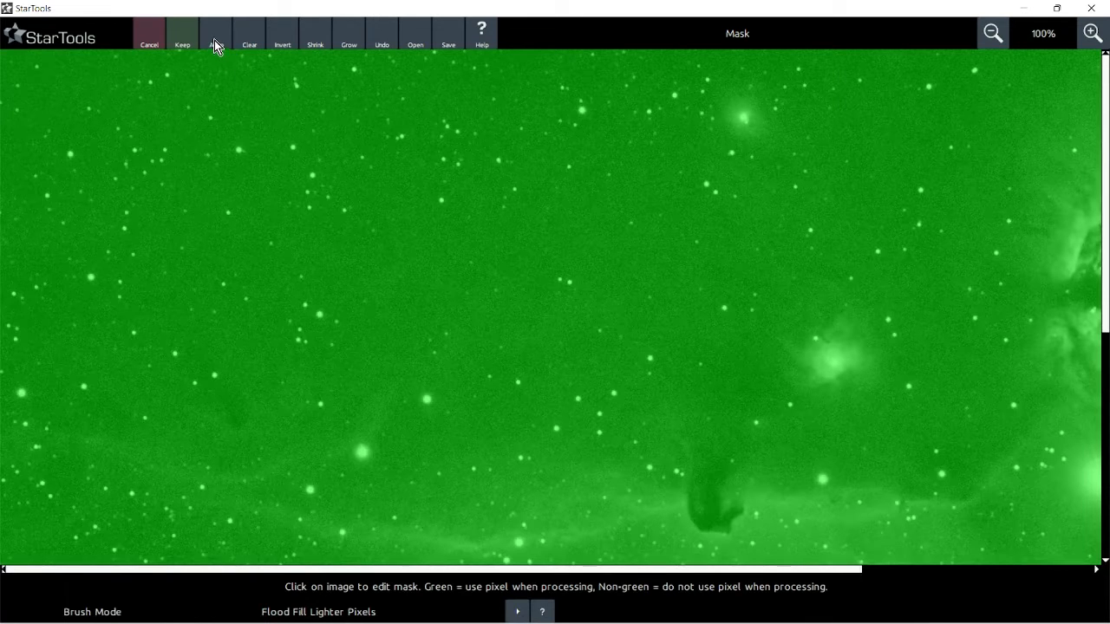
left_click(214, 40)
left_click(221, 38)
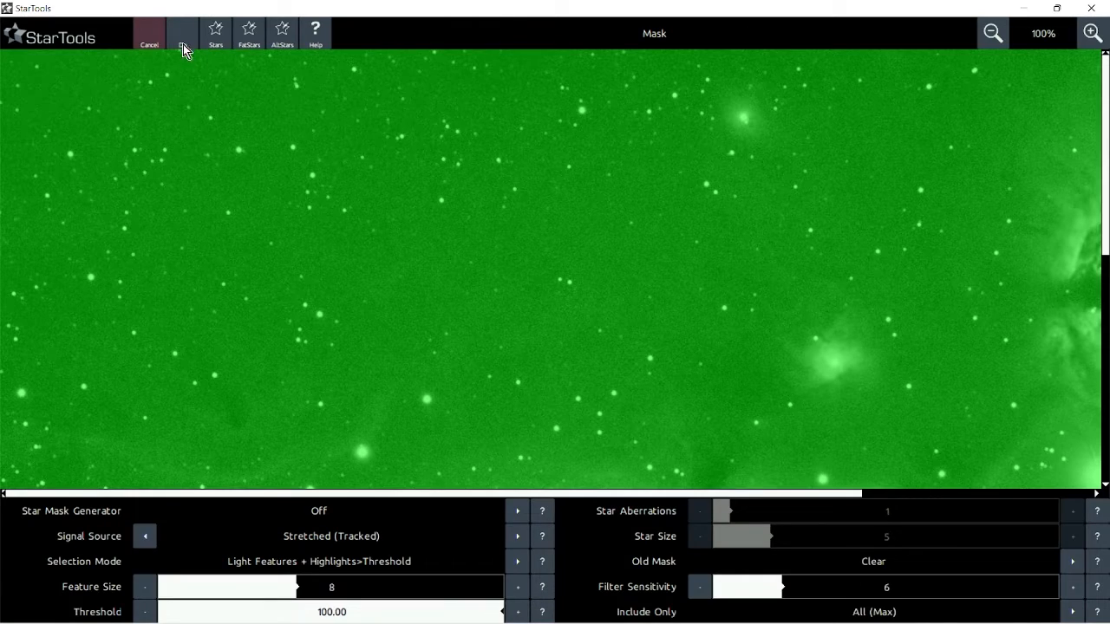
left_click(183, 43)
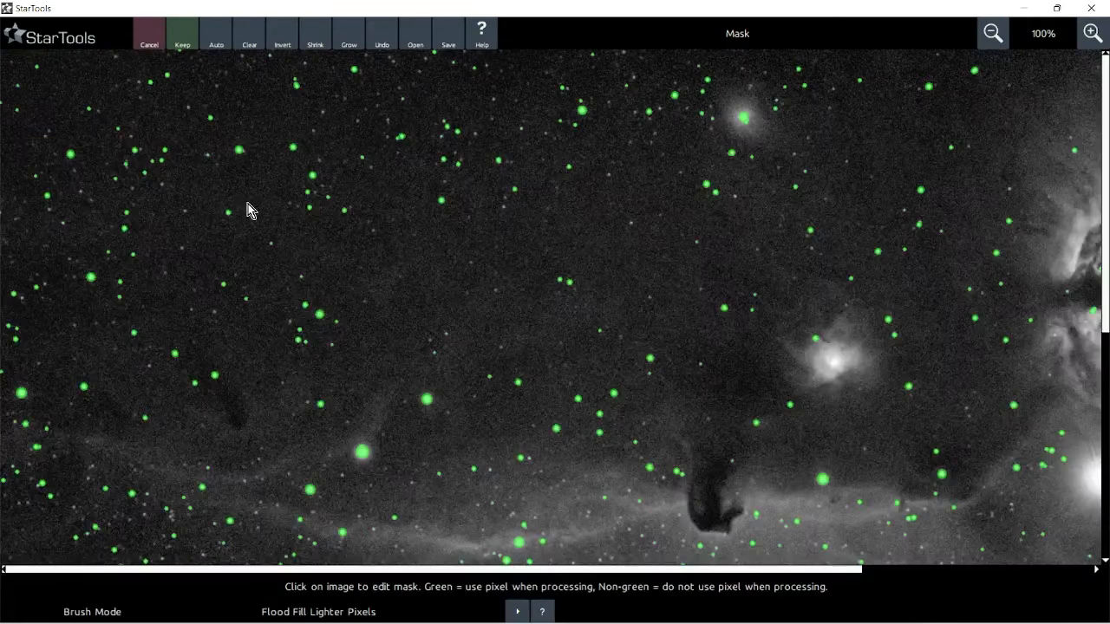
left_click(181, 41)
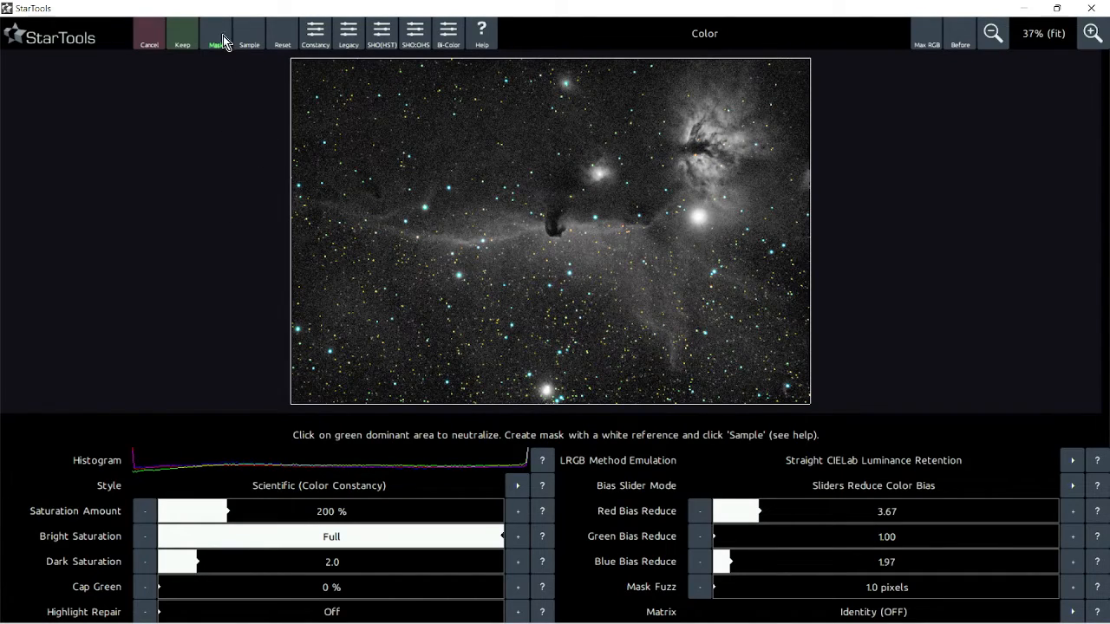
left_click(250, 40)
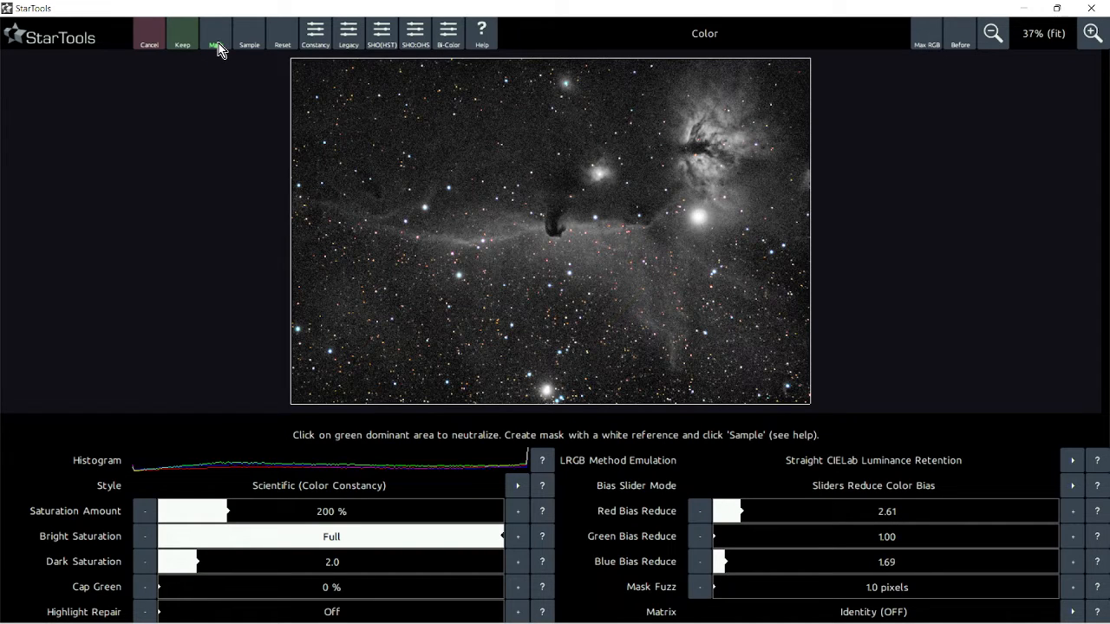
Clear the star mask, invert it to cover the whole image, and return to the Color module.
left_click(217, 46)
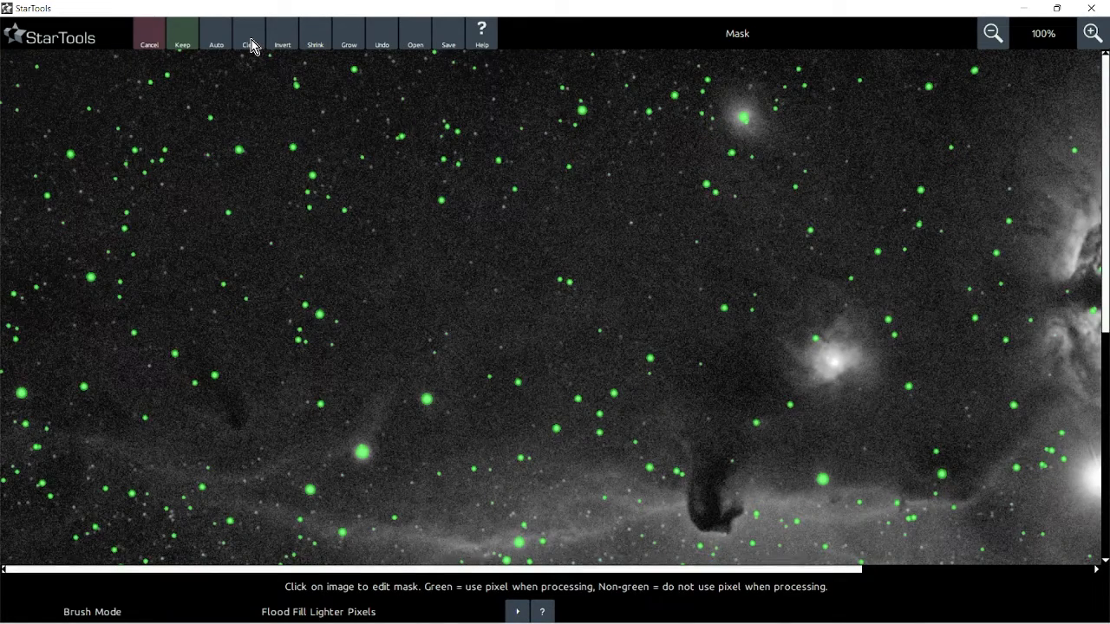
left_click(250, 47)
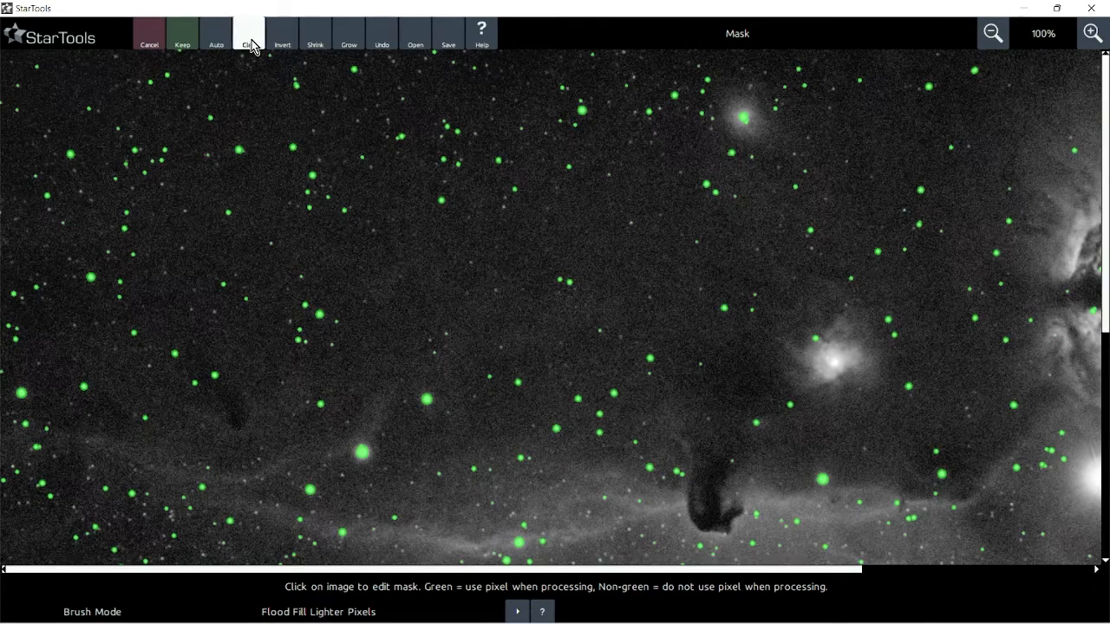
left_click(289, 49)
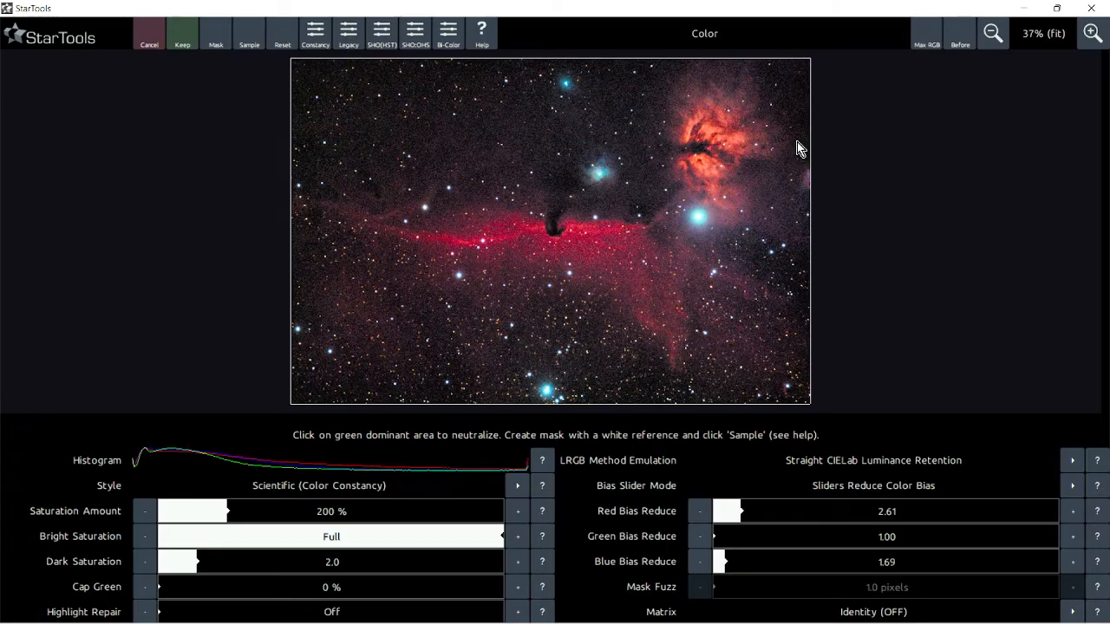
Inspect the colours around the Flame Nebula and the Horsehead, and set the color Style to Artistic, Detail Aware.
scroll(714, 152, "up", 1)
scroll(714, 152, "up", 1)
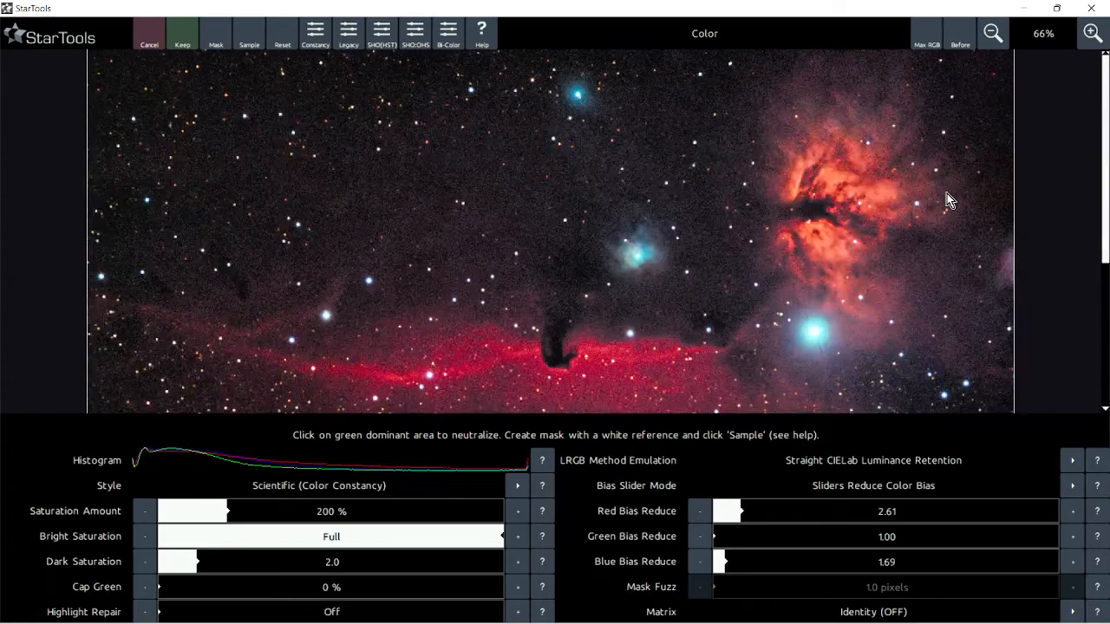
scroll(849, 214, "up", 1)
scroll(845, 215, "down", 2)
scroll(547, 292, "up", 1)
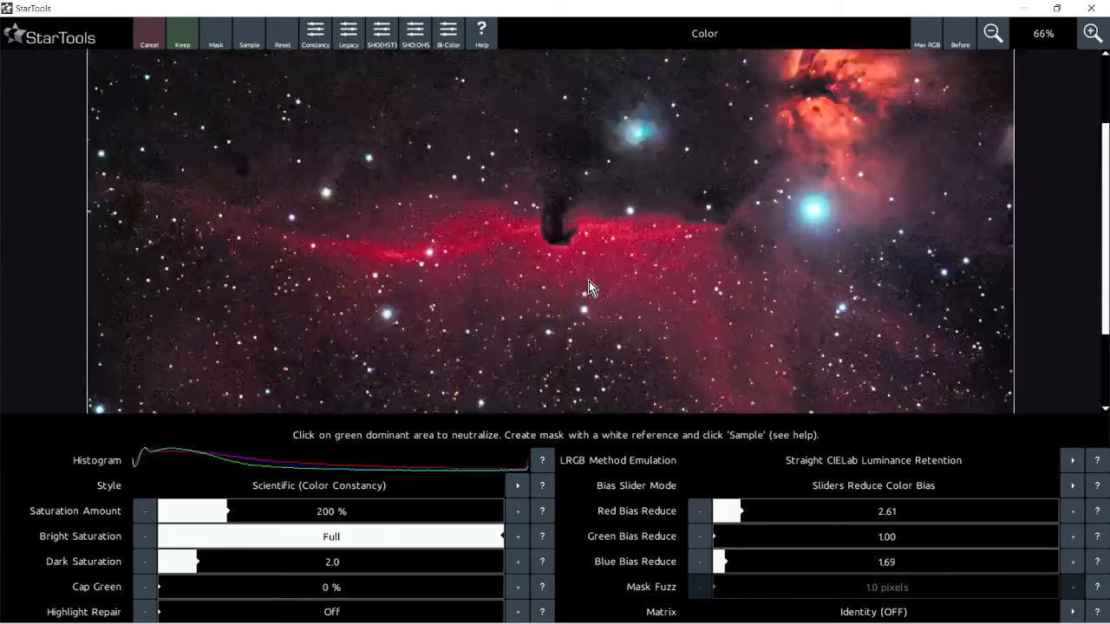
scroll(588, 281, "up", 1)
scroll(595, 249, "up", 1)
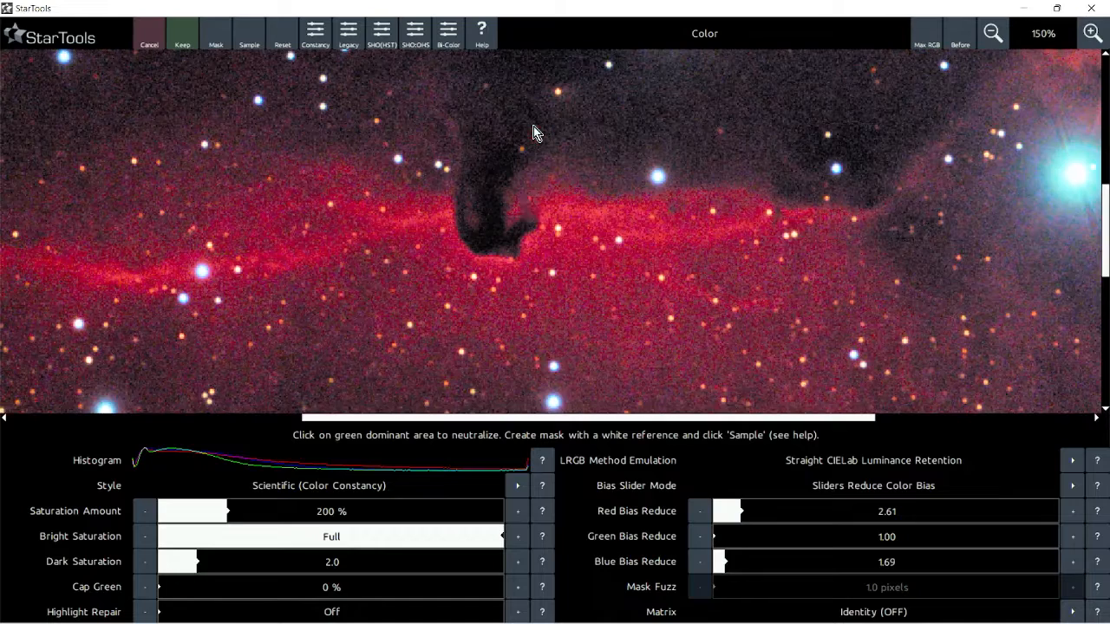
left_click(338, 490)
left_click(337, 487)
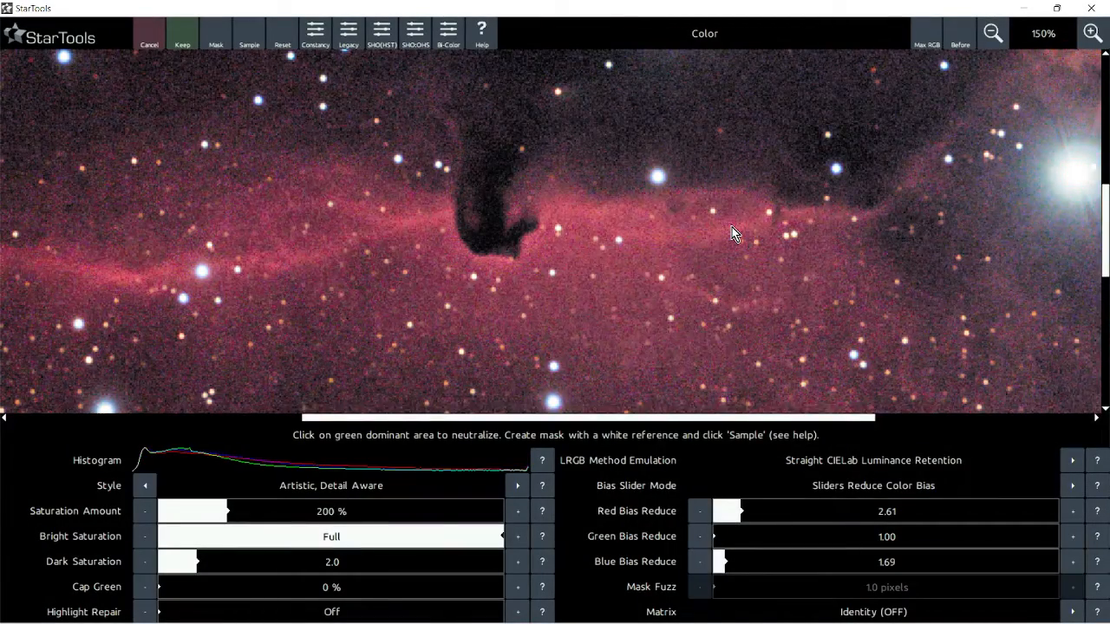
Raise the Saturation Amount to 315% and check the colours of the nebulae and the bright star.
scroll(733, 234, "down", 3)
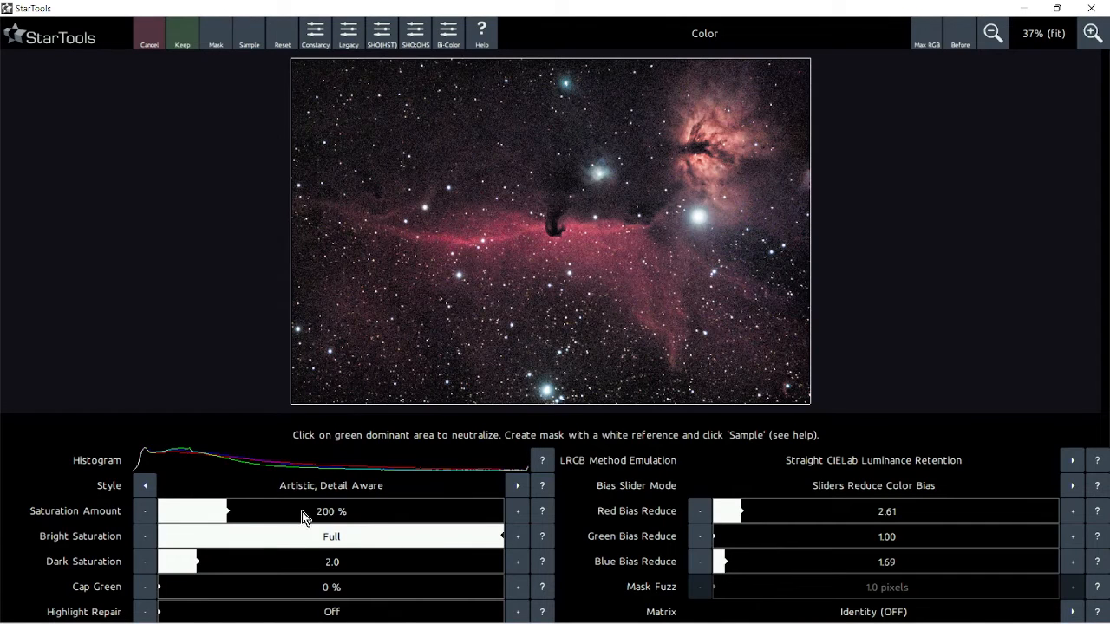
left_click(250, 514)
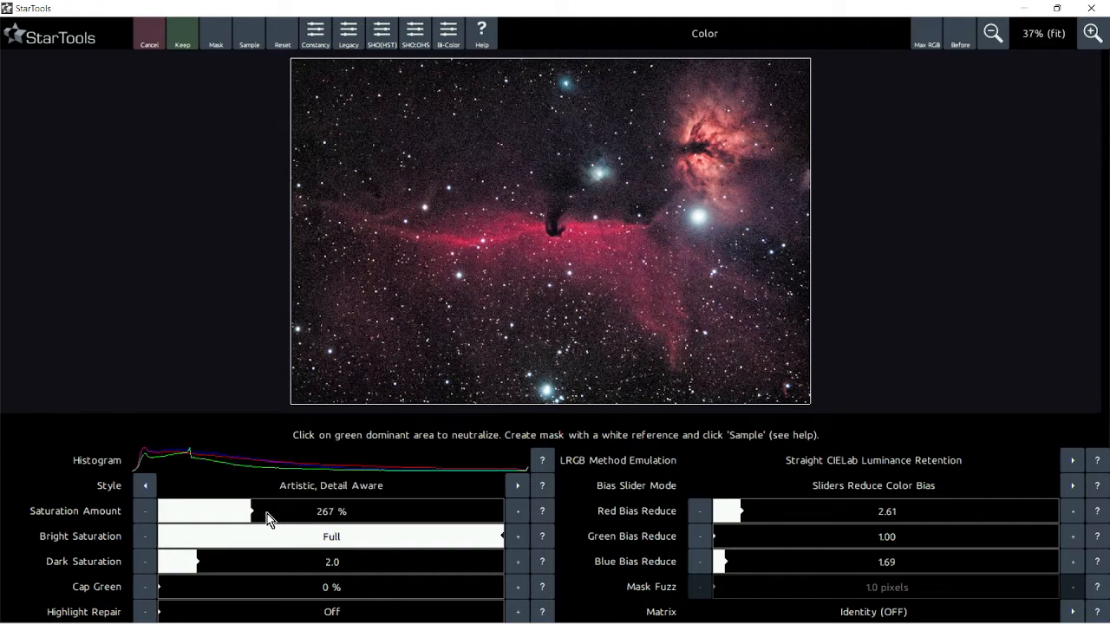
left_click(267, 513)
scroll(738, 192, "up", 1)
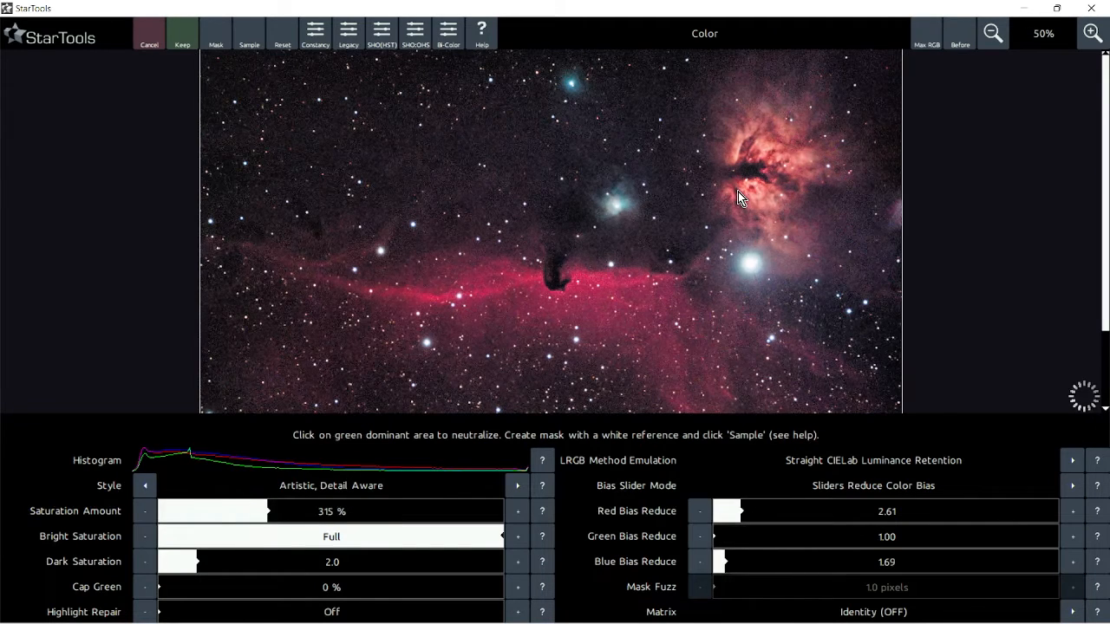
scroll(738, 191, "up", 1)
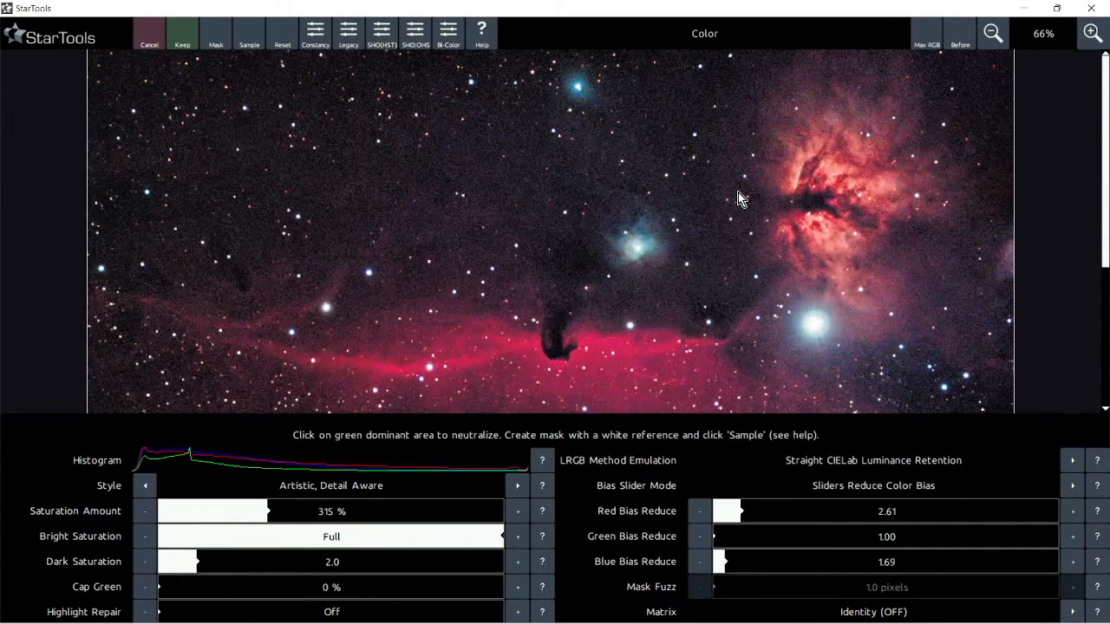
scroll(738, 191, "down", 1)
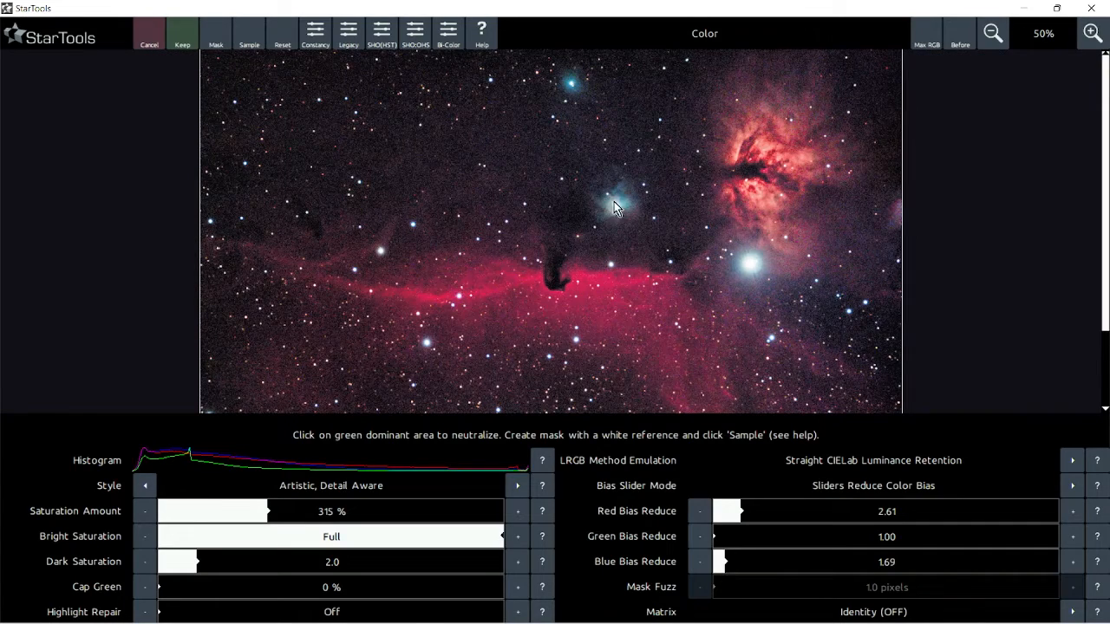
scroll(791, 263, "up", 1)
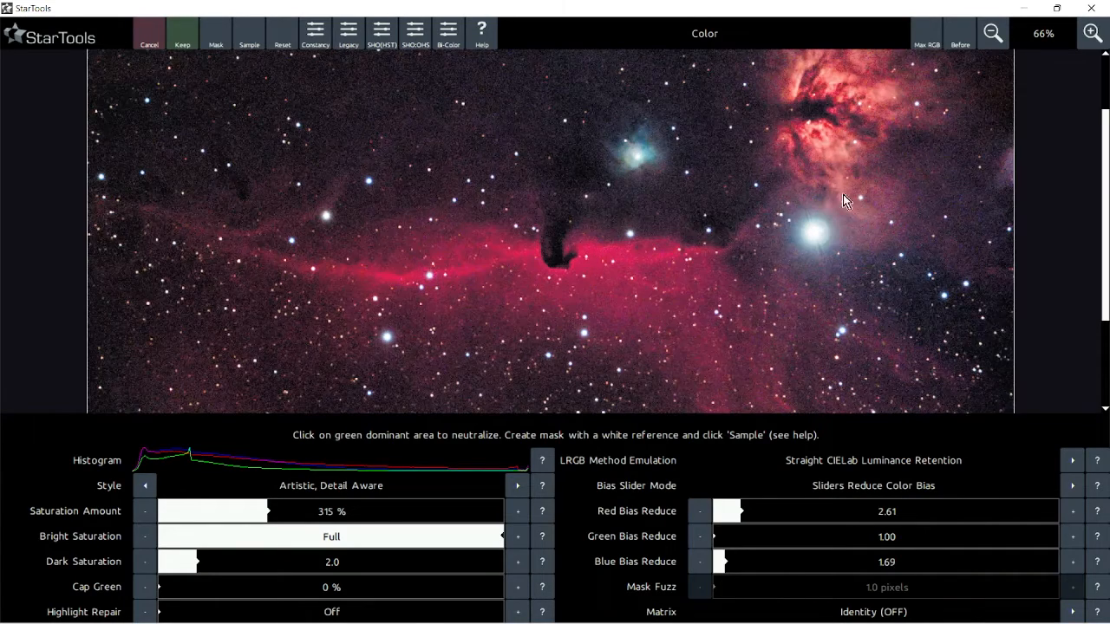
scroll(843, 194, "up", 2)
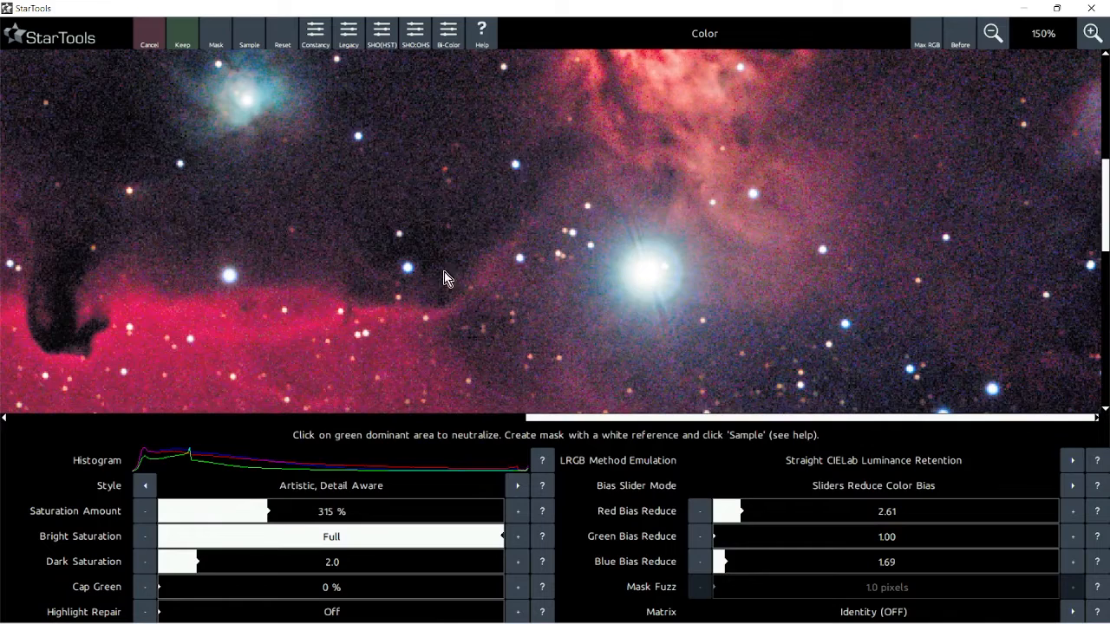
scroll(444, 276, "down", 2)
scroll(466, 211, "down", 2)
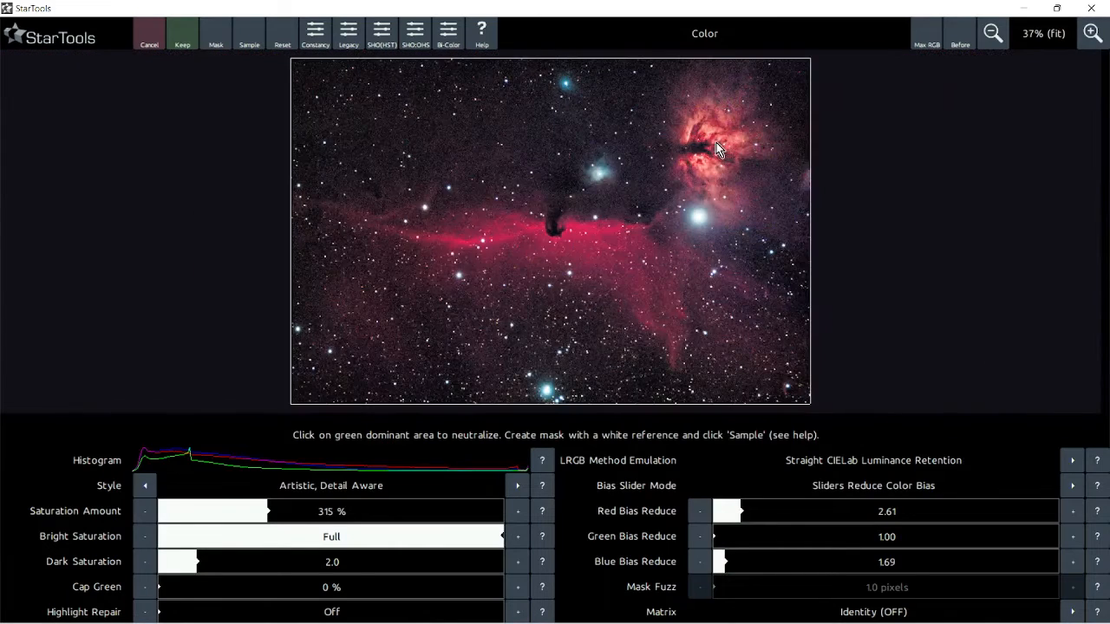
Reduce the Dark Saturation to 1.1 and check the background colour around the Horsehead.
left_click(161, 564)
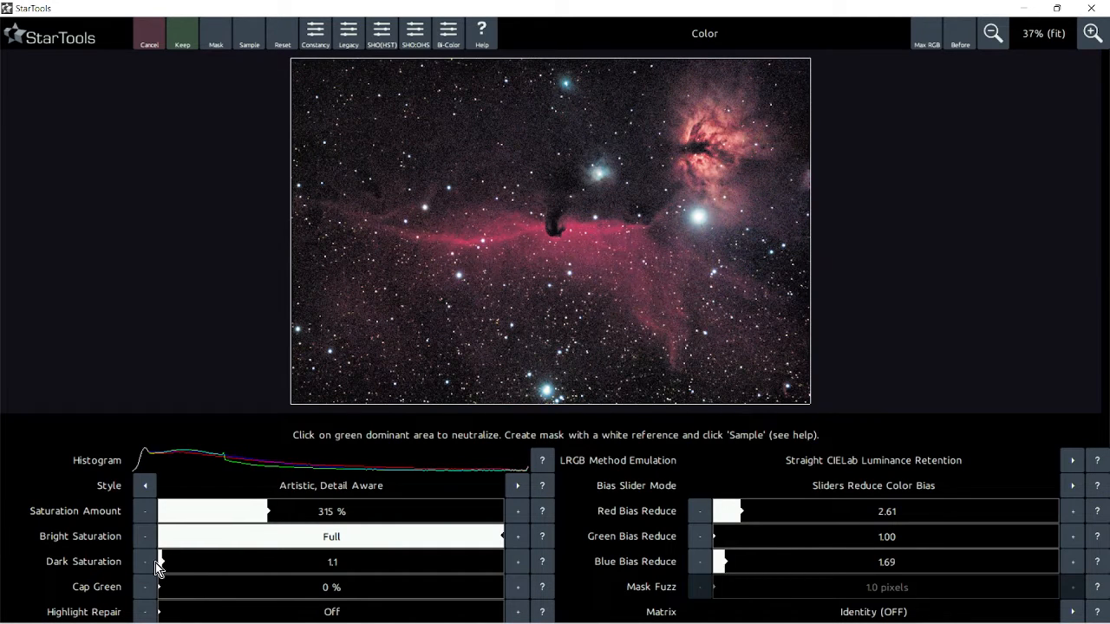
scroll(587, 195, "up", 2)
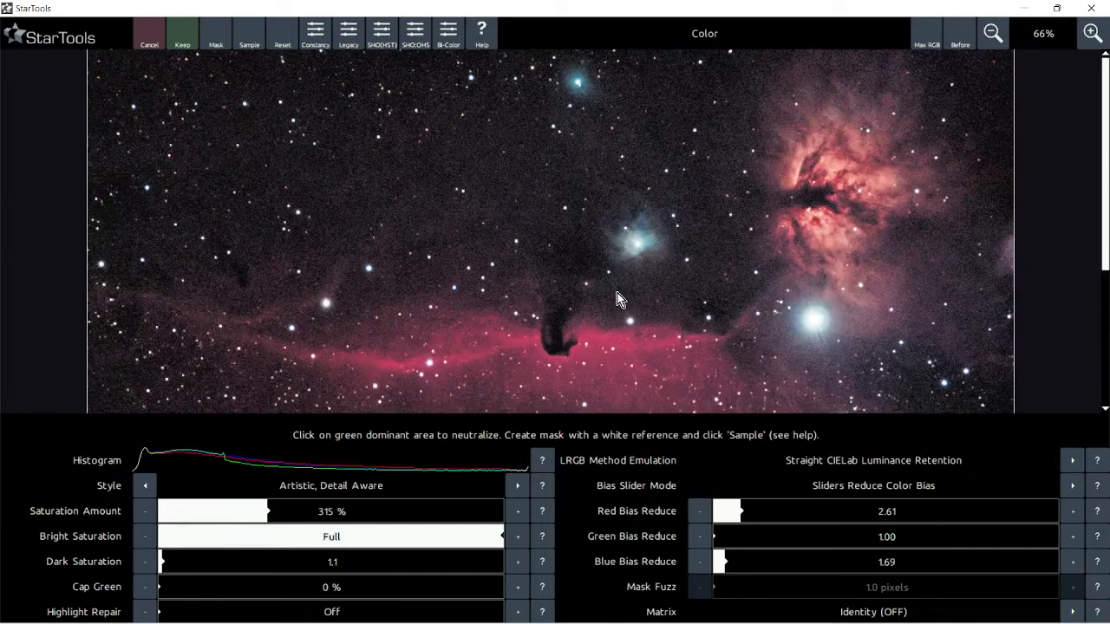
scroll(617, 292, "up", 2)
scroll(618, 298, "down", 4)
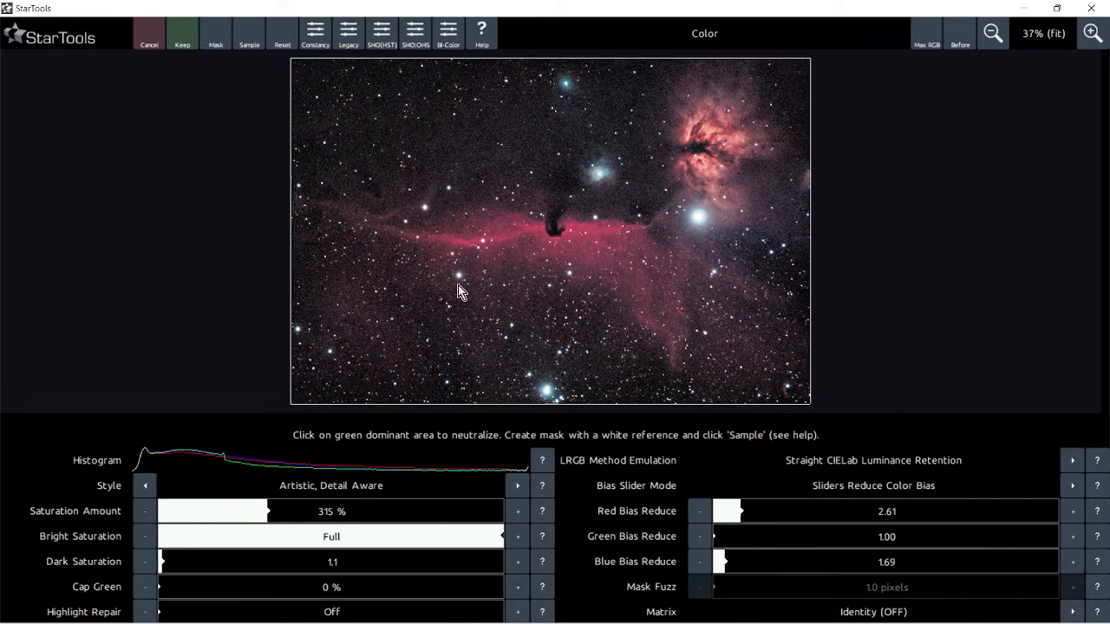
Set the Dark Saturation to 1.4 and check the colours across the nebulae and the background.
left_click(176, 566)
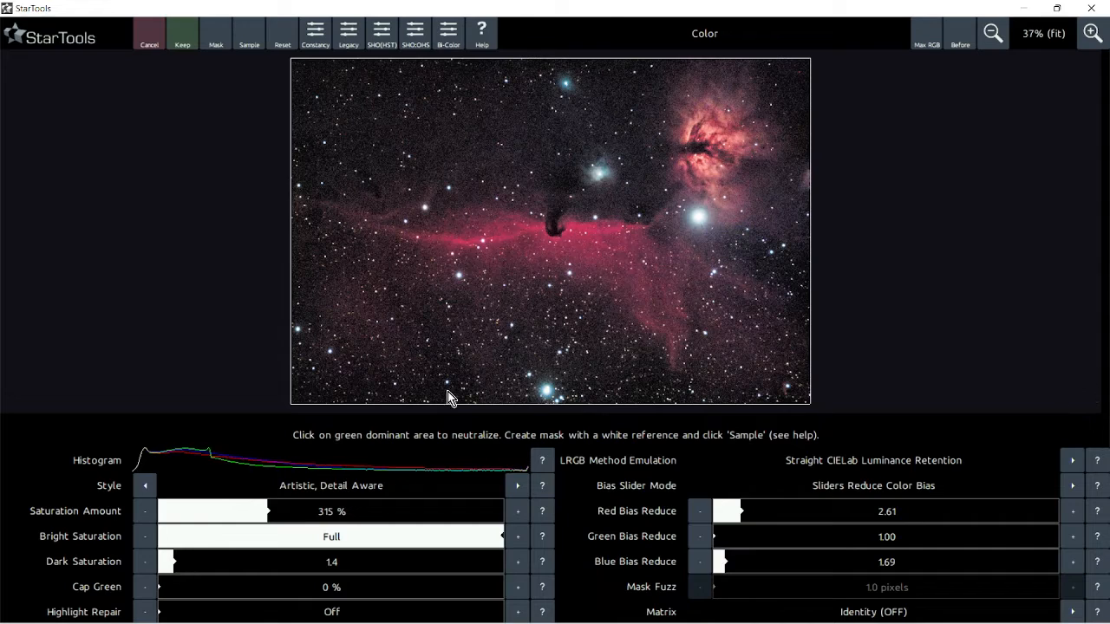
scroll(518, 364, "up", 2)
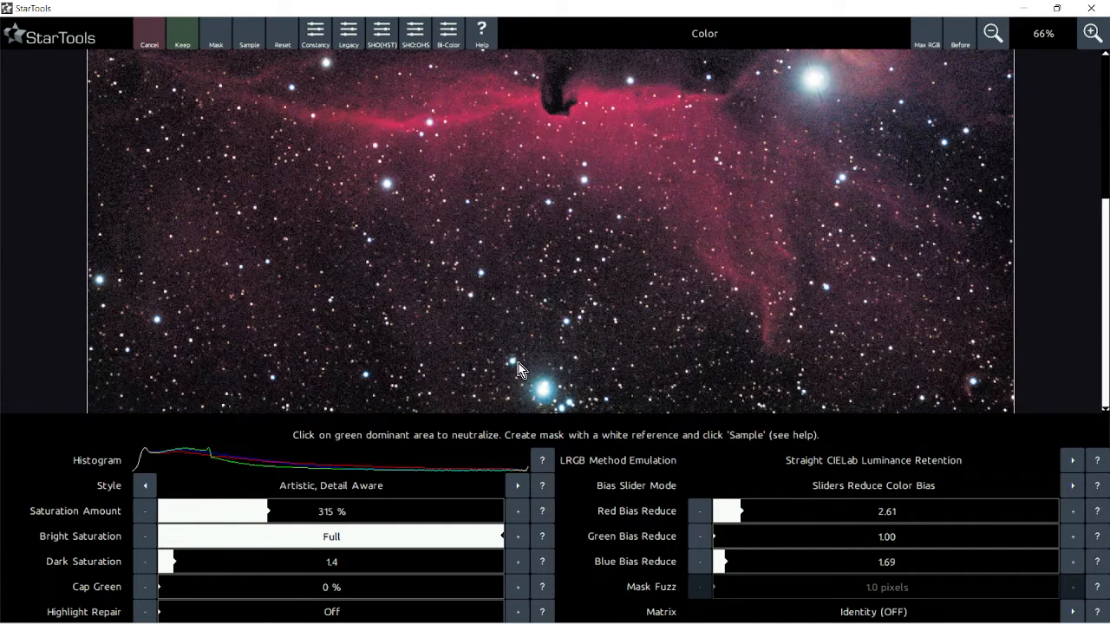
scroll(726, 70, "down", 2)
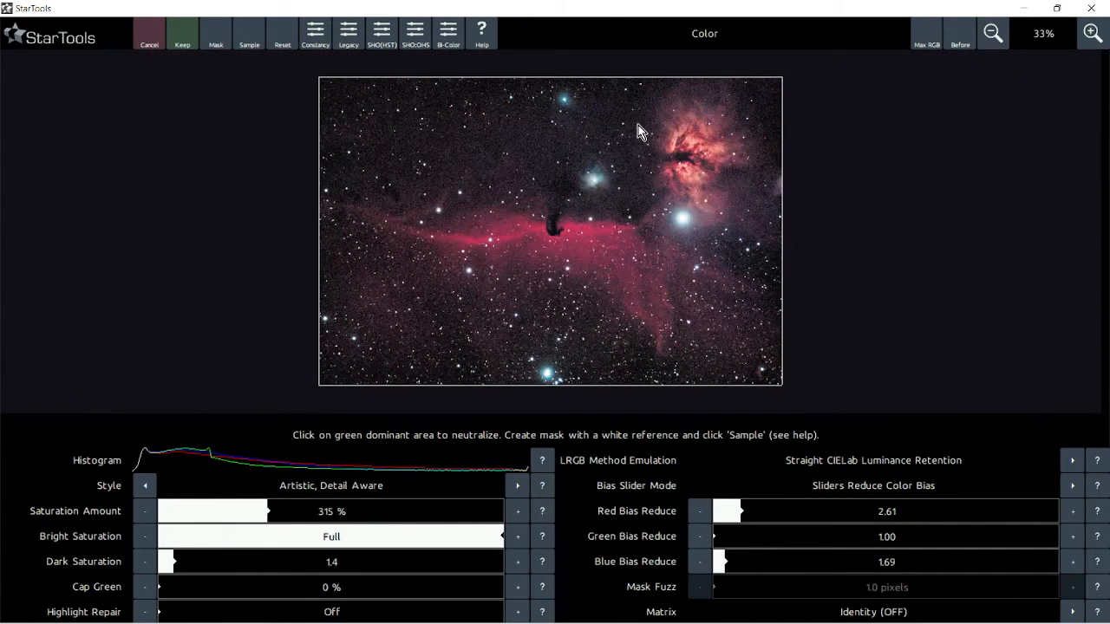
scroll(638, 127, "up", 2)
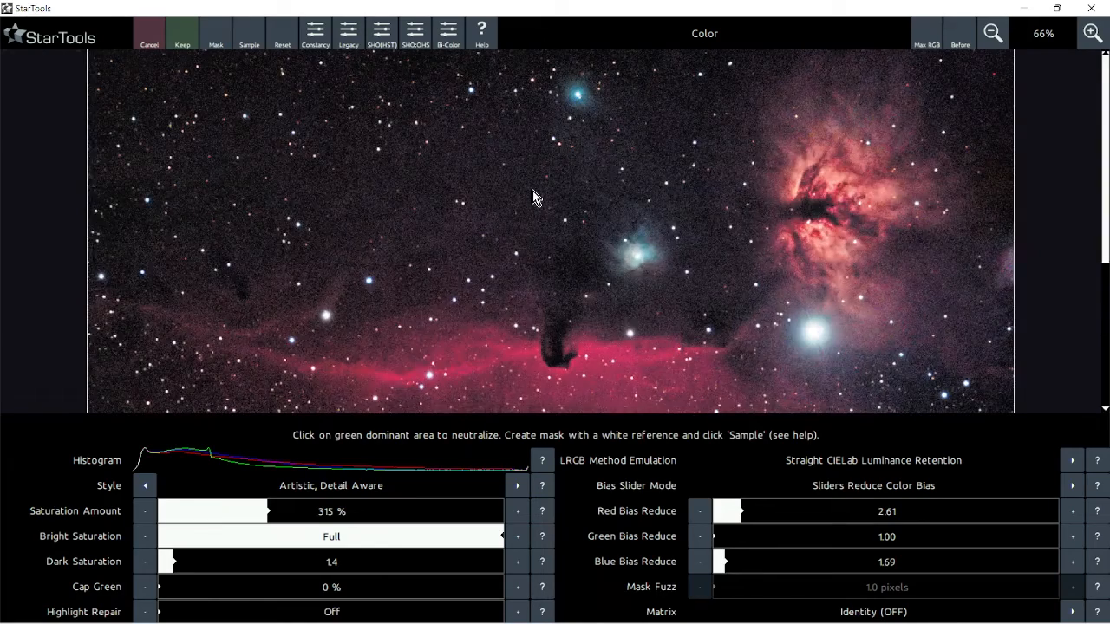
scroll(533, 192, "up", 1)
scroll(533, 193, "down", 2)
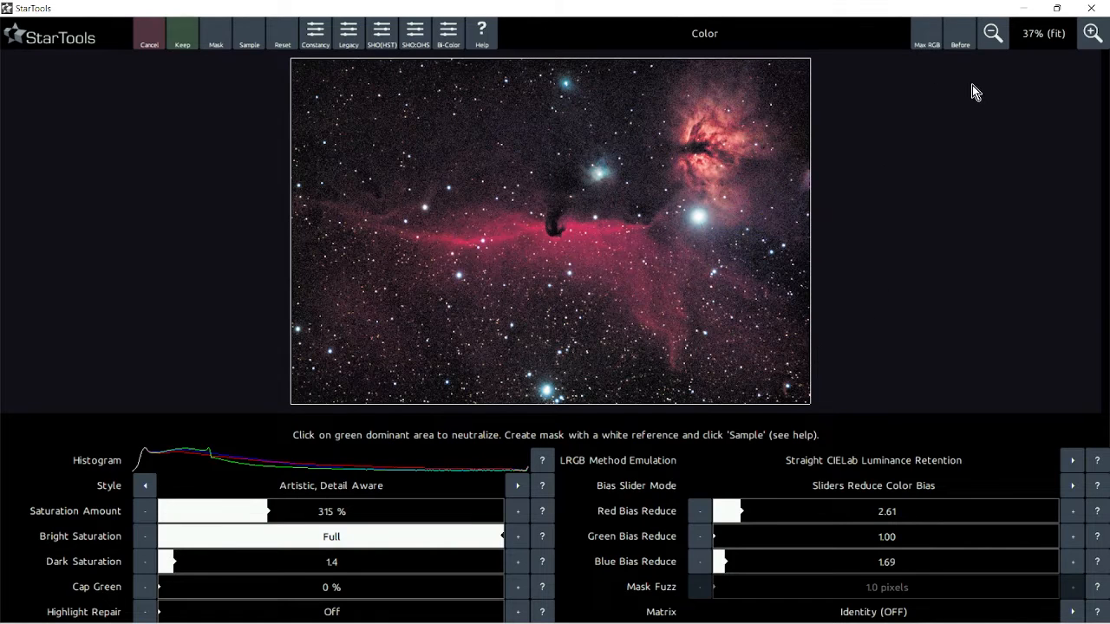
Show the Max RGB view, view the bias sliders in Sliders Increase Color Bias mode, and return to Sliders Reduce Color Bias.
left_click(926, 41)
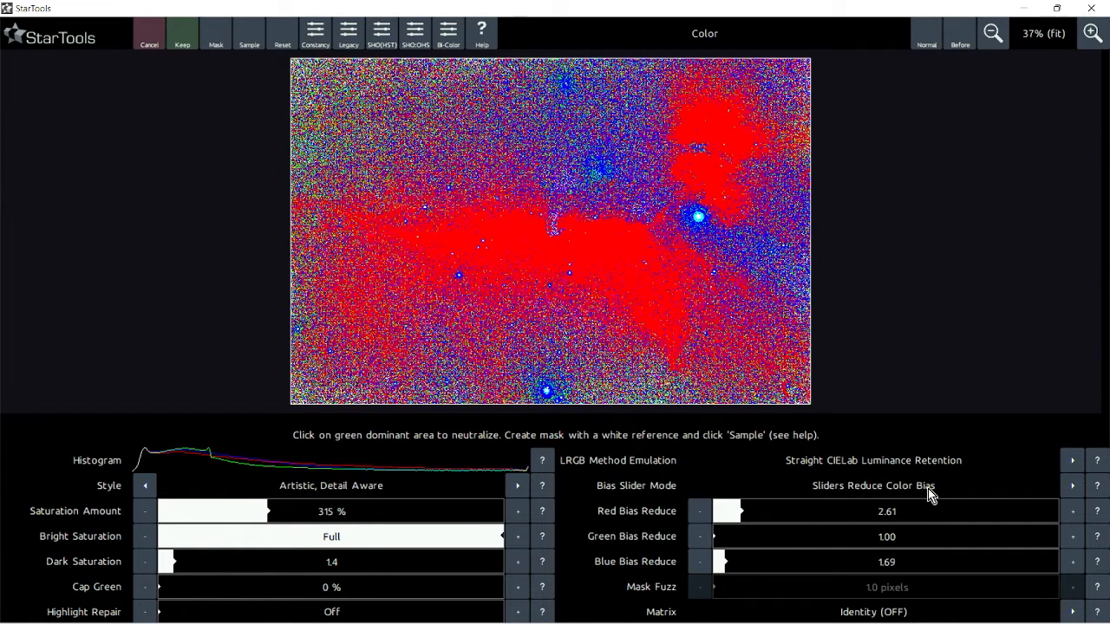
left_click(1072, 486)
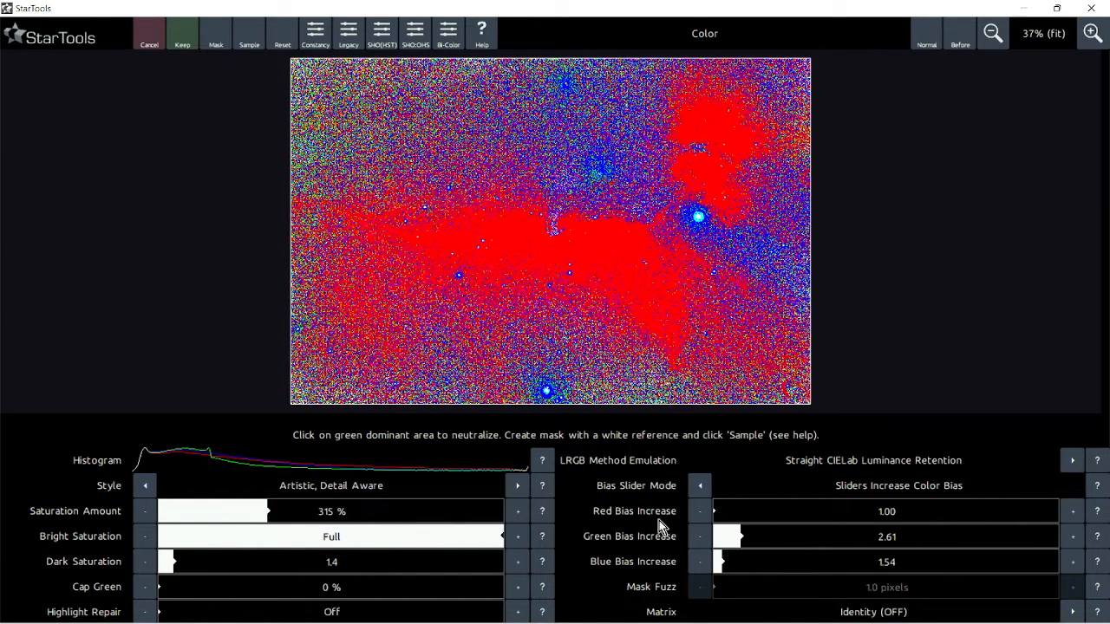
left_click(700, 486)
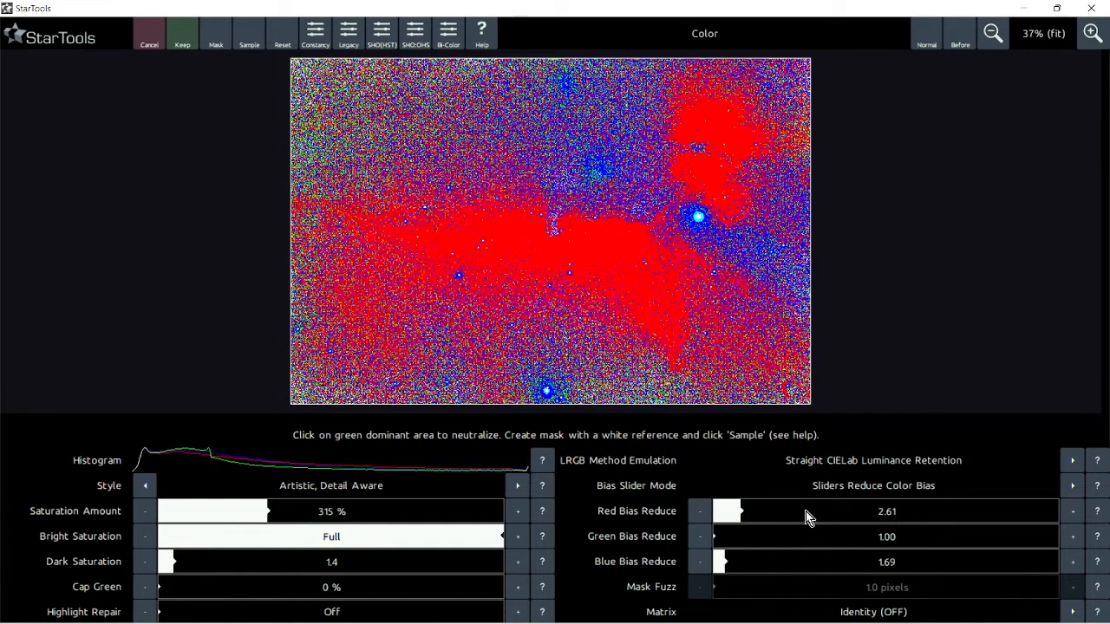
Raise the Red Bias Reduce to 2.66 and return from the Max RGB view to the normal image.
left_click(1073, 512)
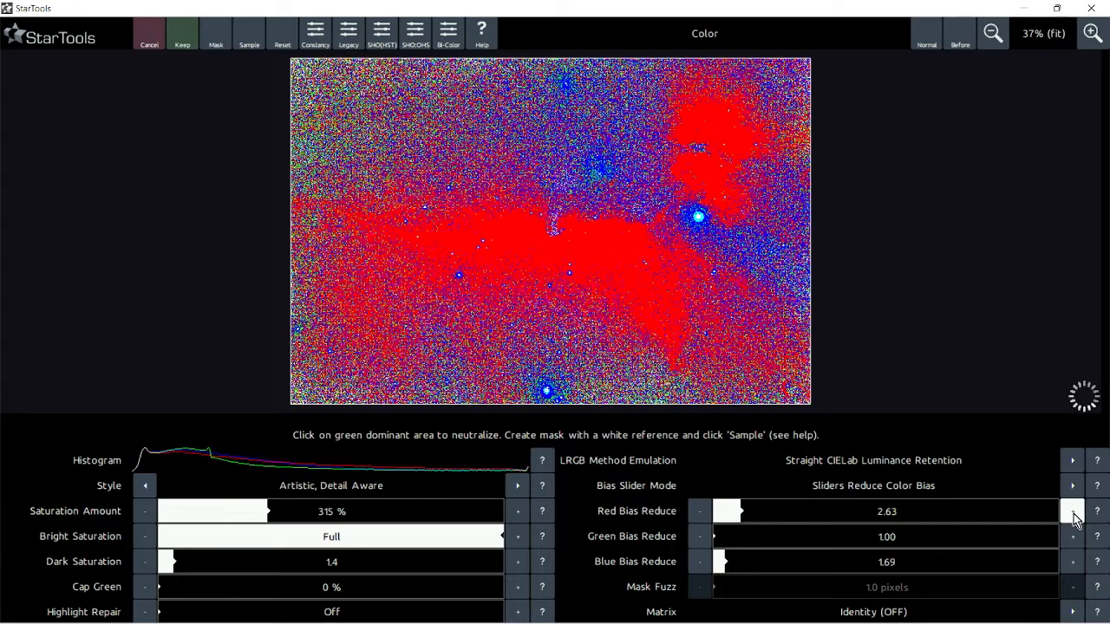
left_click(1073, 512)
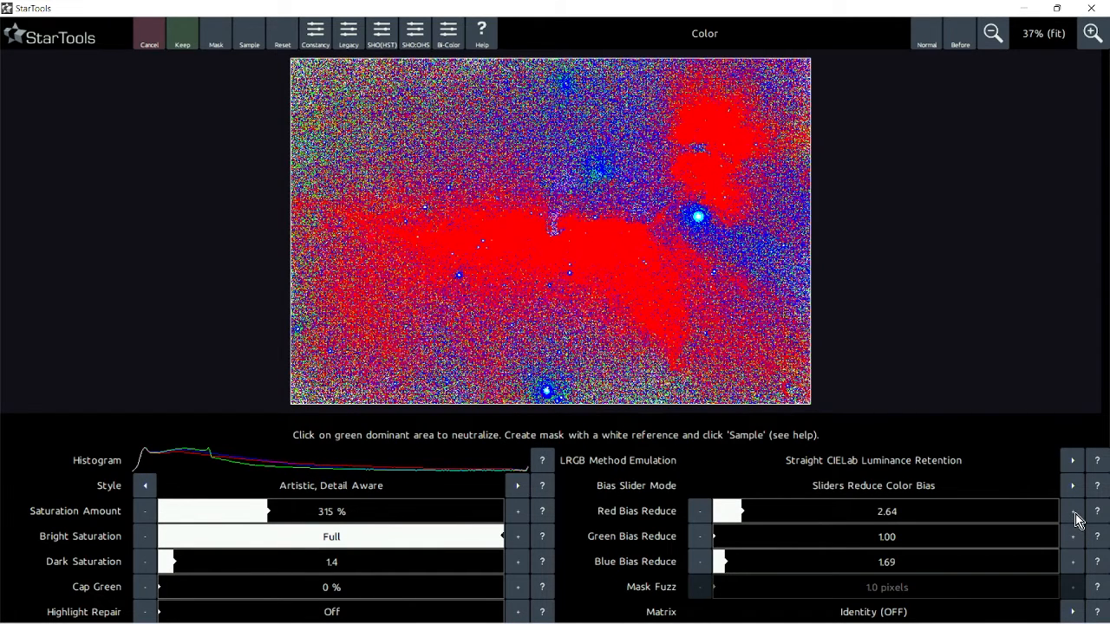
left_click(1073, 512)
left_click(927, 39)
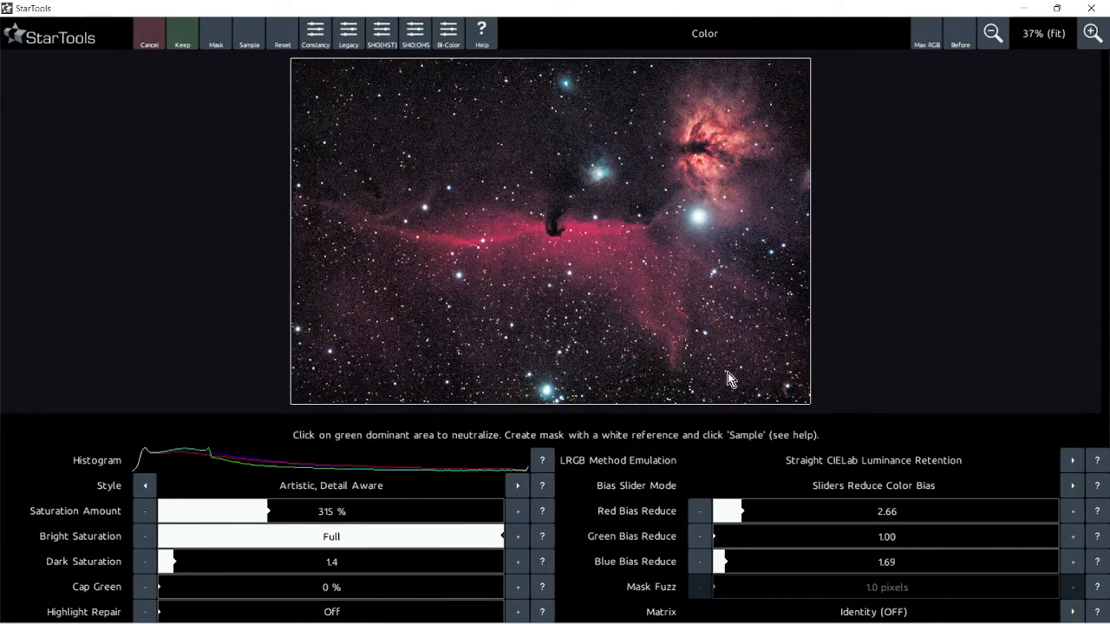
Check the star colours below the Horsehead and around the bright star, and keep the color result.
scroll(487, 252, "up", 6)
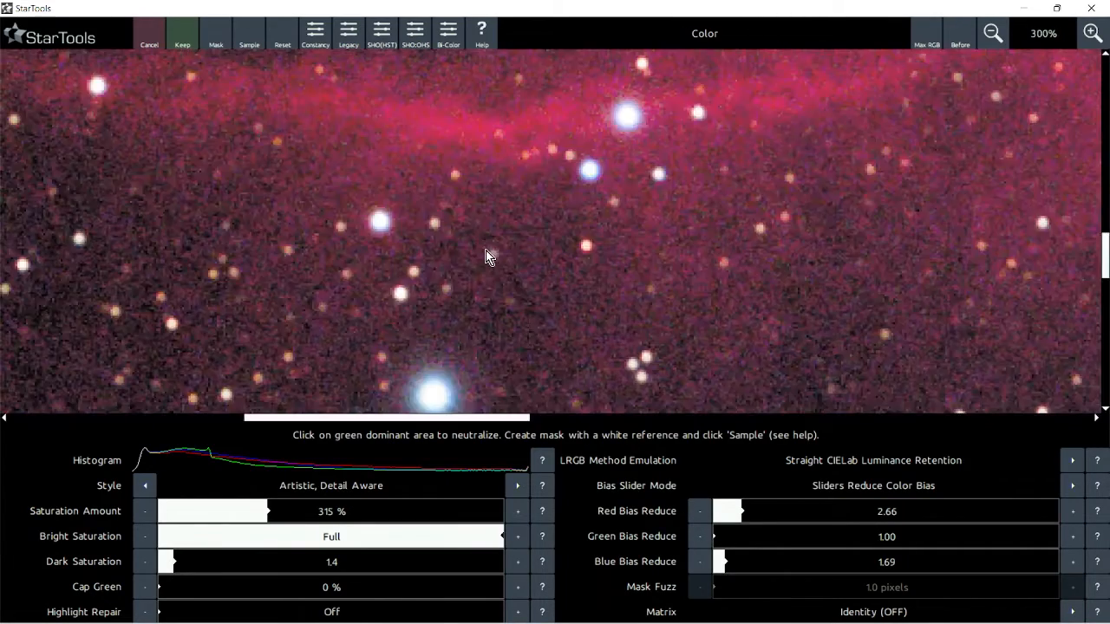
scroll(488, 252, "down", 4)
scroll(666, 218, "down", 2)
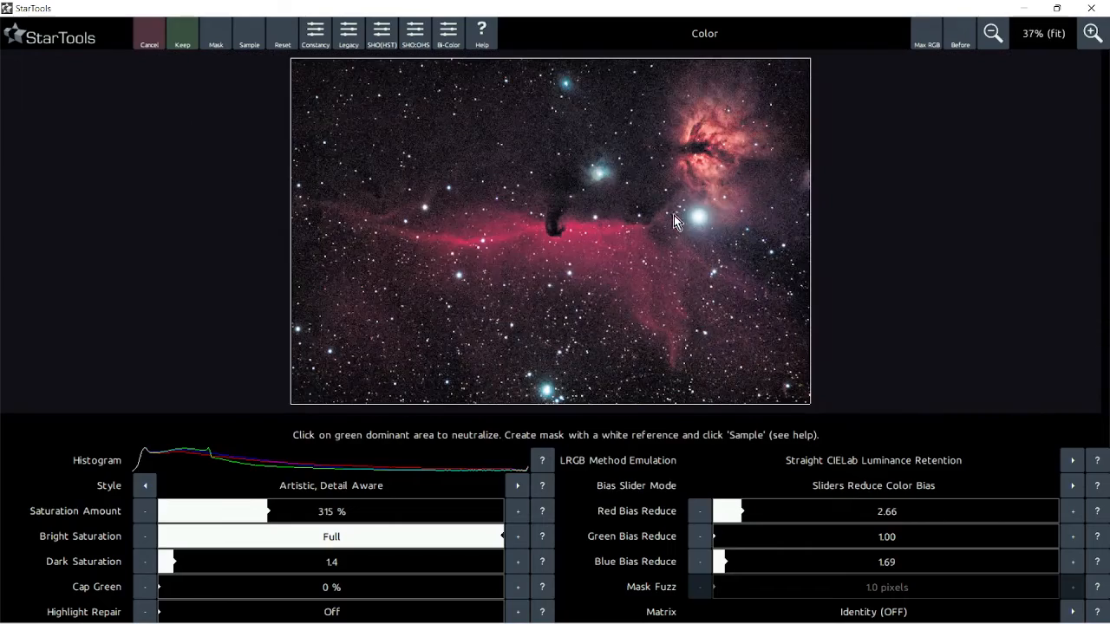
scroll(674, 215, "up", 4)
scroll(842, 227, "down", 2)
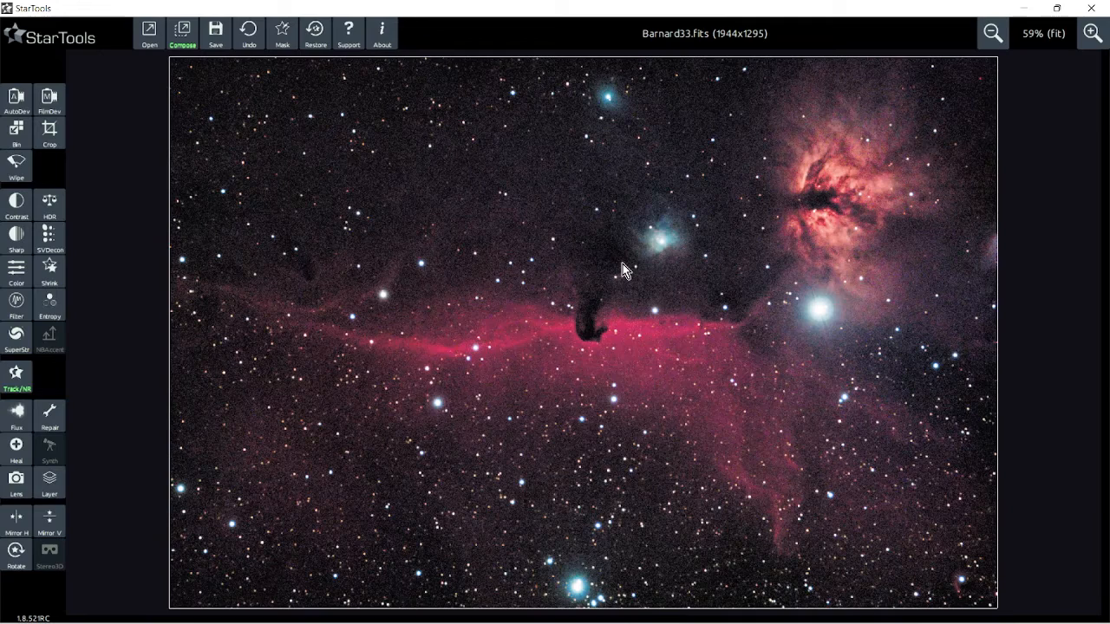
Compare the whole image before and after the color calibration by repeatedly undoing and restoring it.
left_click(250, 33)
left_click(250, 33)
left_click(250, 33)
left_click(250, 33)
left_click(249, 33)
left_click(250, 33)
Start the Shrink module with an auto-generated conservative star mask.
left_click(51, 278)
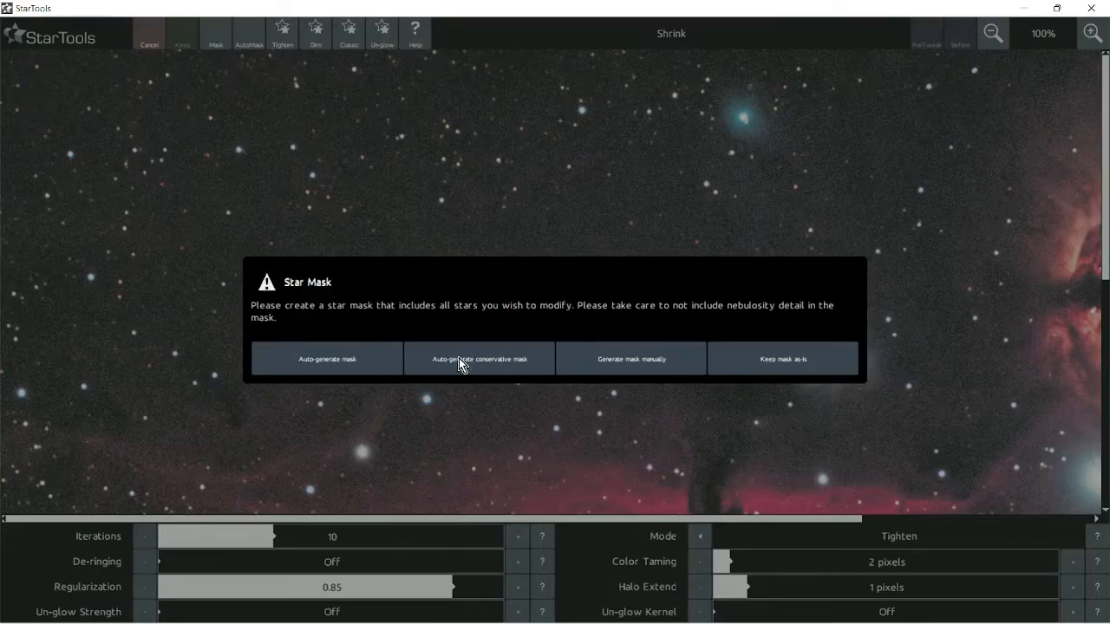
left_click(459, 362)
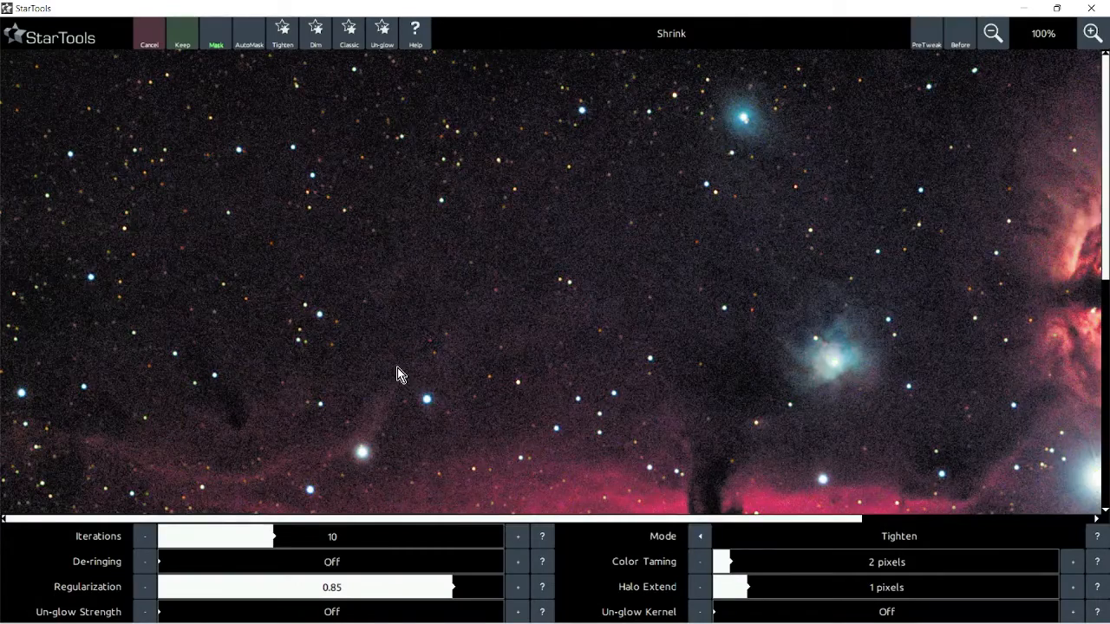
scroll(848, 282, "down", 1)
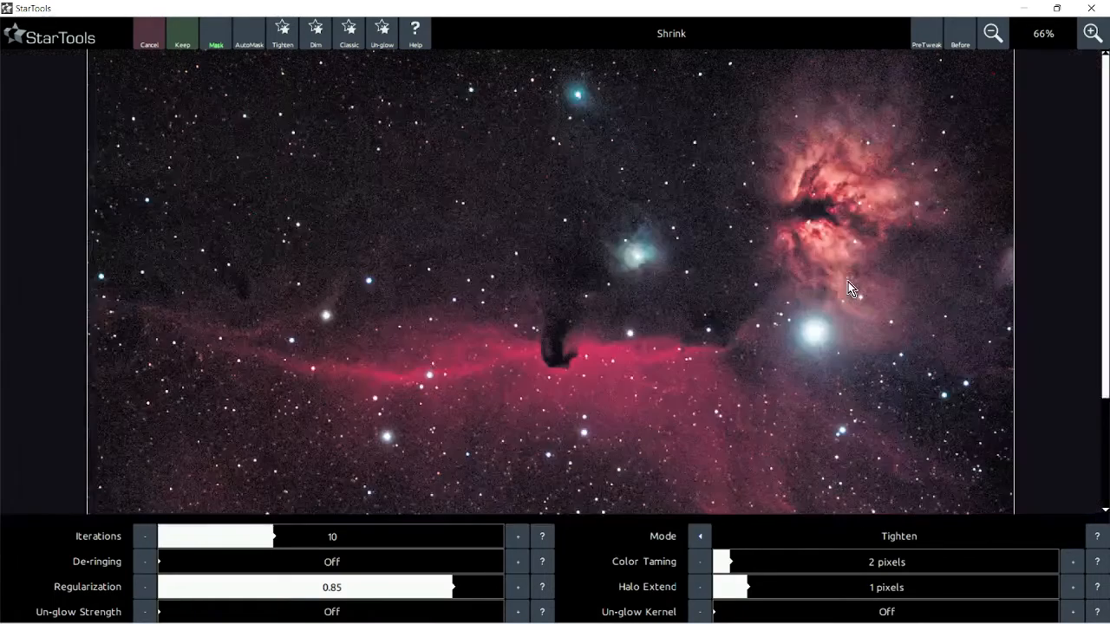
Compare the stars before and after shrinking, in the wide view and close up beside the nebula's lower tip.
left_click(961, 43)
left_click(961, 43)
left_click(965, 45)
left_click(965, 45)
scroll(788, 470, "up", 3)
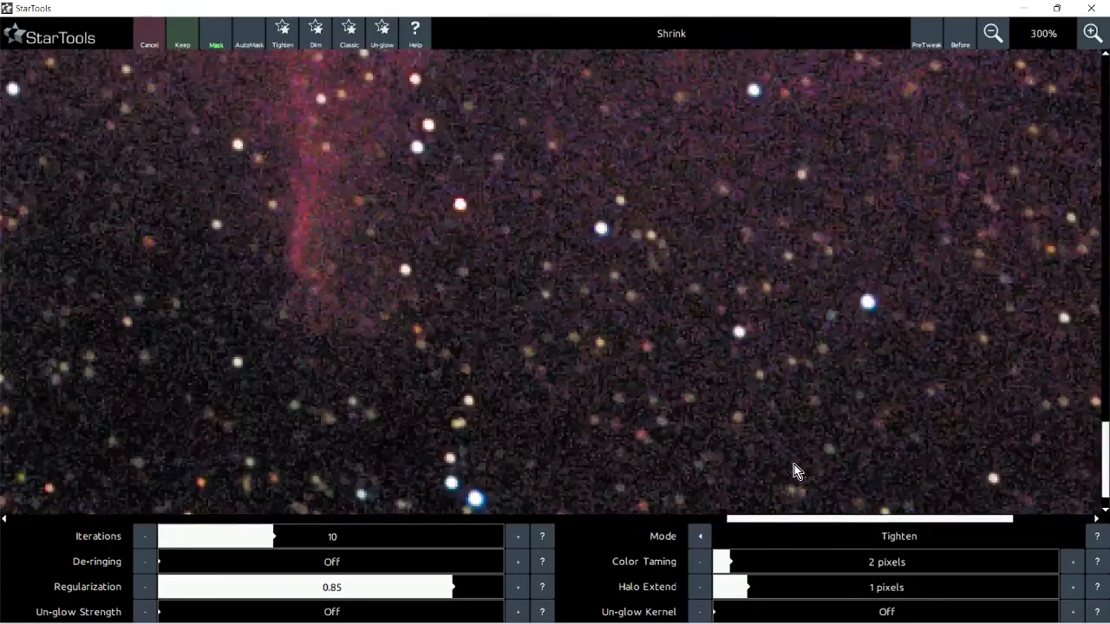
left_click(958, 45)
left_click(958, 45)
left_click(959, 46)
scroll(532, 363, "down", 3)
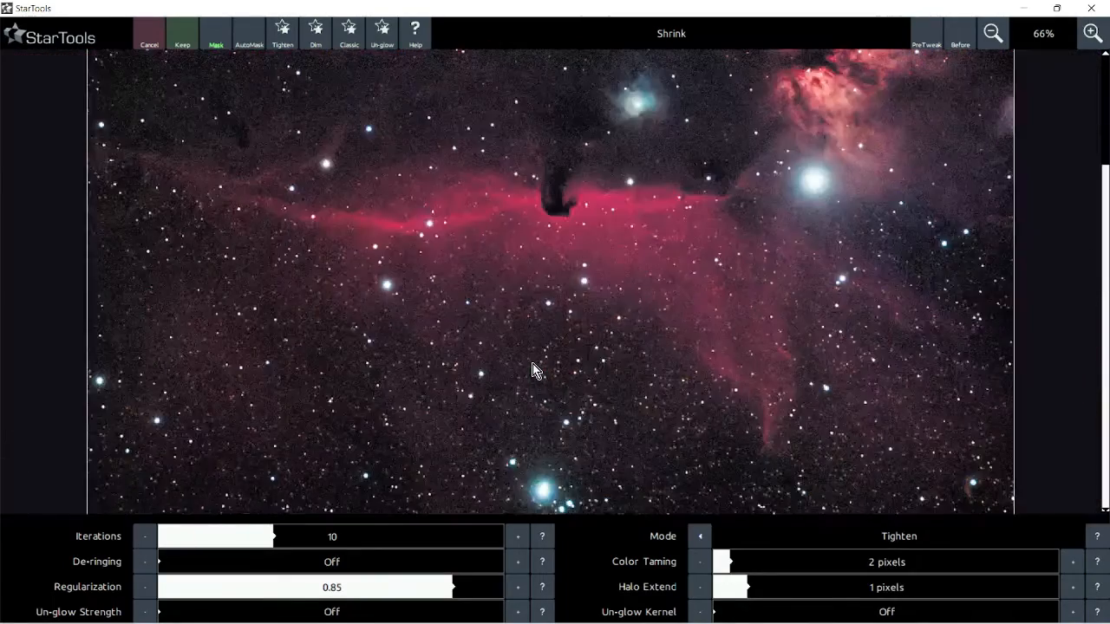
Try a lower number of shrink iterations, set Iterations back to 10, and keep the result.
left_click(146, 537)
left_click(517, 537)
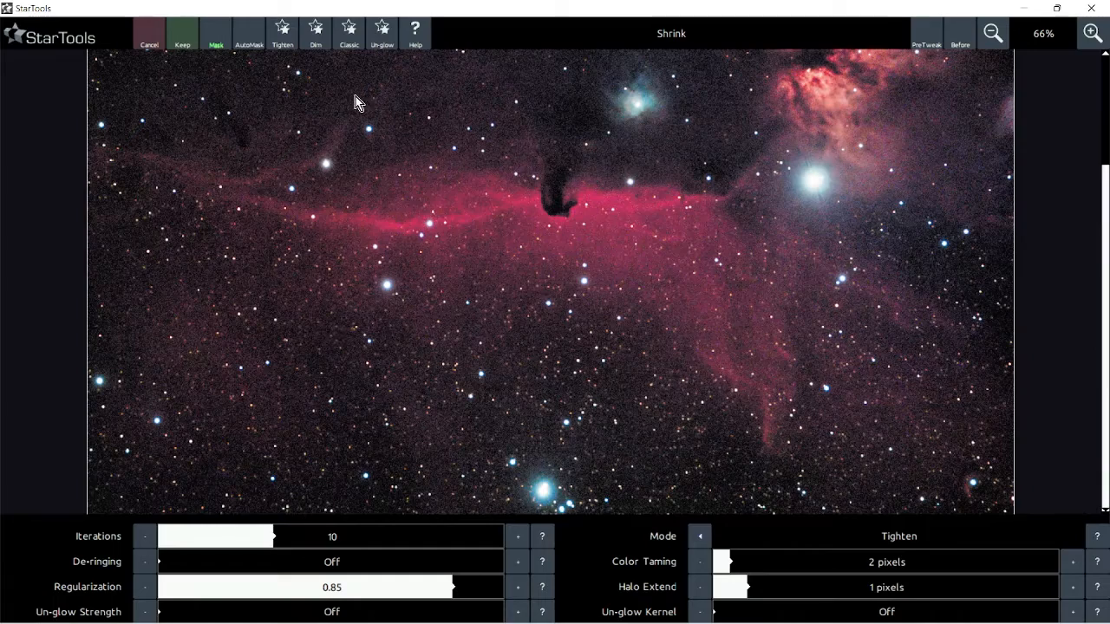
left_click(182, 38)
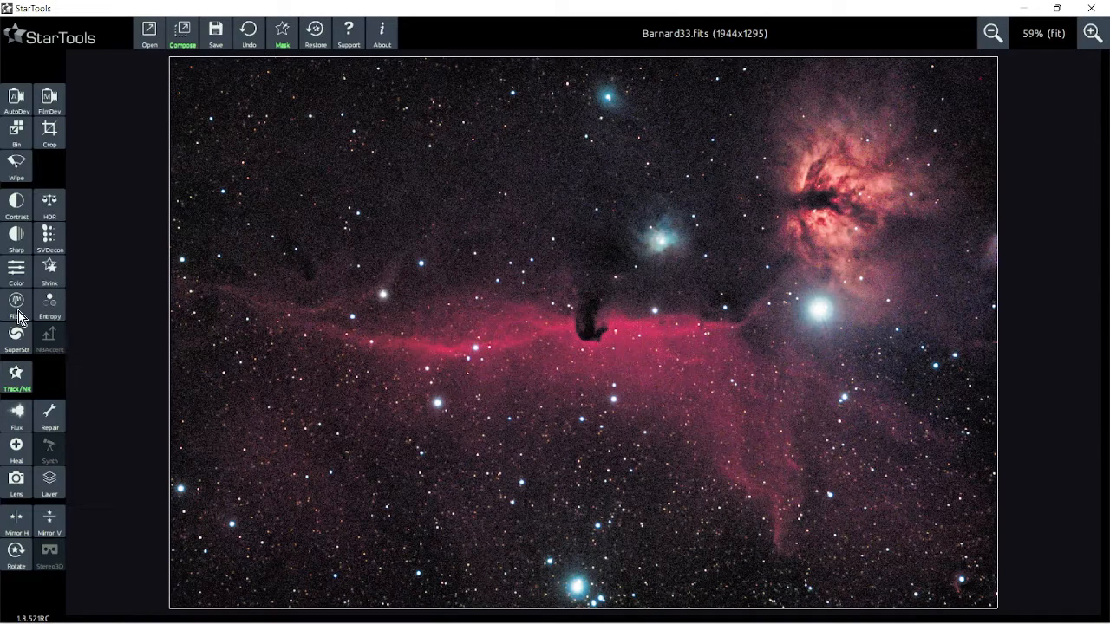
Render the Entropy detail enhancement at Medium resolution and 100% strength, and examine the Flame Nebula and the bright star below it.
left_click(54, 304)
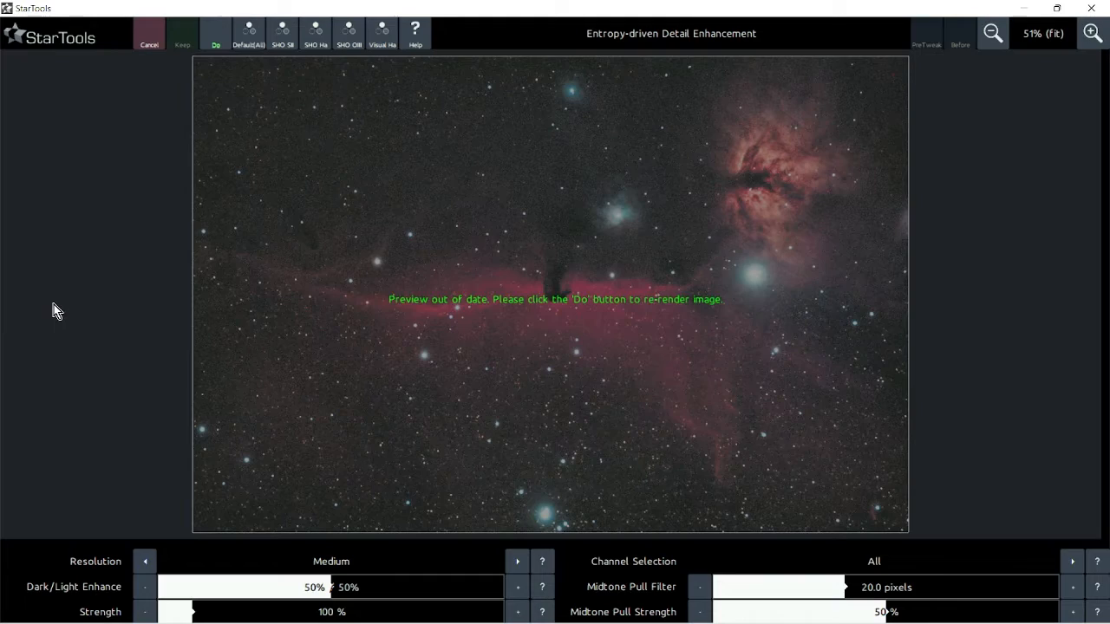
left_click(214, 45)
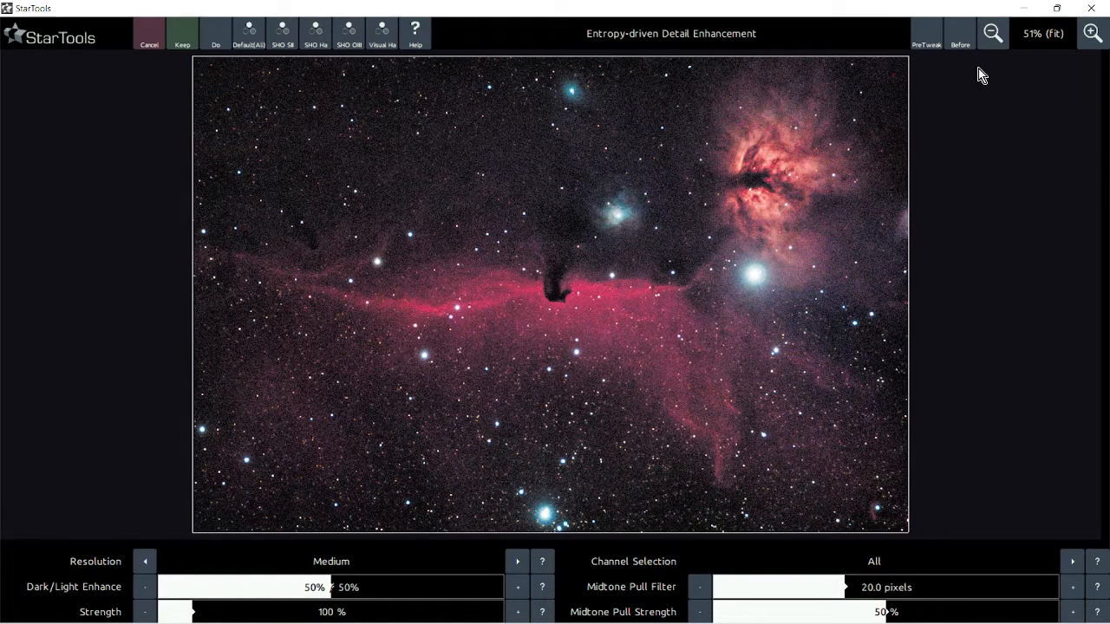
scroll(808, 256, "up", 1)
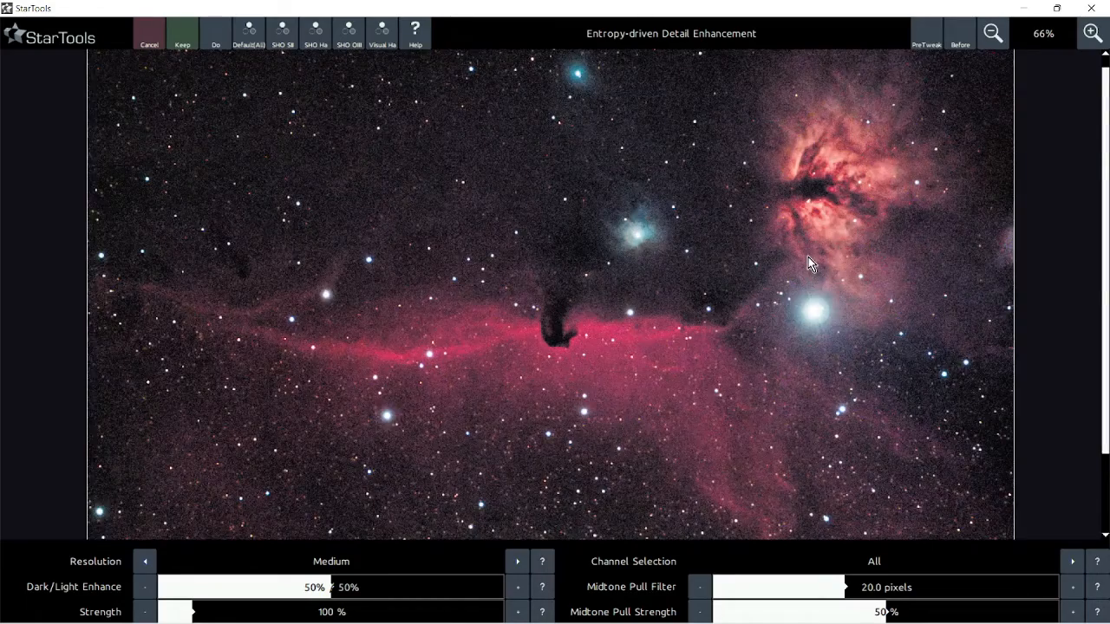
scroll(856, 265, "up", 3)
scroll(516, 289, "down", 1)
scroll(516, 289, "down", 1)
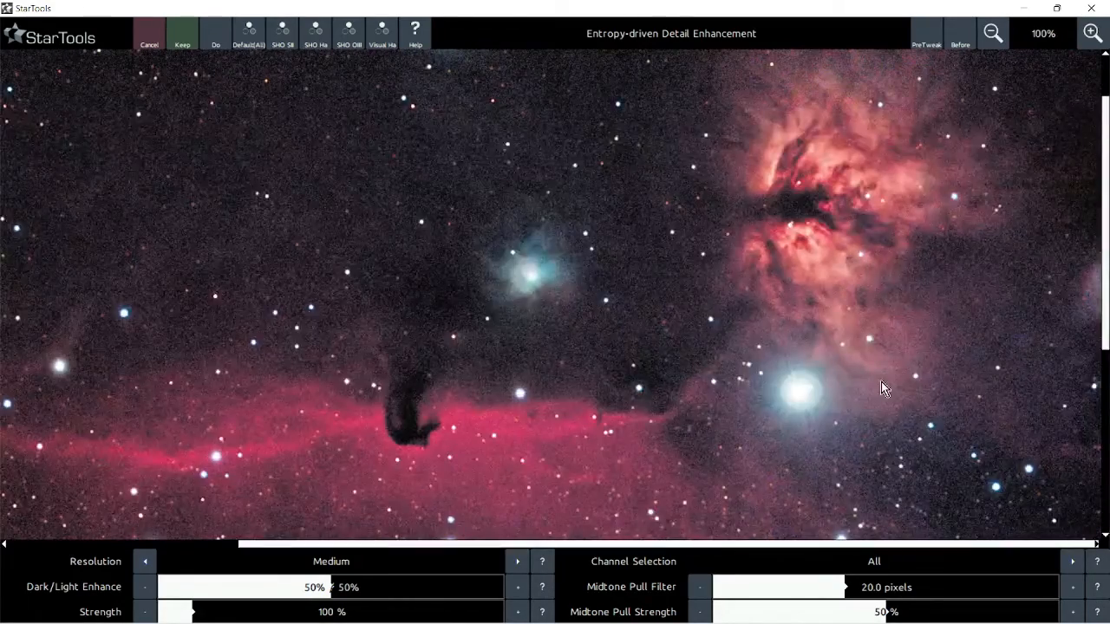
scroll(813, 419, "up", 2)
scroll(538, 163, "up", 1)
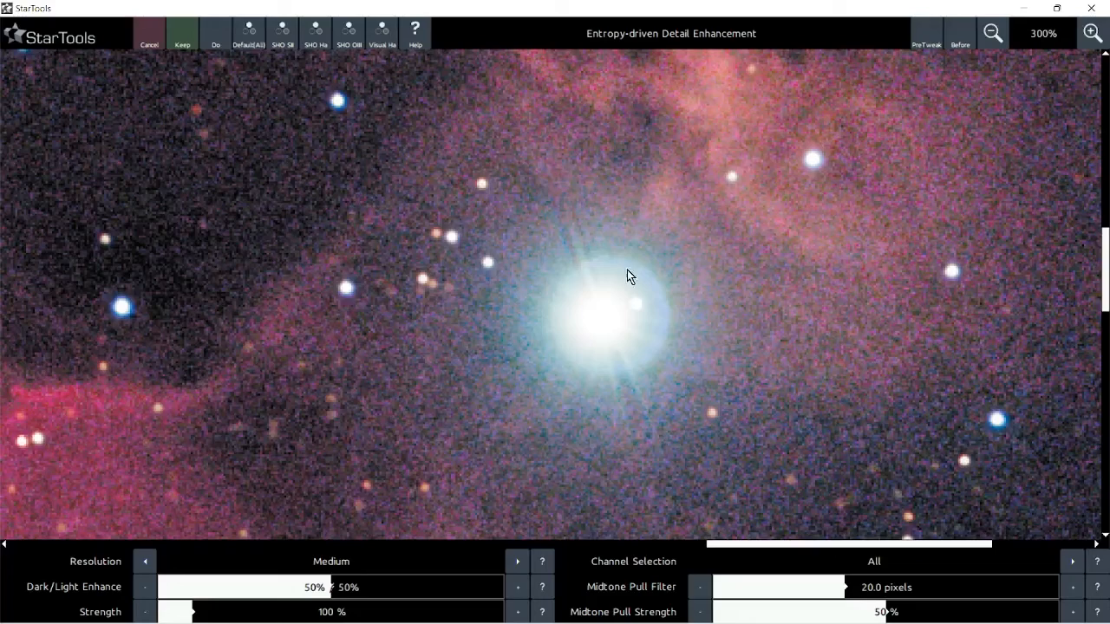
Compare the image before and after the entropy enhancement at the bright star and around the Horsehead.
left_click(961, 43)
left_click(961, 43)
left_click(961, 43)
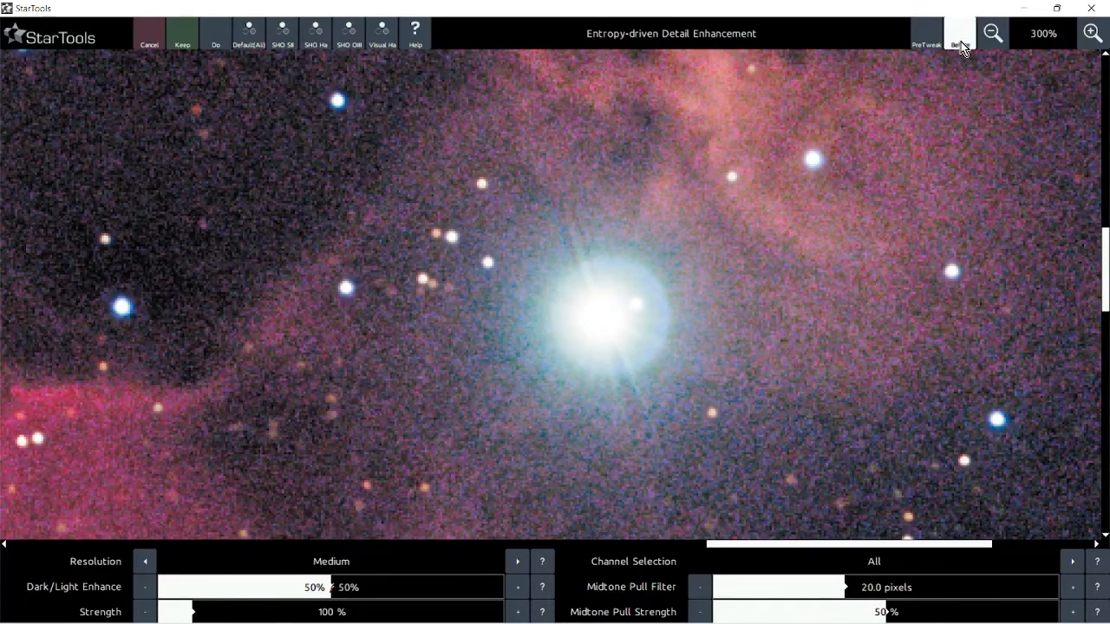
left_click(960, 44)
scroll(943, 185, "down", 2)
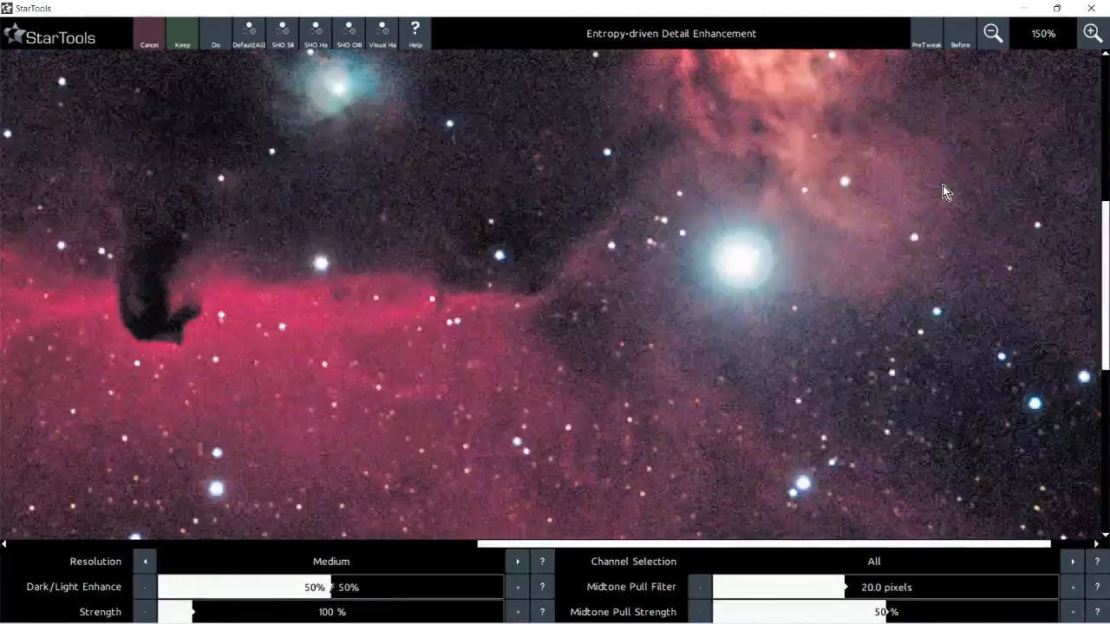
left_click(962, 43)
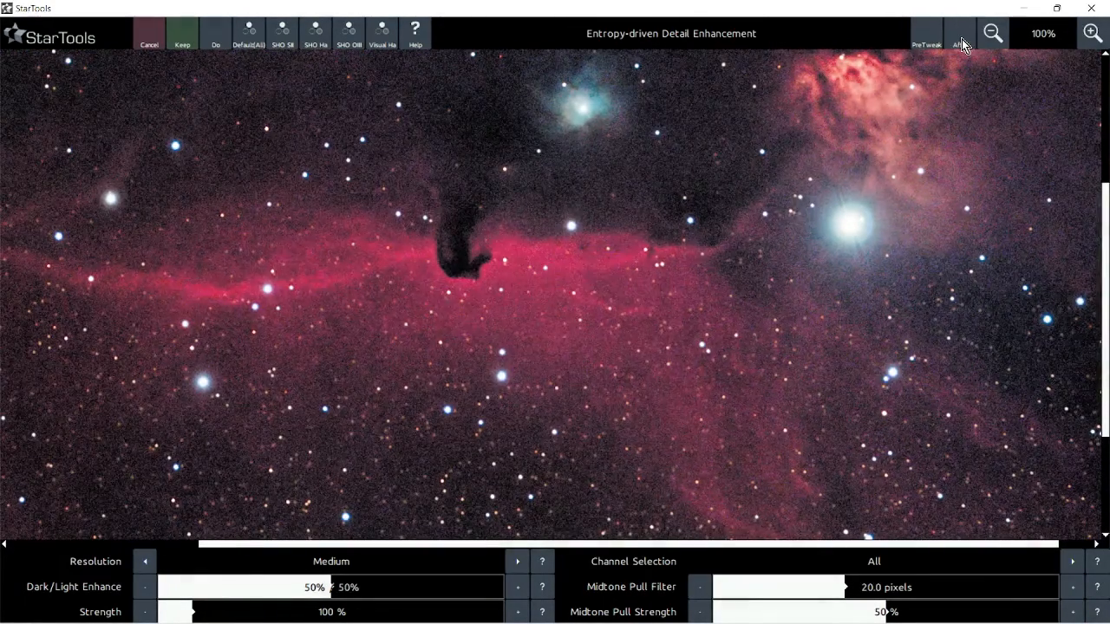
left_click(961, 39)
left_click(961, 39)
left_click(962, 39)
left_click(962, 39)
left_click(961, 39)
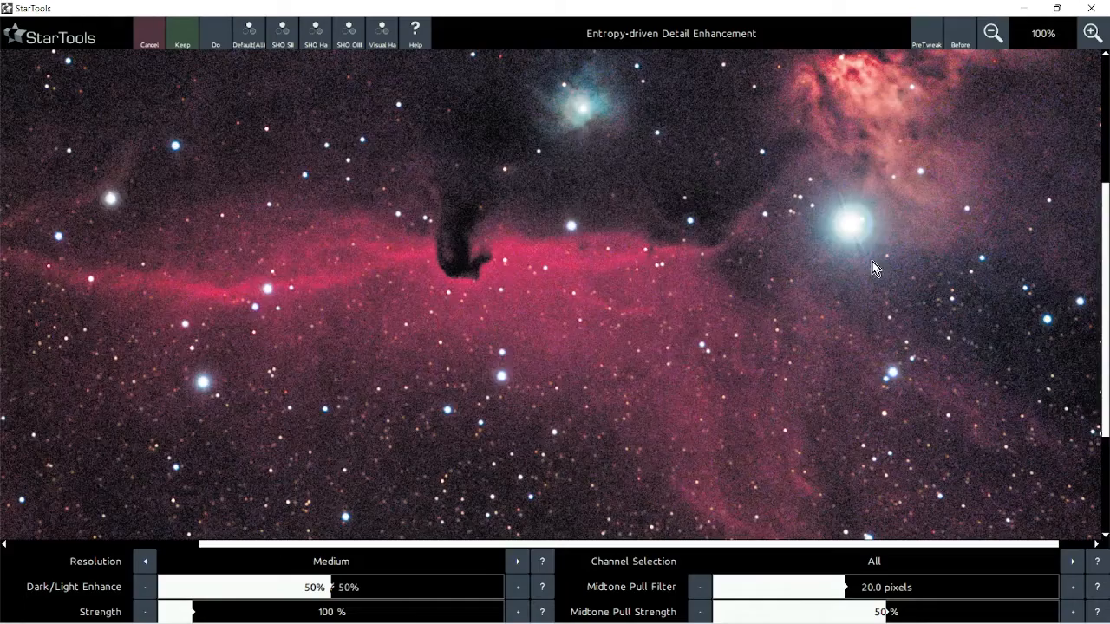
Examine the halos of the brightest stars and the surrounding nebulosity in the entropy-enhanced image.
scroll(871, 269, "up", 2)
scroll(871, 269, "down", 1)
scroll(871, 269, "down", 2)
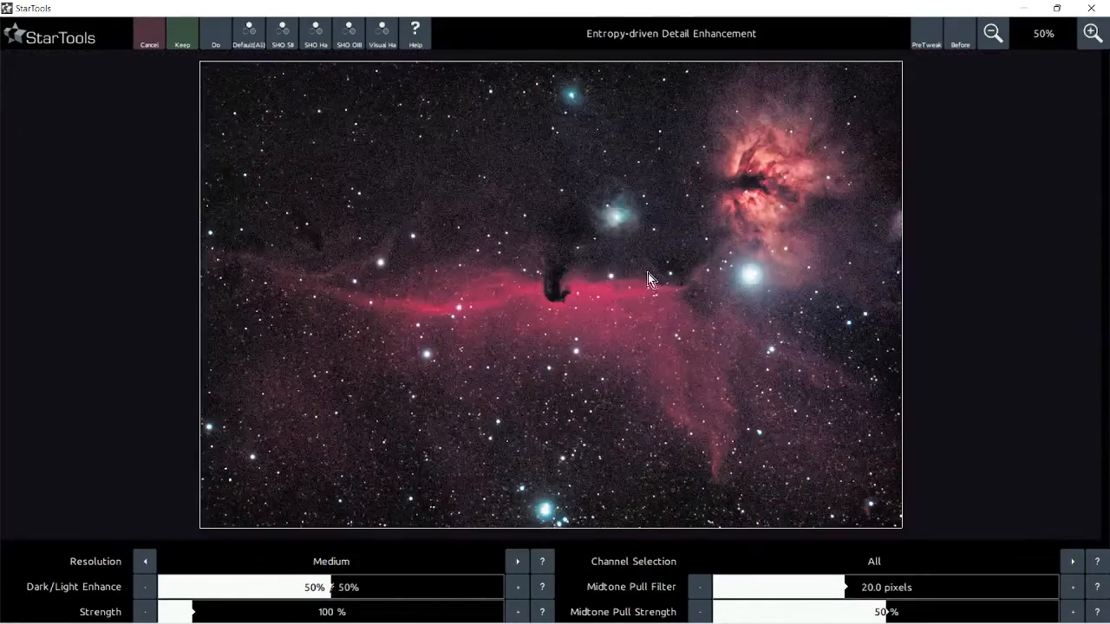
scroll(542, 506, "up", 2)
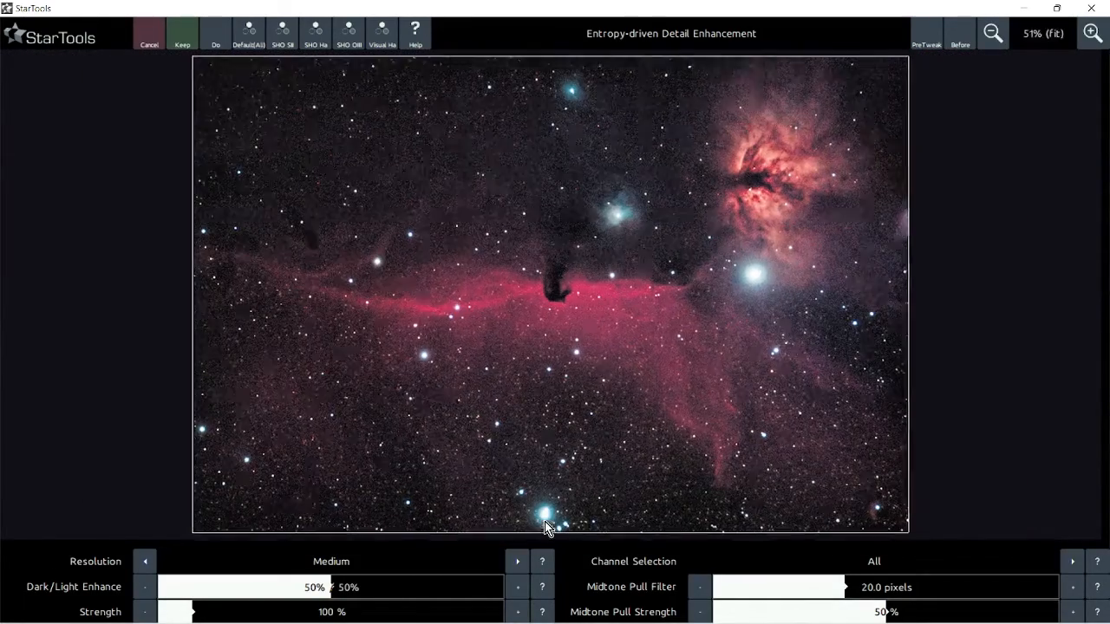
scroll(525, 490, "up", 2)
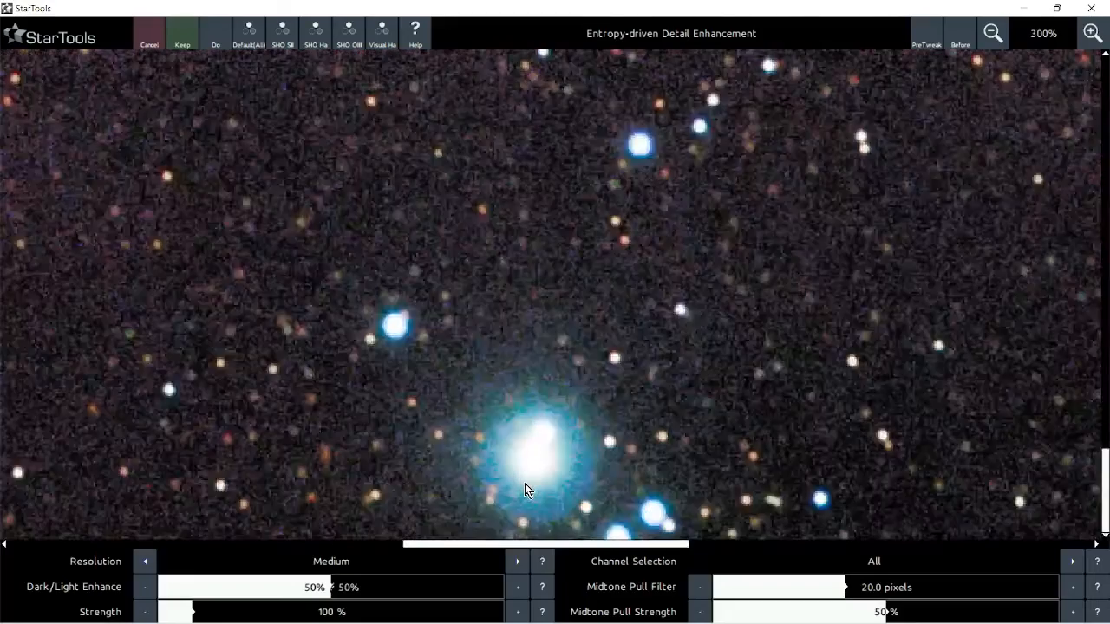
scroll(529, 488, "down", 2)
scroll(874, 308, "down", 2)
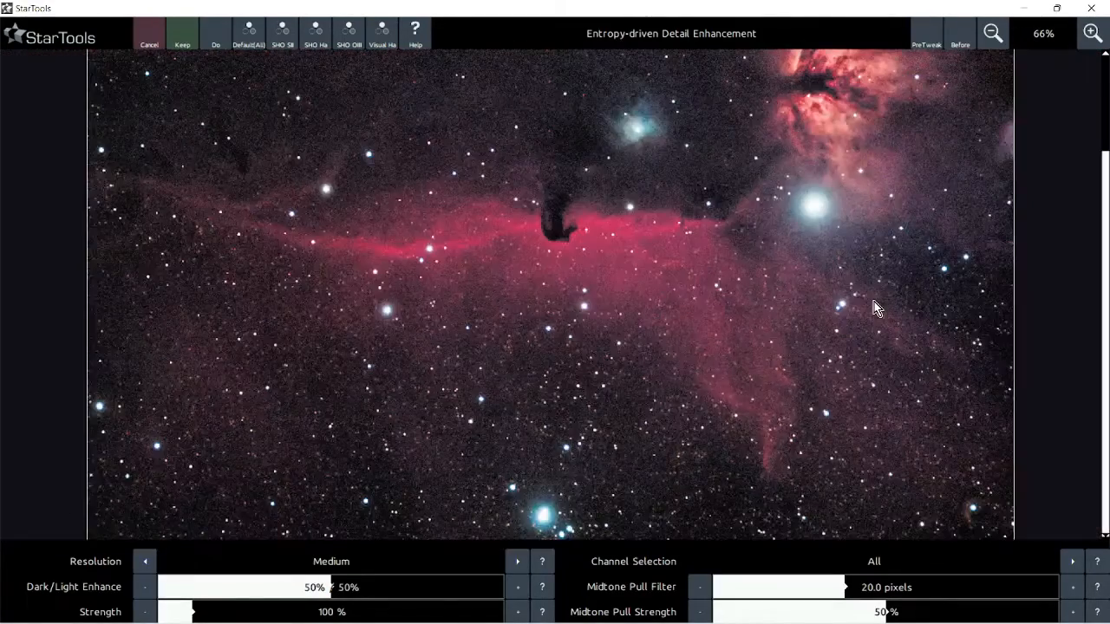
scroll(694, 374, "up", 2)
scroll(642, 355, "up", 2)
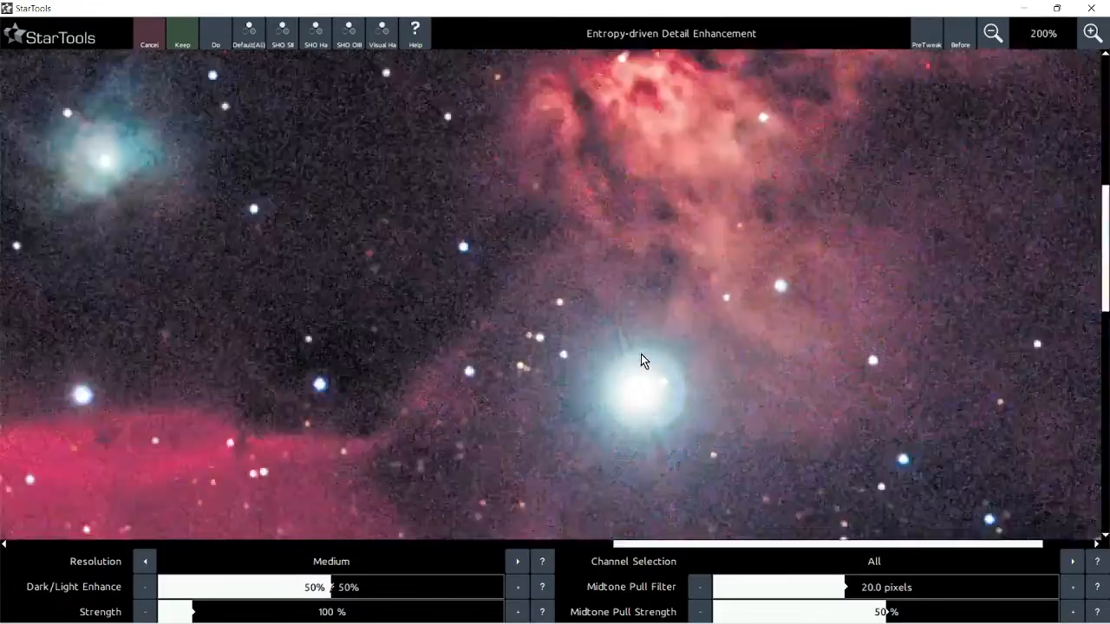
Compare the Medium-resolution entropy enhancement with the original image around the bright star below the Flame Nebula.
left_click(958, 42)
left_click(958, 43)
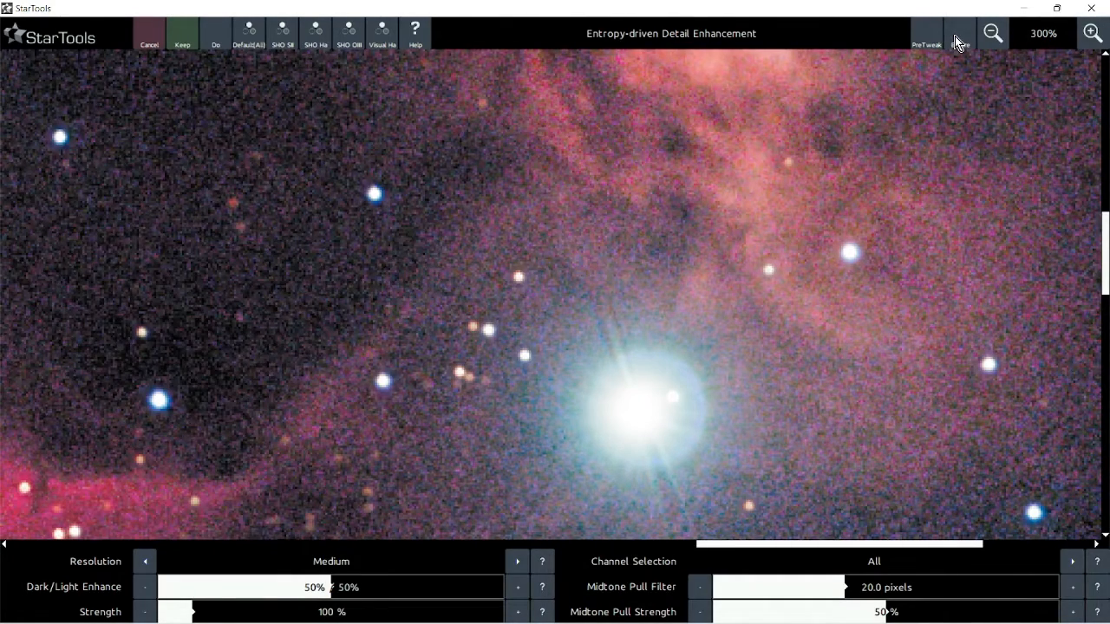
left_click(958, 42)
left_click(958, 42)
left_click(958, 42)
left_click(959, 42)
Re-render the entropy enhancement at High resolution and compare it with the original across the Horsehead and Flame Nebula.
left_click(517, 562)
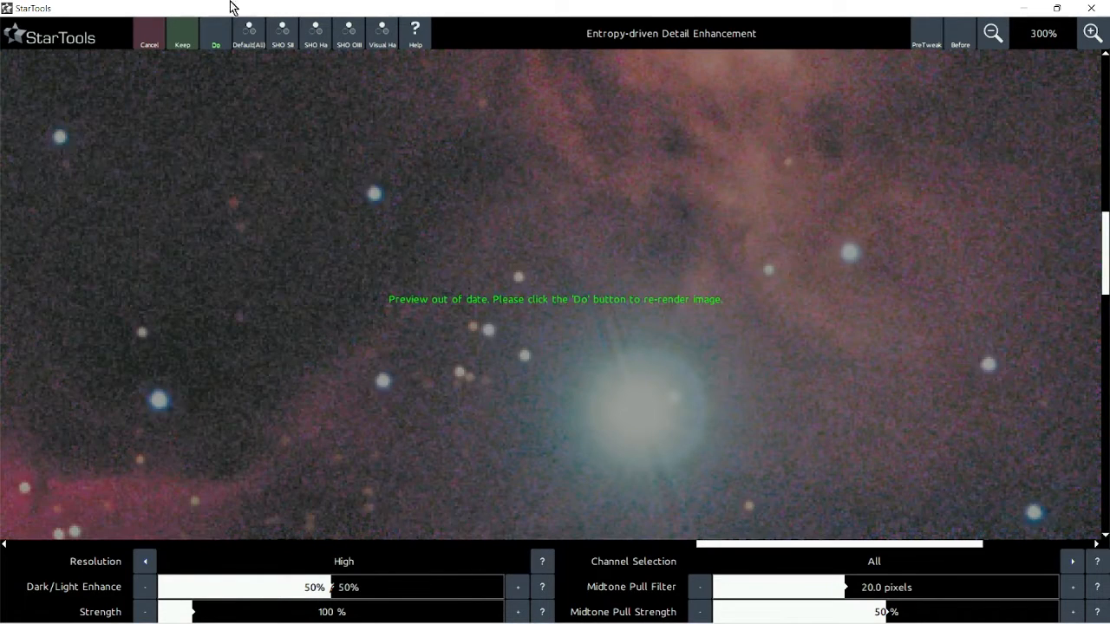
left_click(217, 46)
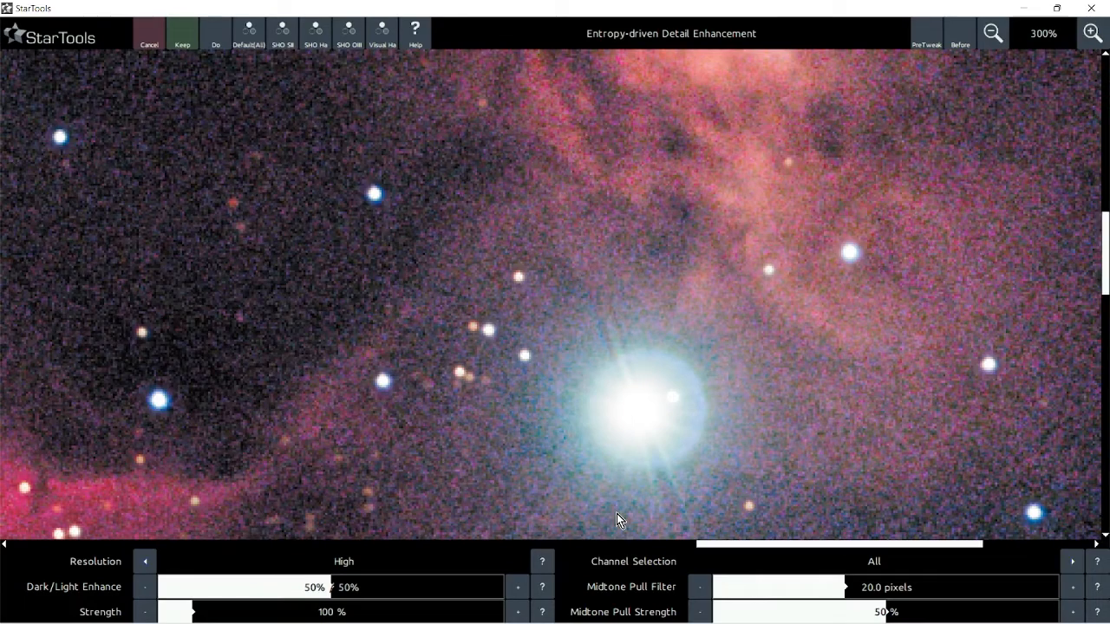
scroll(756, 336, "down", 2)
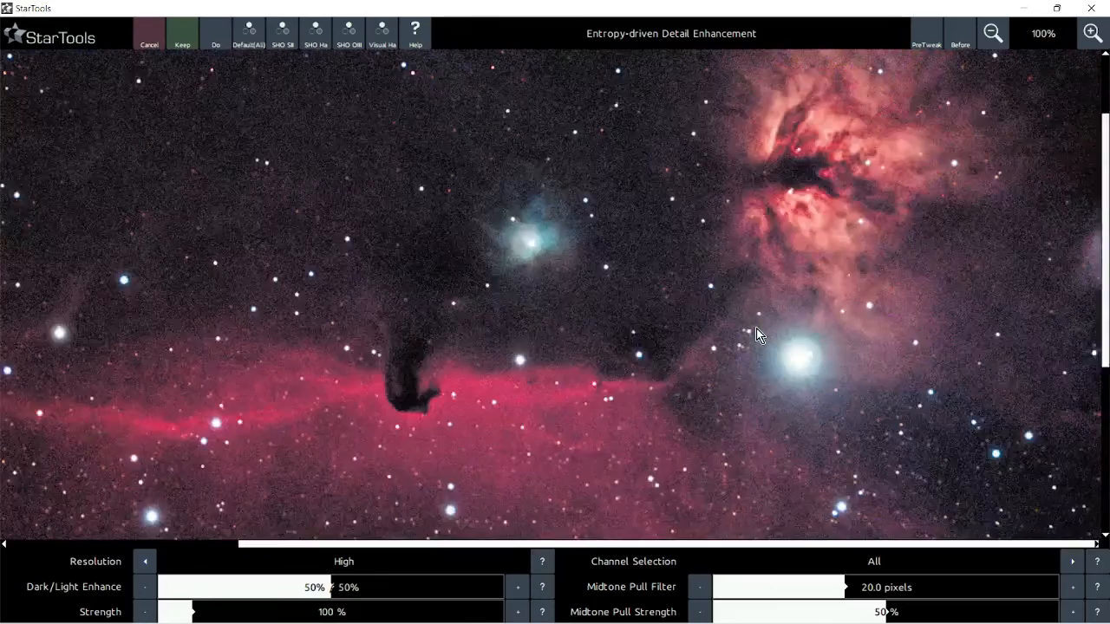
left_click(954, 40)
left_click(954, 41)
left_click(956, 46)
left_click(956, 46)
left_click(956, 46)
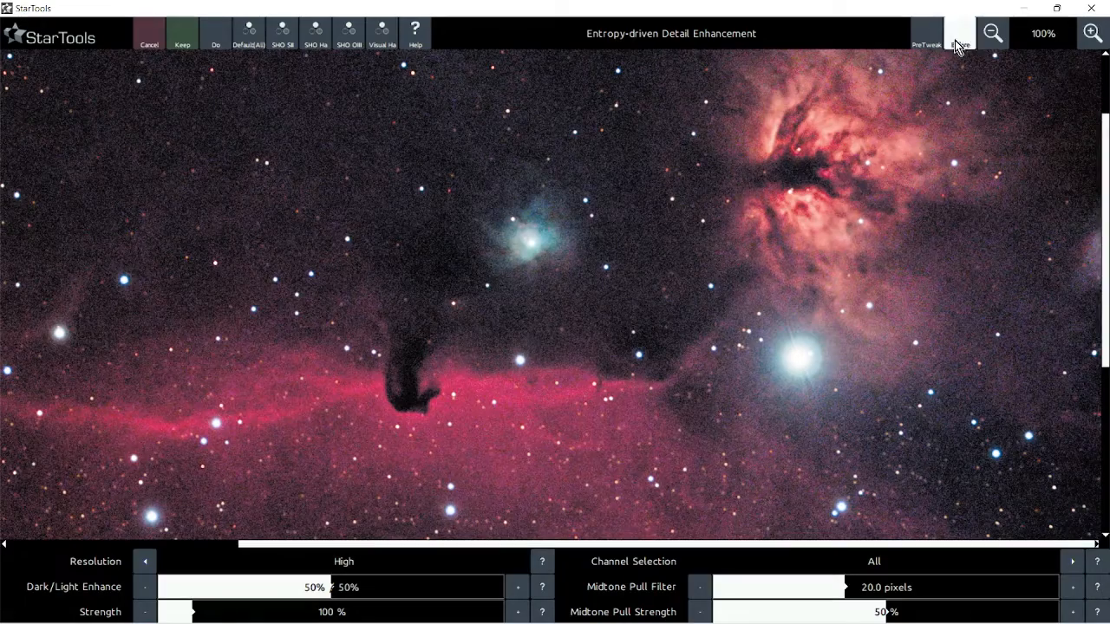
left_click(956, 43)
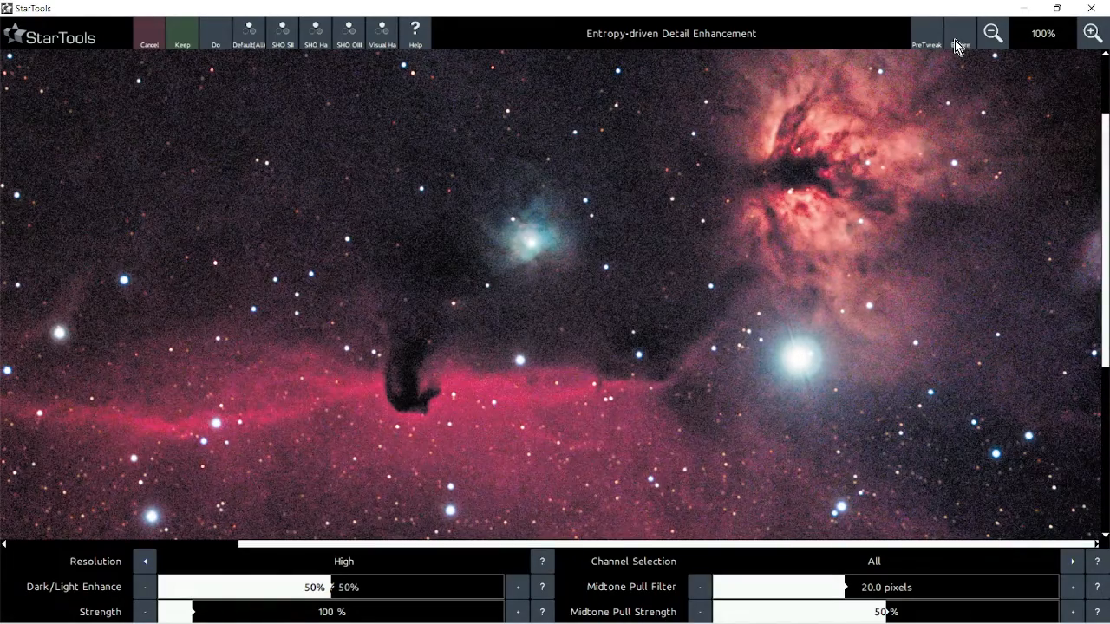
Read the help for Dark/Light Enhance, set it to 0% / 100%, and examine the bright star and the full image.
left_click(542, 587)
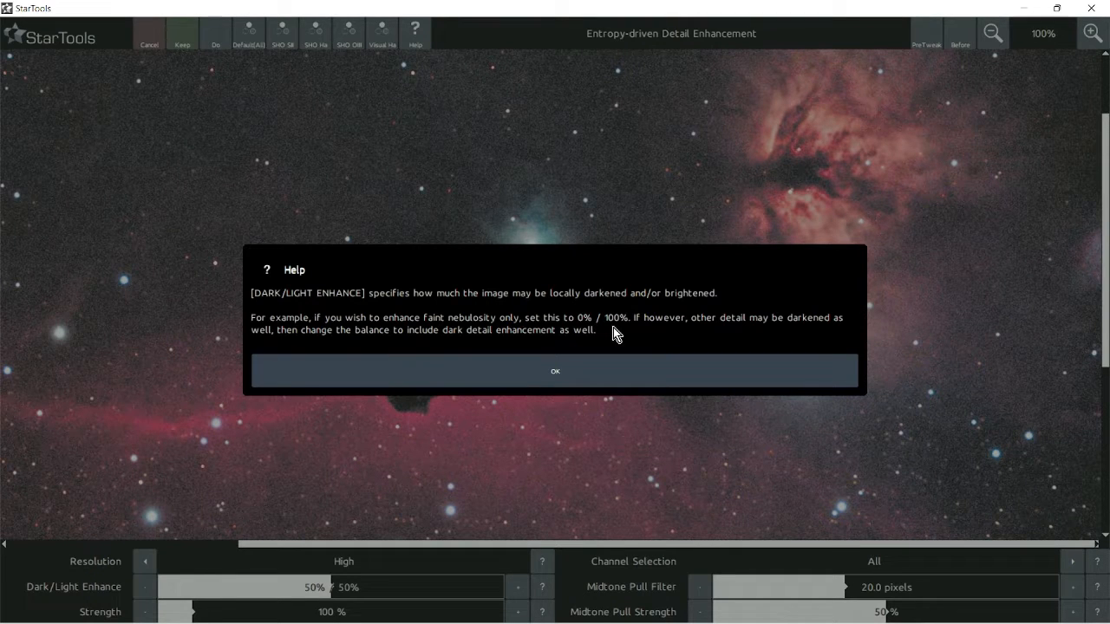
left_click(614, 377)
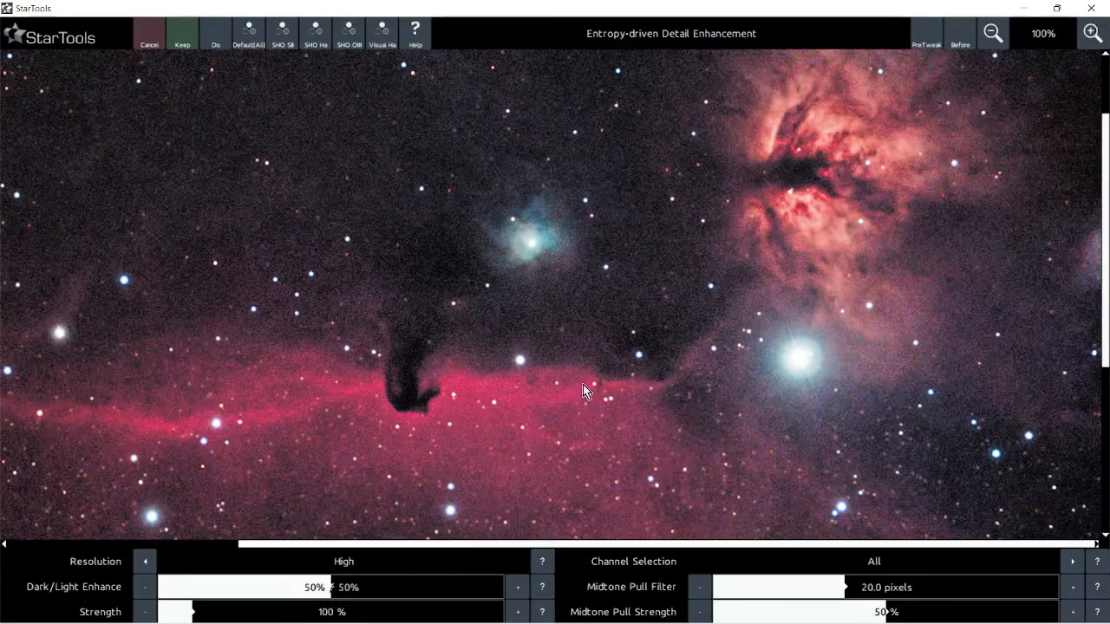
left_click(495, 590)
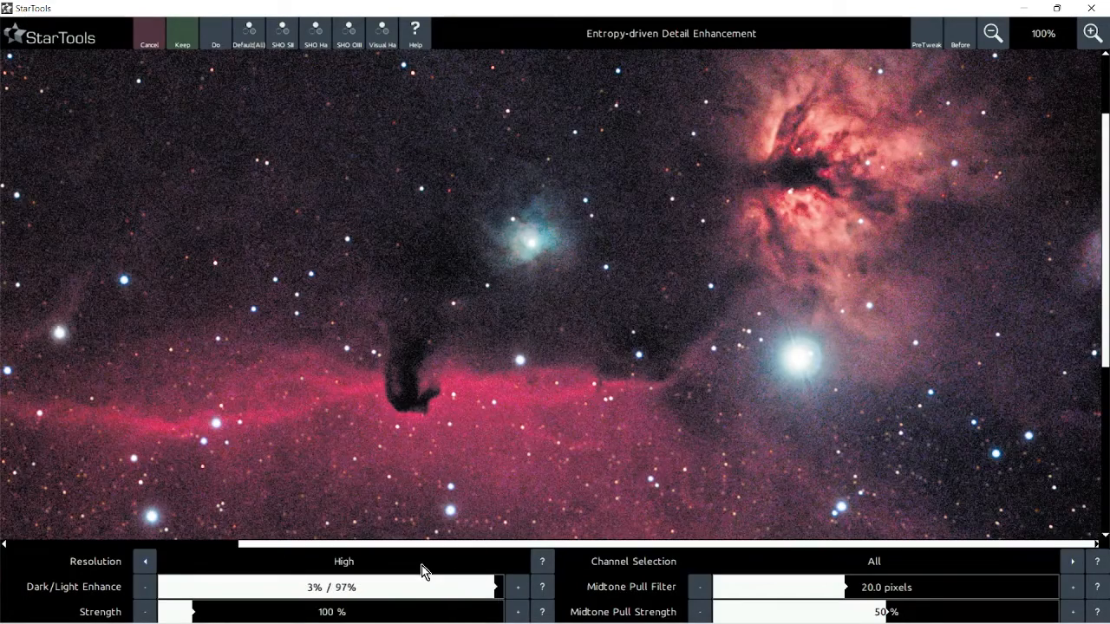
left_click(514, 591)
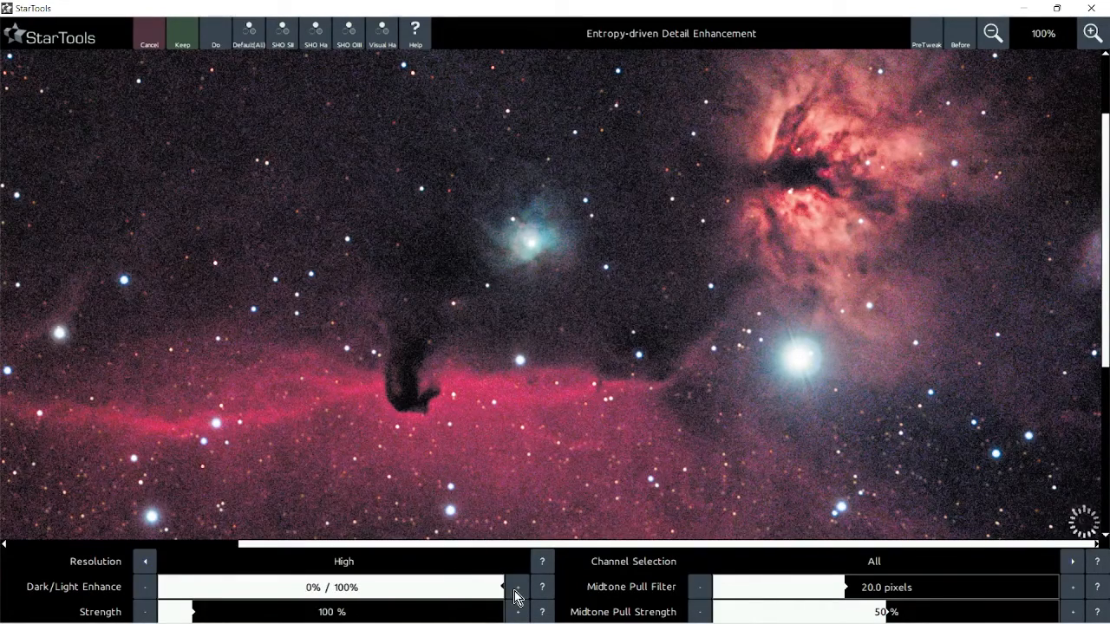
scroll(858, 263, "up", 1)
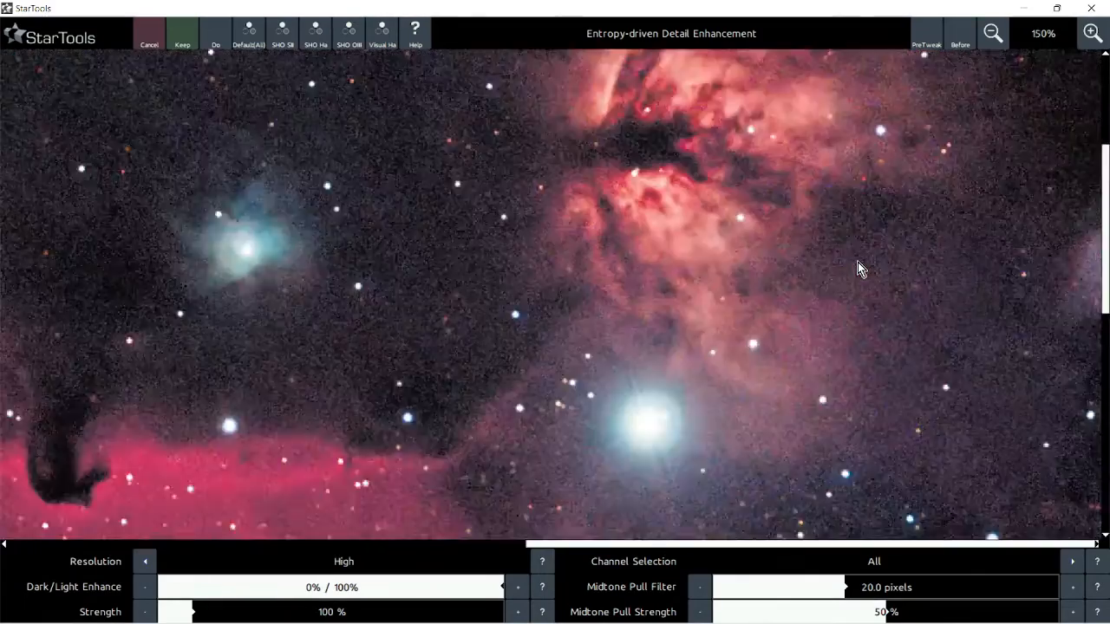
scroll(857, 262, "up", 1)
scroll(858, 261, "down", 5)
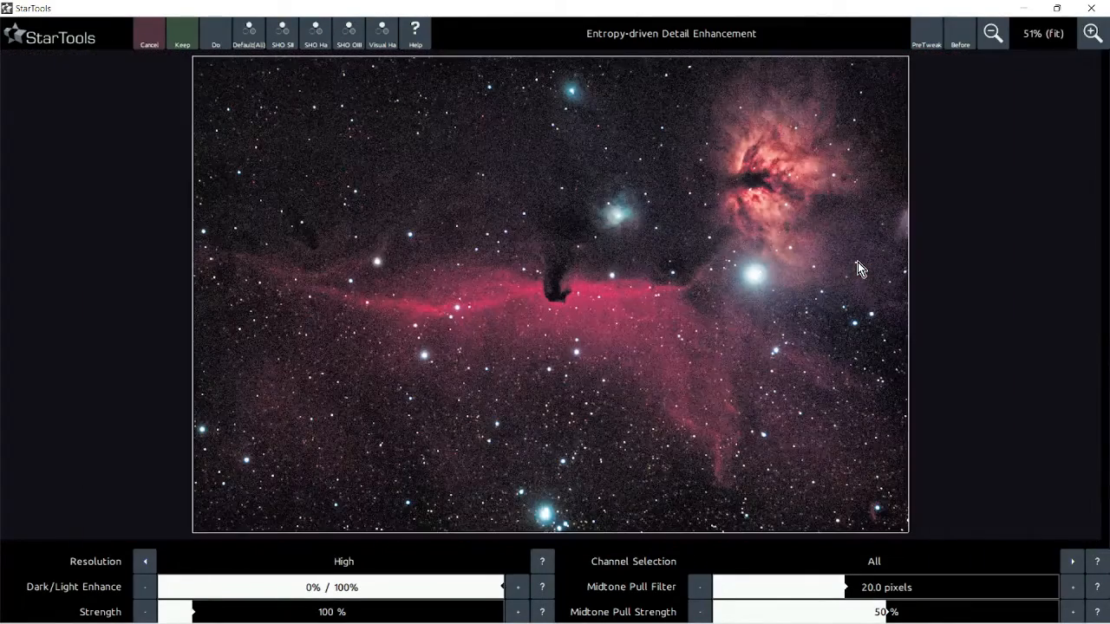
Compare the whole image before and after the 0% / 100% light-only enhancement.
left_click(961, 40)
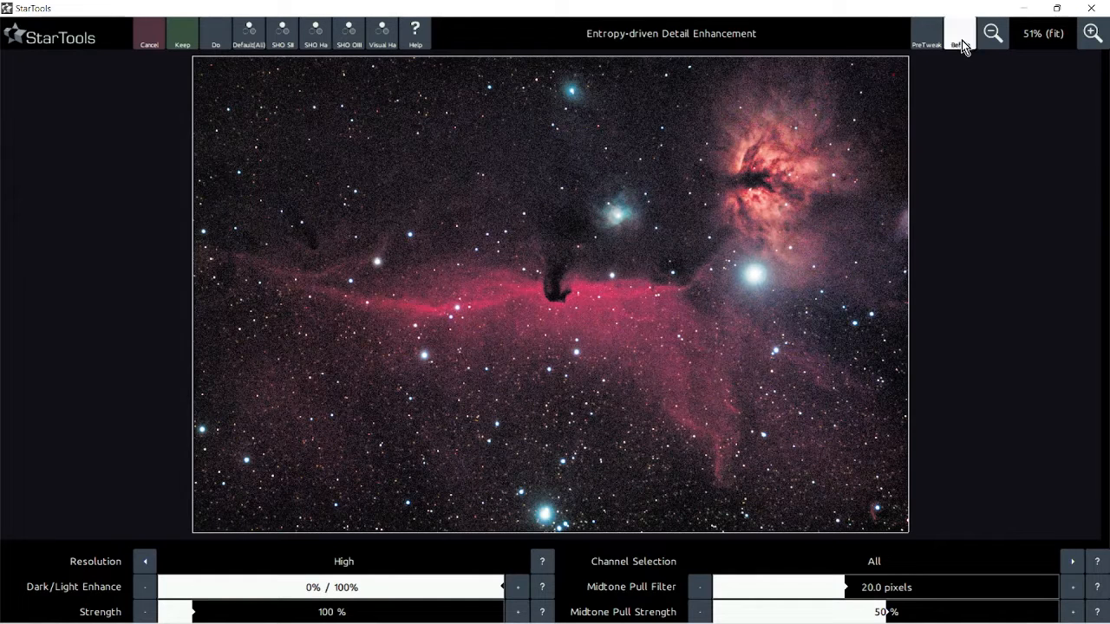
left_click(962, 40)
left_click(962, 40)
left_click(962, 40)
left_click(962, 40)
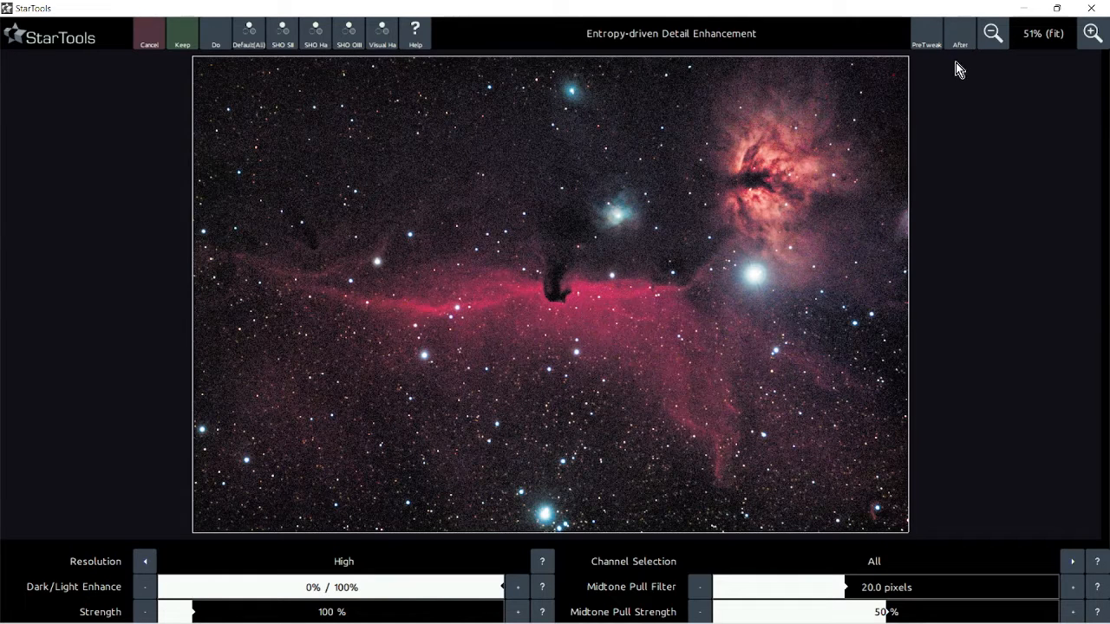
left_click(957, 44)
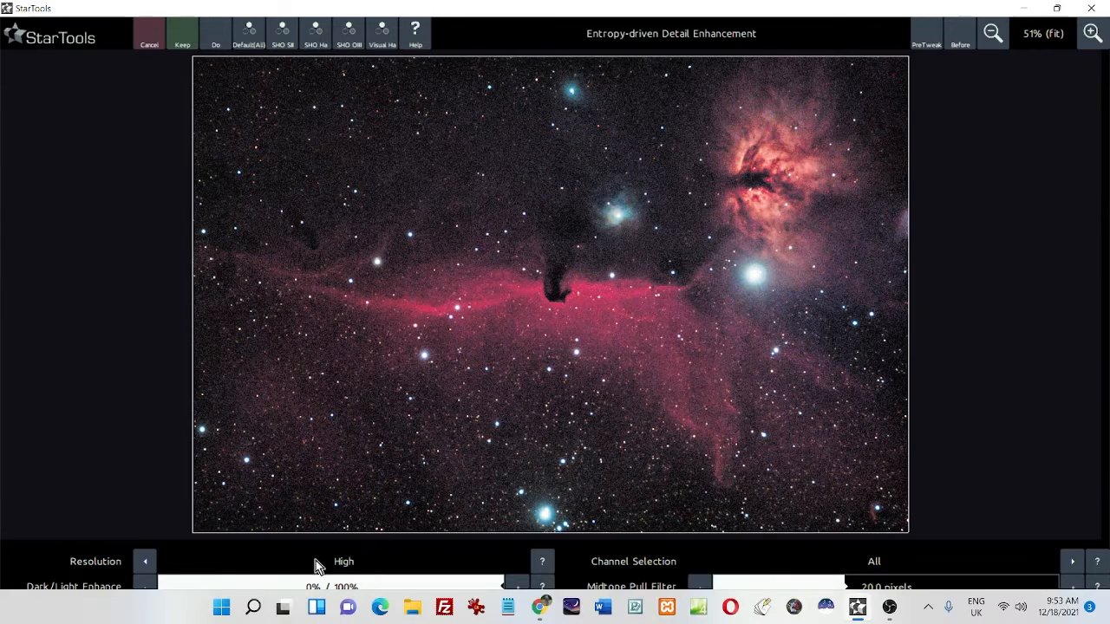
Try a Dark/Light Enhance balance of 41% / 59% and compare the result with the original image.
left_click(363, 589)
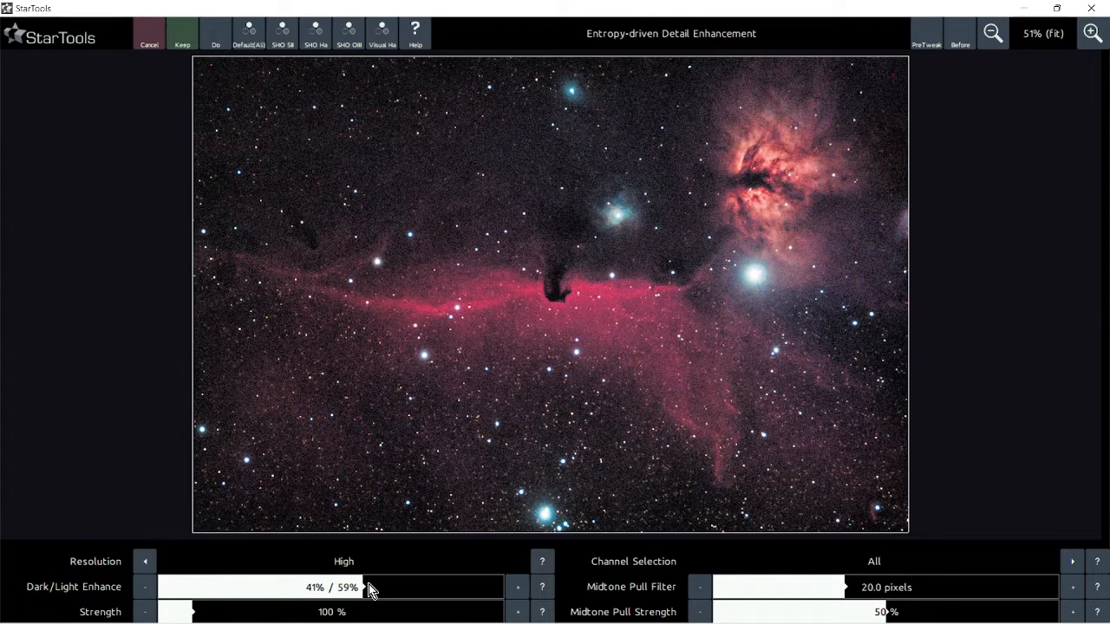
left_click(958, 42)
left_click(959, 42)
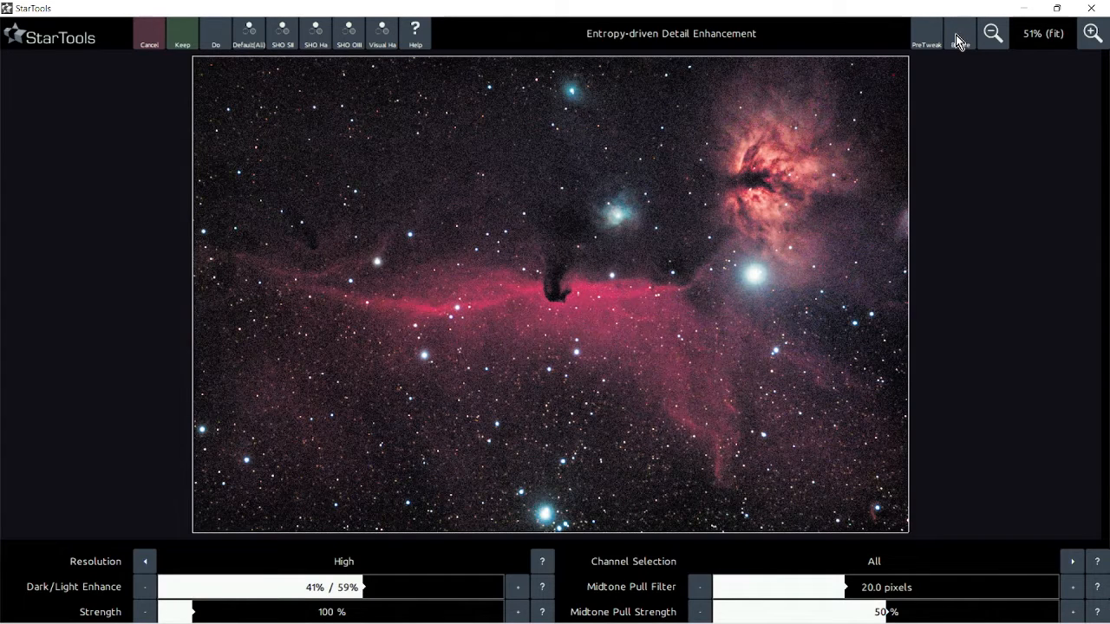
left_click(958, 42)
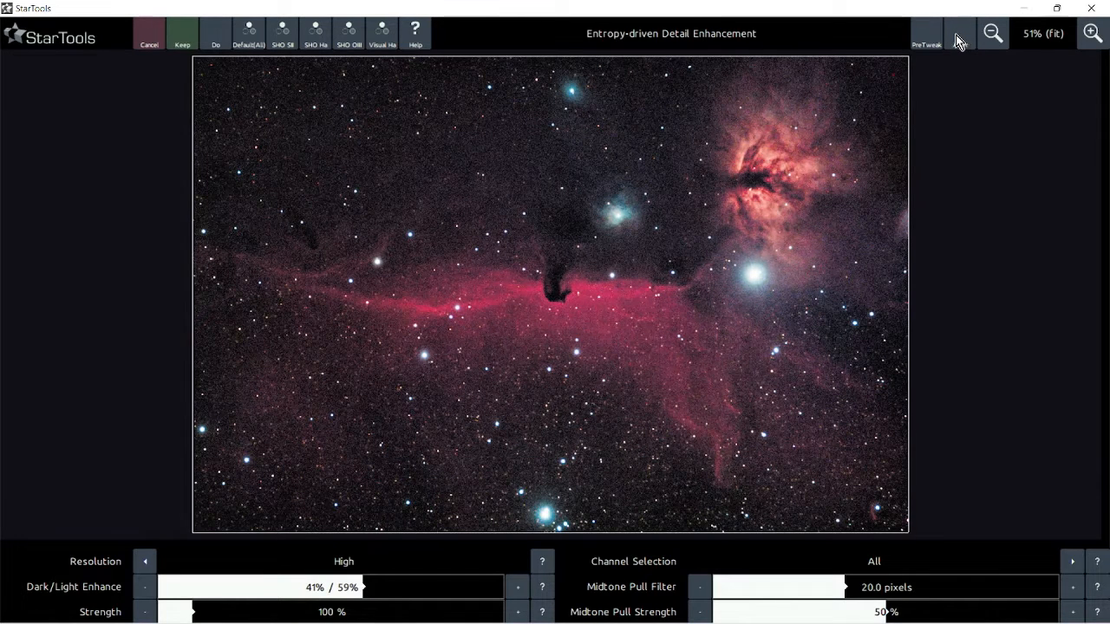
Set Dark/Light Enhance to 51% / 49% and examine the re-rendered nebulosity.
left_click(336, 590)
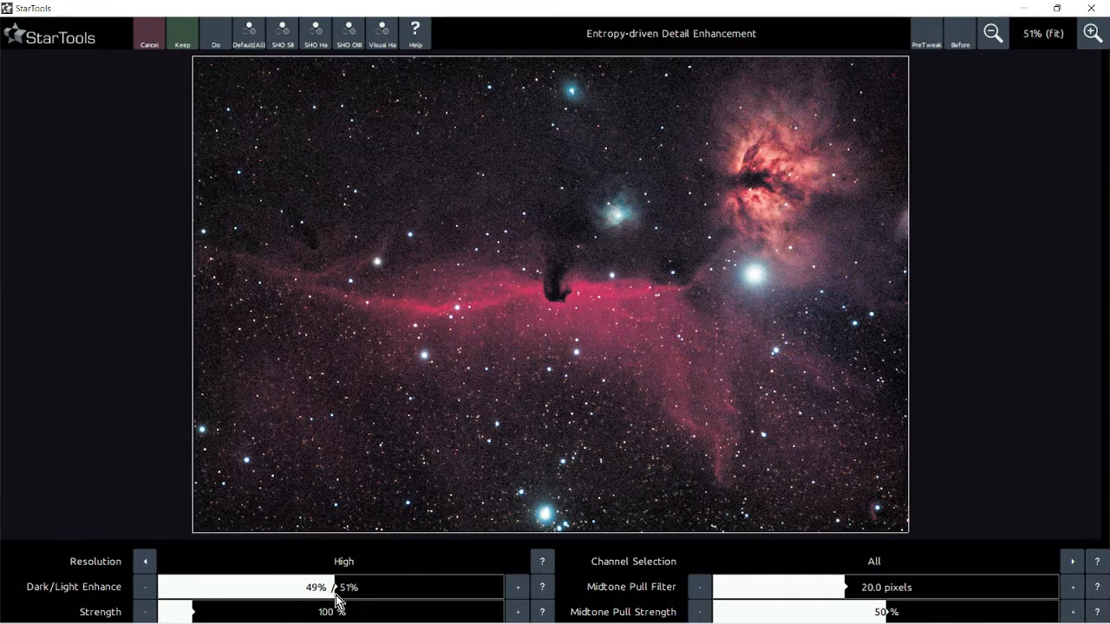
left_click(145, 590)
left_click(145, 590)
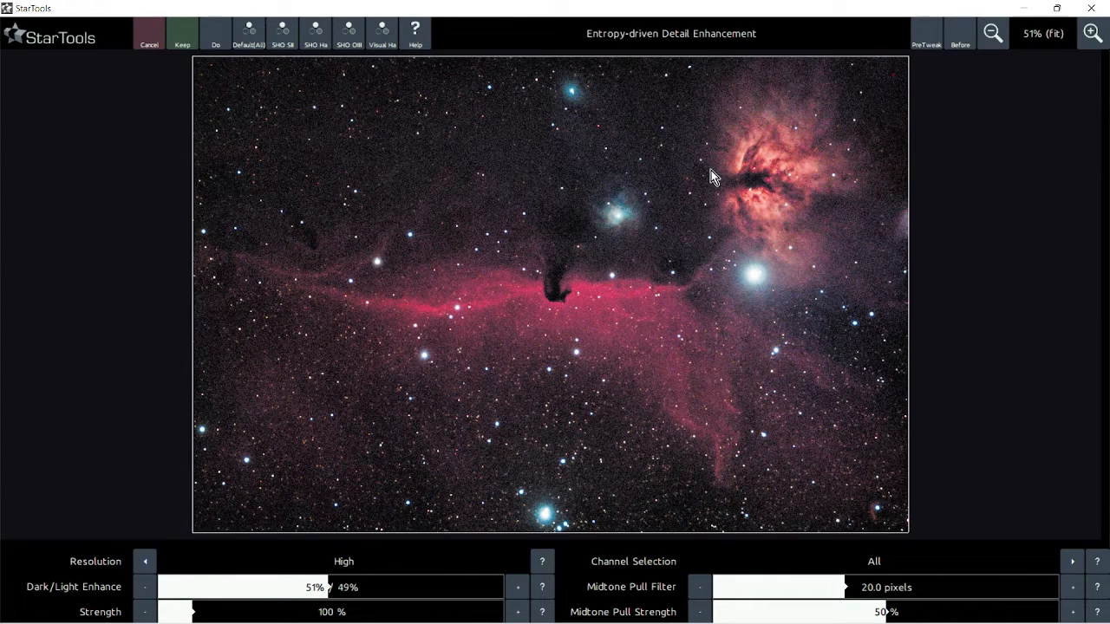
scroll(477, 202, "up", 1)
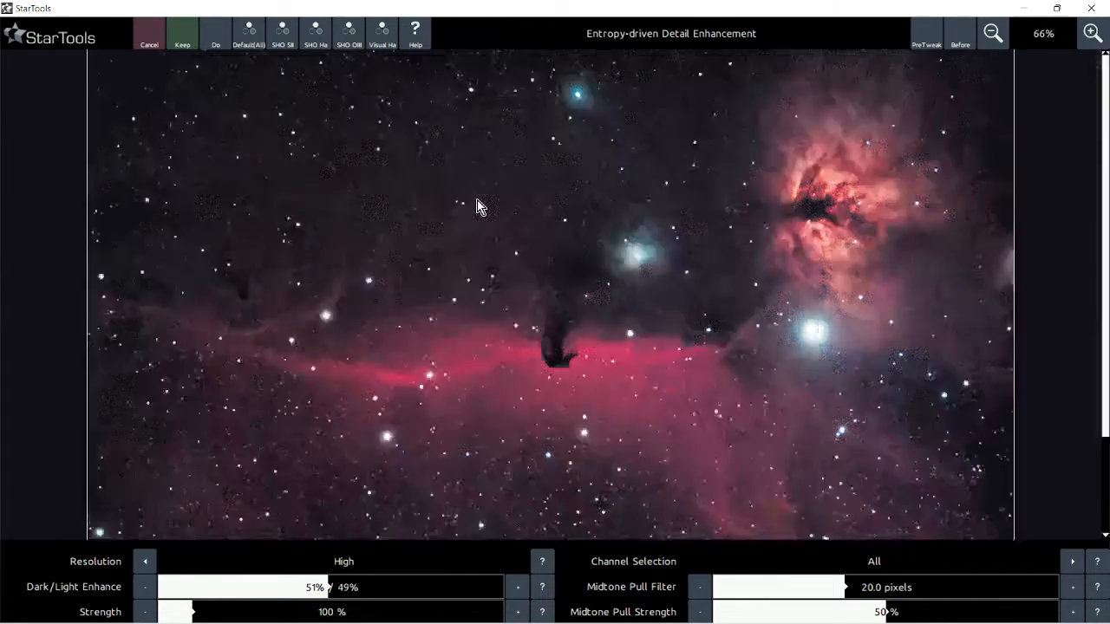
scroll(477, 205, "up", 1)
scroll(477, 206, "up", 1)
scroll(477, 206, "down", 4)
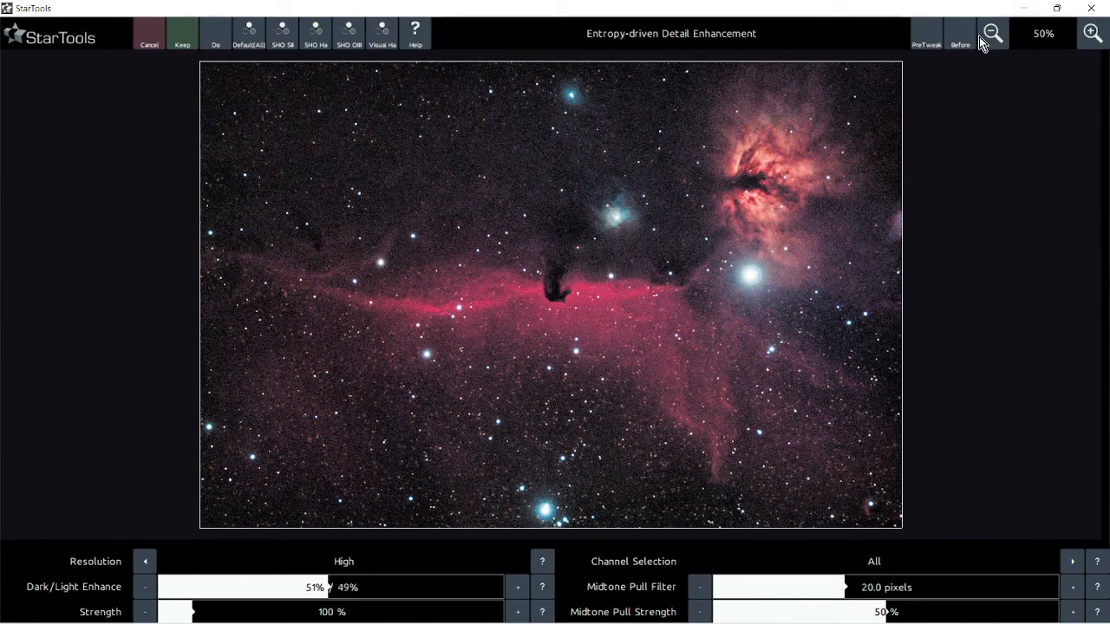
Compare the image before and after the 51% / 49% entropy enhancement and keep the result.
left_click(955, 45)
left_click(955, 46)
left_click(955, 45)
left_click(955, 45)
left_click(954, 45)
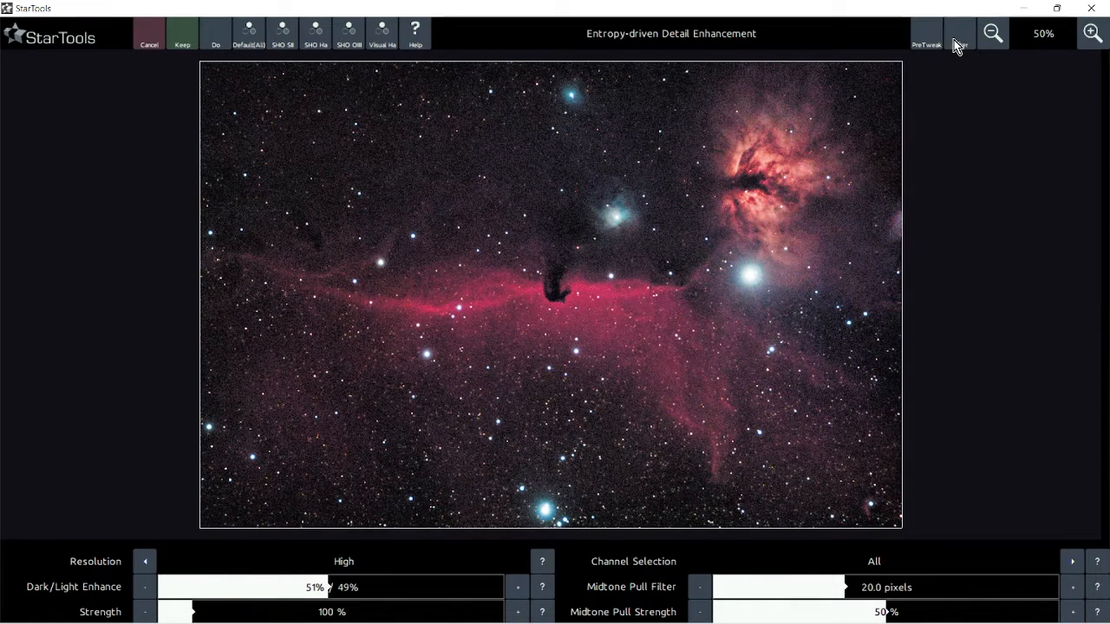
left_click(184, 38)
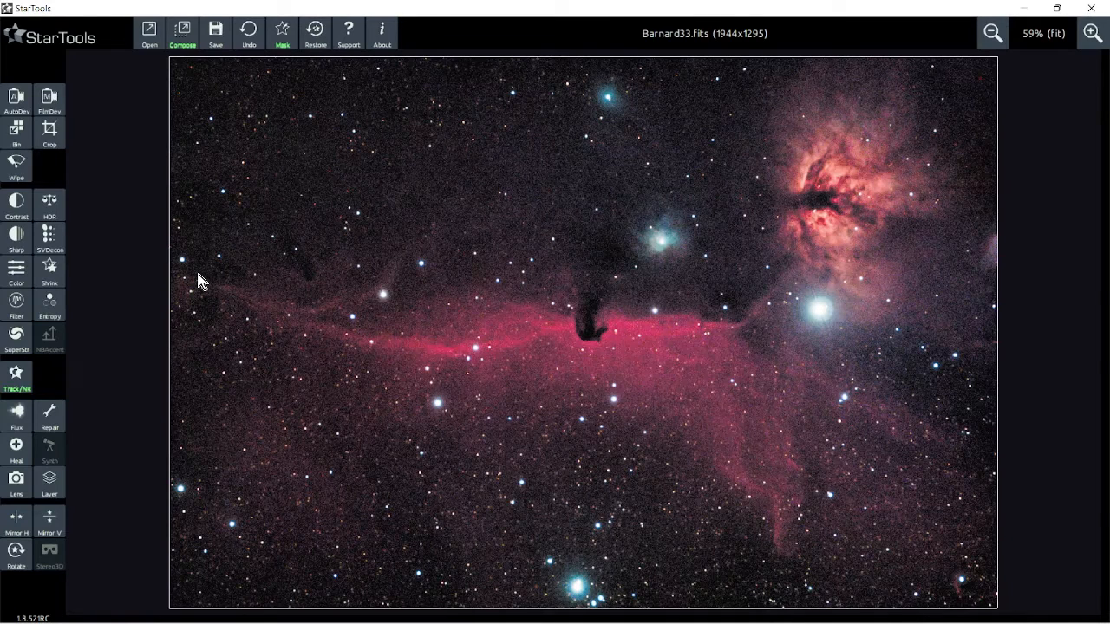
Stop tracking with noise reduction applied, accepting a Grain Size of 6.0 pixels and a Walking Noise Size of 1.0 pixels.
left_click(16, 379)
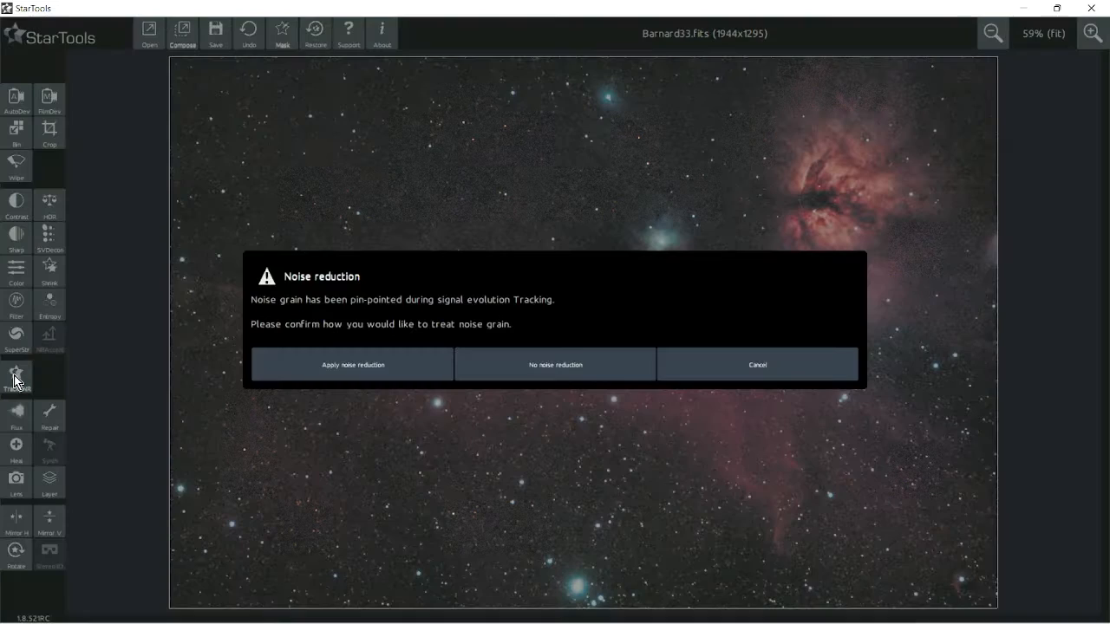
left_click(385, 359)
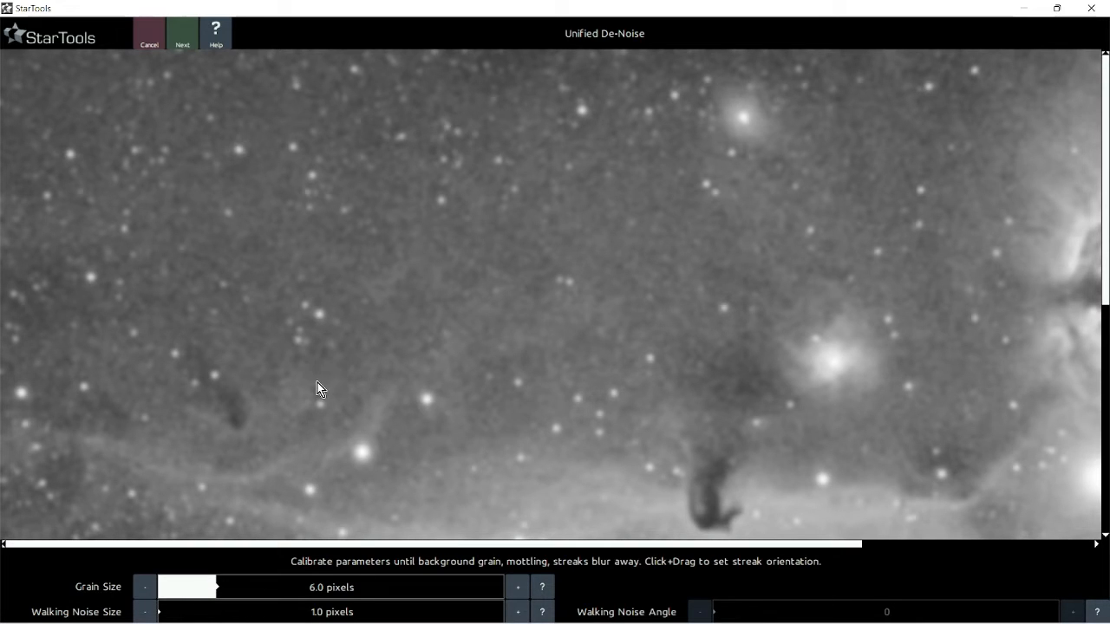
left_click(185, 38)
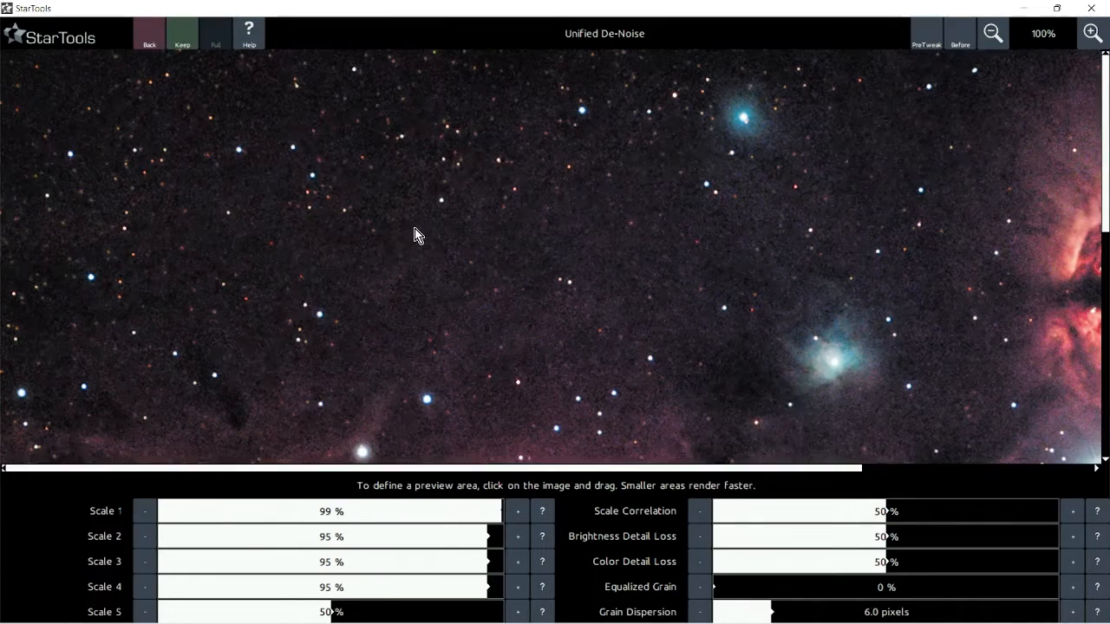
Examine the denoised nebula below the Horsehead and compare the dark background grain before and after noise reduction.
scroll(602, 274, "down", 1)
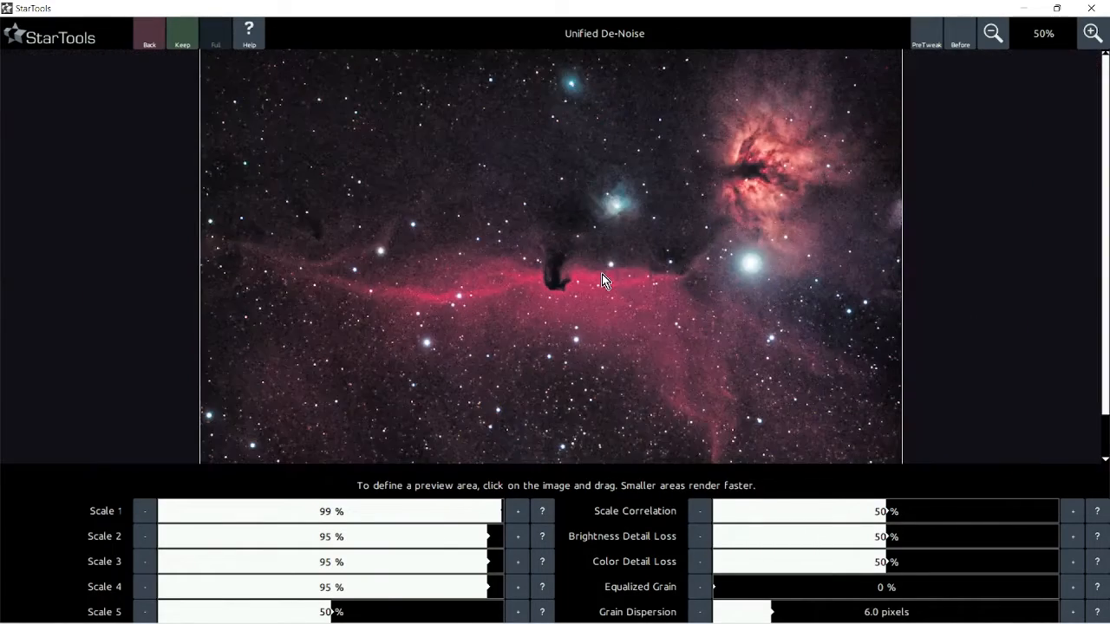
scroll(603, 276, "up", 3)
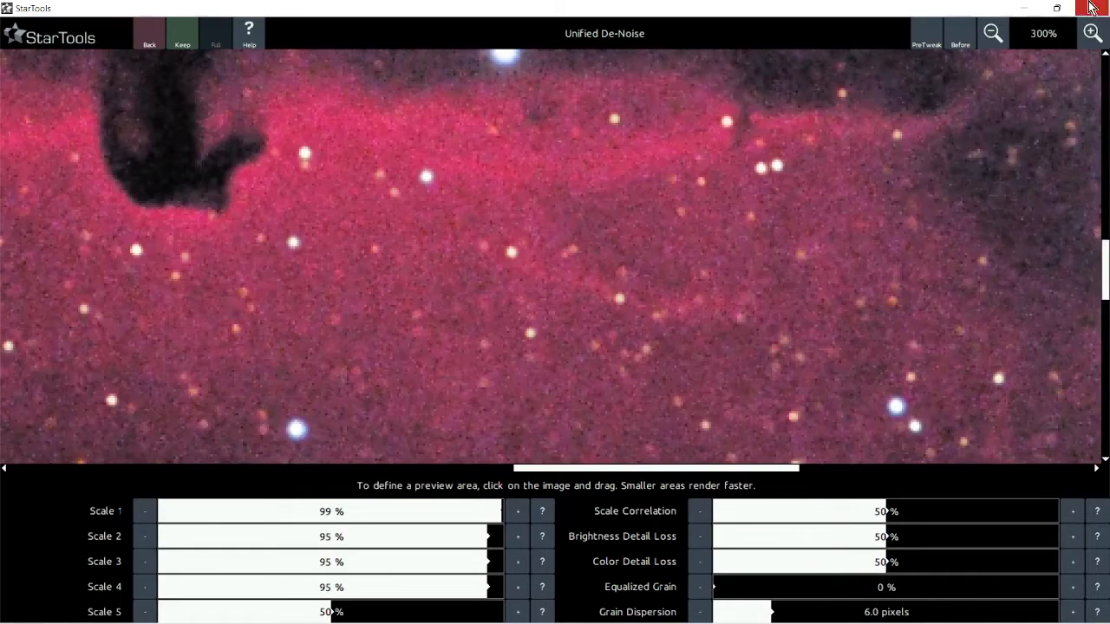
scroll(953, 131, "down", 5)
scroll(551, 137, "up", 5)
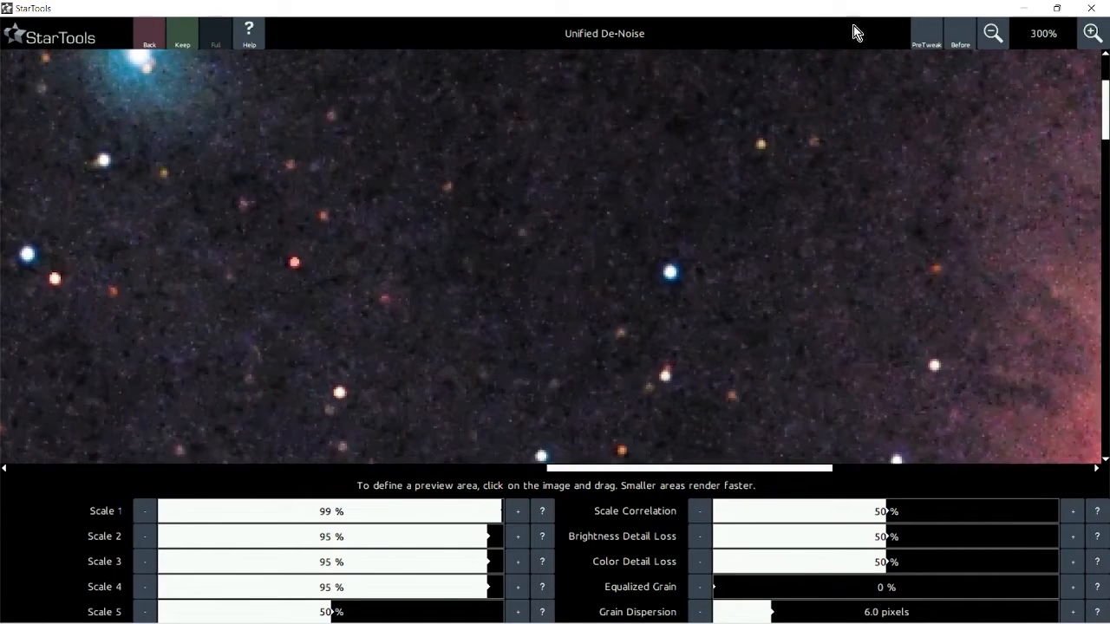
left_click(960, 41)
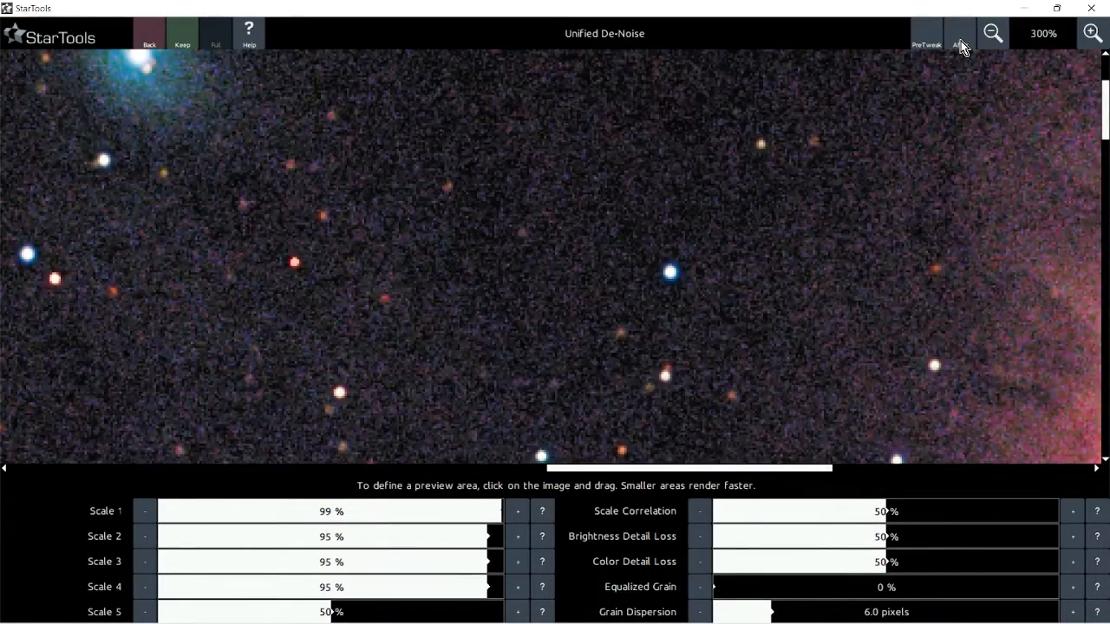
left_click(961, 40)
Examine the denoised red nebulosity and stars beside the Horsehead, both close up and in the full image.
scroll(500, 302, "down", 5)
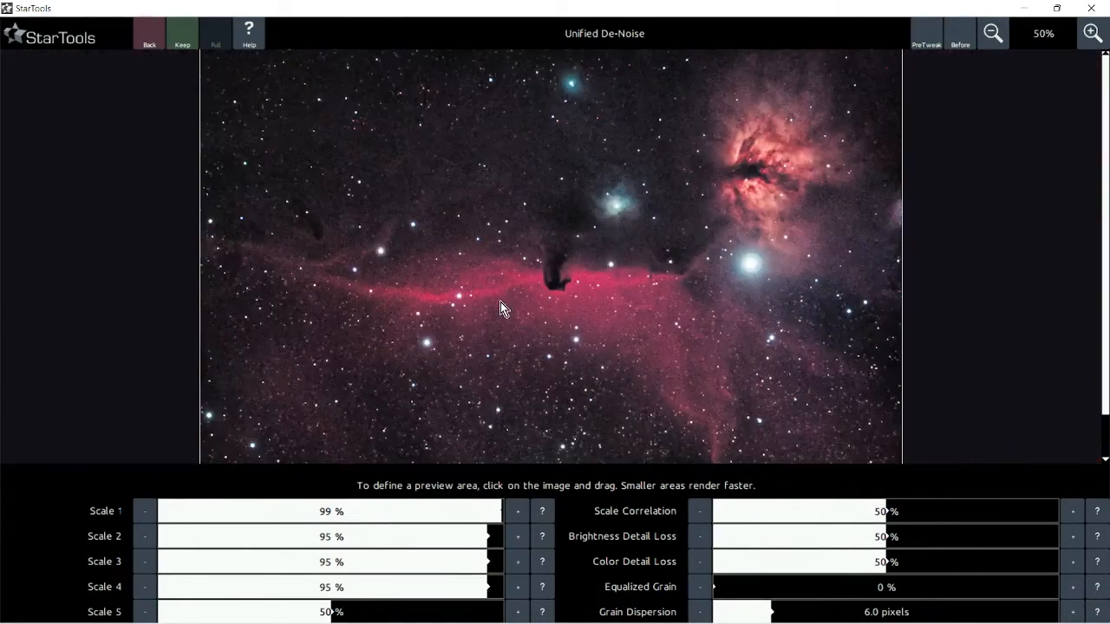
scroll(411, 279, "up", 3)
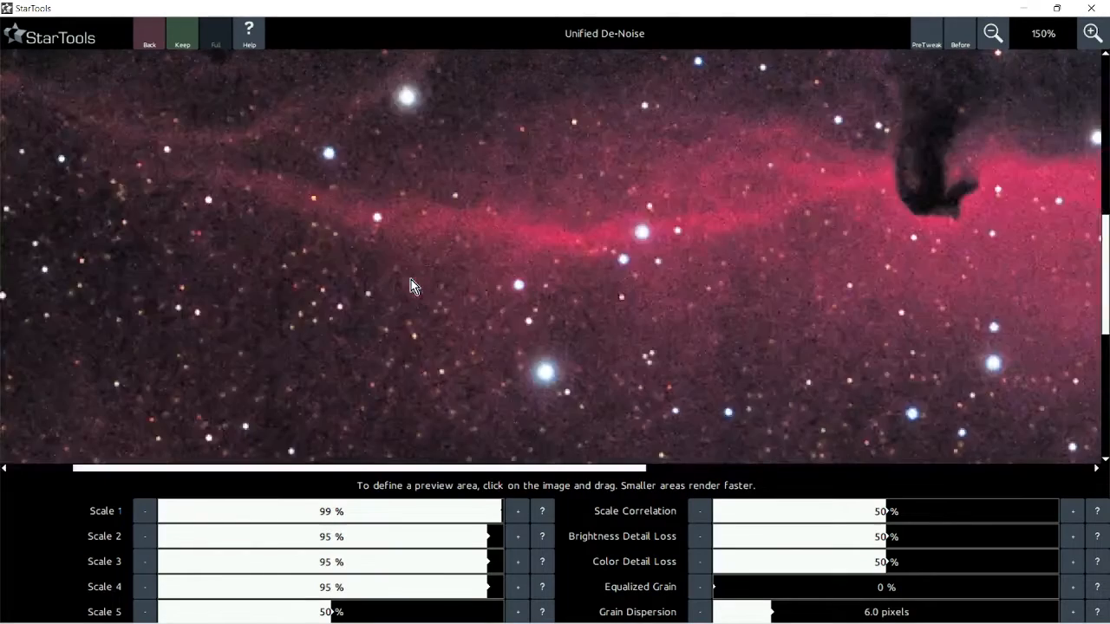
scroll(468, 260, "down", 1)
scroll(484, 256, "up", 3)
scroll(483, 257, "down", 4)
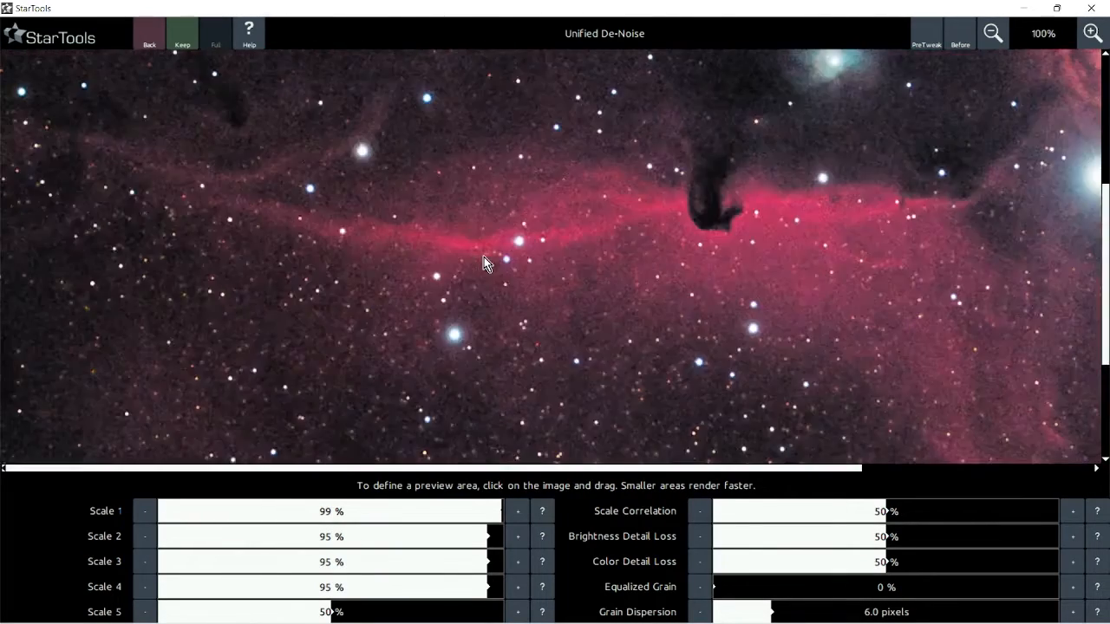
scroll(484, 257, "down", 2)
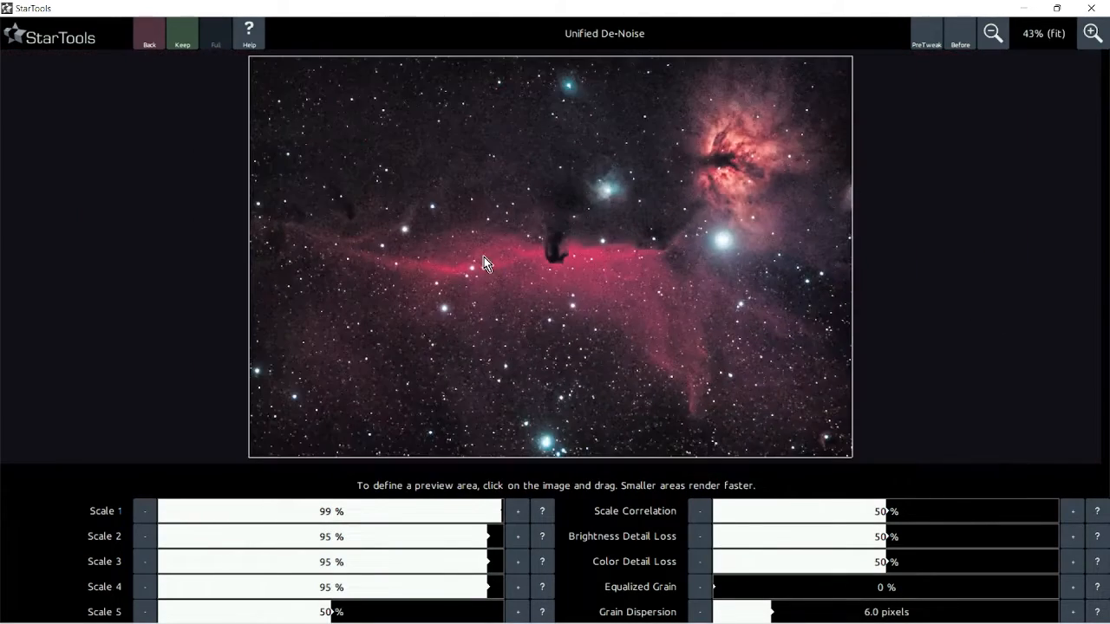
Keep the noise-reduced image and, while choosing where to save it, delete the old RGB_OSC_STfinal_01 file from the HorseHead folder.
left_click(184, 39)
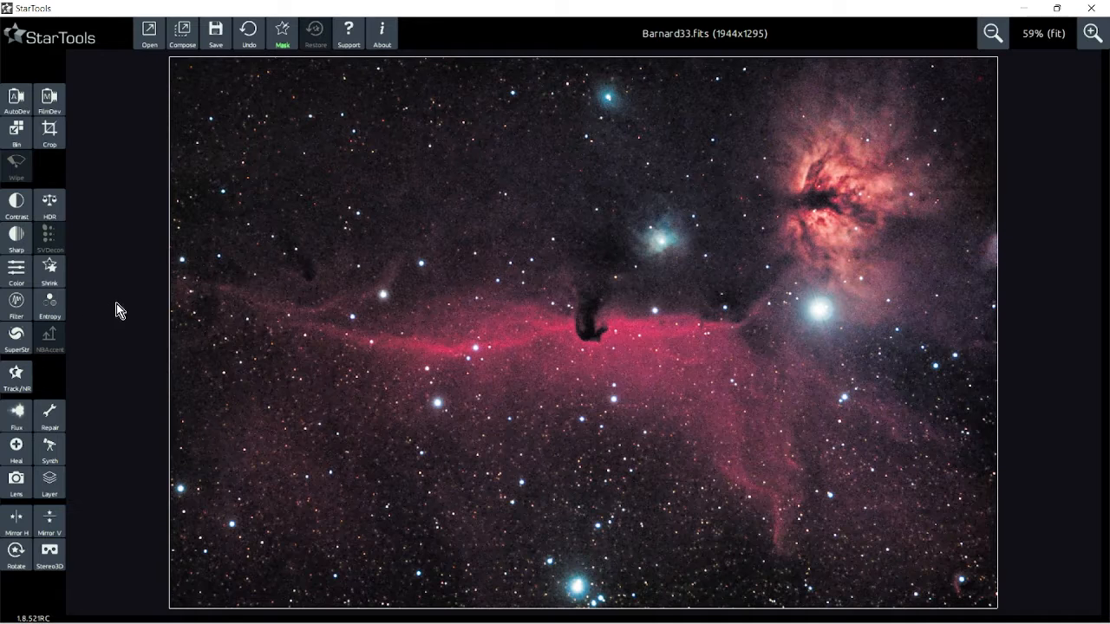
left_click(213, 42)
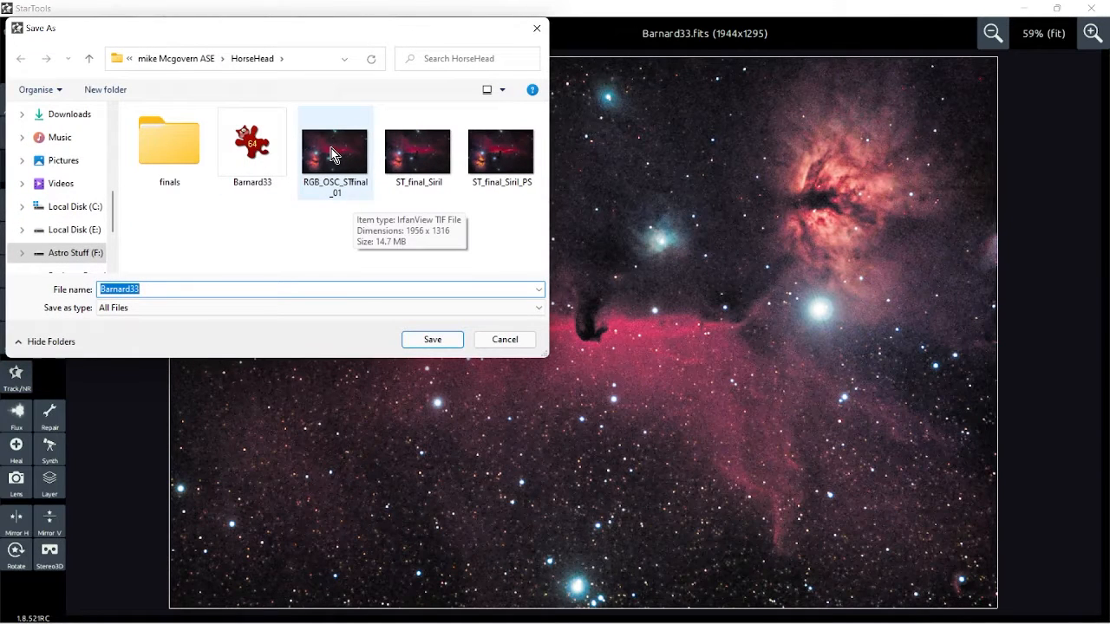
left_click(333, 155)
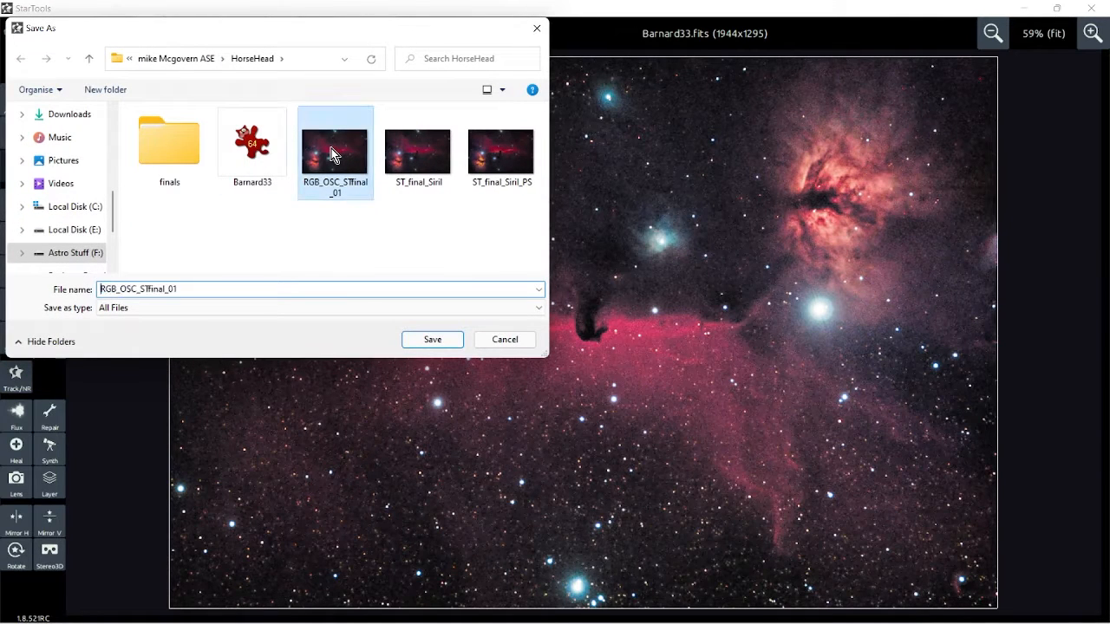
left_click(486, 160)
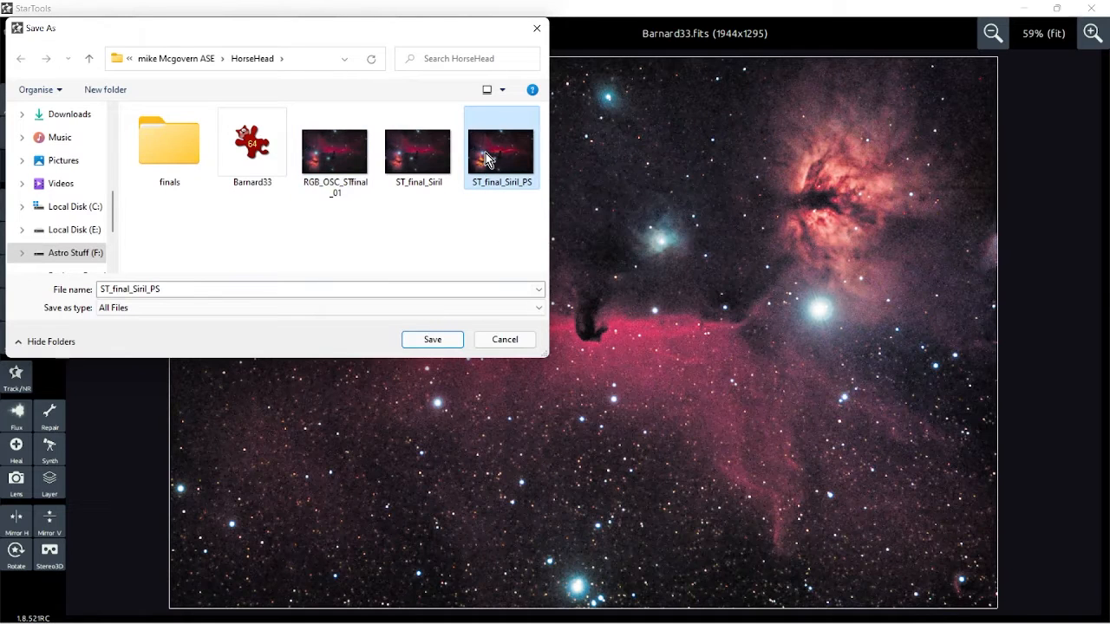
left_click(401, 160)
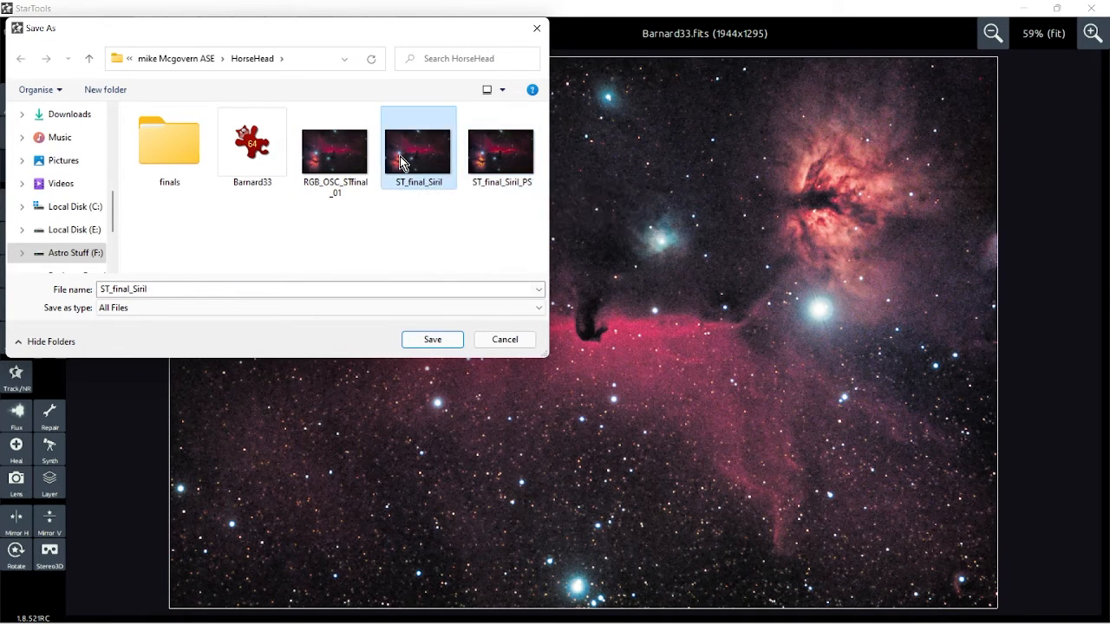
left_click(329, 161)
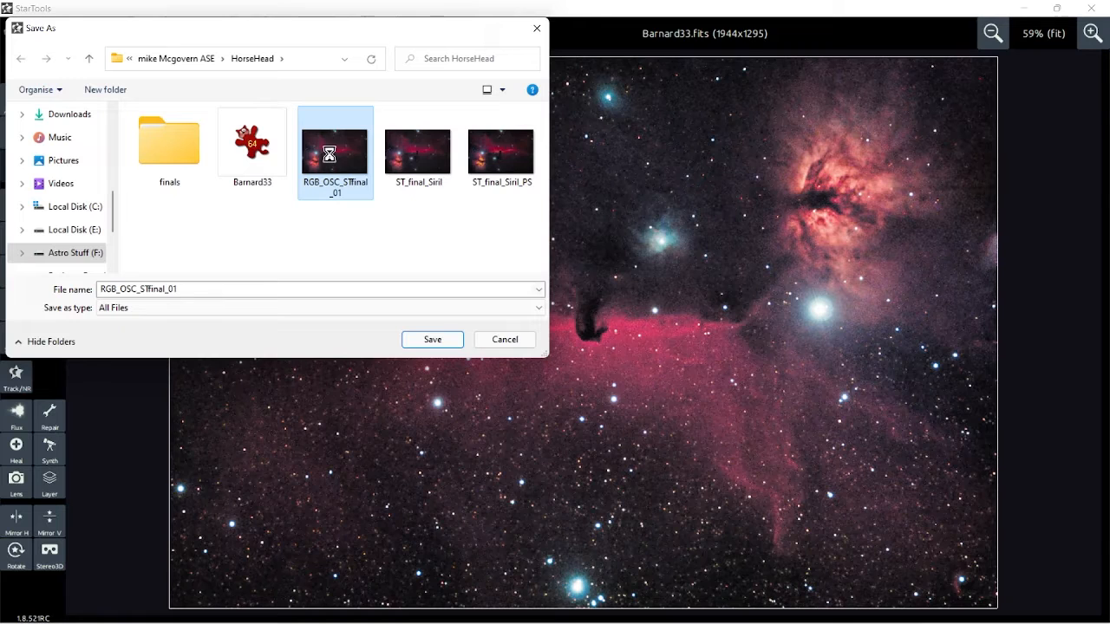
right_click(329, 159)
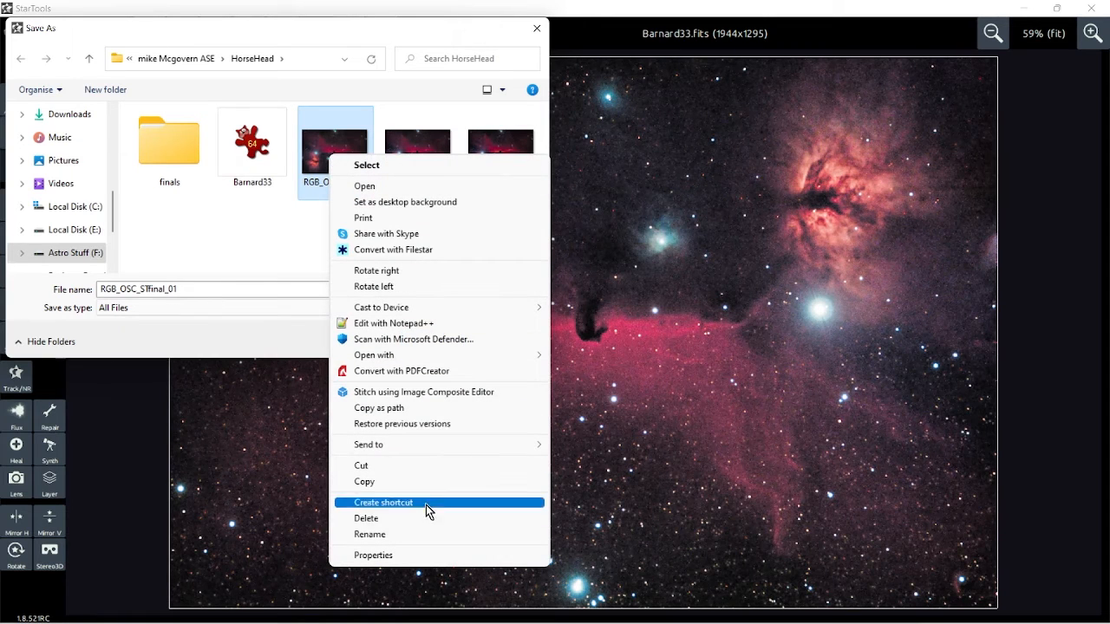
left_click(407, 518)
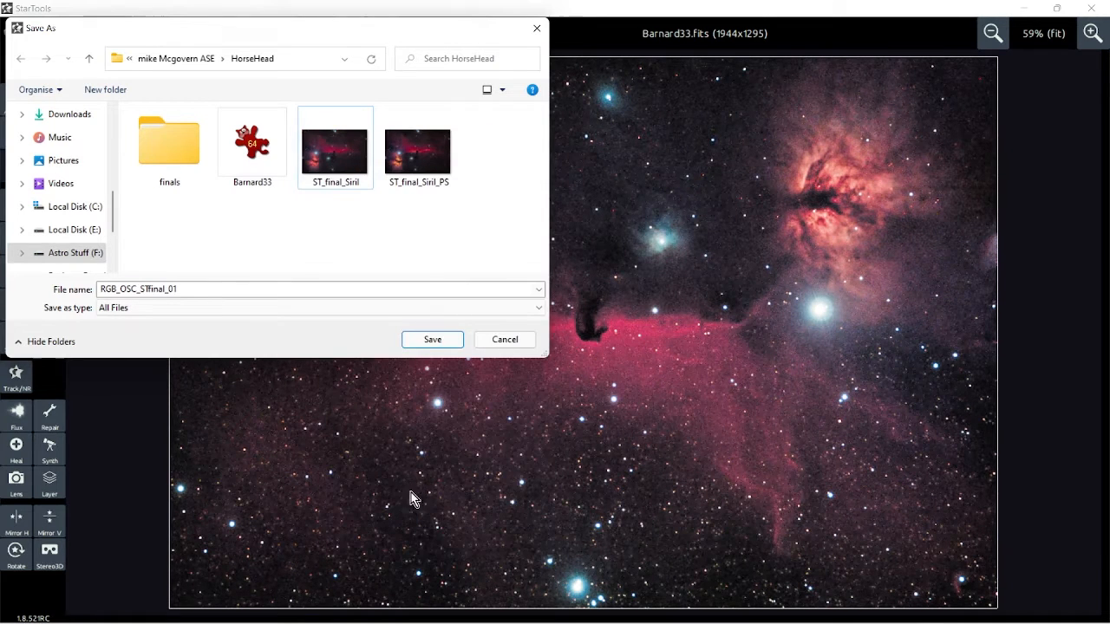
Delete the old ST_final_Siril and ST_final_Siril_PS files from the HorseHead folder.
left_click(333, 177)
right_click(333, 176)
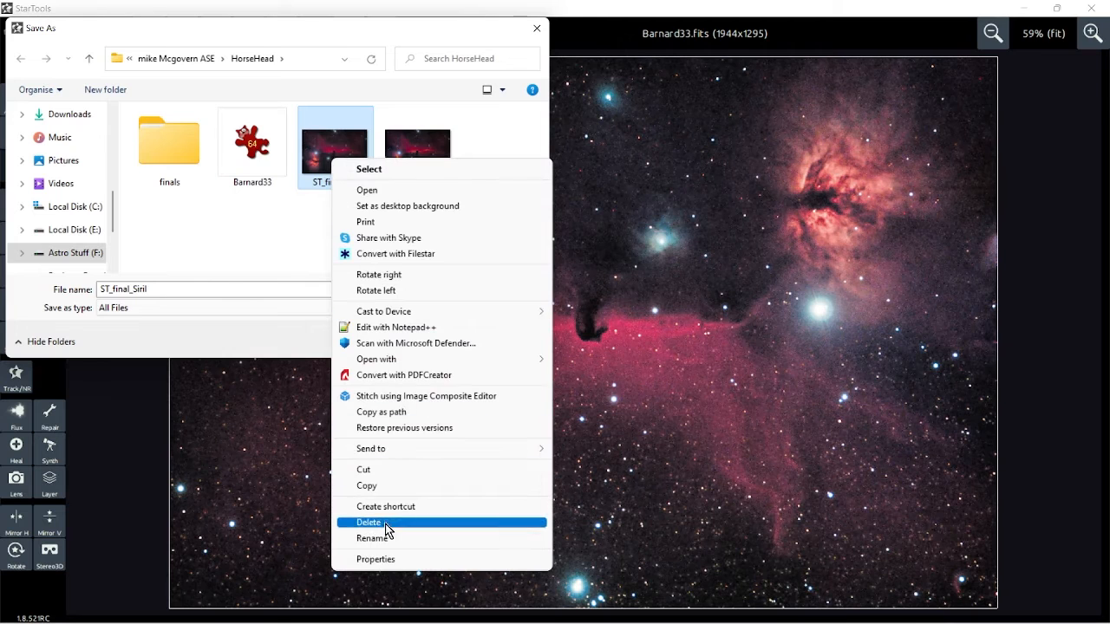
left_click(382, 523)
left_click(307, 154)
right_click(310, 150)
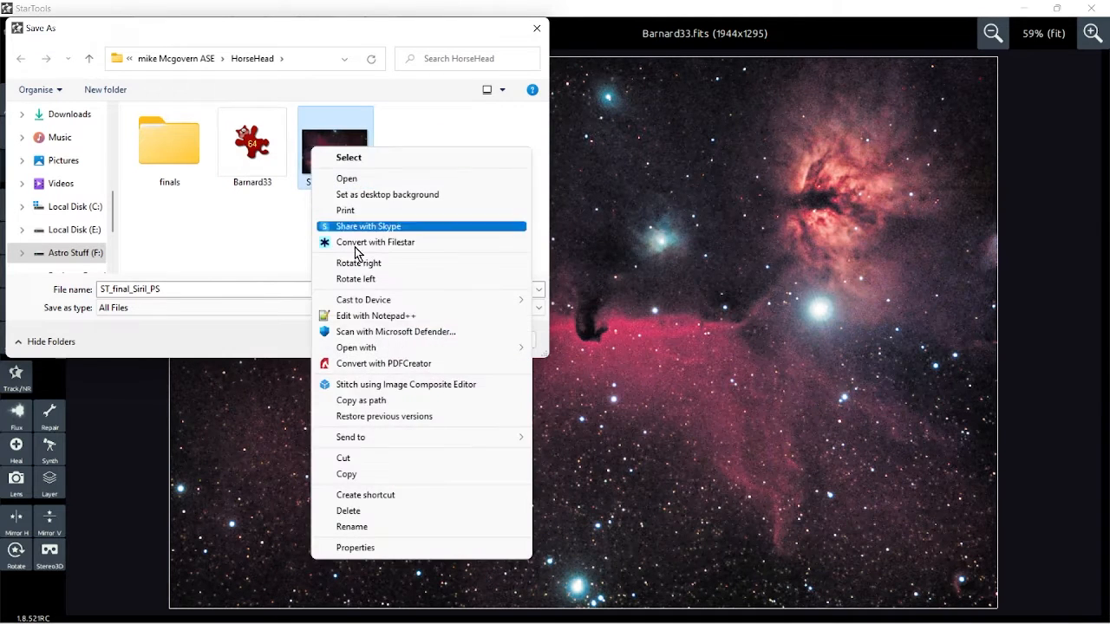
left_click(387, 512)
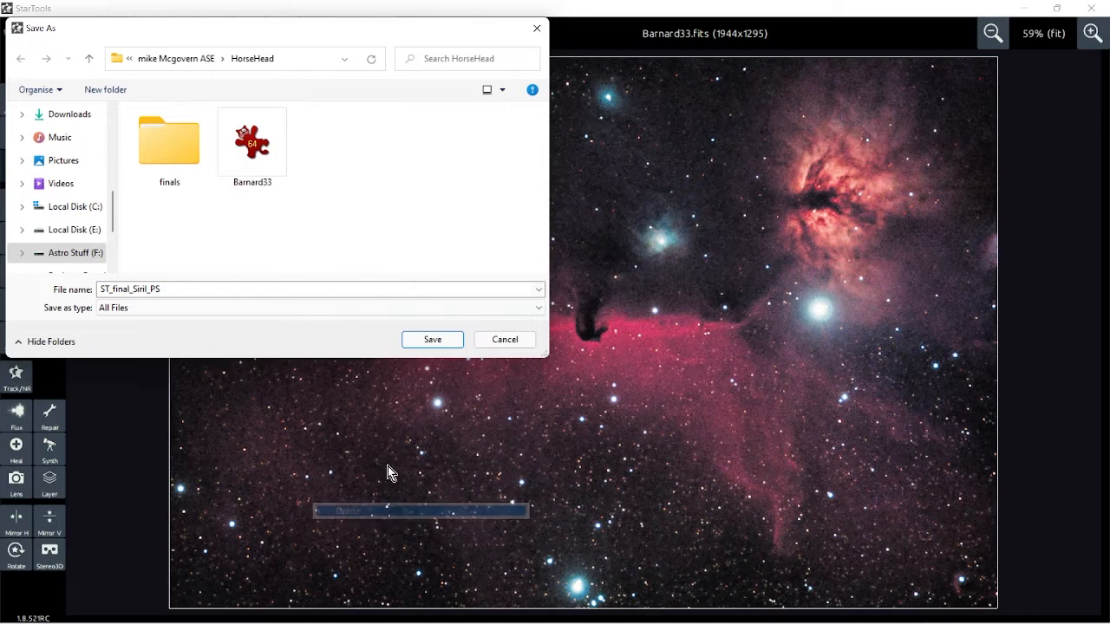
Save the processed image in the HorseHead folder as ST_final_01.tif.
double_click(175, 289)
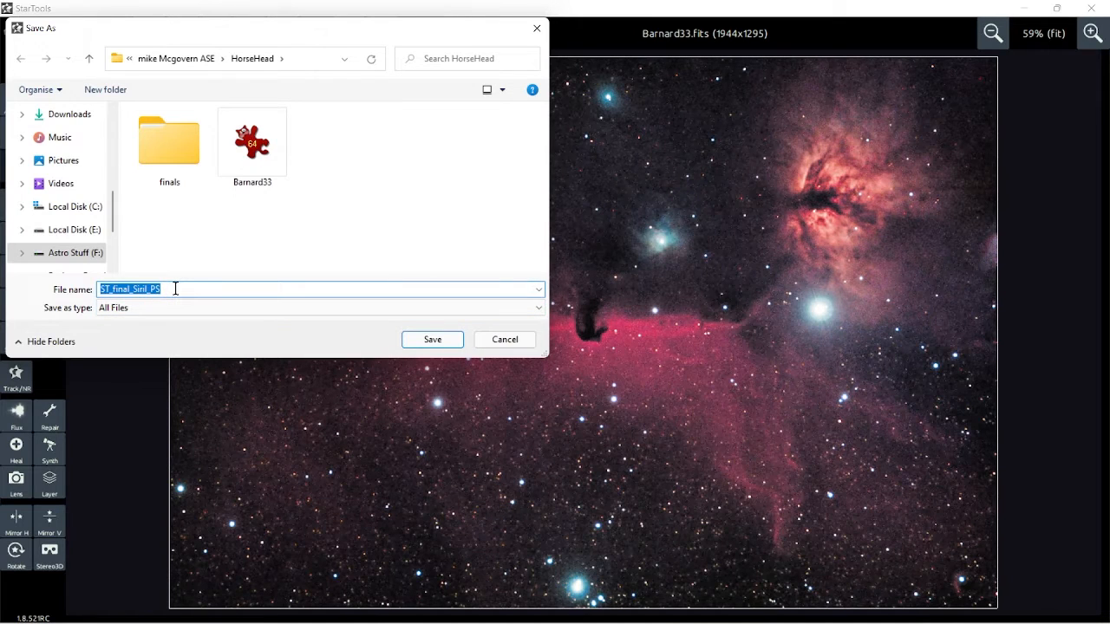
left_click(175, 288)
key("BackSpace")
key("BackSpace")
key("BackSpace")
key("BackSpace")
key("BackSpace")
key("BackSpace")
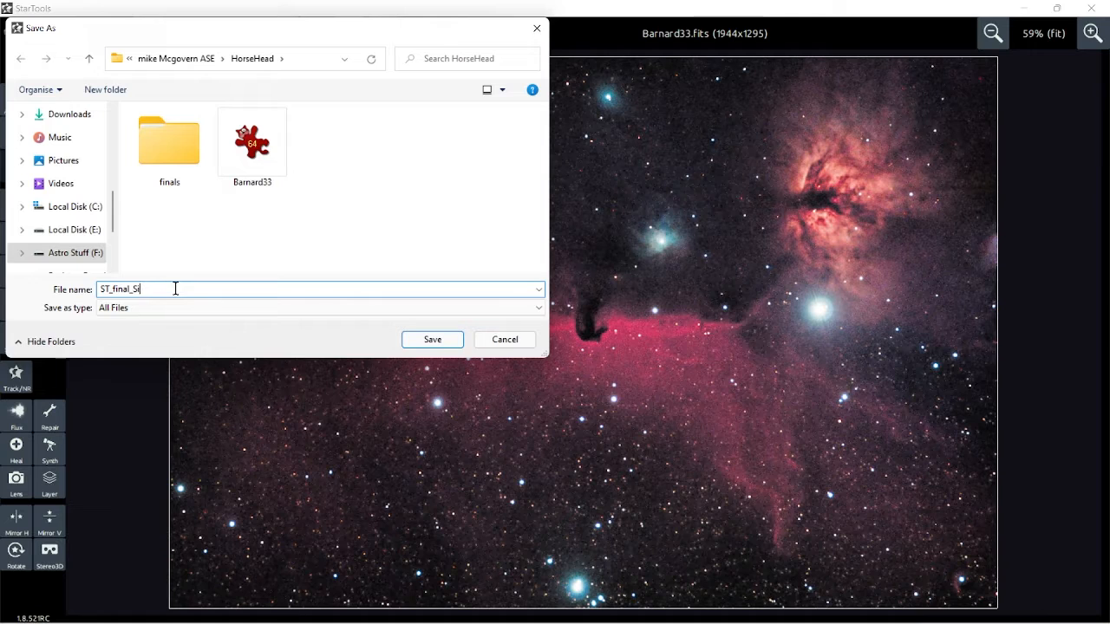
key("BackSpace")
type("01.tif")
left_click(433, 339)
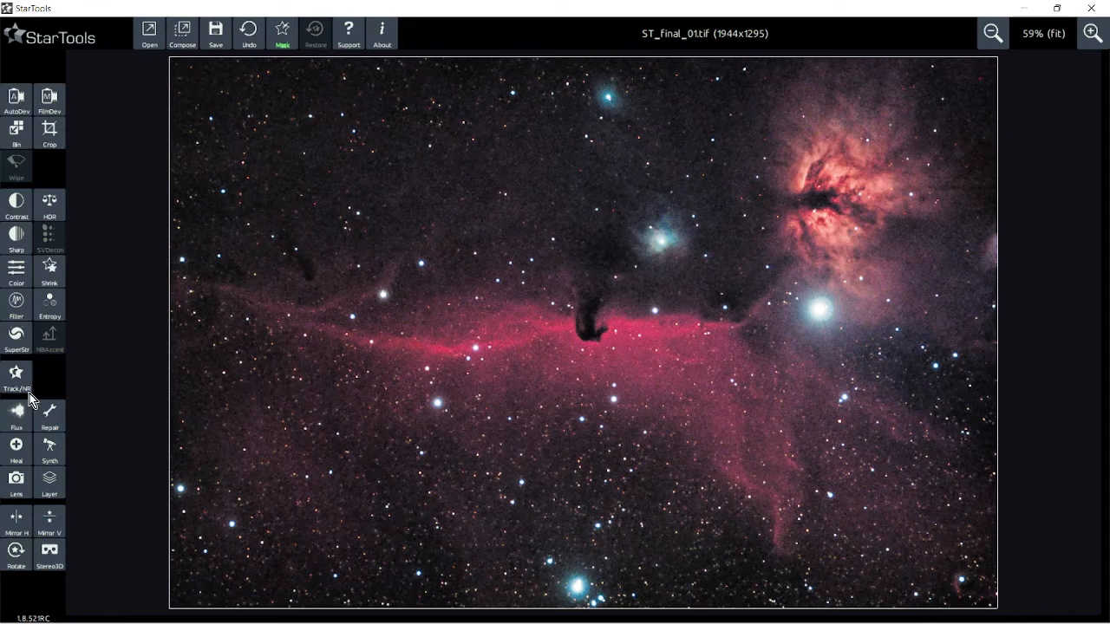
Start the Super Structure module on the saved image with a full mask.
left_click(17, 336)
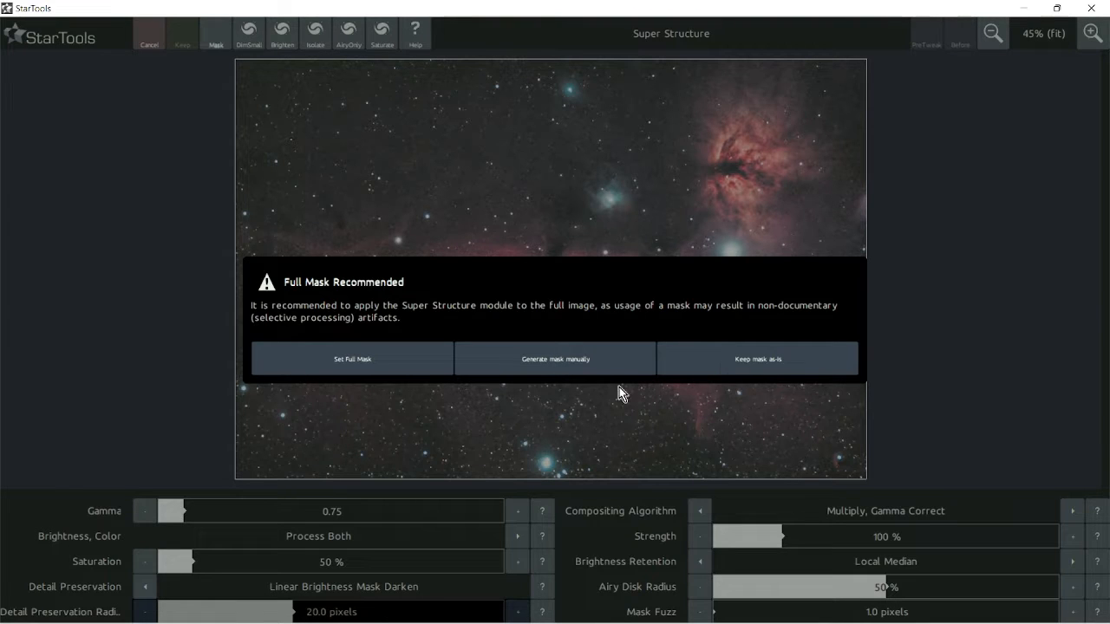
left_click(338, 358)
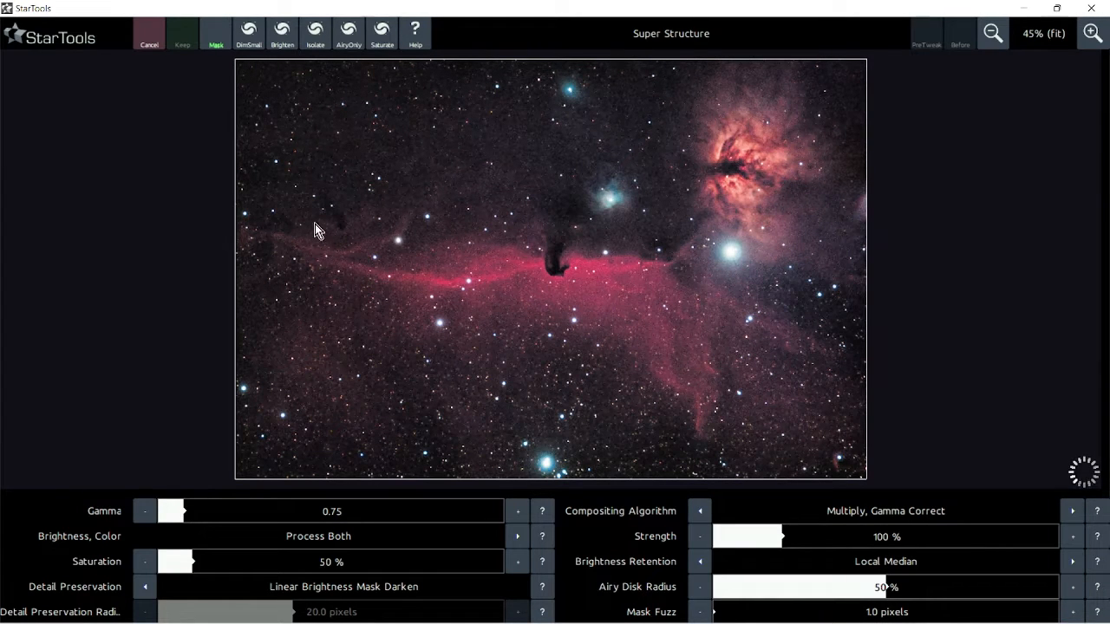
scroll(431, 275, "up", 2)
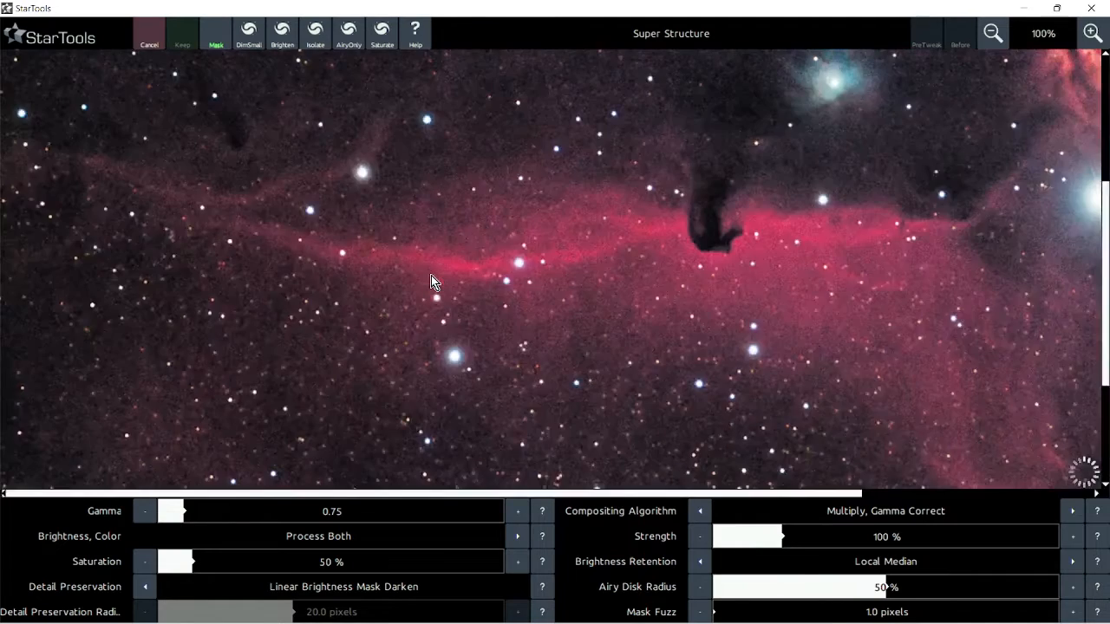
scroll(431, 275, "down", 2)
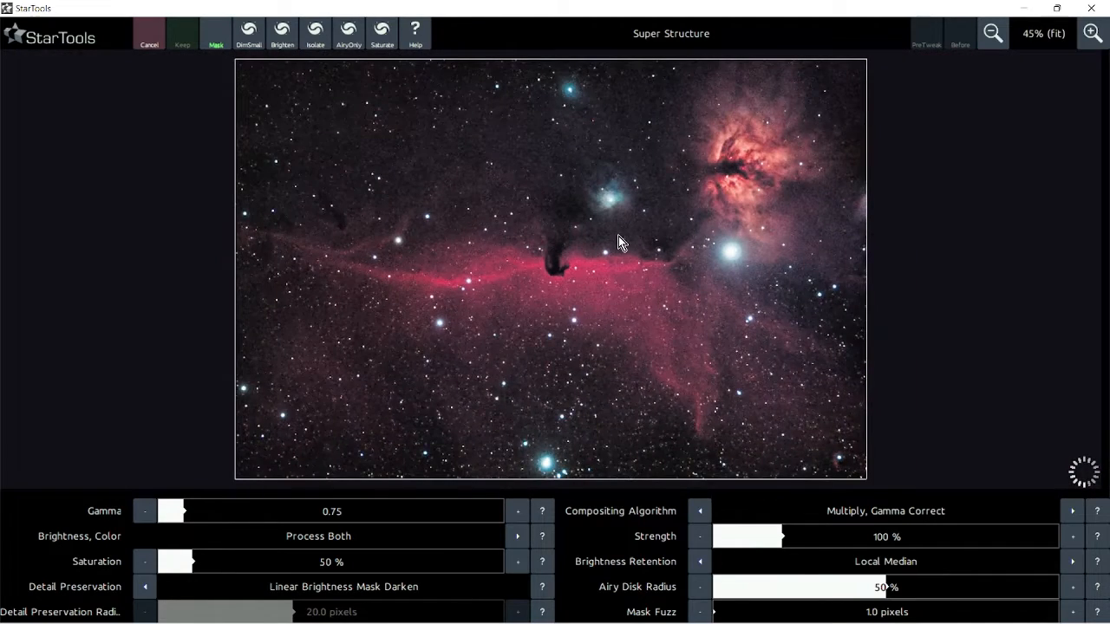
scroll(618, 236, "up", 3)
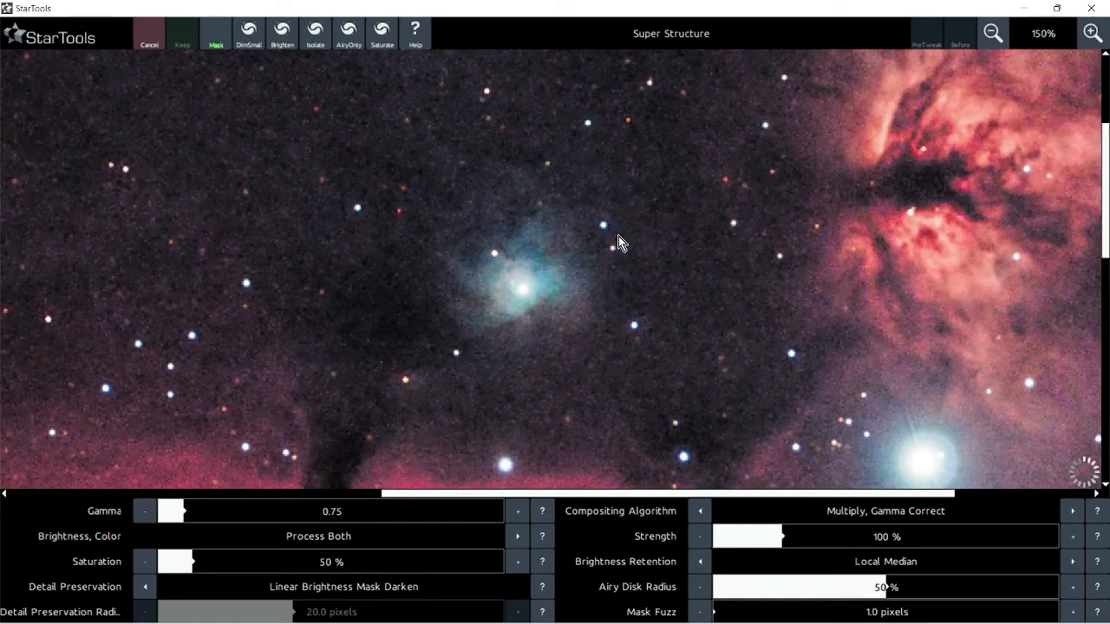
scroll(619, 235, "down", 3)
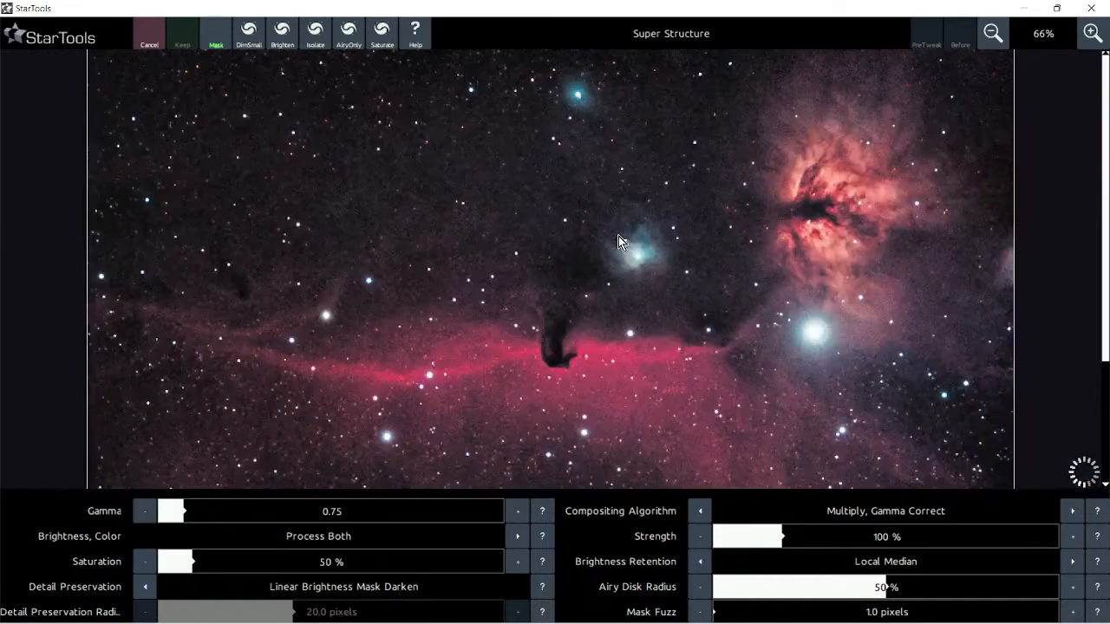
scroll(618, 235, "up", 3)
scroll(618, 242, "down", 1)
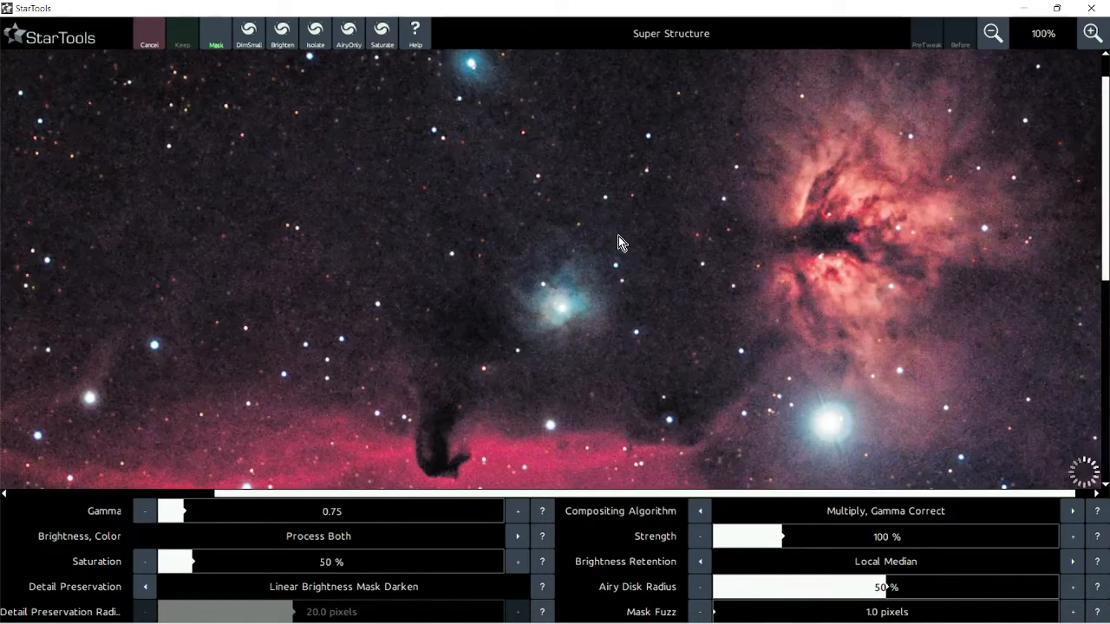
scroll(618, 242, "down", 1)
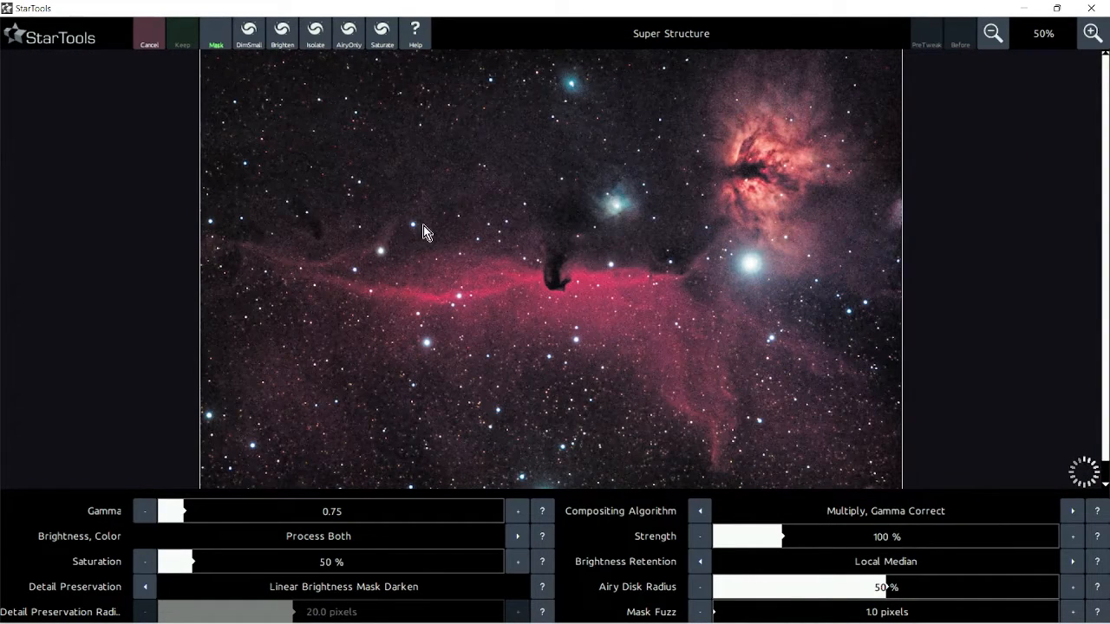
Compare the image before and after Super Structure, examining the stars, the dark background, the Horsehead and the Flame Nebula.
scroll(578, 163, "up", 5)
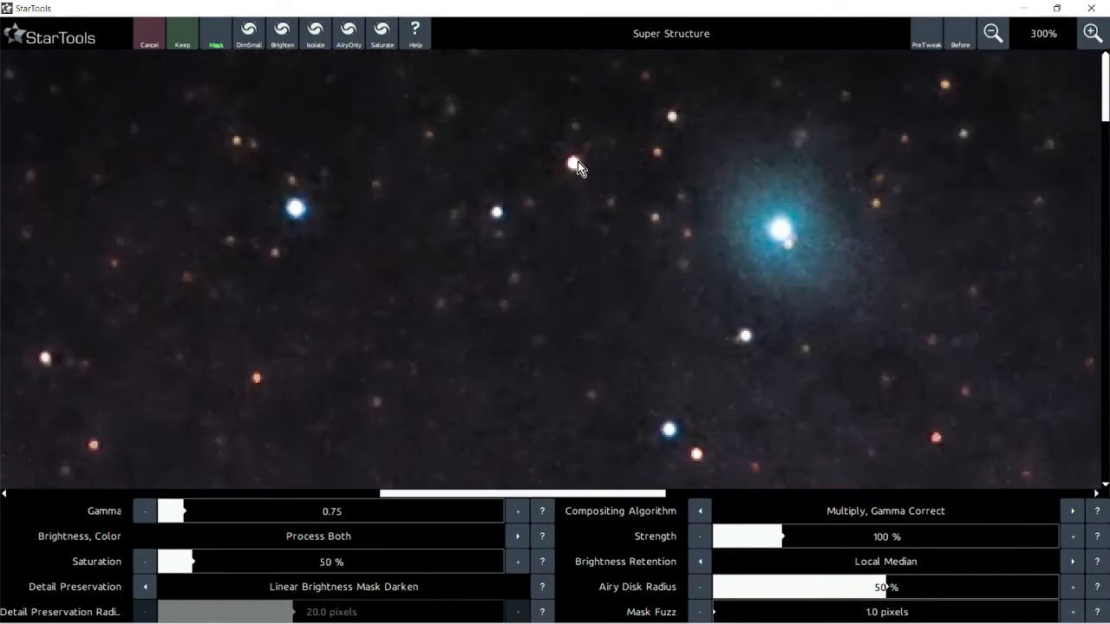
left_click(961, 46)
left_click(961, 46)
scroll(621, 278, "down", 4)
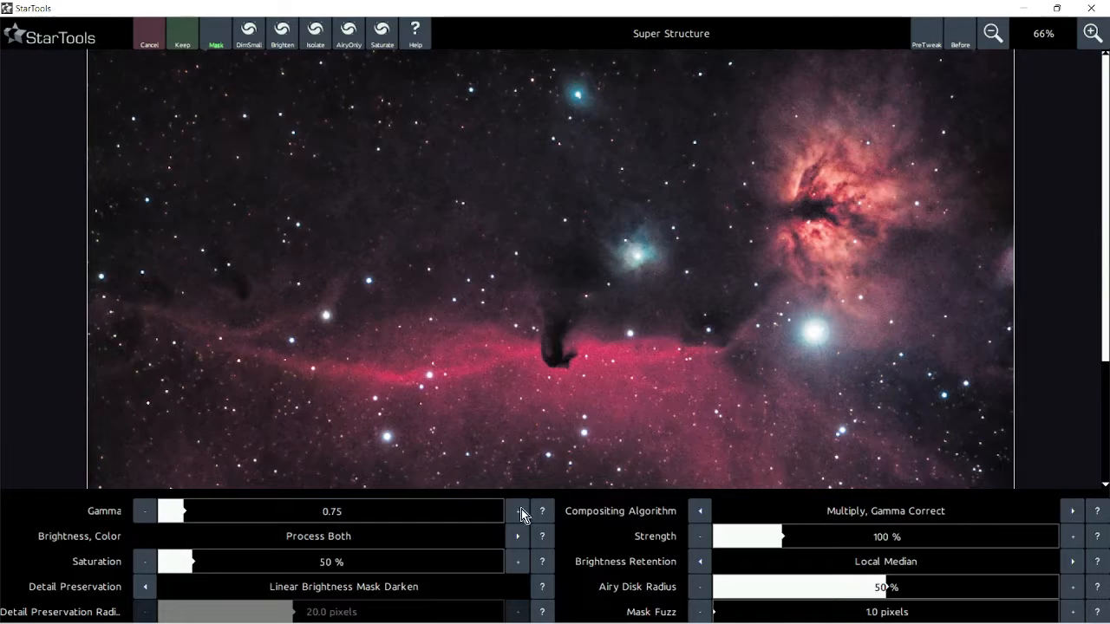
left_click(962, 46)
scroll(685, 328, "up", 1)
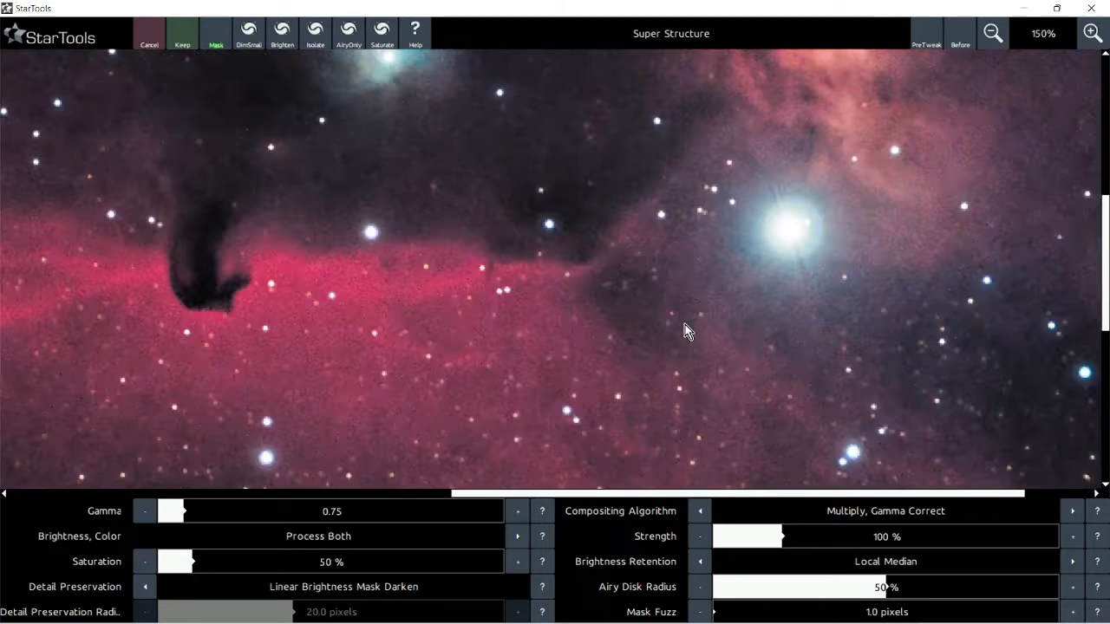
scroll(685, 328, "up", 1)
scroll(685, 324, "down", 2)
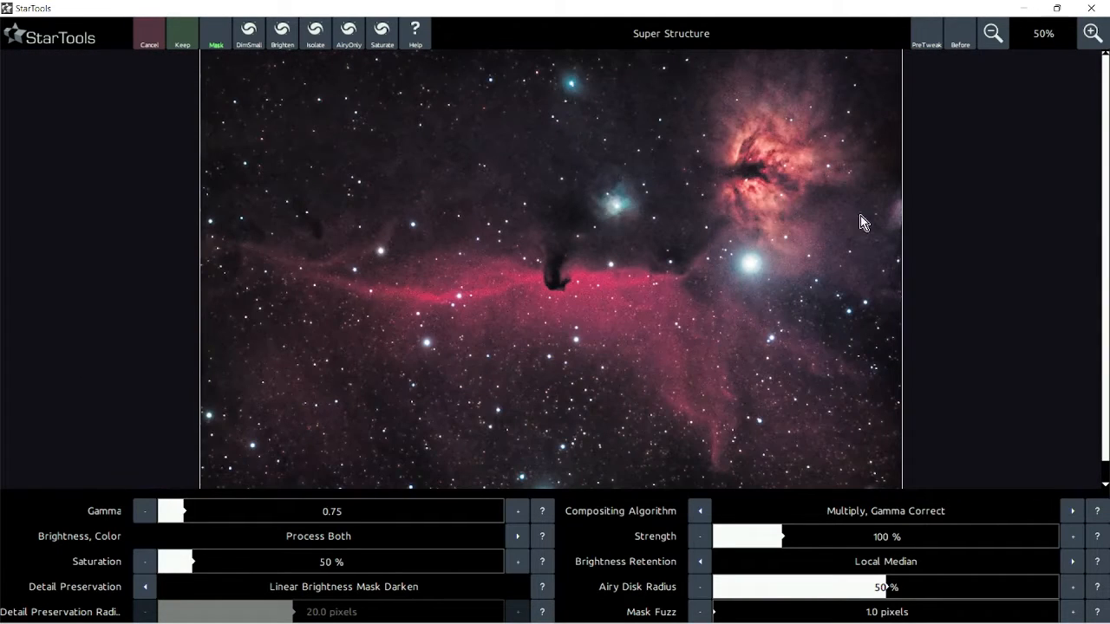
scroll(768, 303, "up", 1)
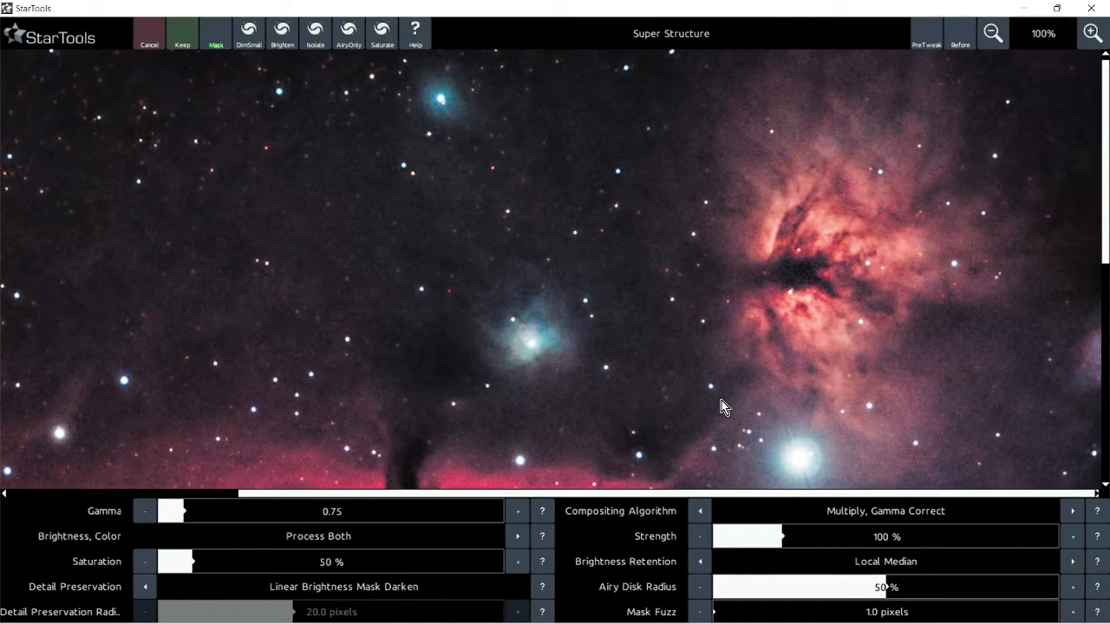
scroll(618, 348, "up", 1)
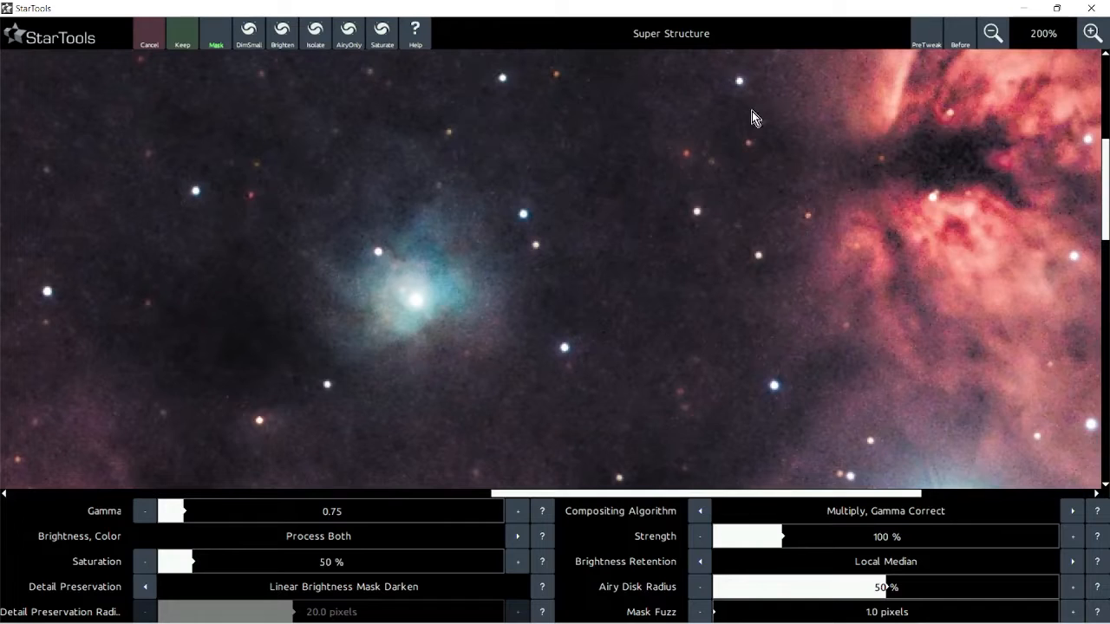
scroll(644, 191, "down", 1)
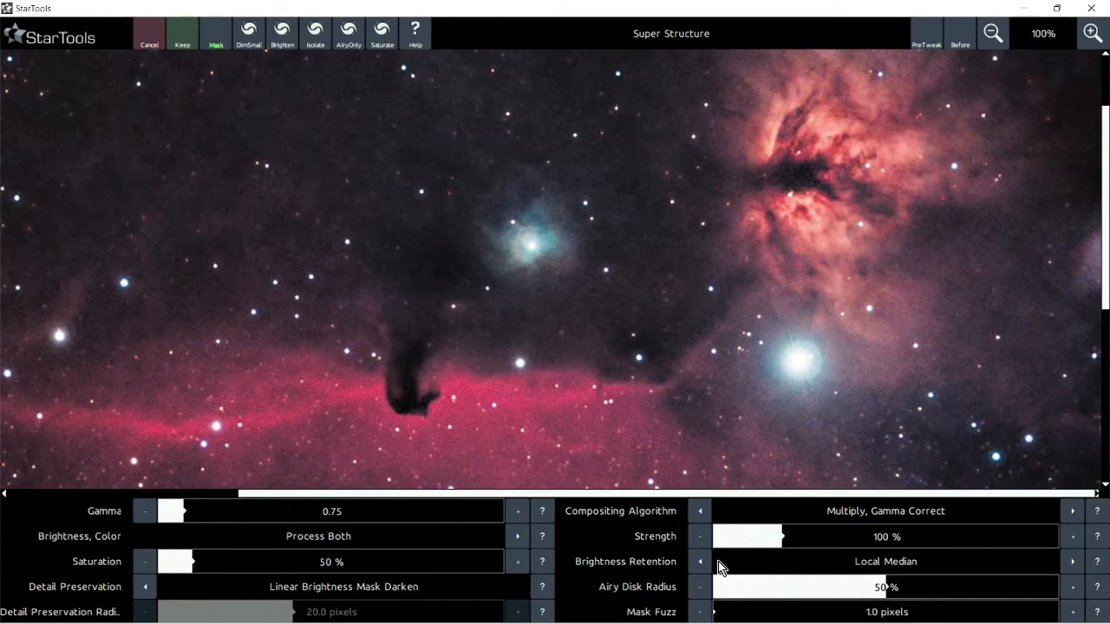
Set the Super Structure Strength to 85 % and keep the result.
left_click(769, 537)
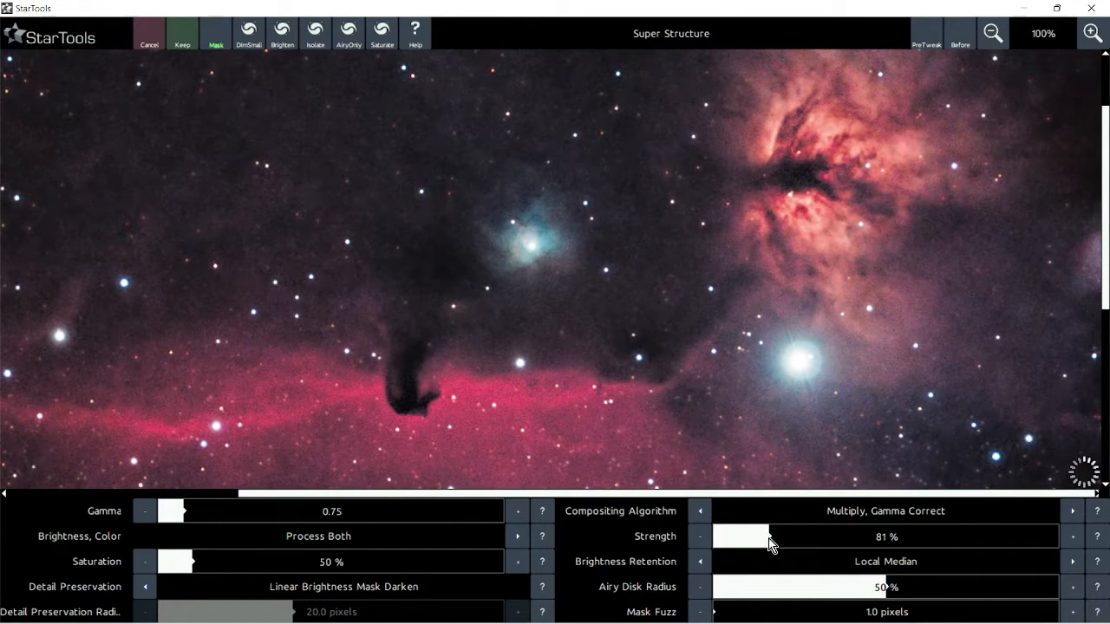
left_click_drag(766, 539, 724, 543)
scroll(646, 165, "up", 1)
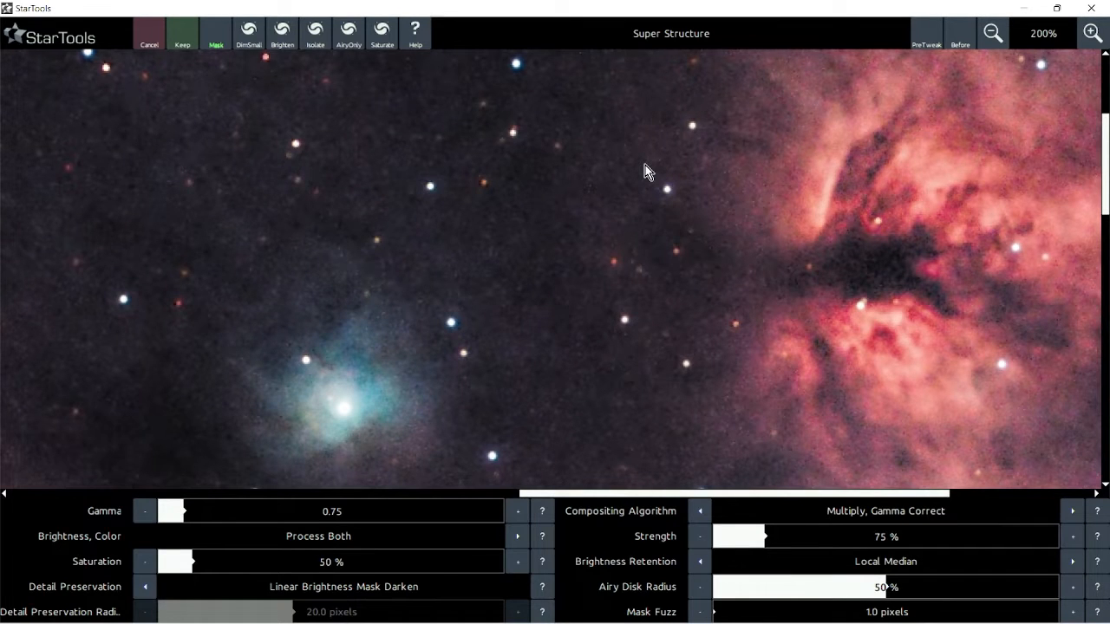
scroll(645, 165, "down", 2)
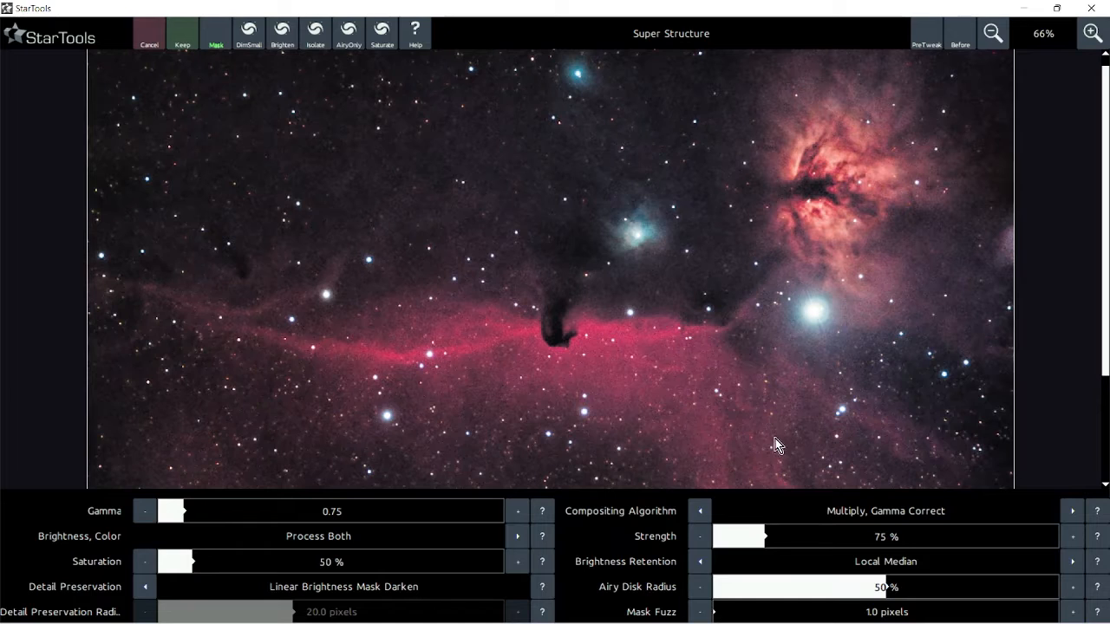
left_click(775, 542)
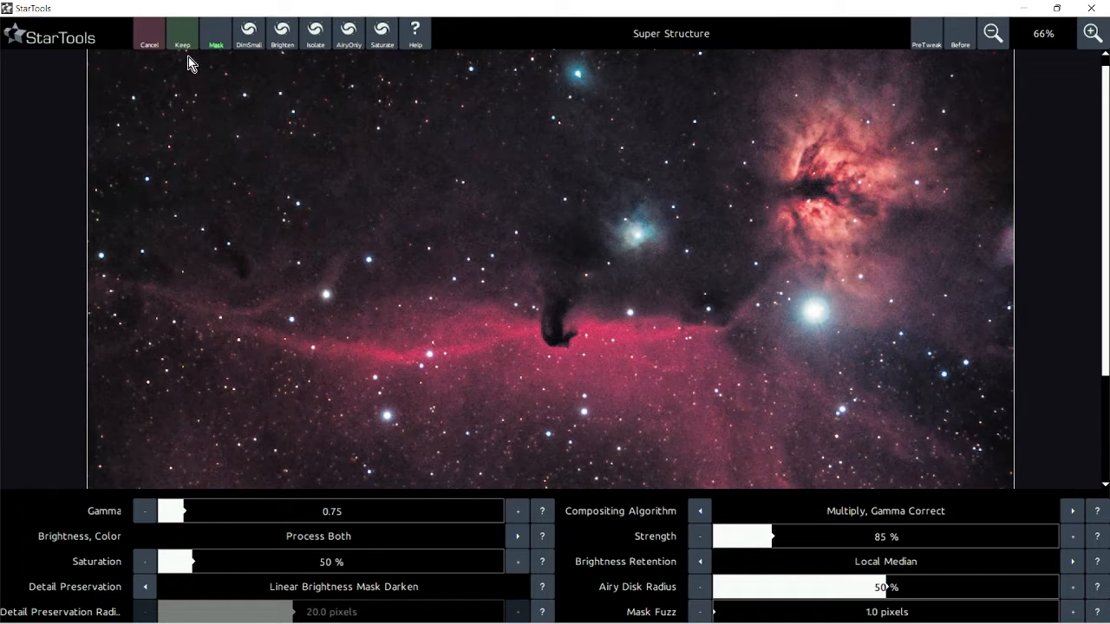
left_click(182, 41)
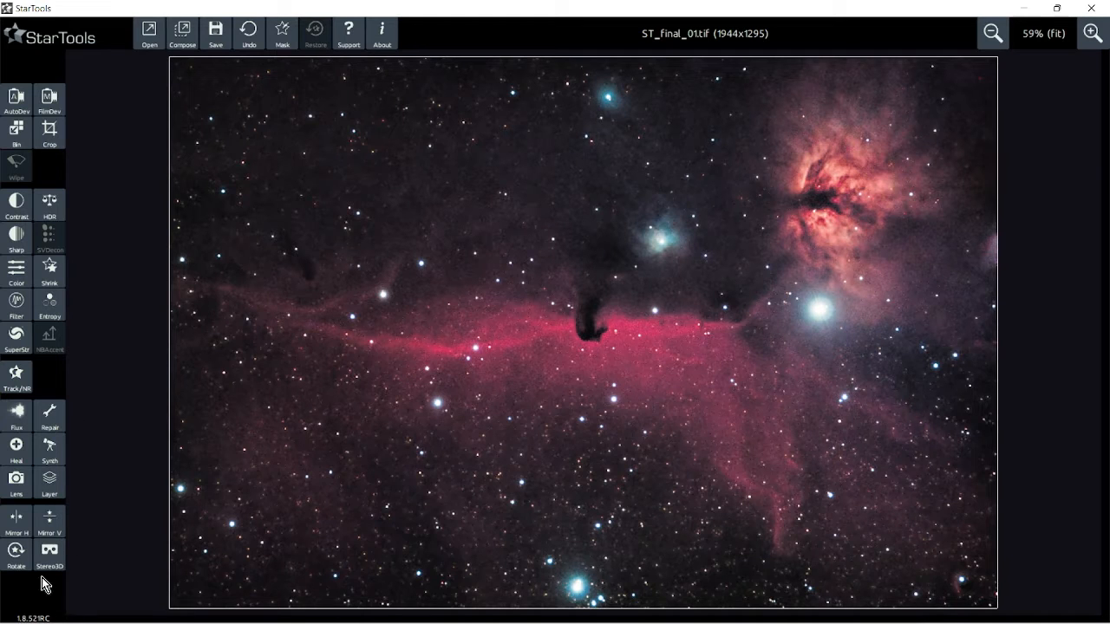
Rotate the whole image by 180 degrees and keep the result.
left_click(13, 556)
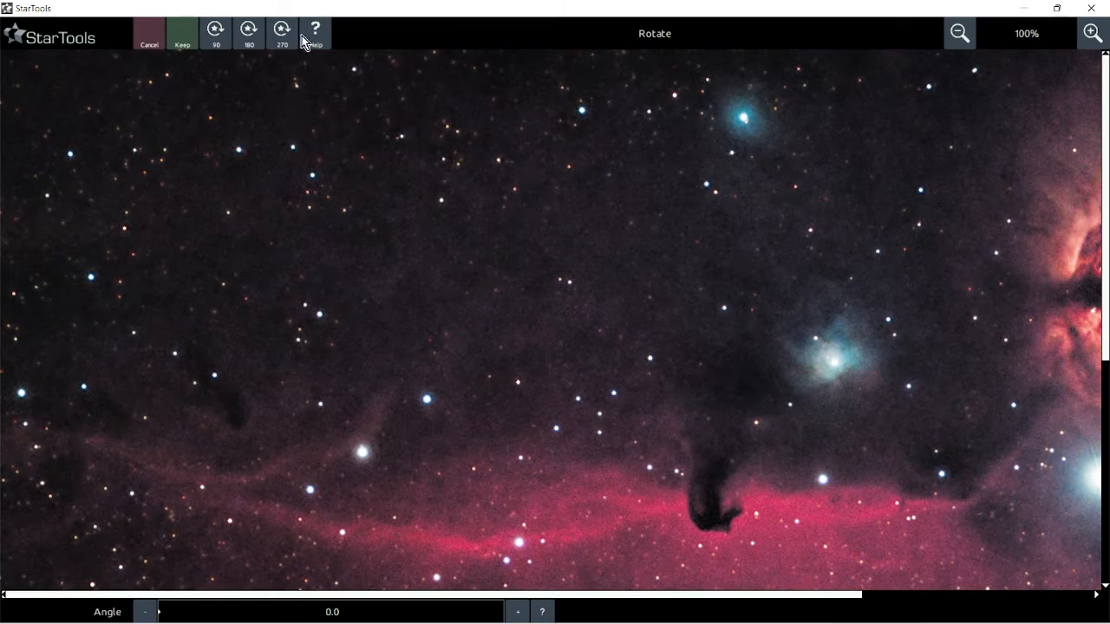
left_click(249, 35)
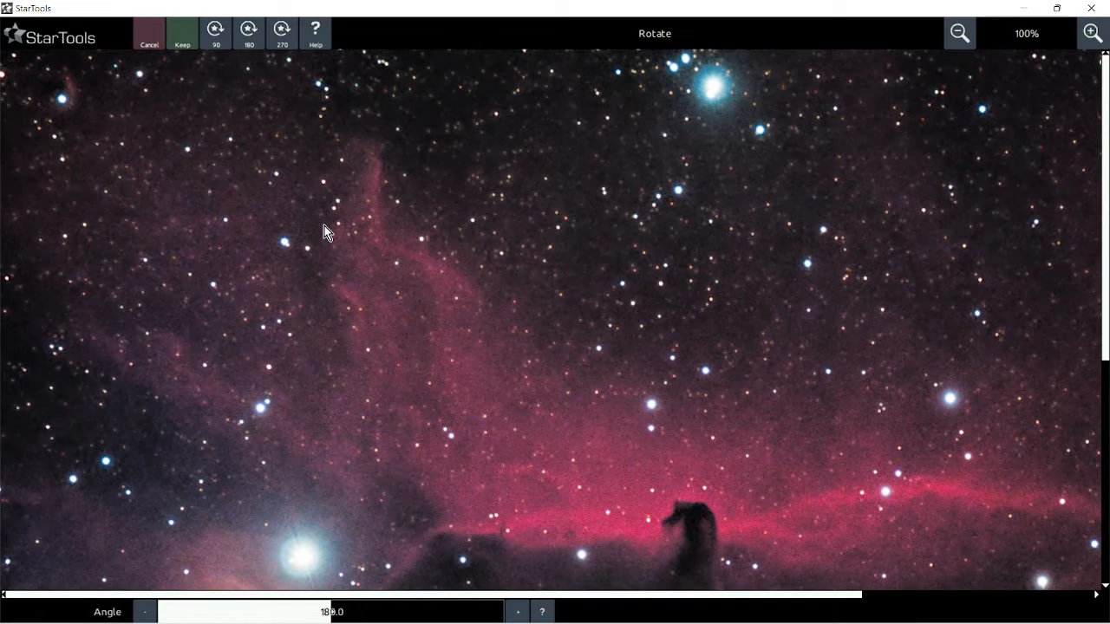
left_click(182, 42)
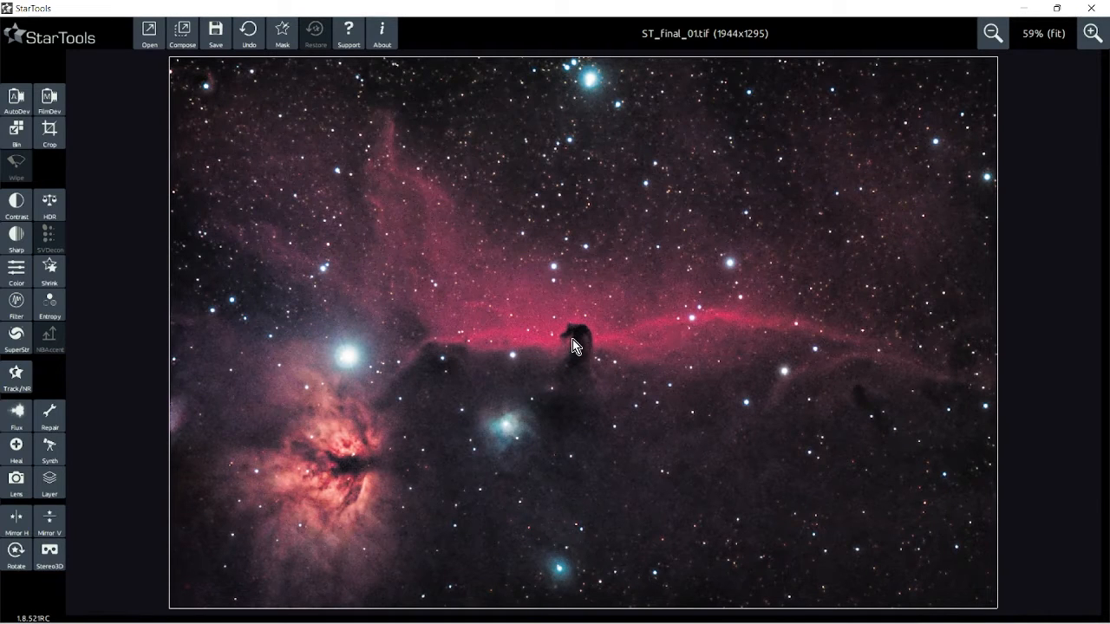
Examine the rotated image up close around the Horsehead, the red nebula band and the faint upper nebula plume.
scroll(626, 317, "up", 4)
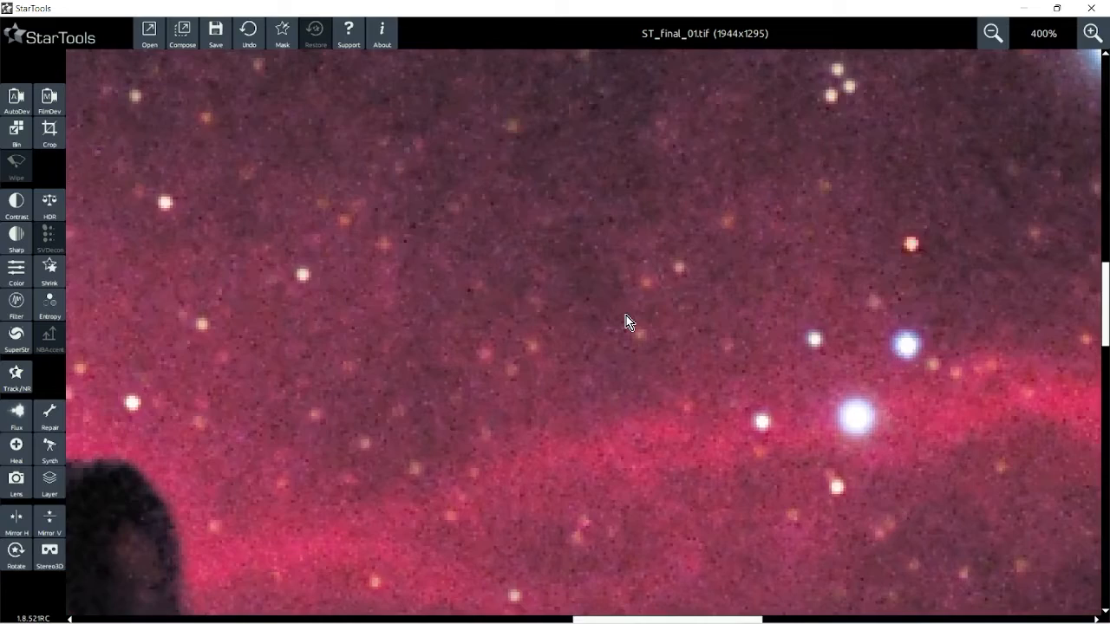
scroll(627, 321, "down", 3)
scroll(626, 321, "up", 2)
scroll(627, 320, "down", 3)
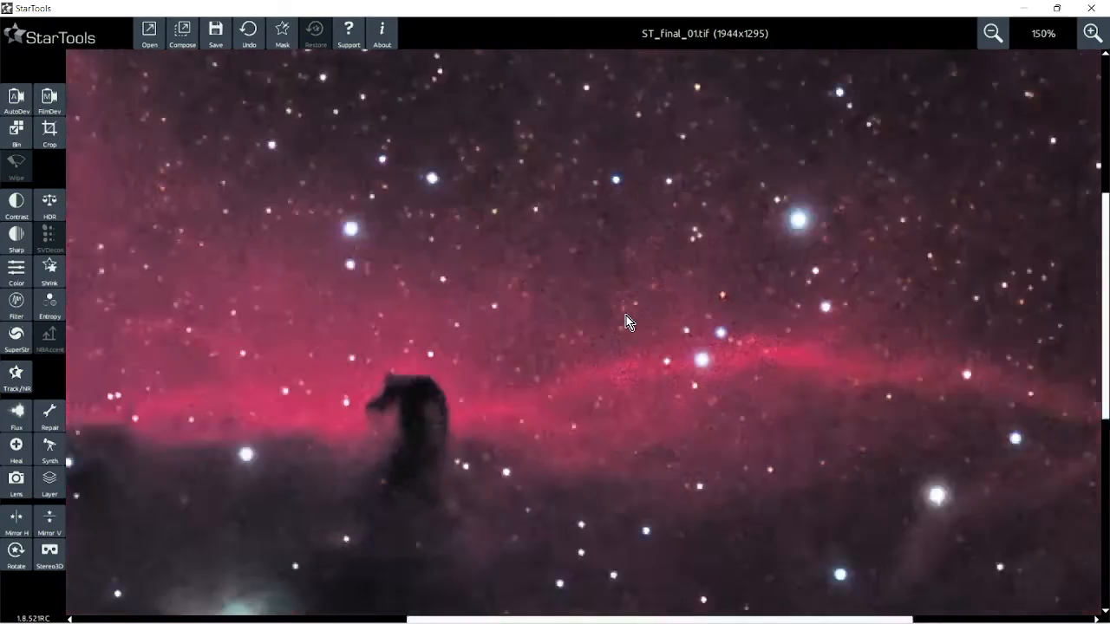
scroll(626, 320, "down", 3)
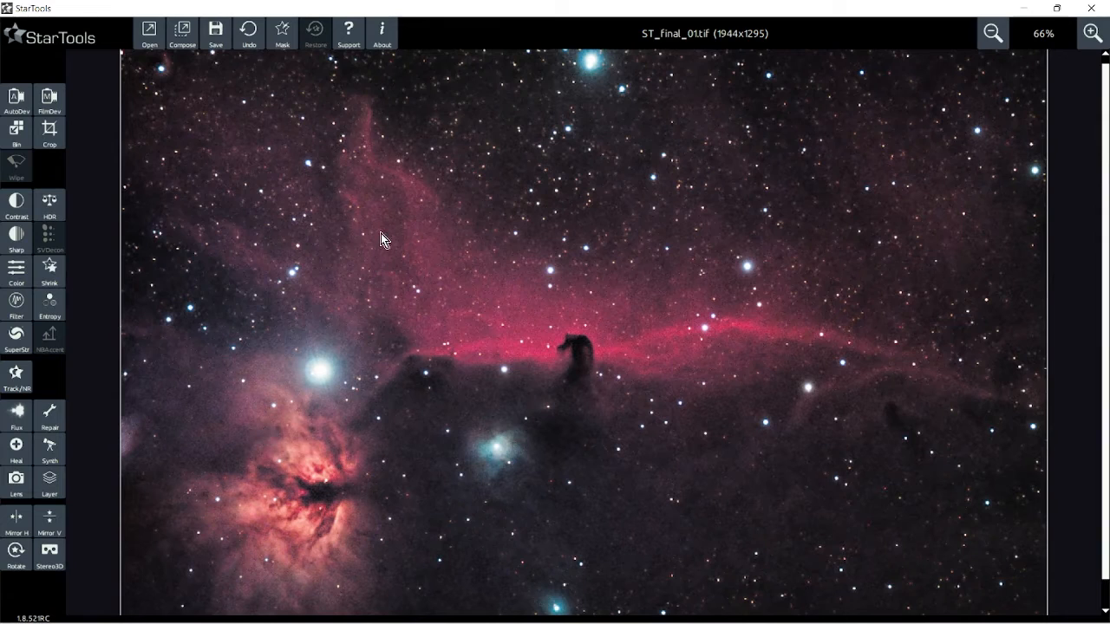
scroll(381, 233, "up", 3)
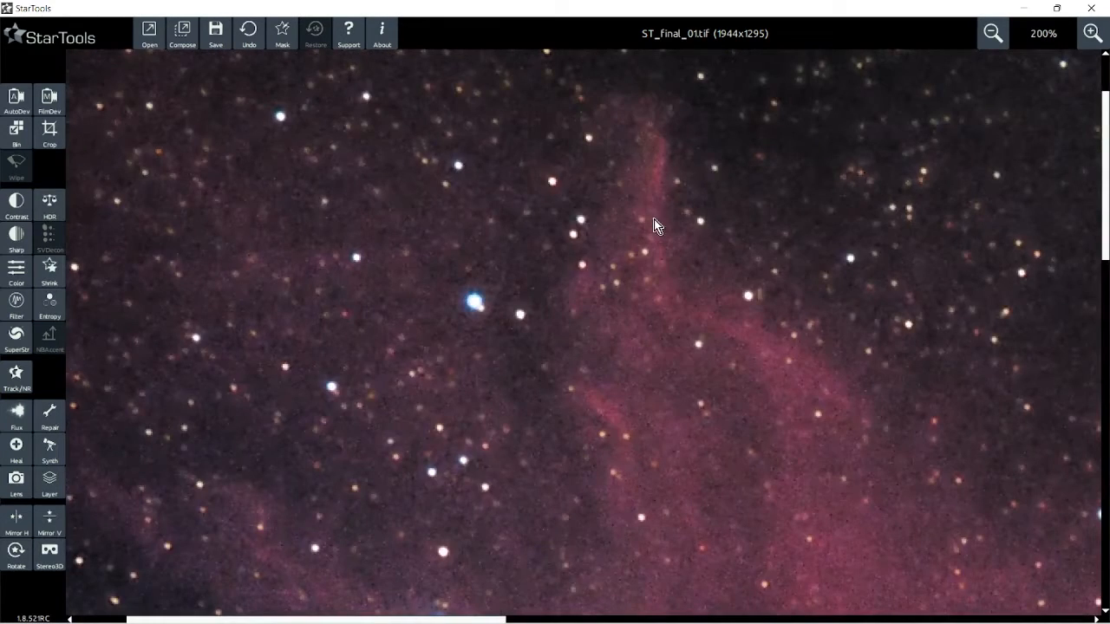
scroll(660, 234, "down", 3)
scroll(796, 394, "down", 1)
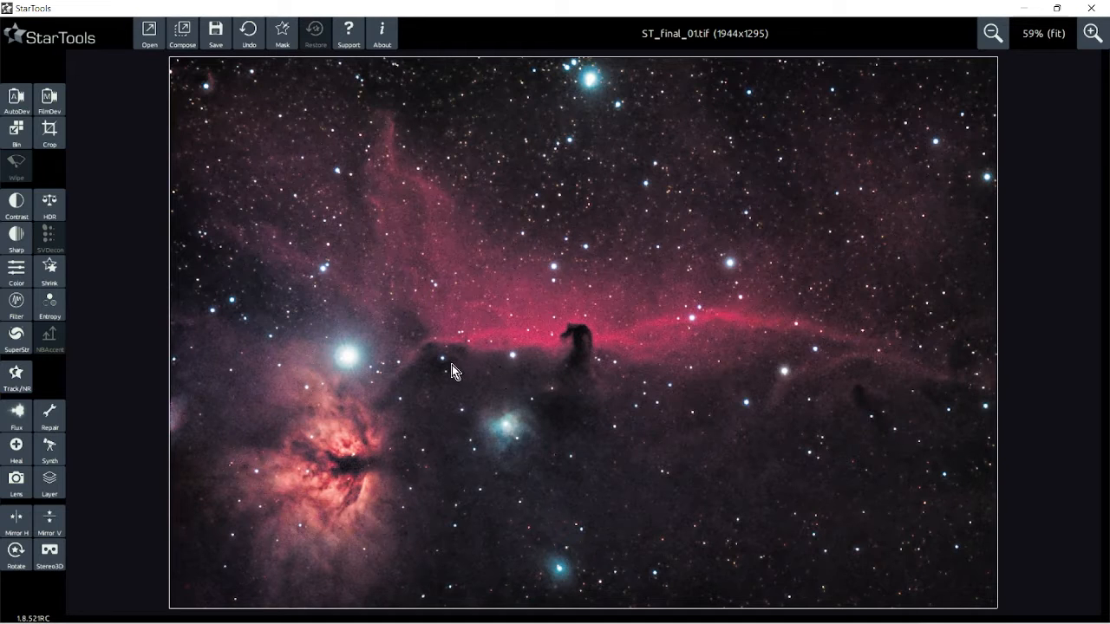
Save the rotated image in the HorseHead folder as ST_final_01, overwriting the existing file.
left_click(217, 42)
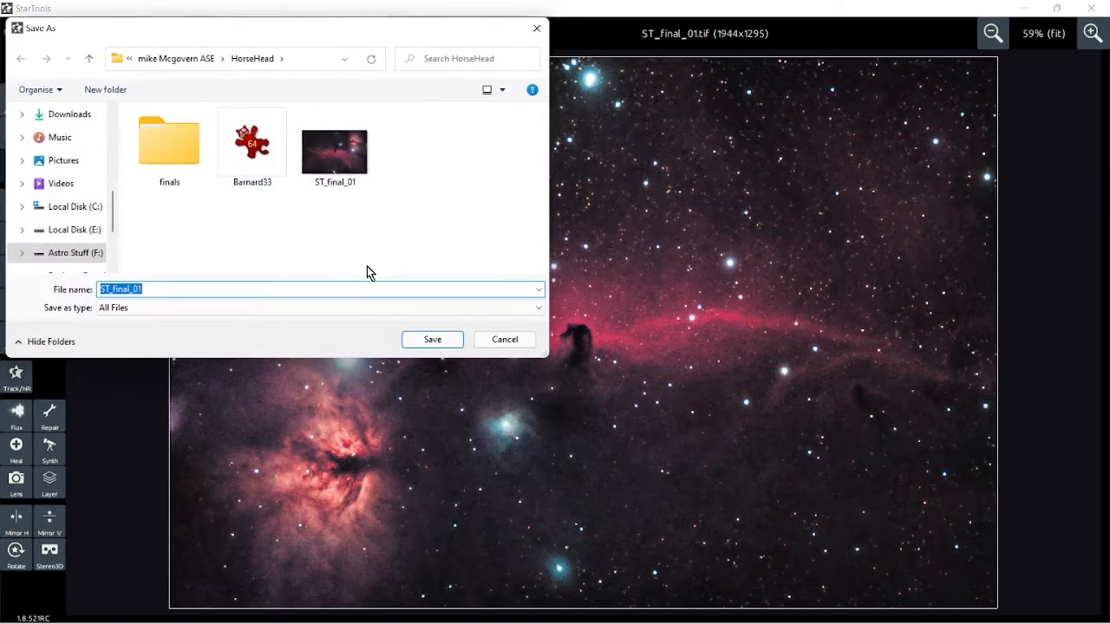
left_click(343, 152)
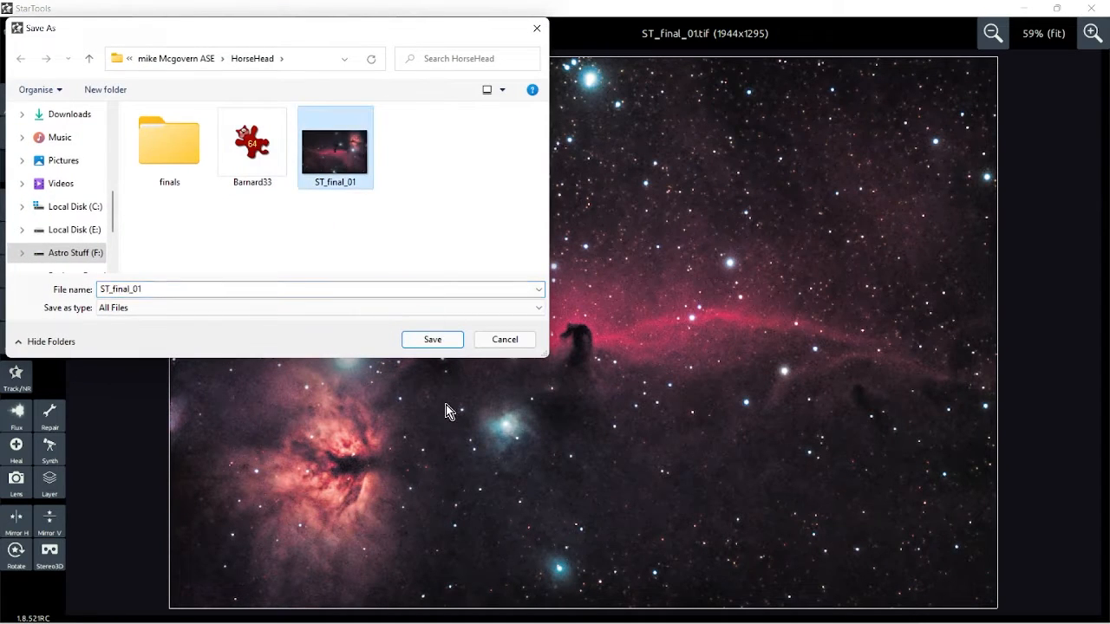
left_click(431, 339)
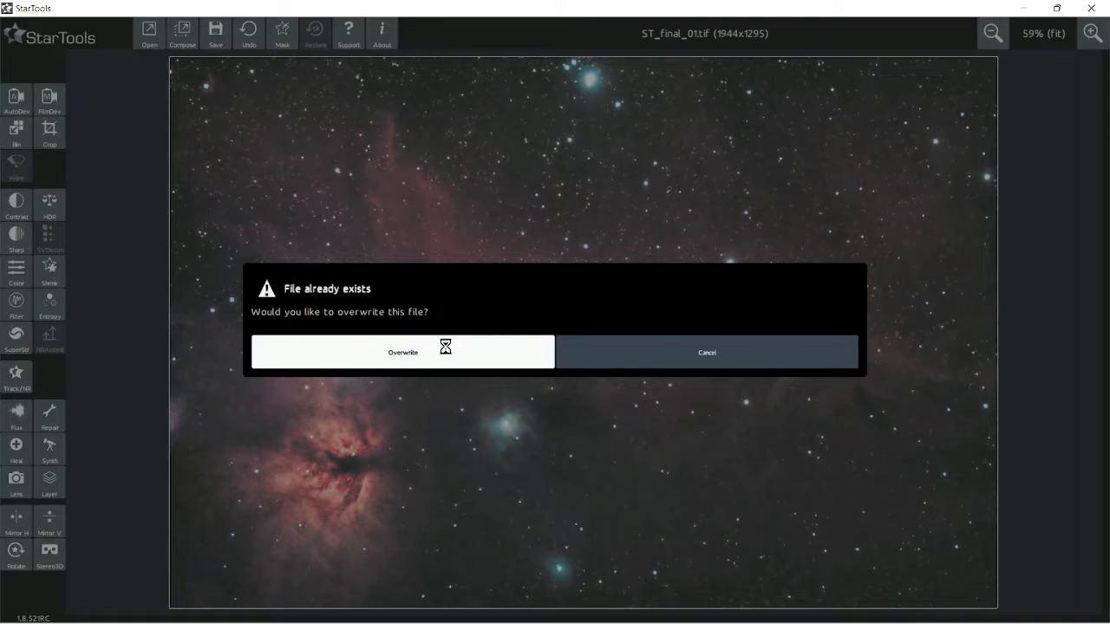
left_click(445, 347)
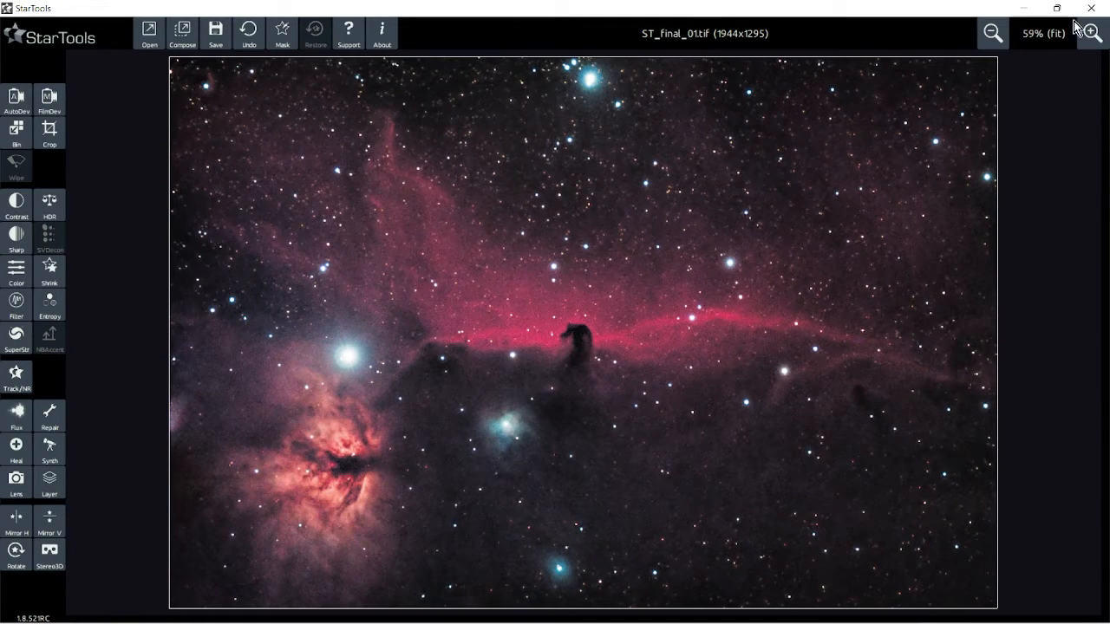
Close StarTools and confirm the exit.
key("alt+F4")
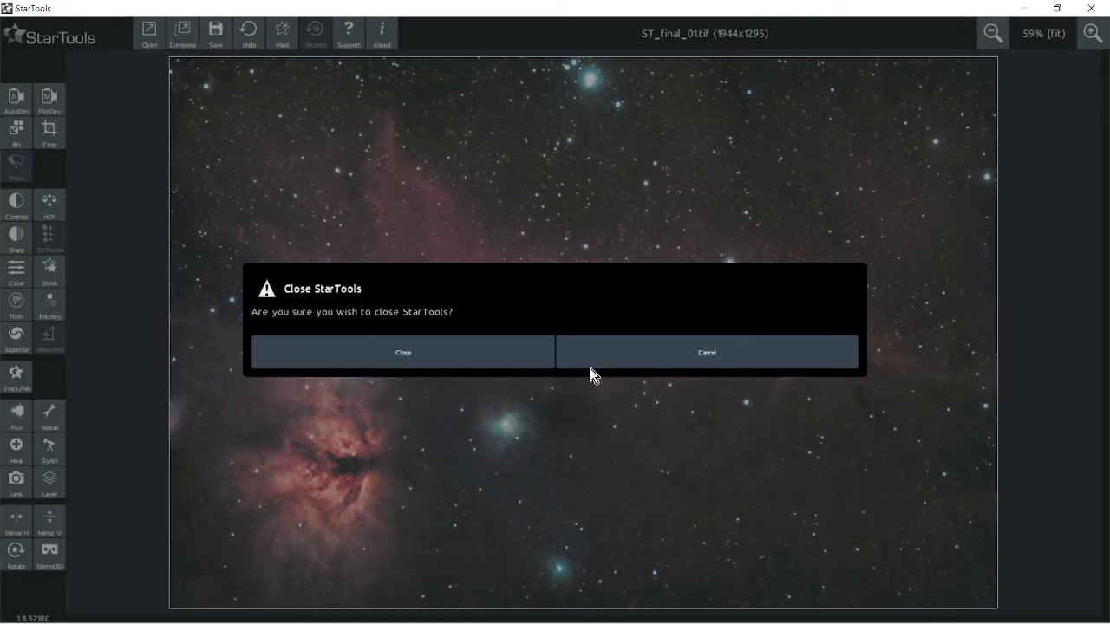
left_click(427, 354)
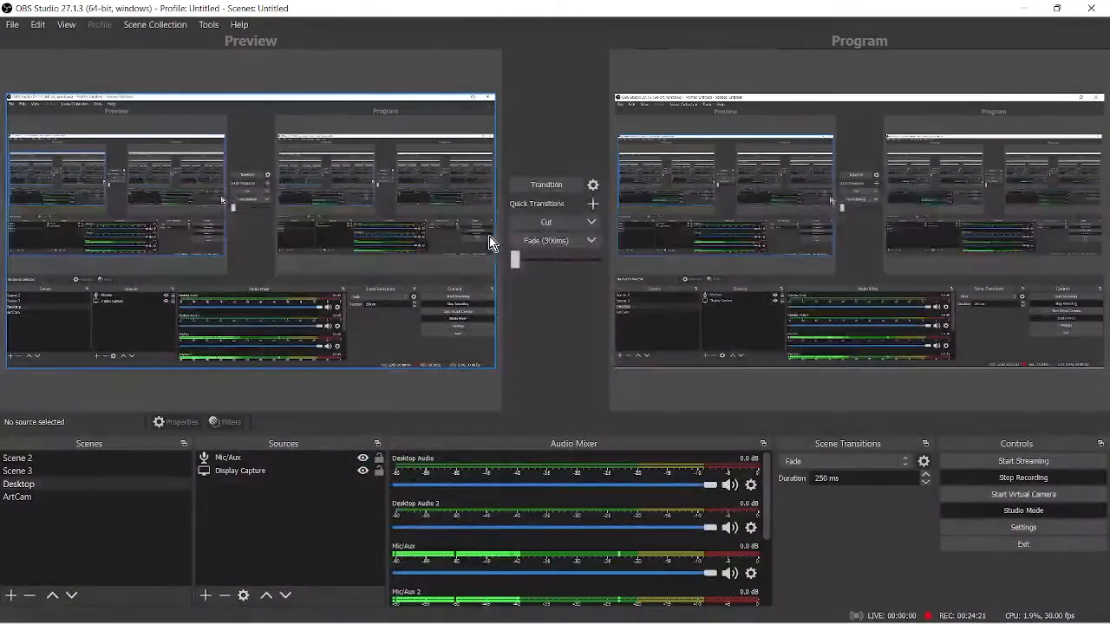
mouse_move(858, 612)
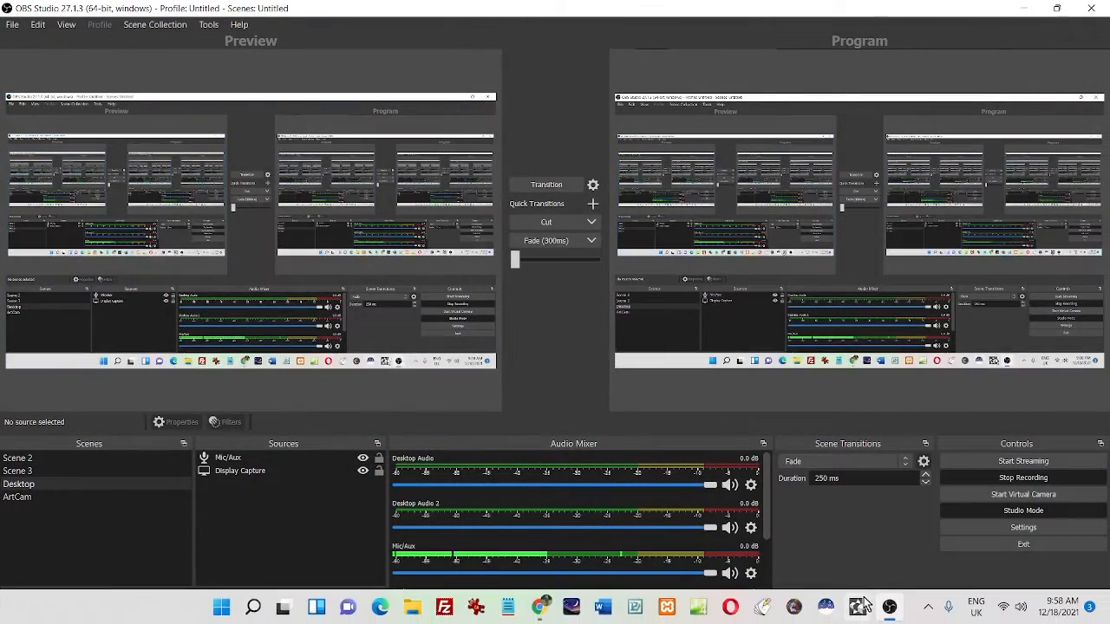
Switch to Siril, open ST_final_01.tif from the HorseHead folder on the Astro Stuff (F:) drive, and display it in RGB.
left_click(826, 608)
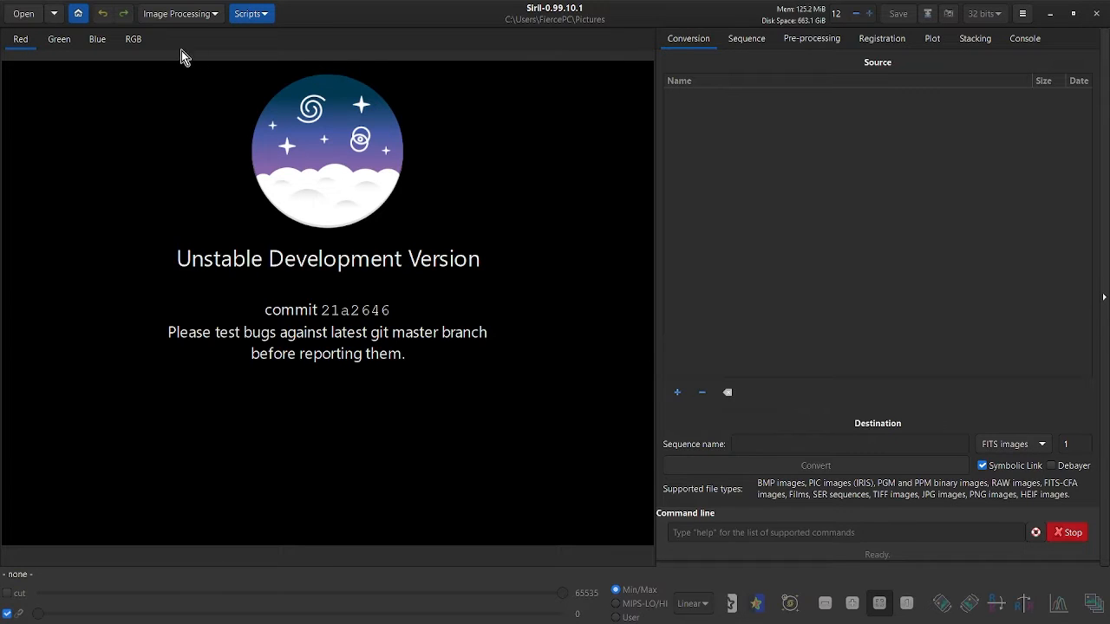
left_click(21, 14)
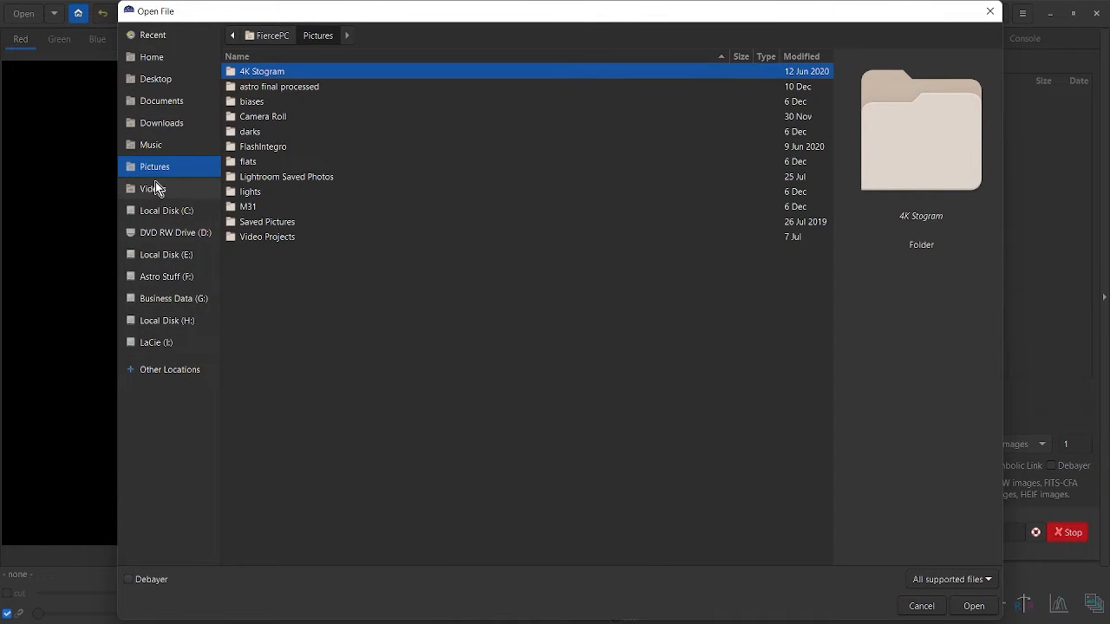
left_click(173, 277)
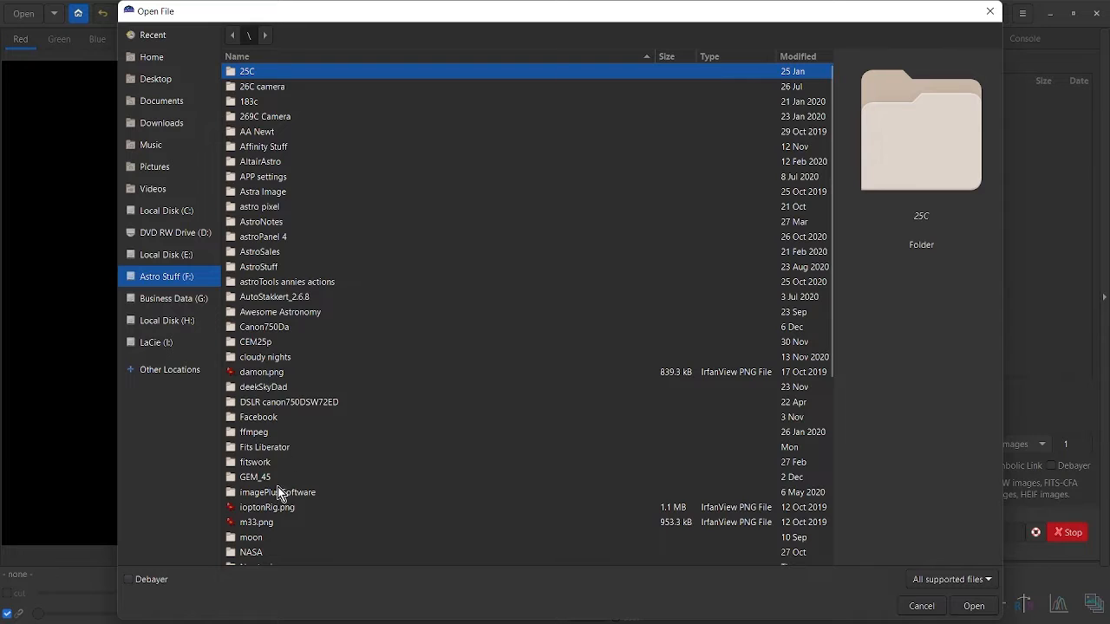
left_click(259, 420)
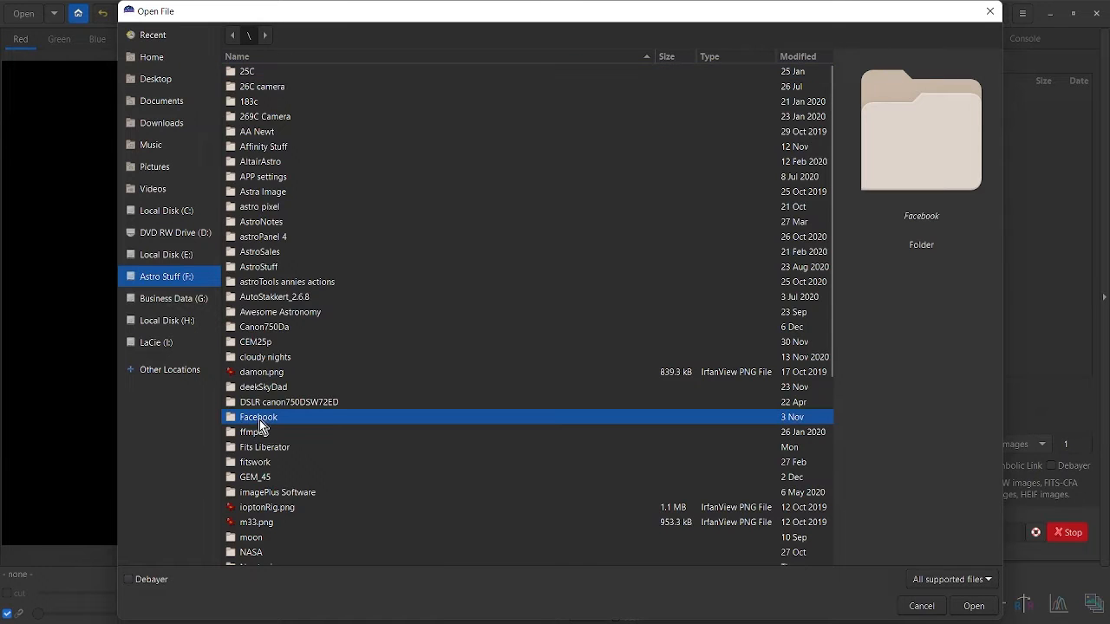
double_click(260, 415)
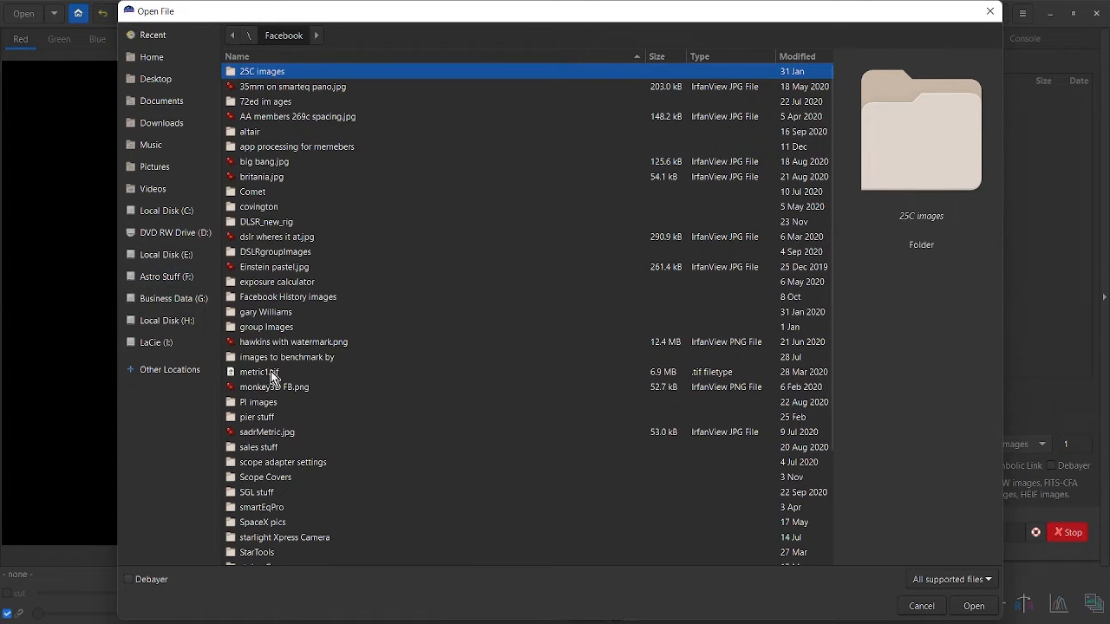
double_click(295, 146)
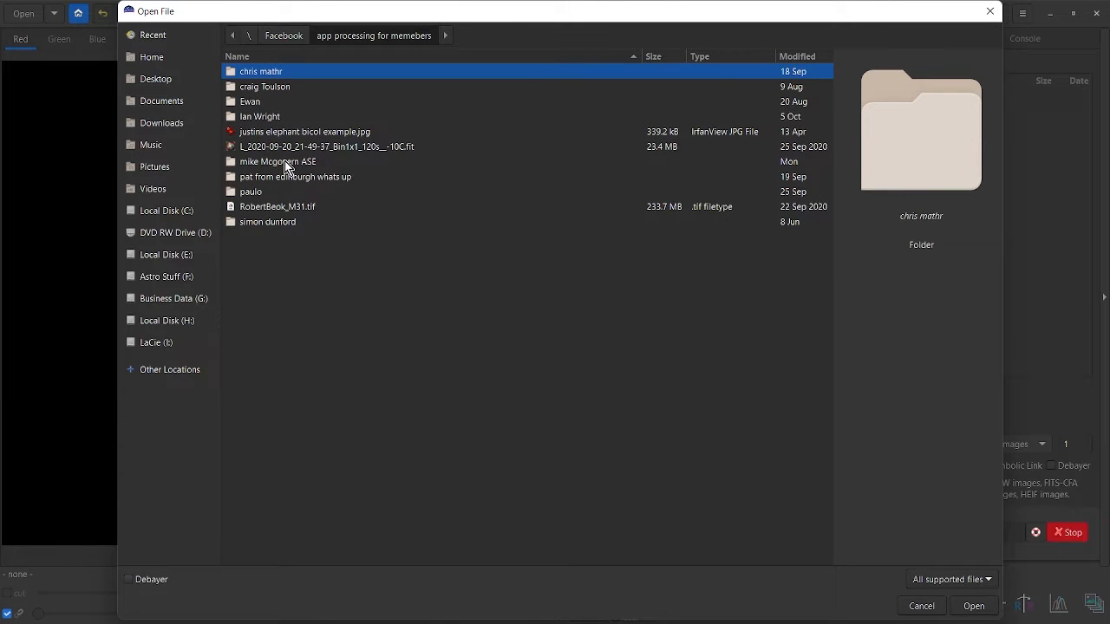
double_click(285, 160)
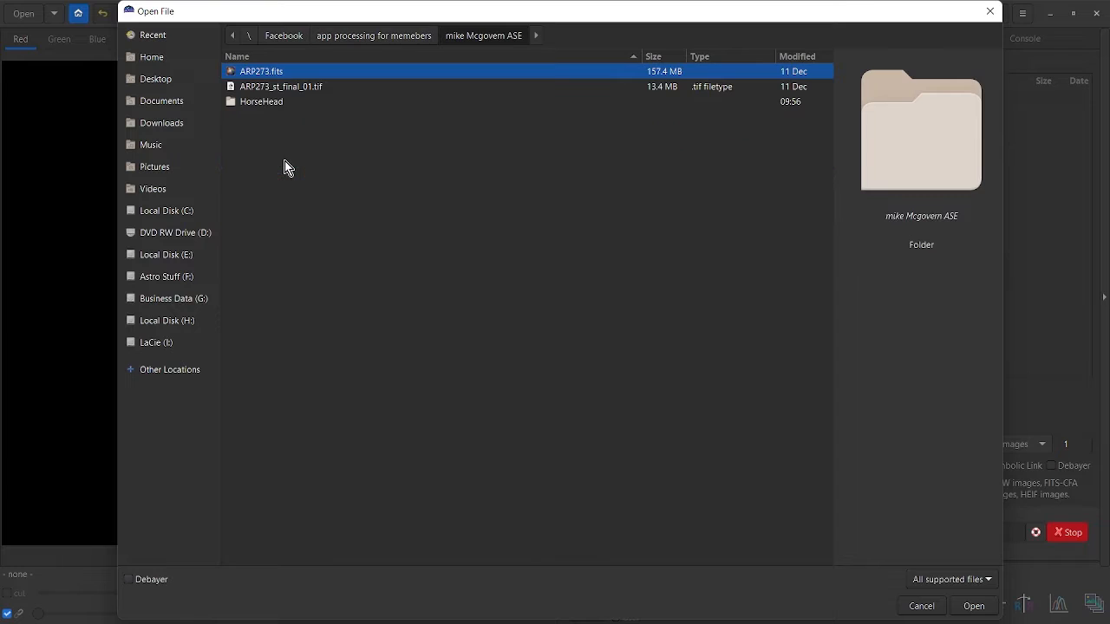
double_click(275, 100)
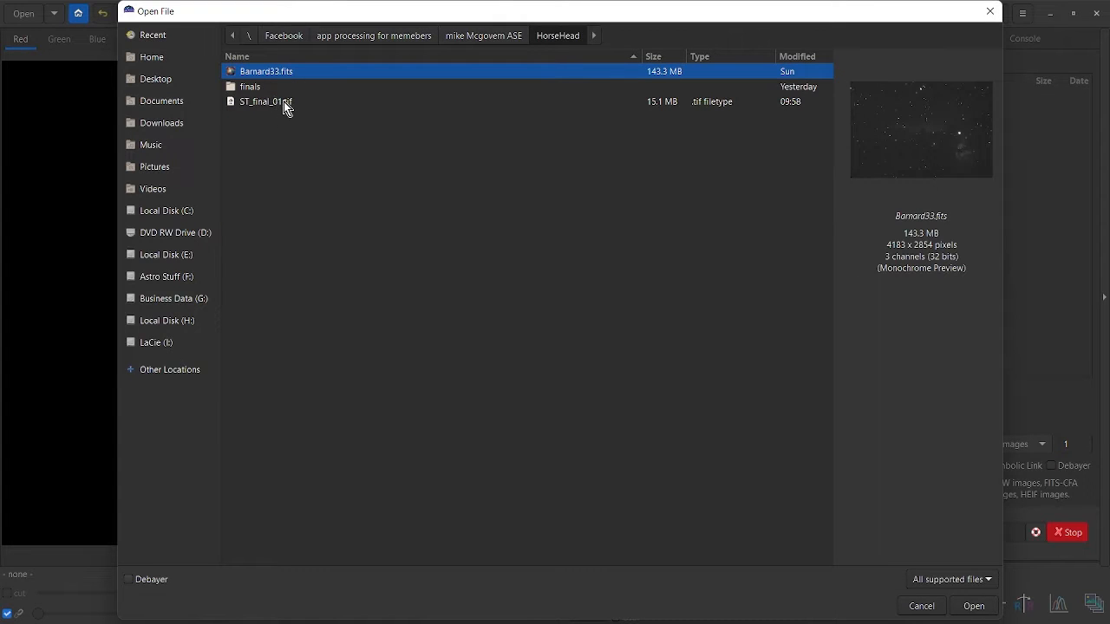
left_click(284, 103)
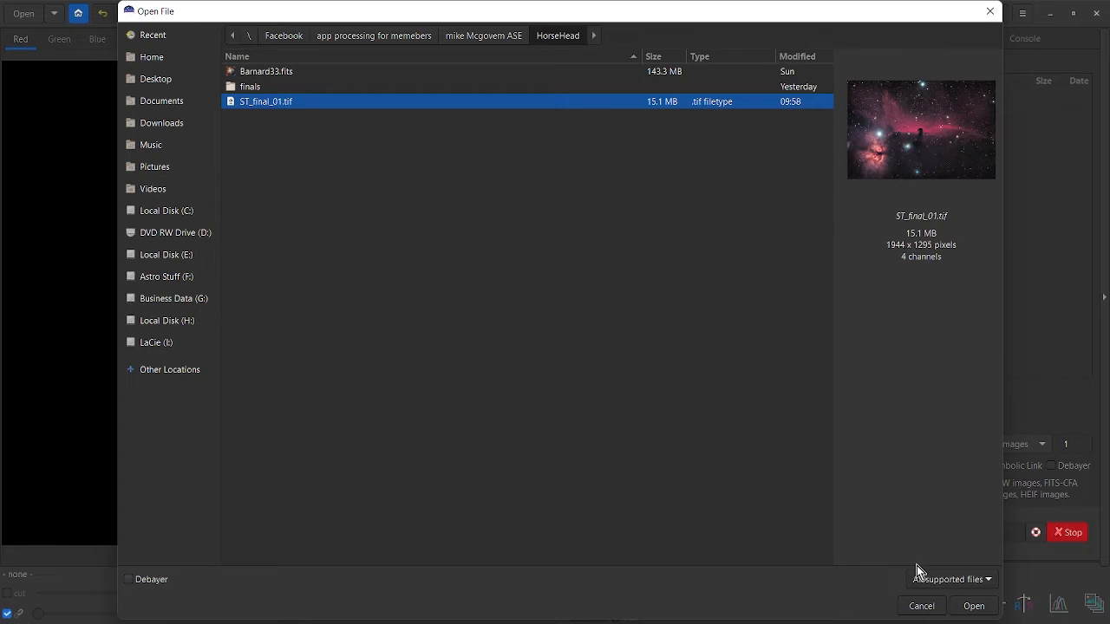
left_click(973, 606)
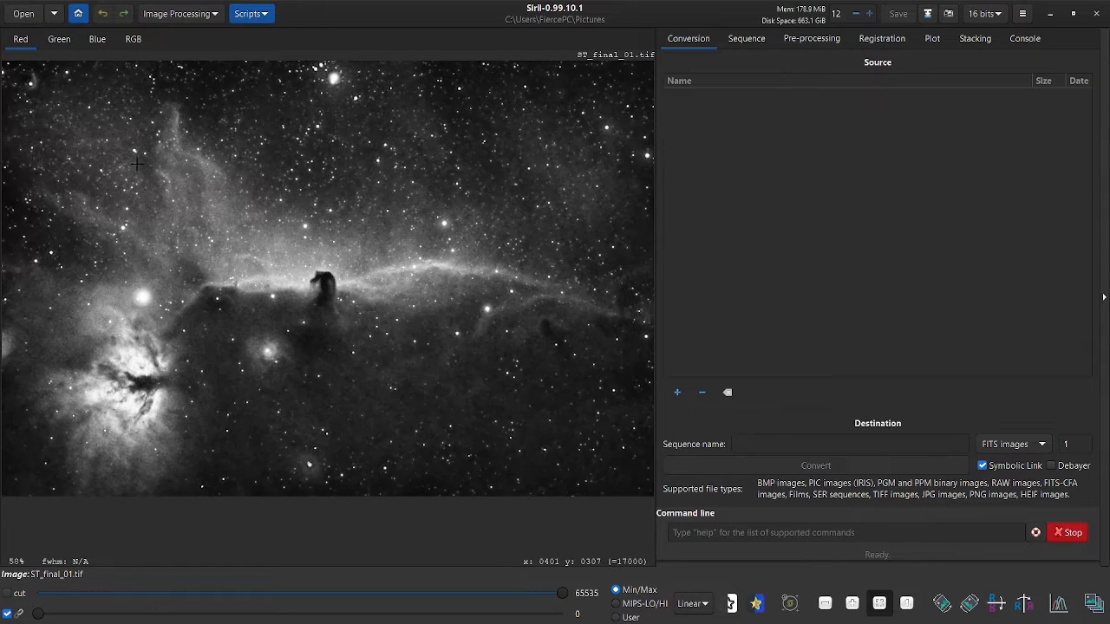
left_click(133, 39)
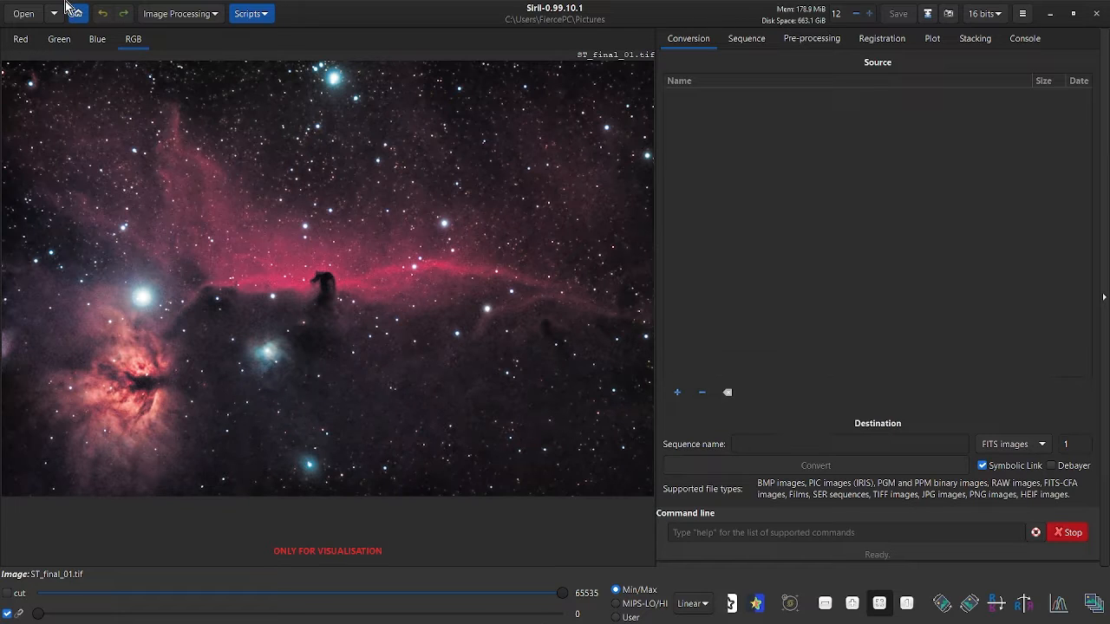
Remove green noise from the image using the Average Neutral protection method with lightness preserved.
left_click(150, 16)
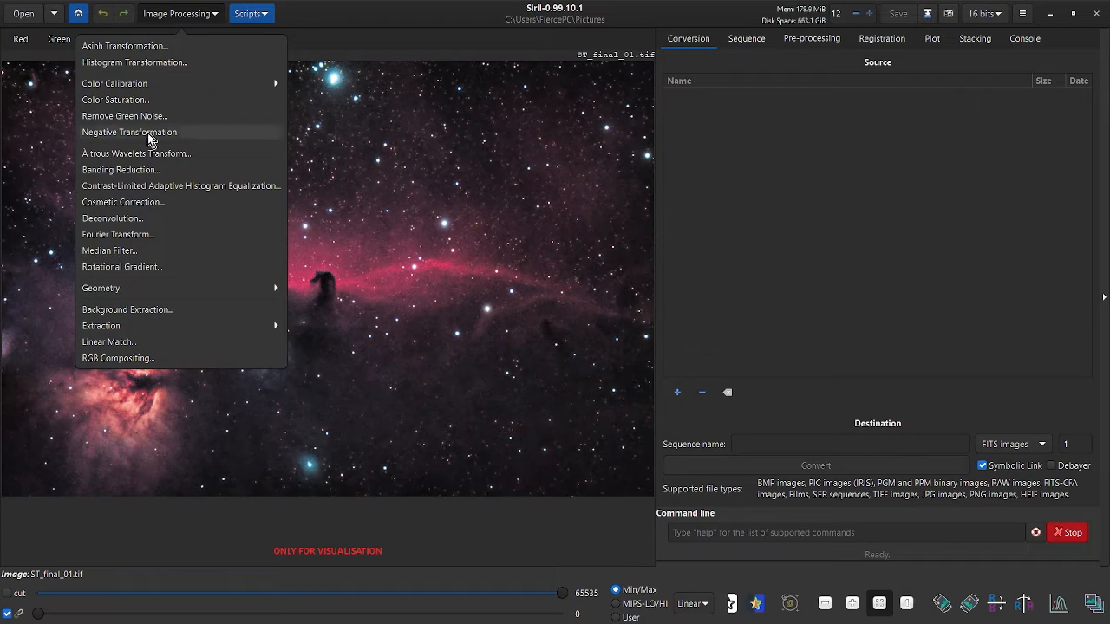
left_click(171, 118)
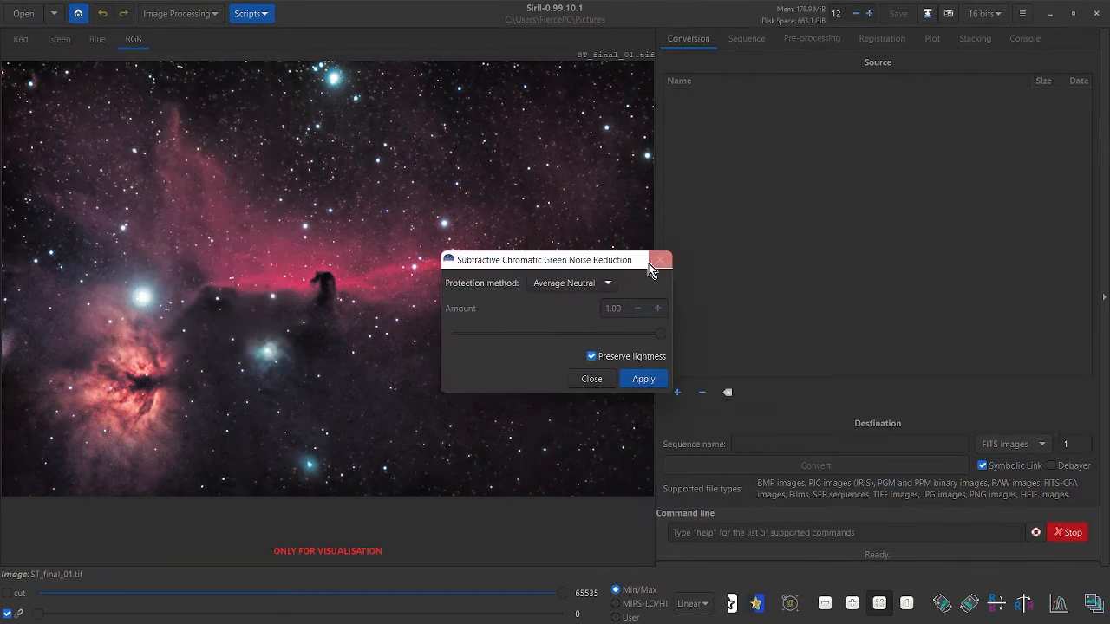
left_click_drag(595, 264, 802, 240)
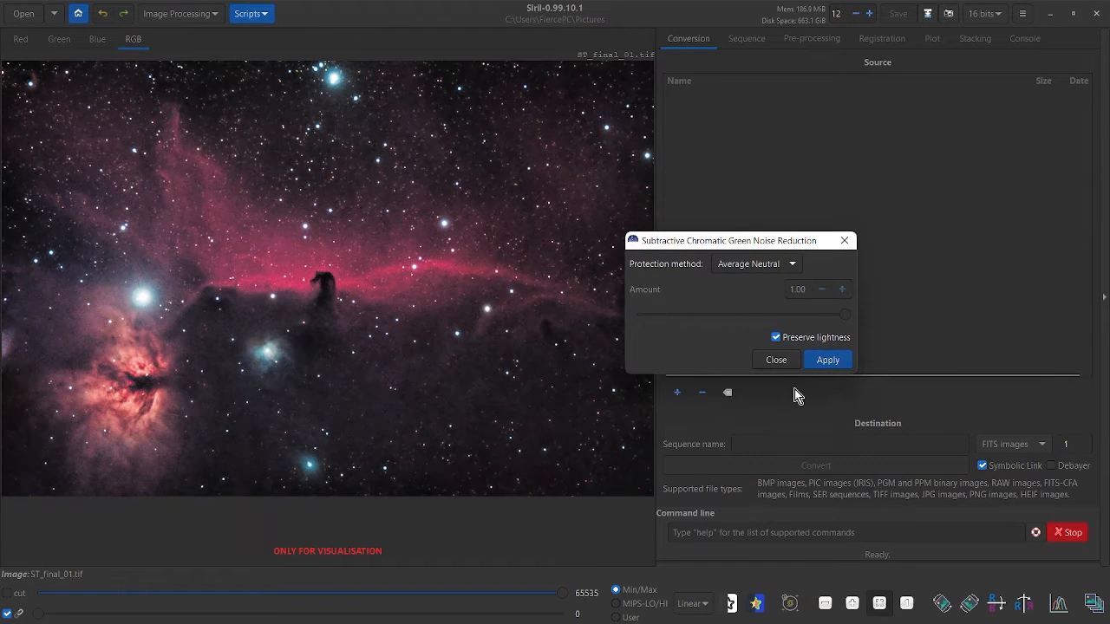
left_click(824, 361)
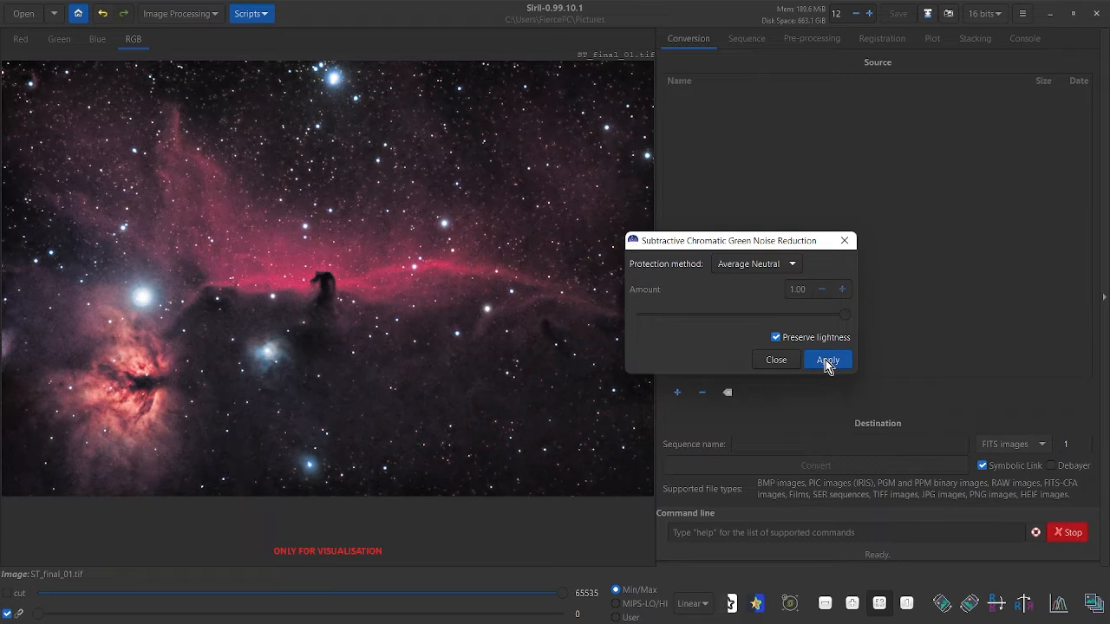
left_click(774, 360)
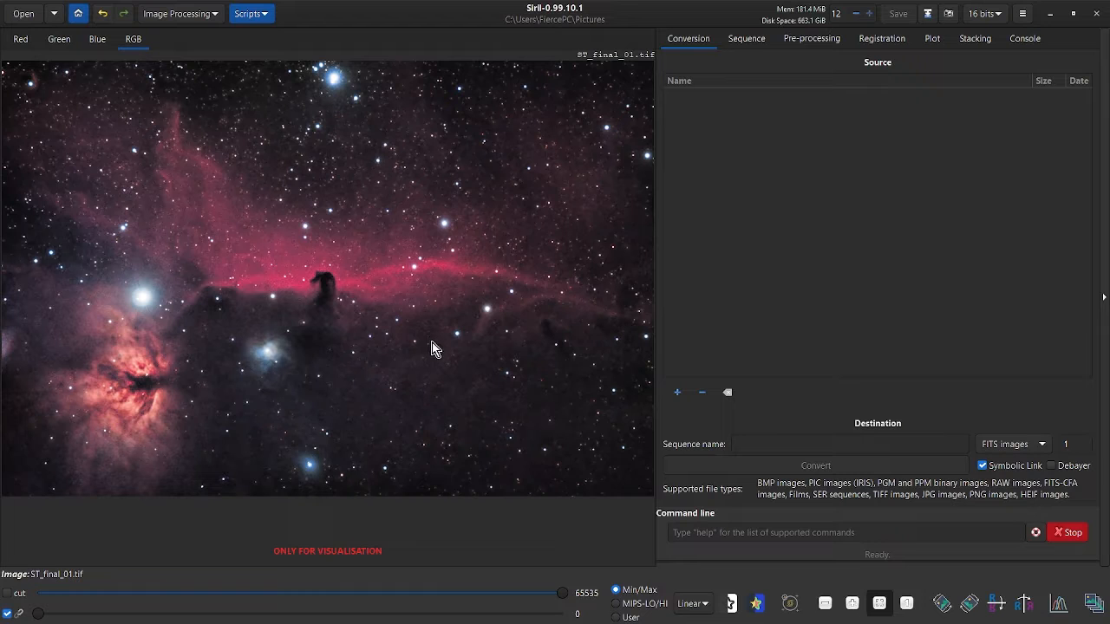
Save the RGB image as an uncompressed 16-bit TIFF named ST_fina_01_siril.
scroll(385, 285, "up", 8)
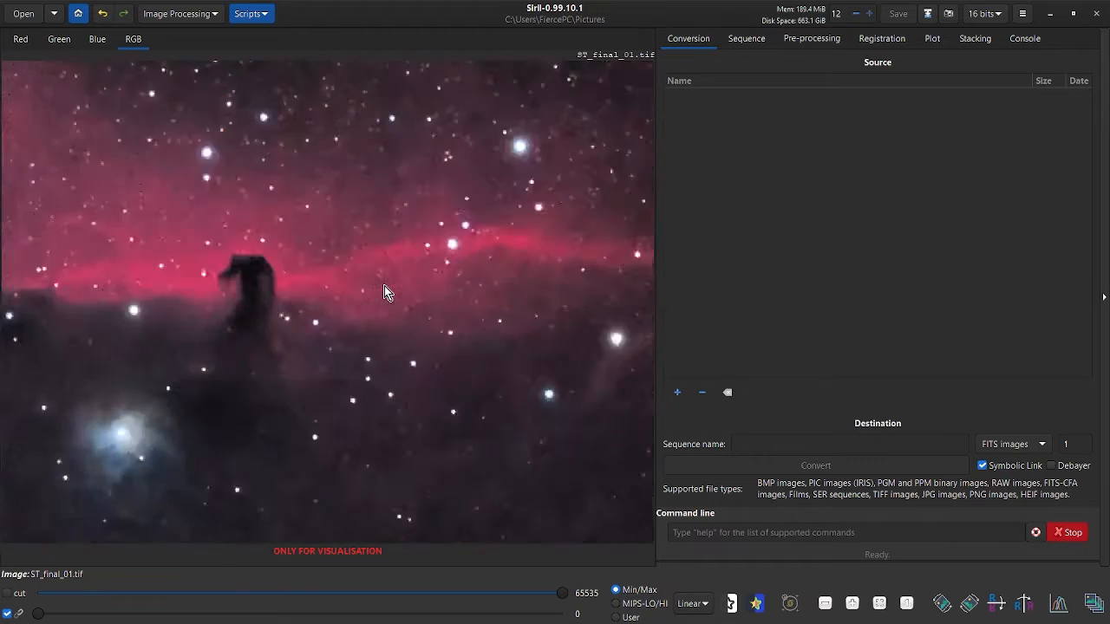
scroll(384, 286, "down", 10)
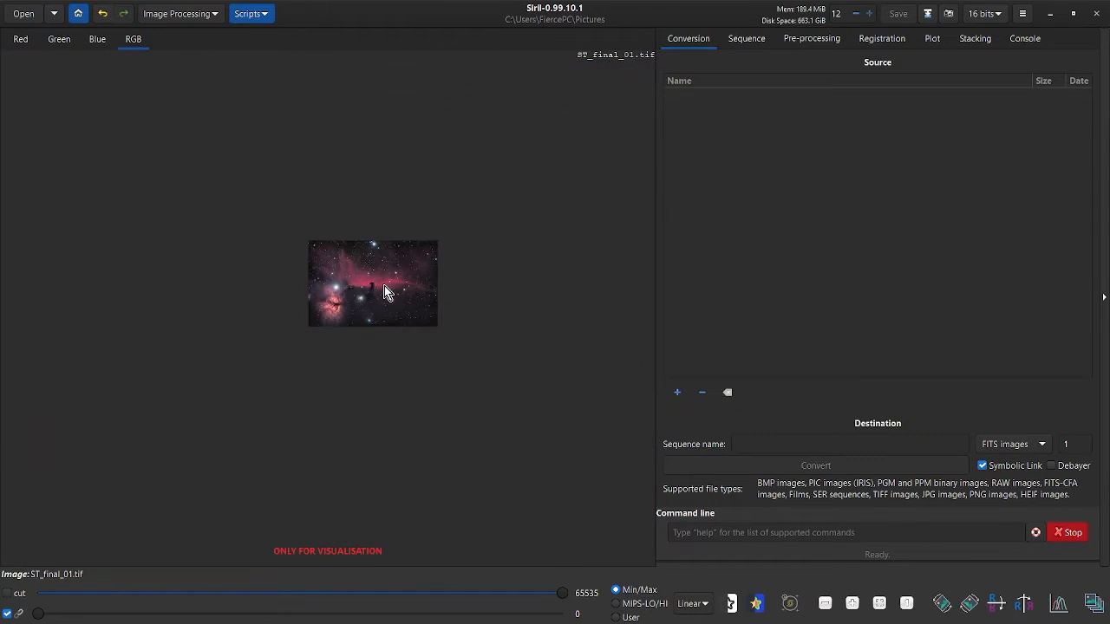
scroll(384, 285, "up", 4)
scroll(385, 285, "down", 2)
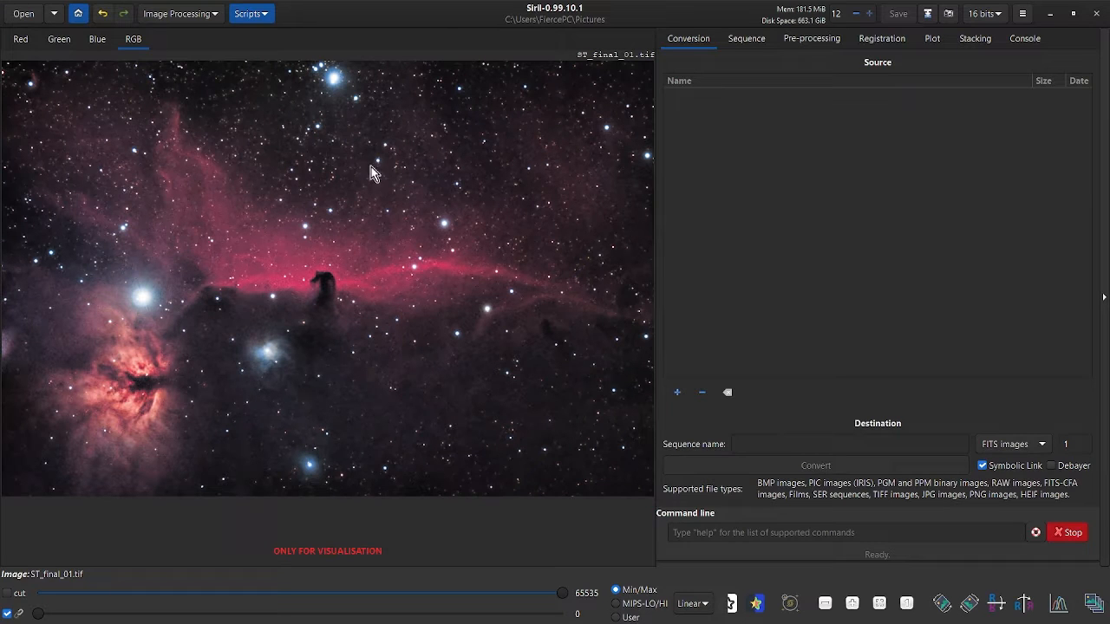
right_click(281, 223)
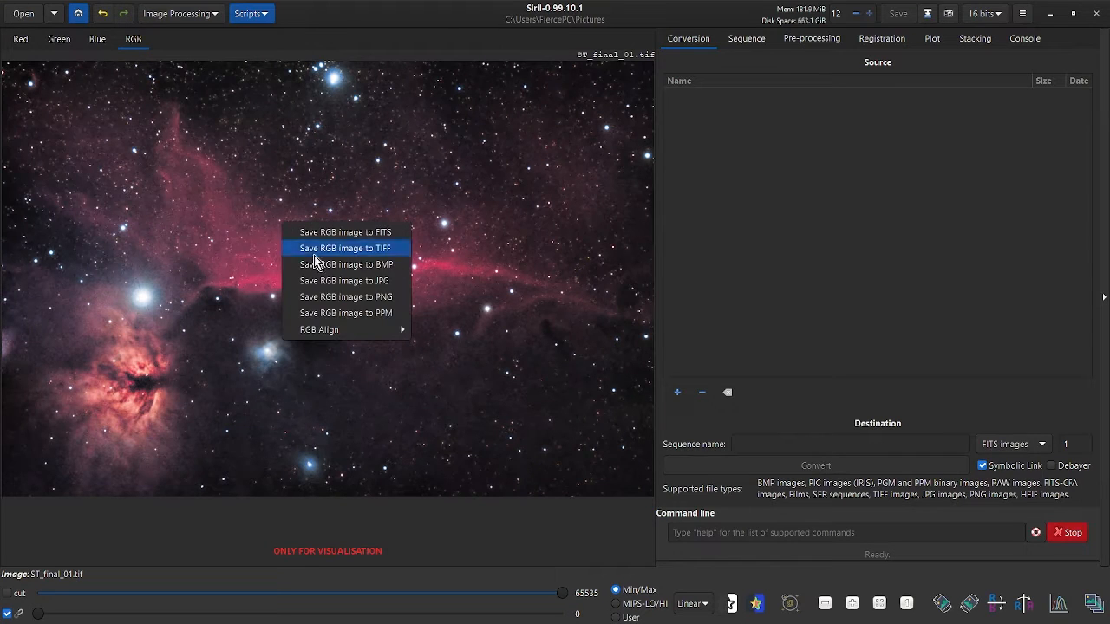
left_click(359, 251)
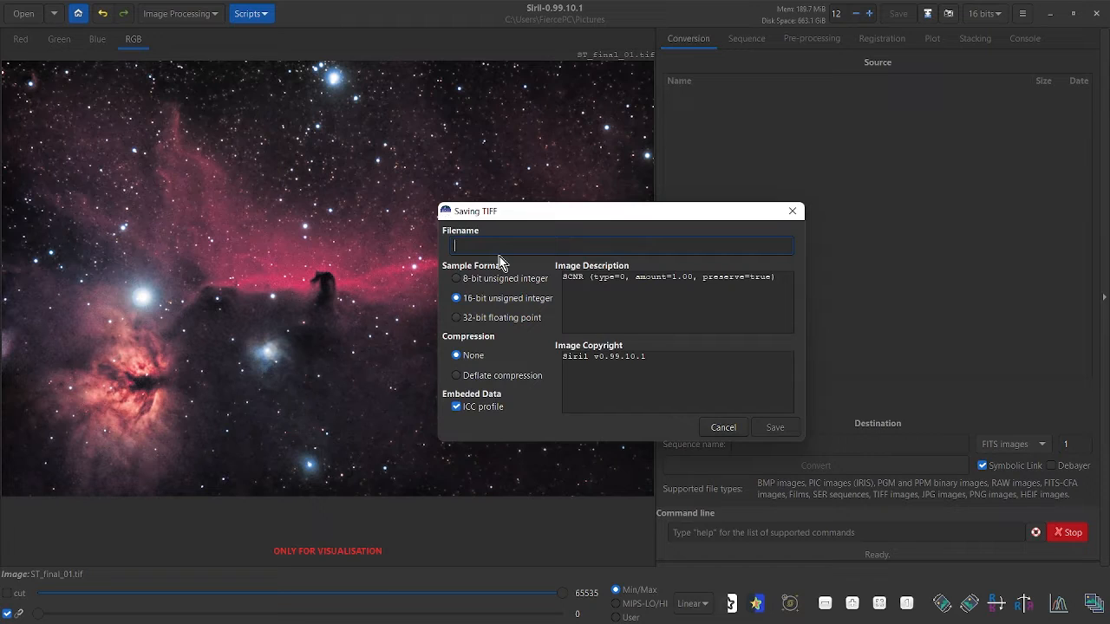
type("ST_fina_01_siril")
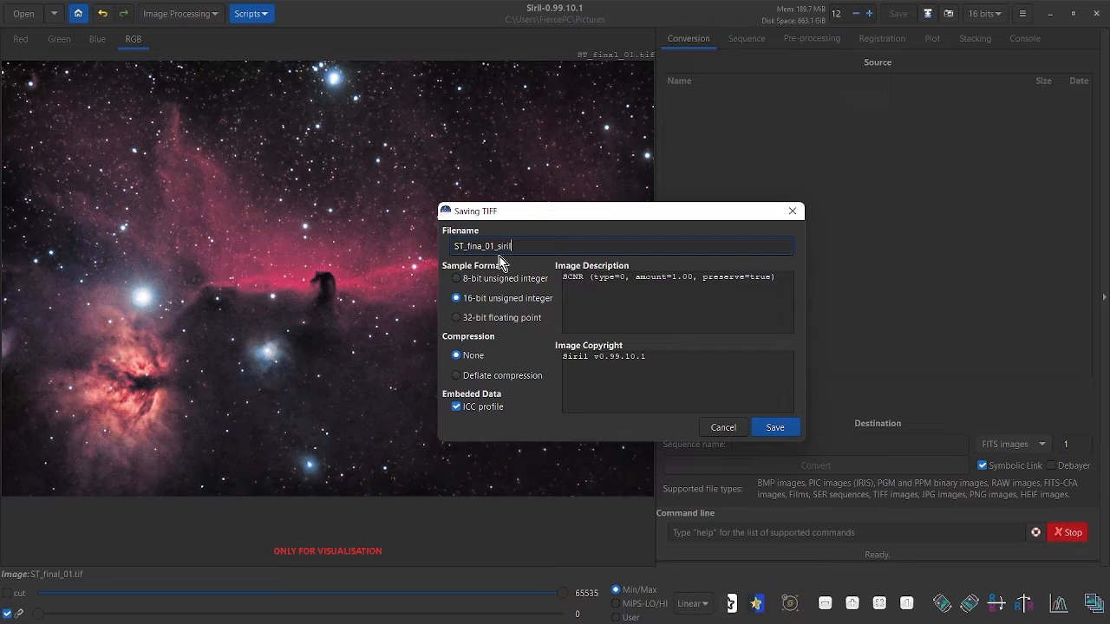
left_click(776, 427)
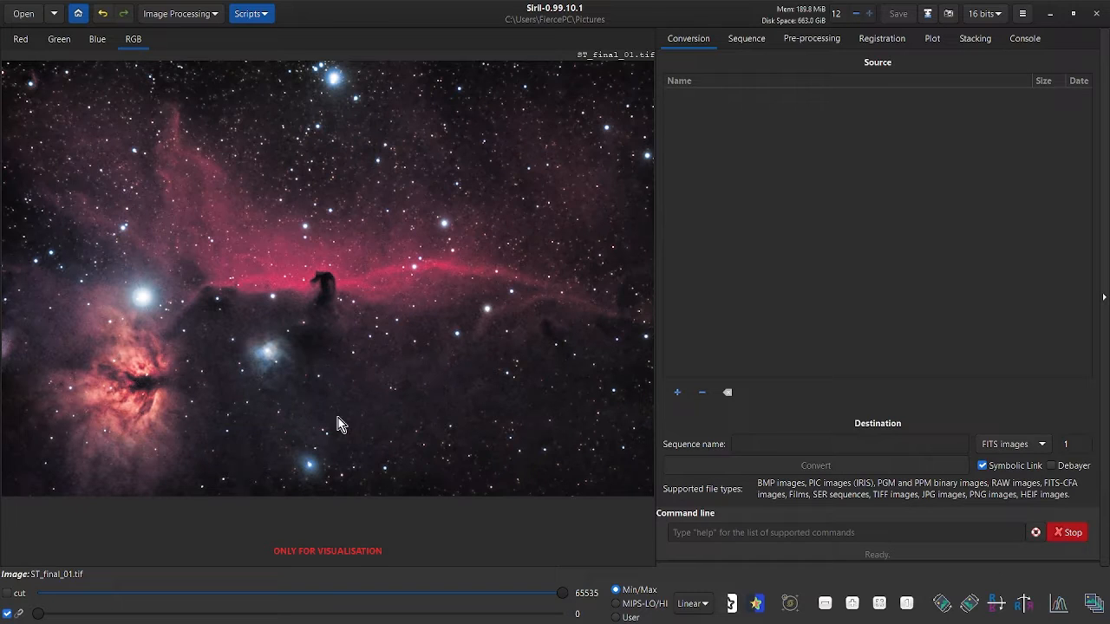
Quit Siril and open ST_fina_01_siril from the Pictures folder in Adobe Photoshop 2022.
left_click(1097, 14)
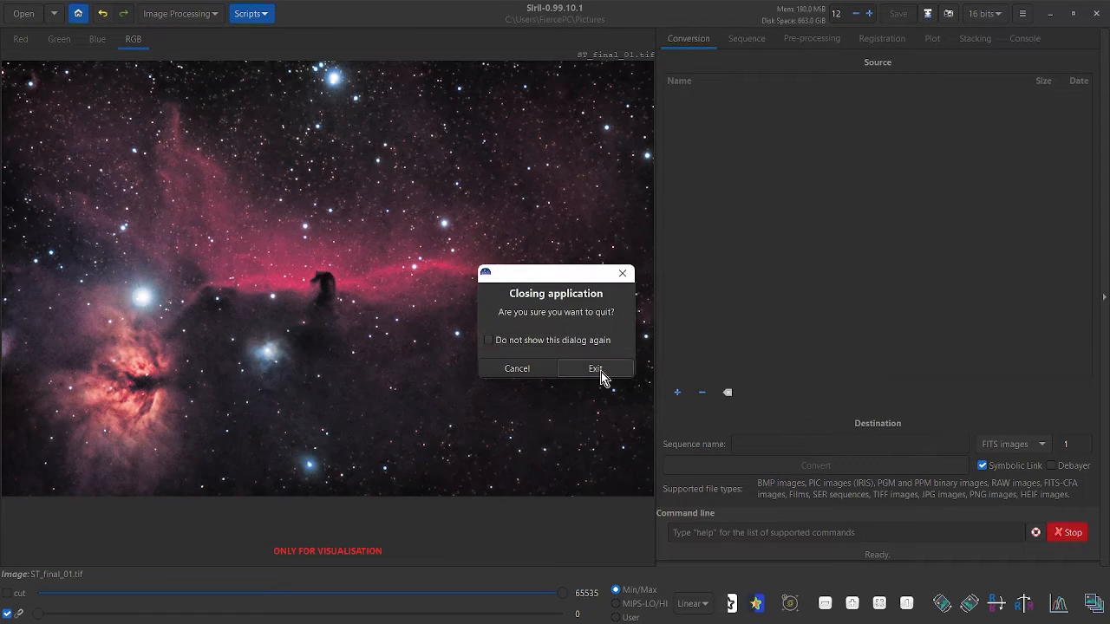
left_click(601, 370)
left_click(412, 611)
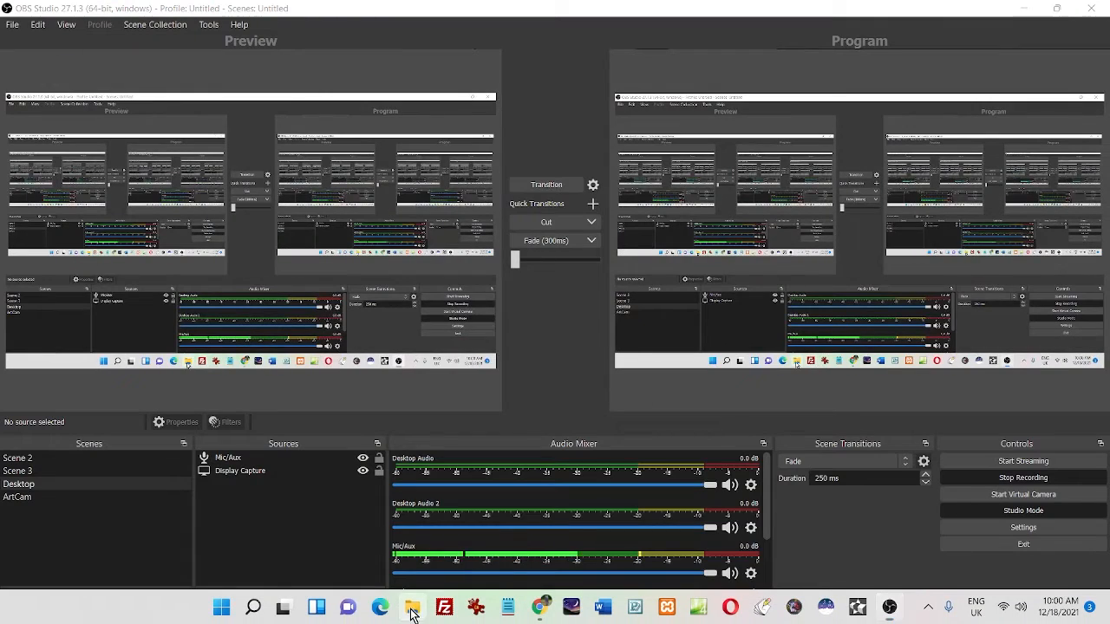
left_click(177, 314)
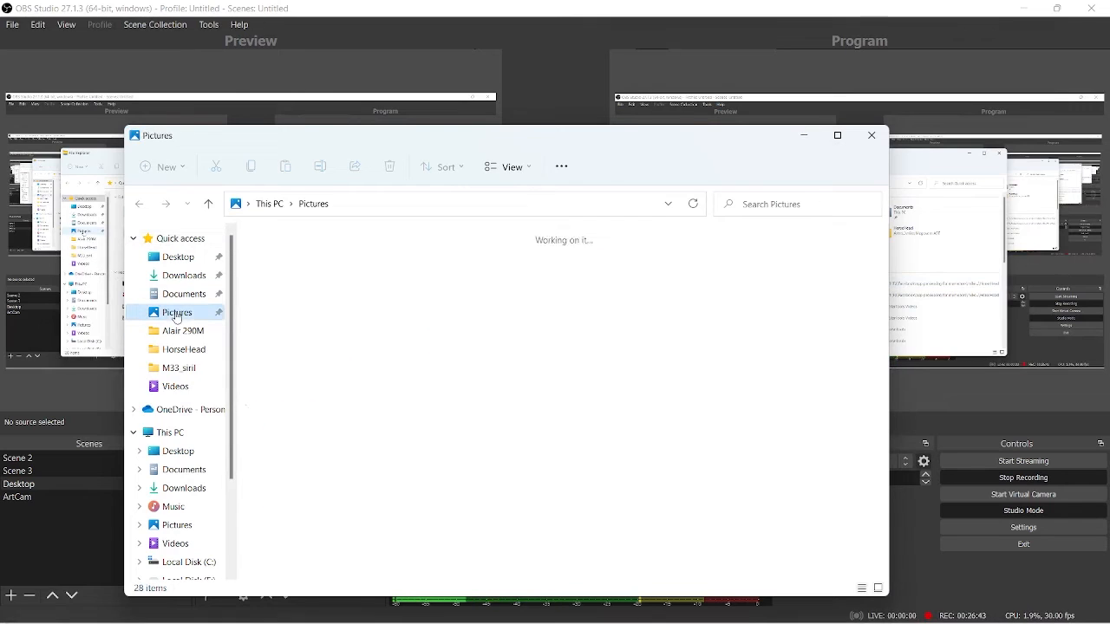
right_click(619, 384)
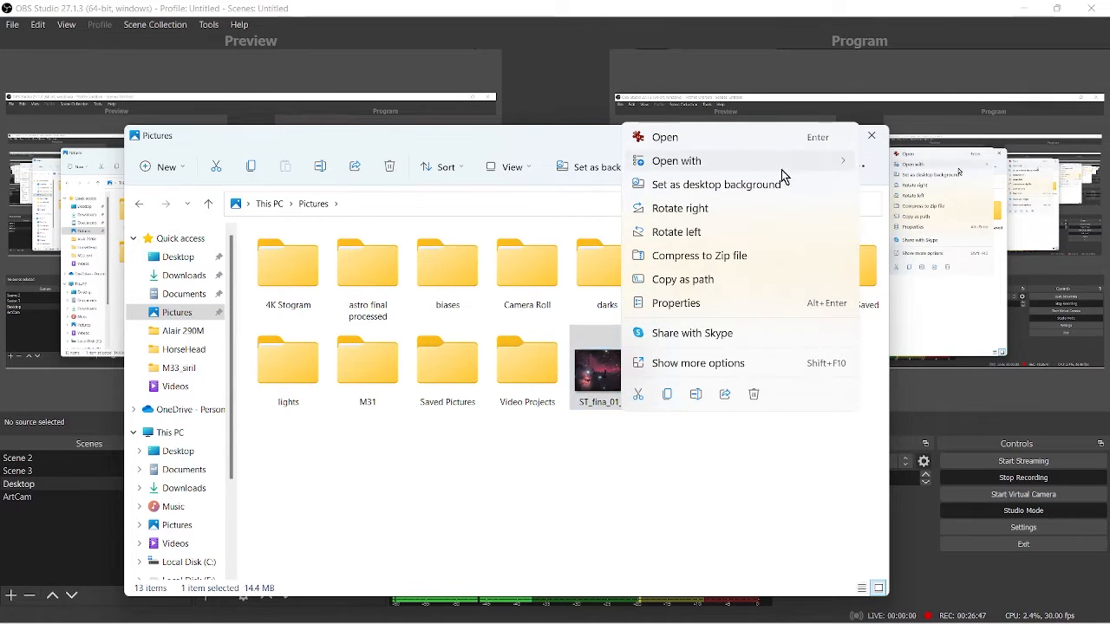
mouse_move(776, 163)
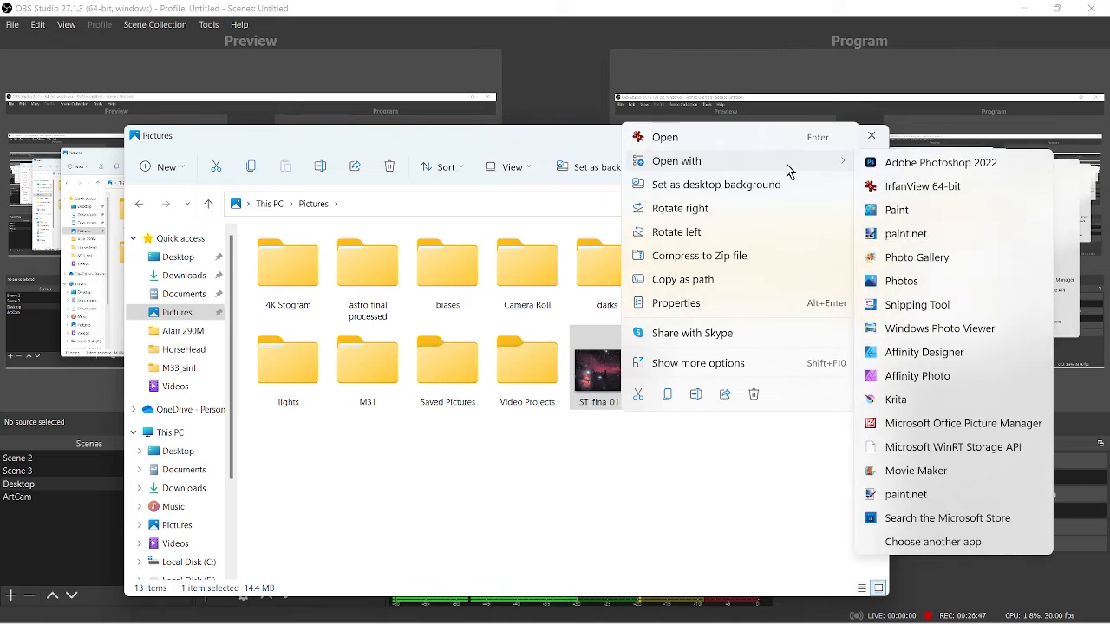
left_click(923, 163)
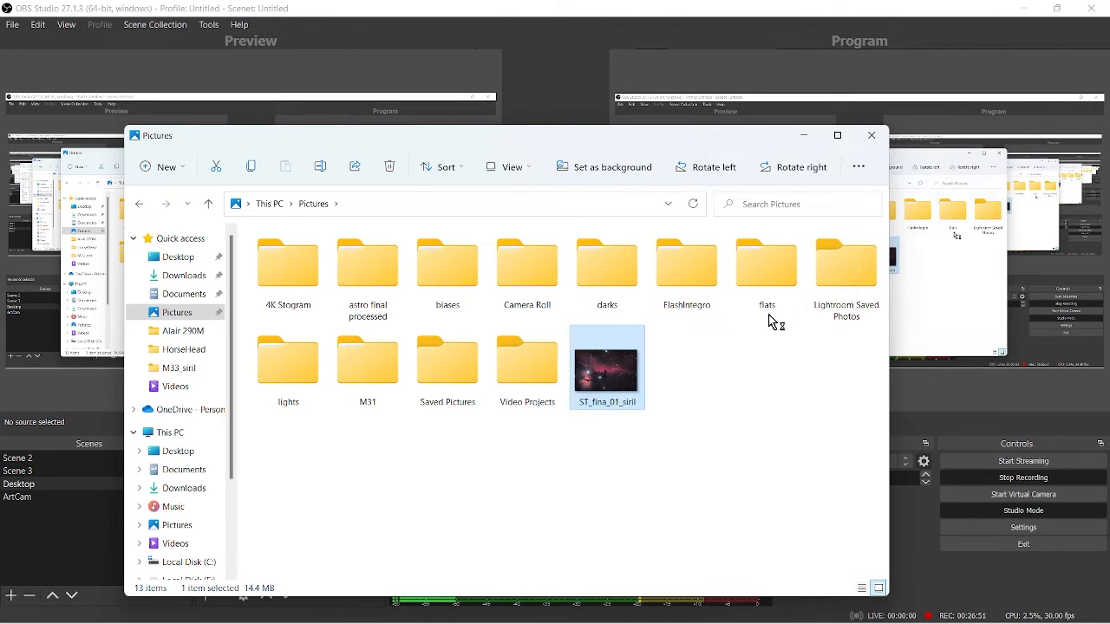
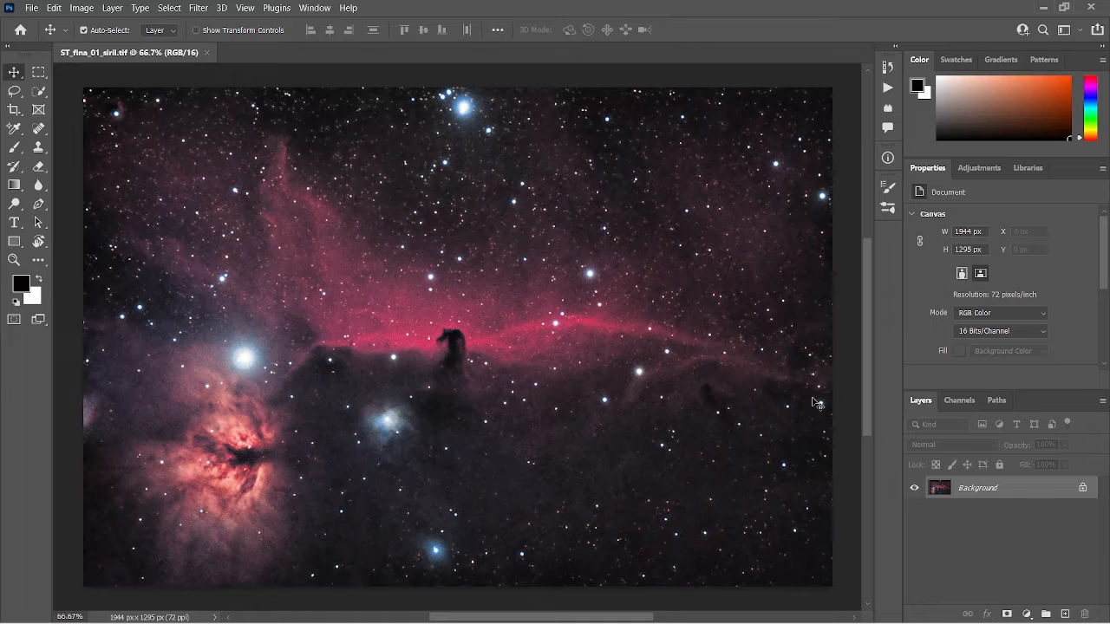
Duplicate the Background layer in the same document and name the copy NR.
scroll(501, 284, "up", 3)
scroll(501, 281, "up", 3)
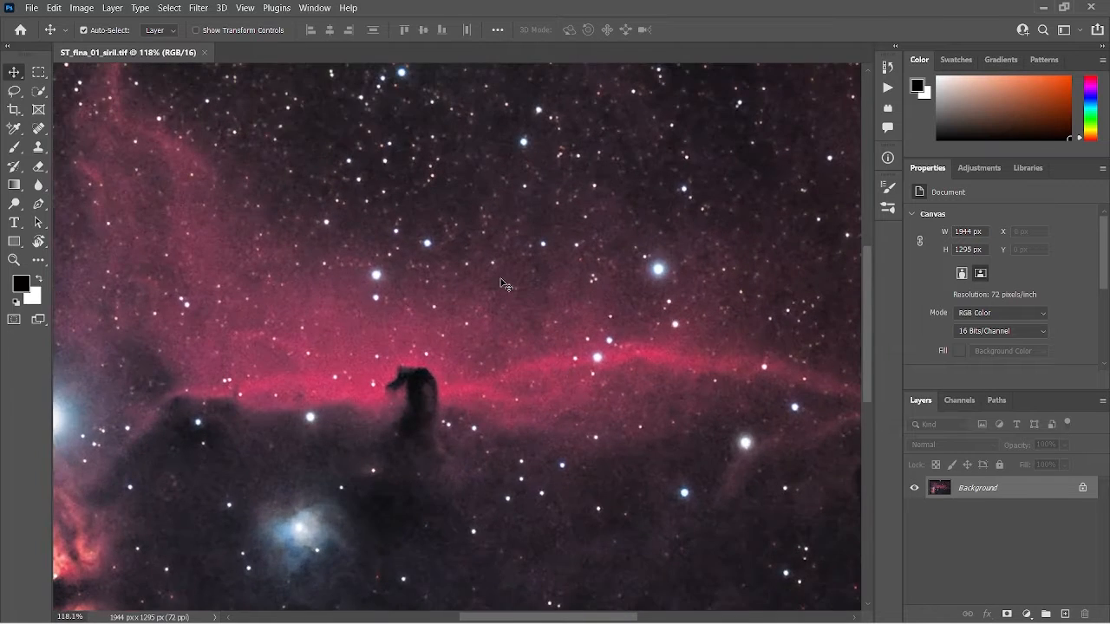
scroll(501, 281, "down", 4)
right_click(993, 492)
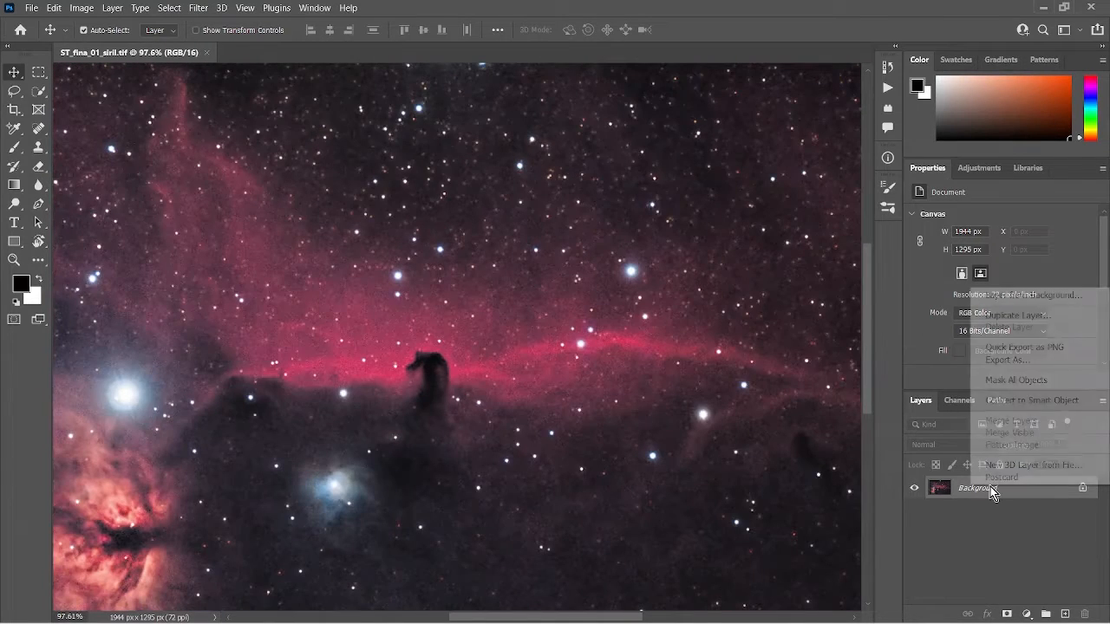
left_click(998, 318)
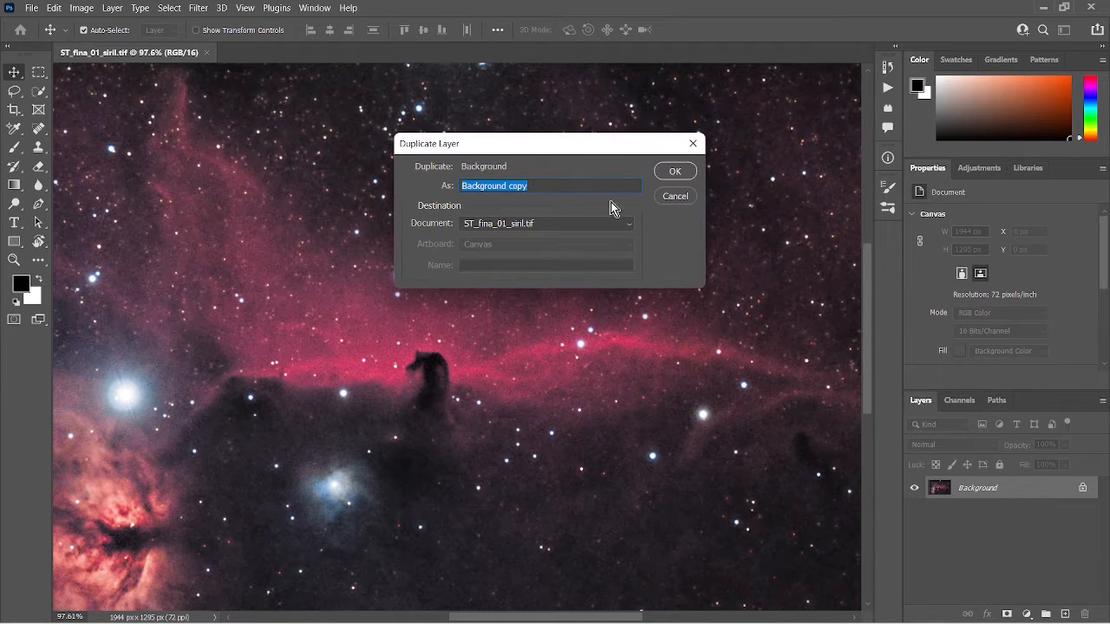
type("NR")
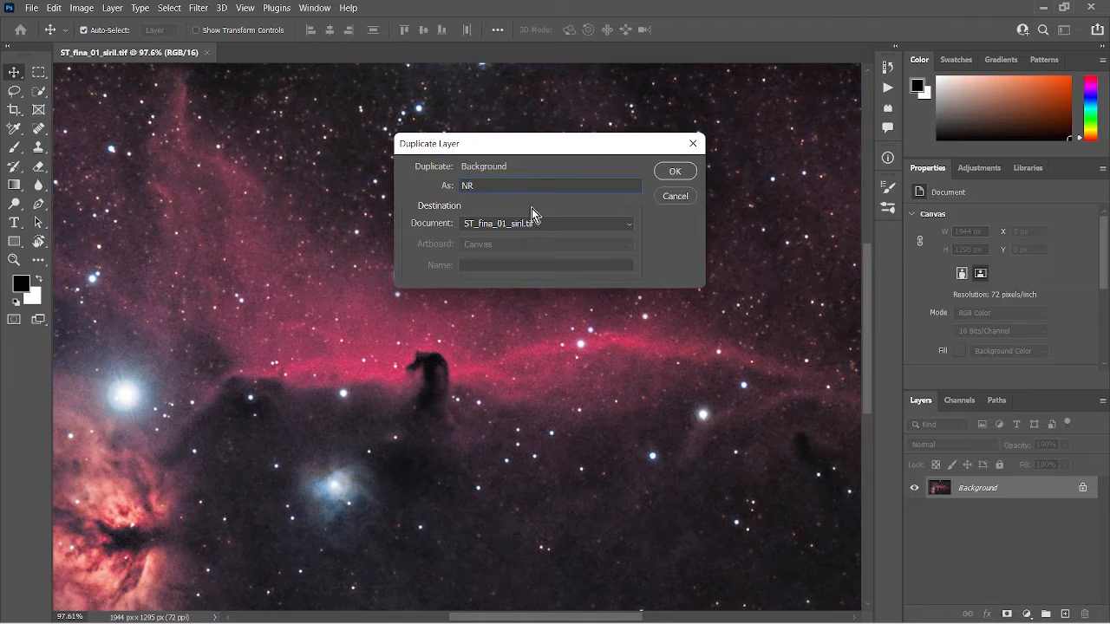
key("Return")
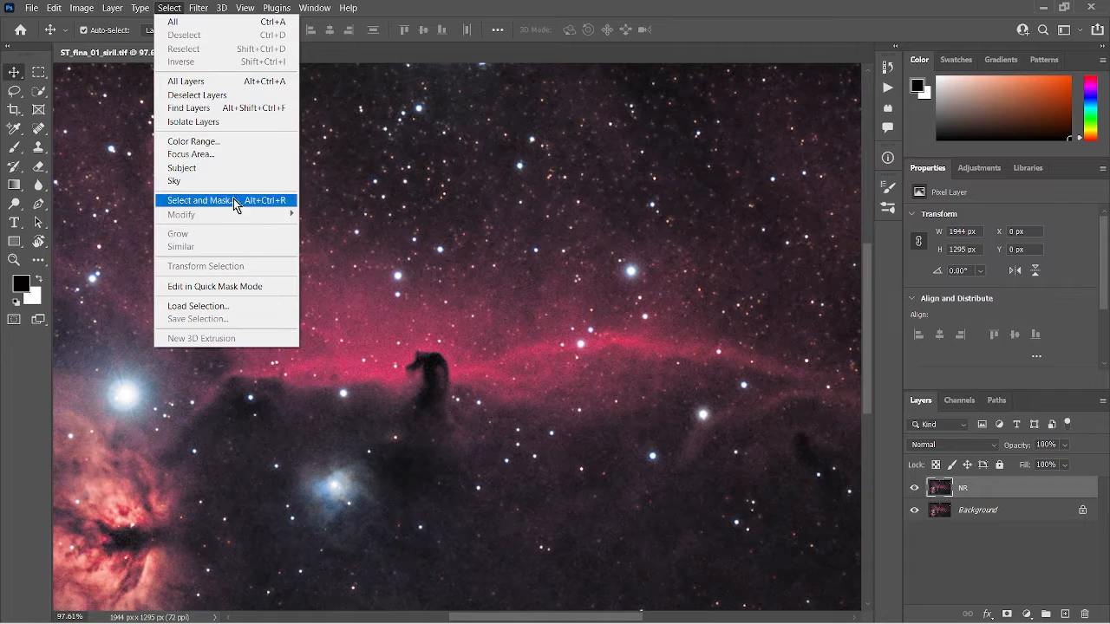
Select the NR layer's shadows by color range with 17% fuzziness and a range of 38.
left_click(221, 141)
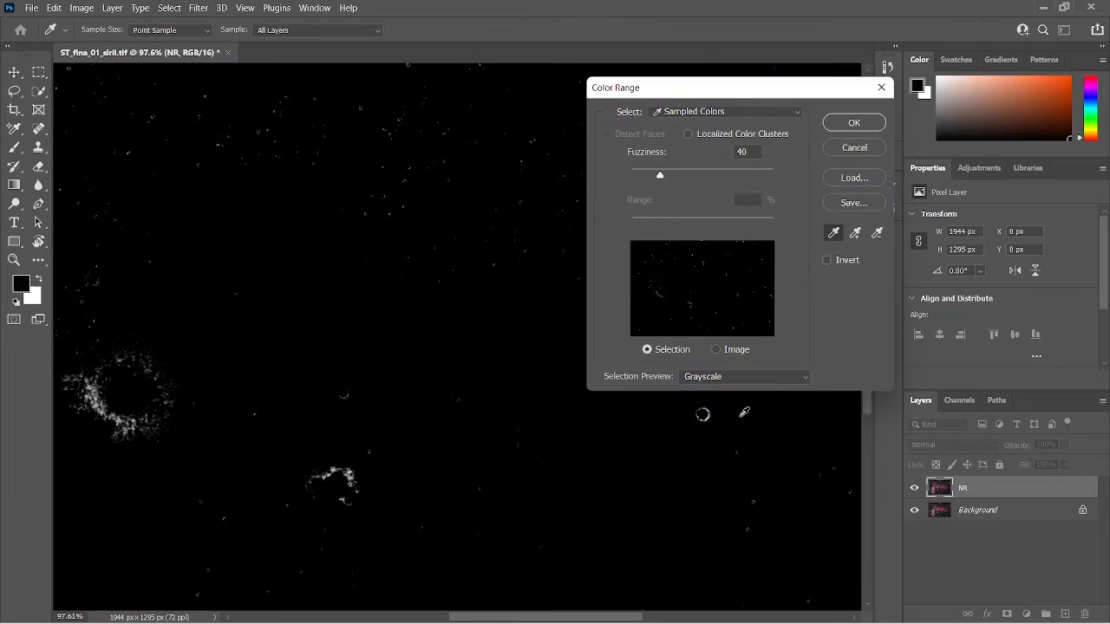
left_click(725, 113)
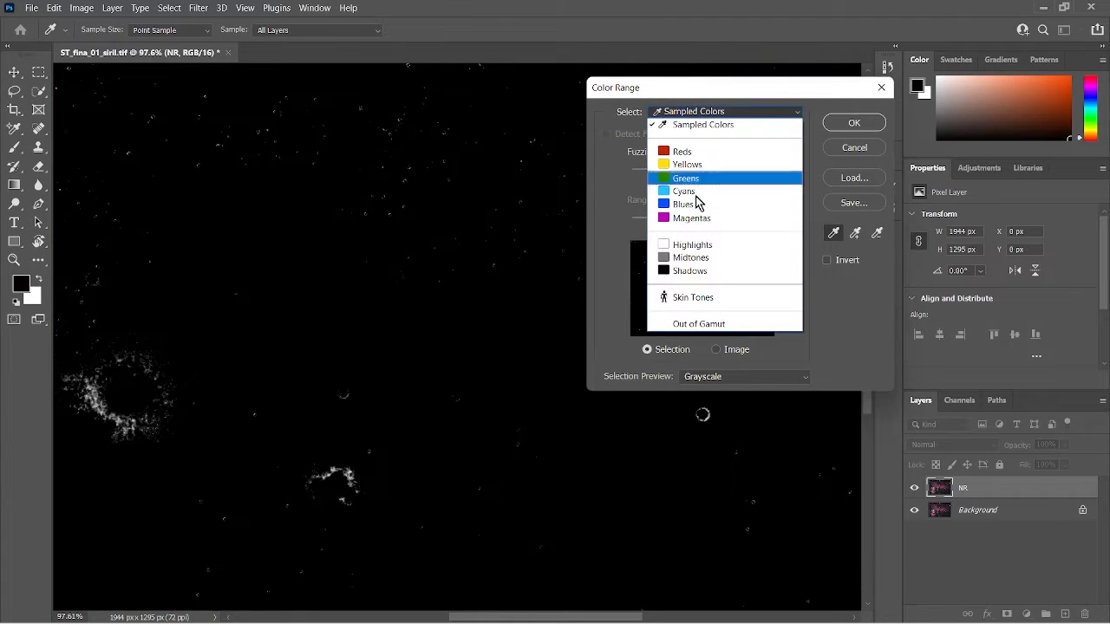
left_click(716, 273)
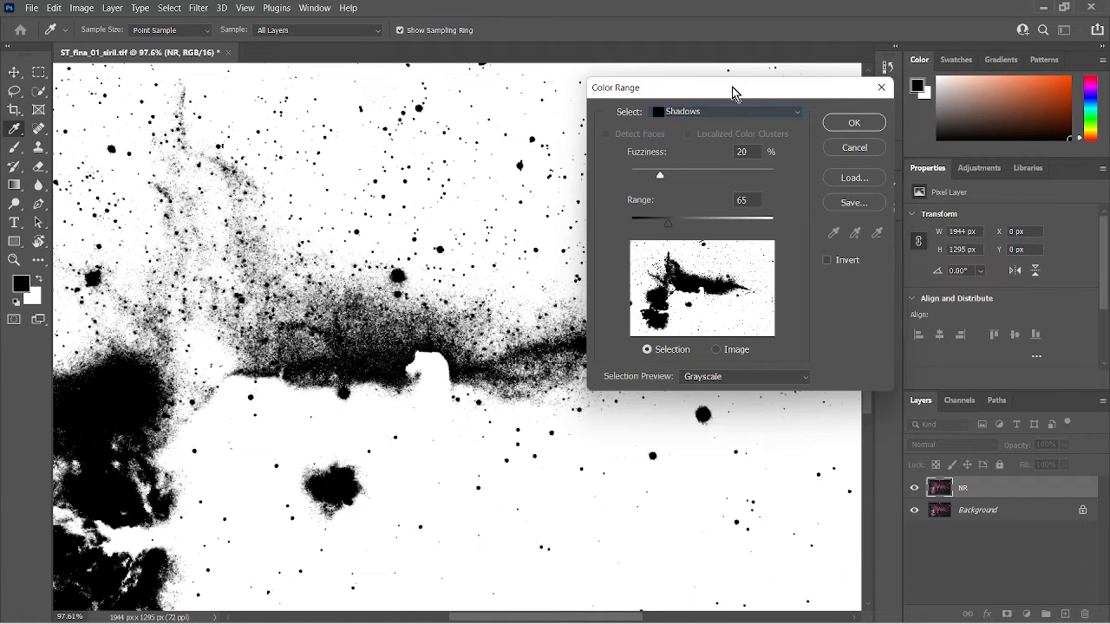
left_click_drag(734, 92, 931, 108)
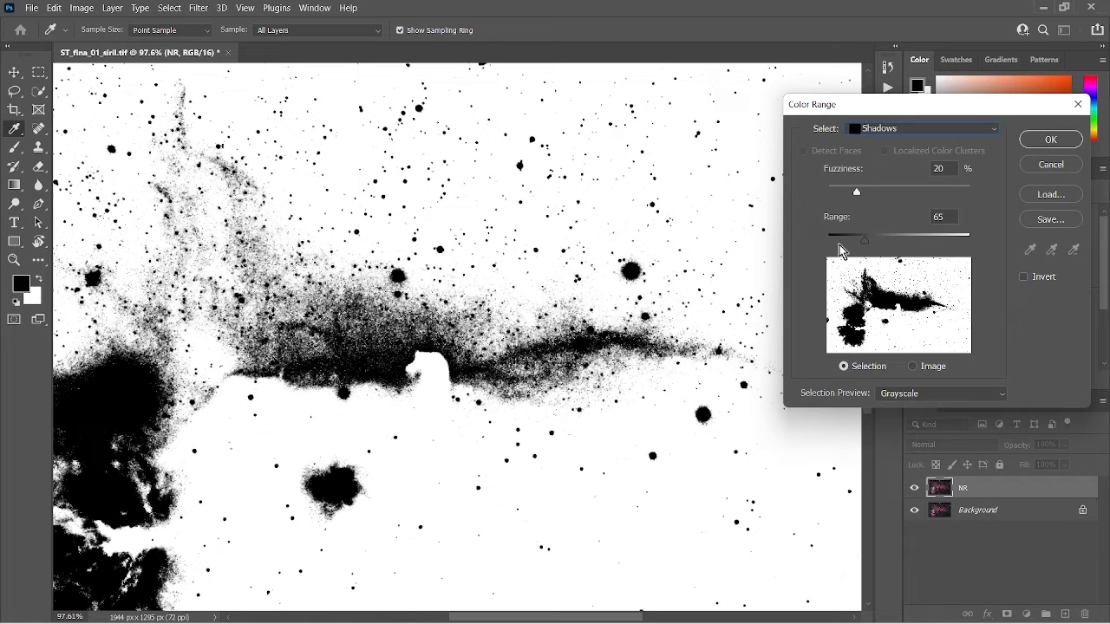
left_click_drag(856, 246, 854, 244)
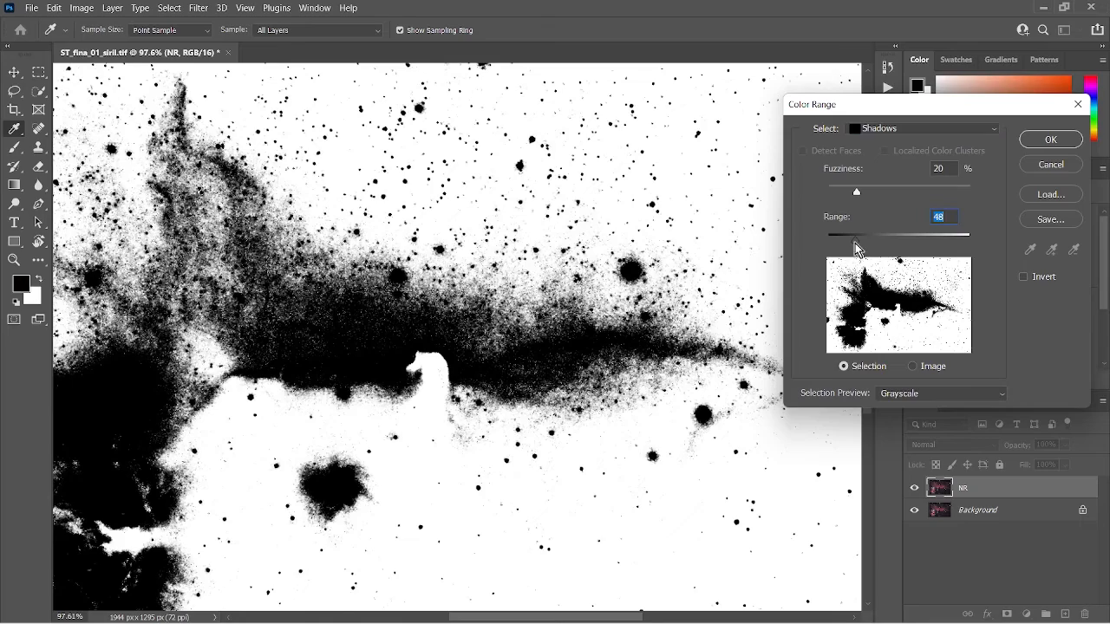
left_click_drag(854, 245, 848, 246)
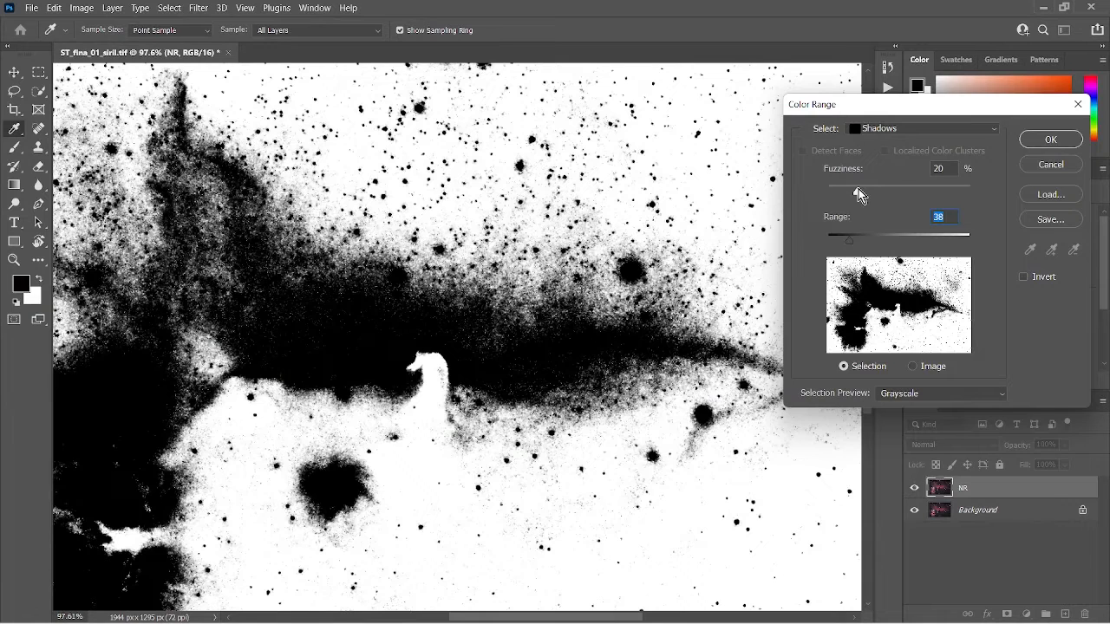
left_click(860, 191)
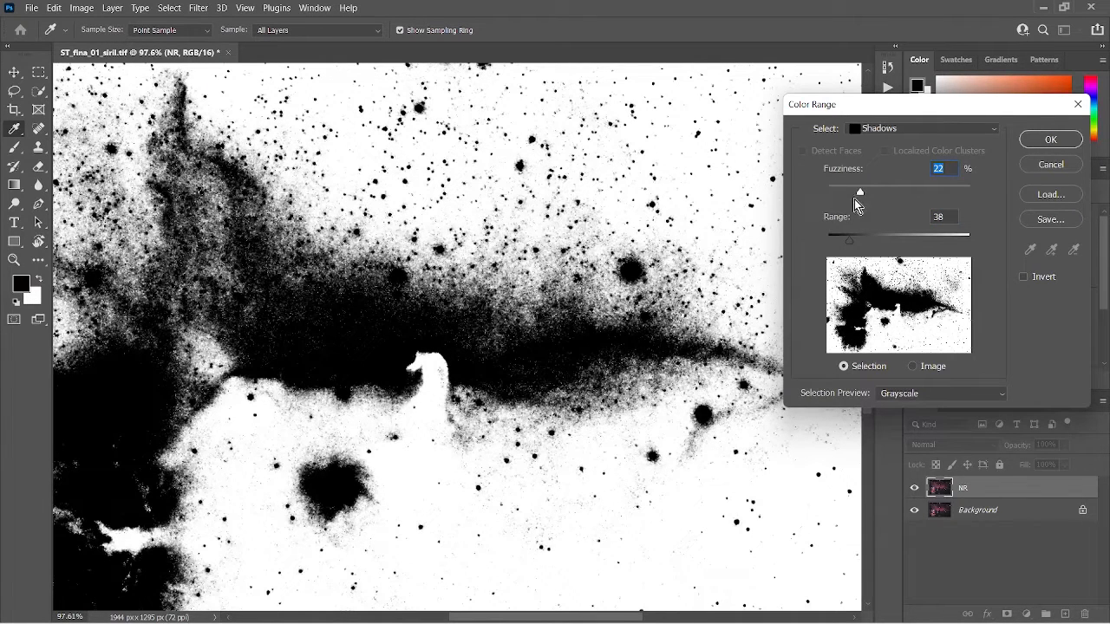
left_click(847, 188)
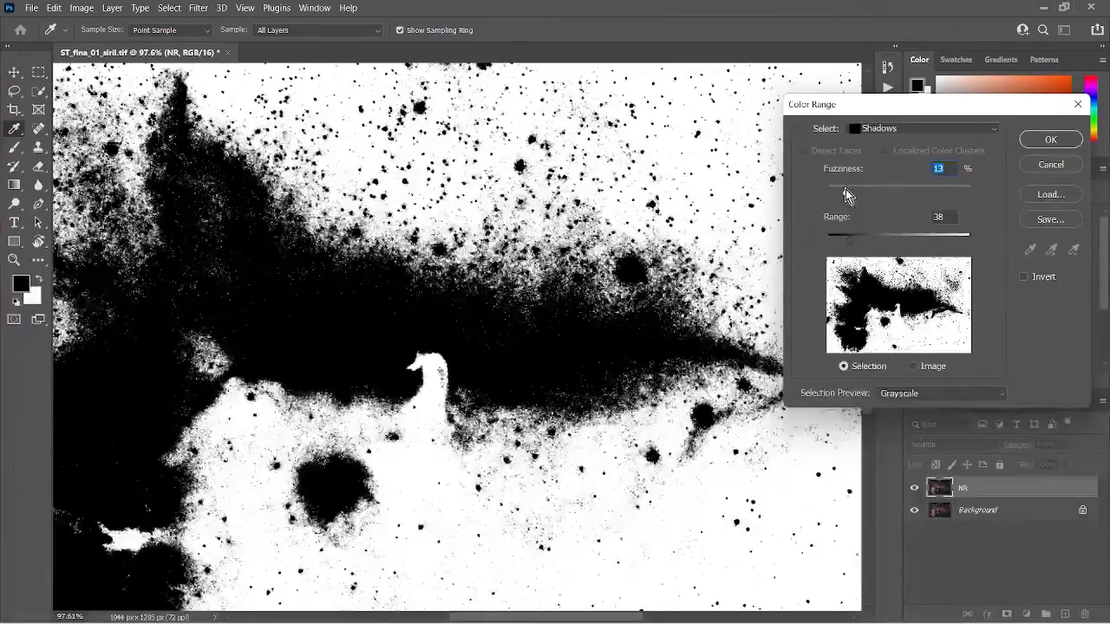
left_click(853, 188)
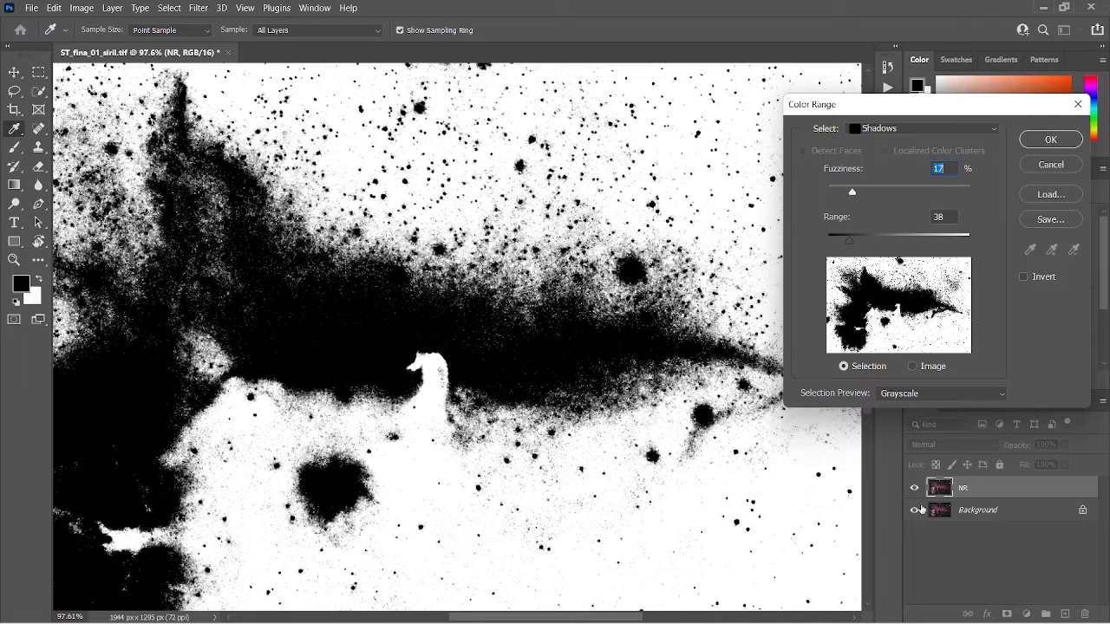
left_click(1051, 140)
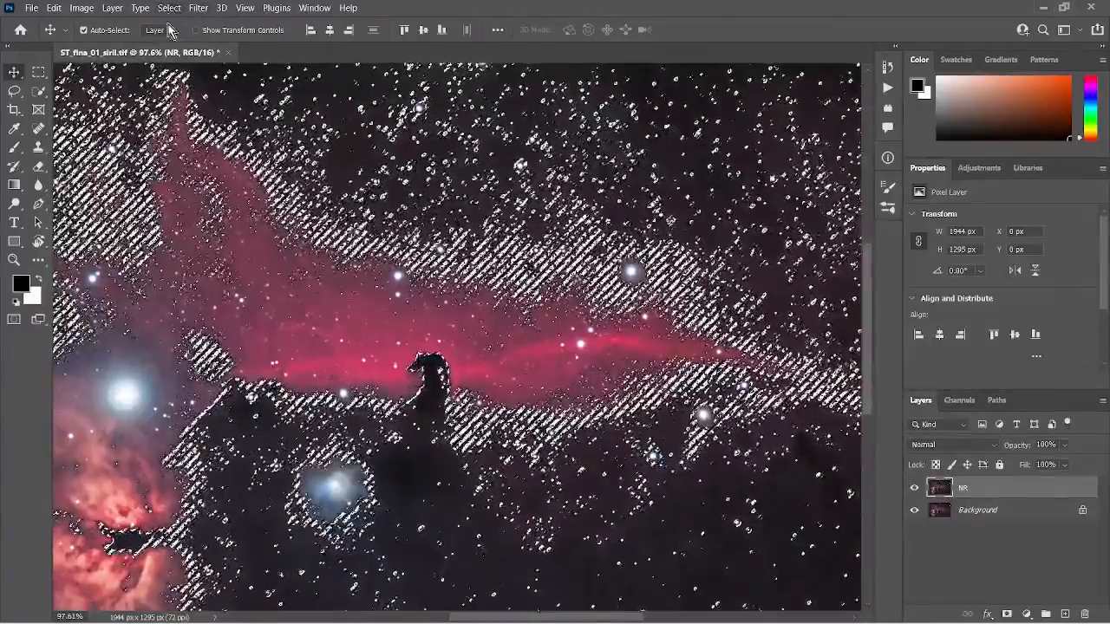
Feather the shadow selection strongly in Select and Mask and copy the selected area onto a new layer.
left_click(171, 8)
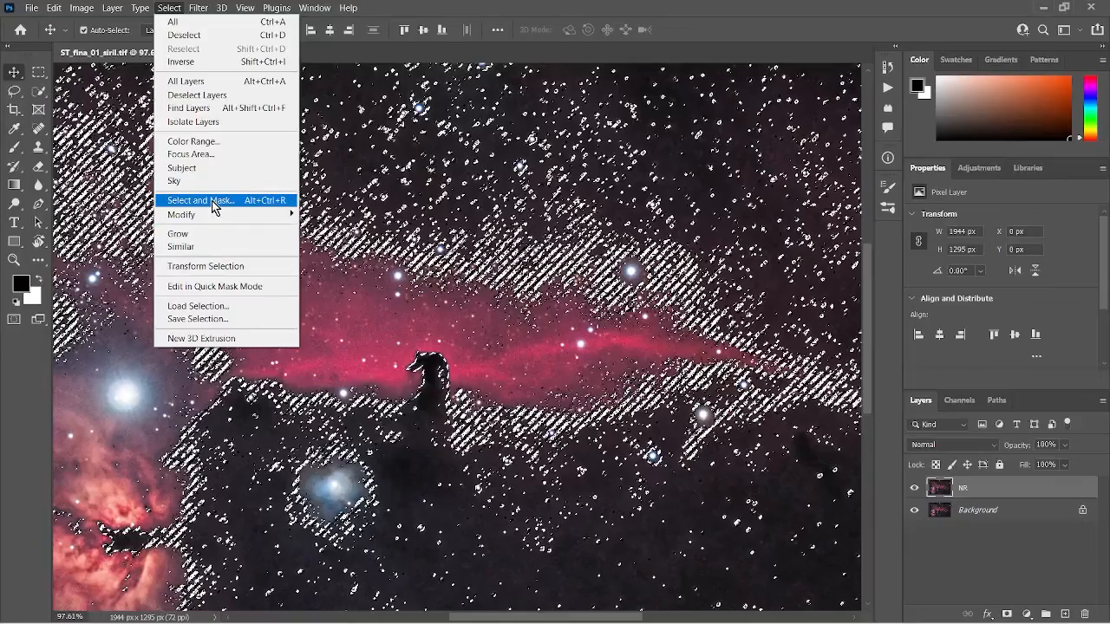
left_click(213, 201)
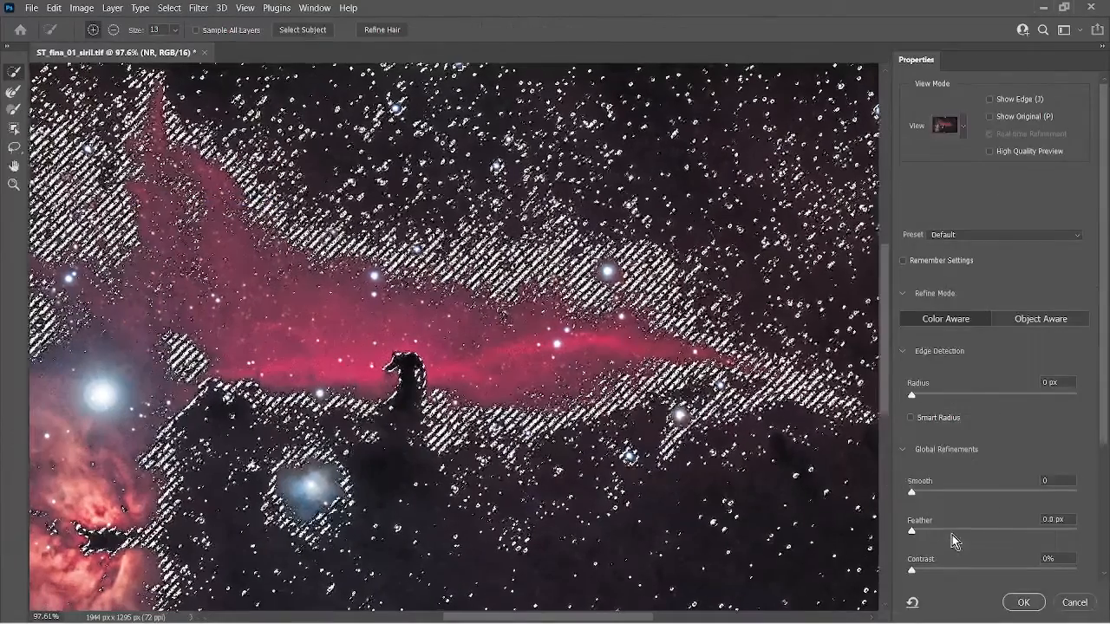
left_click(952, 531)
left_click_drag(952, 531, 996, 531)
left_click(1023, 601)
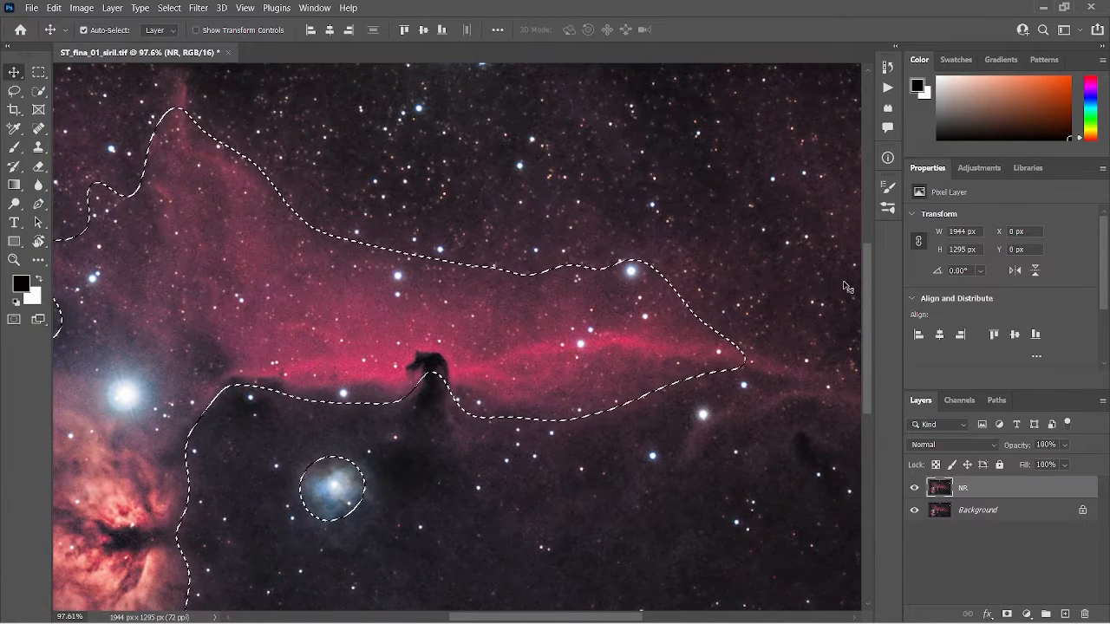
key("ctrl+j")
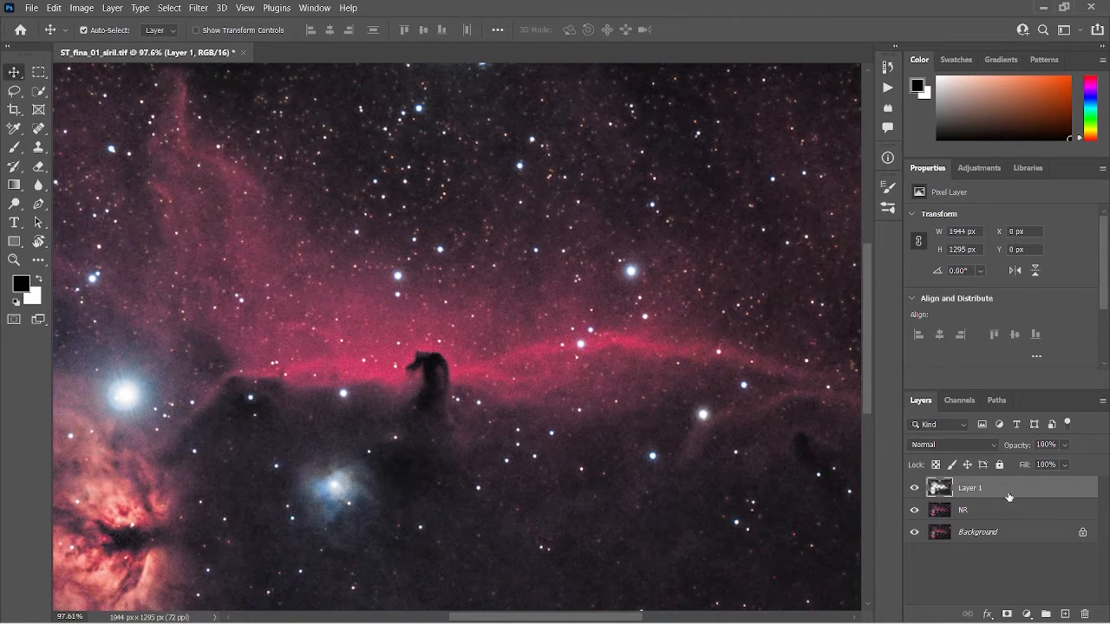
Apply the Camera Raw filter to Layer 1 with noise reduction and color noise reduction both at maximum.
left_click(170, 8)
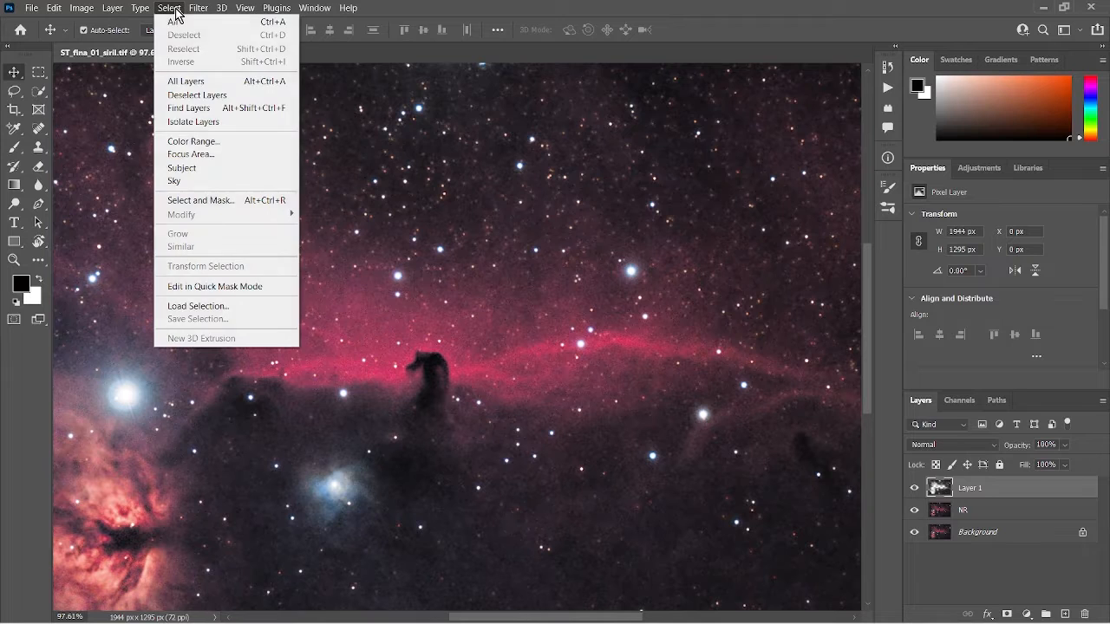
mouse_move(198, 9)
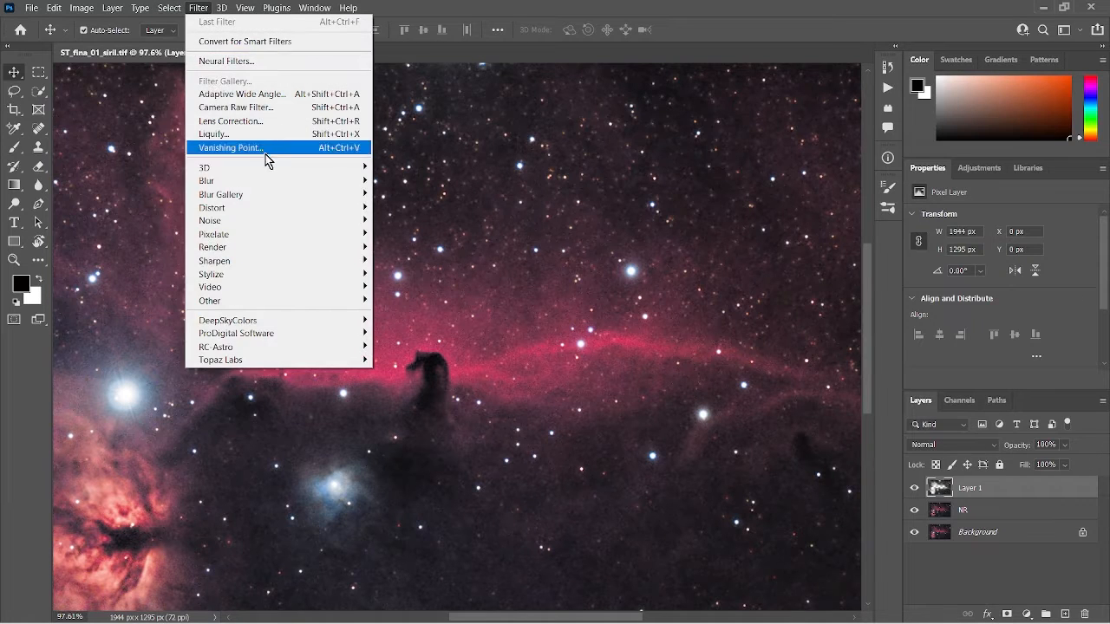
left_click(275, 110)
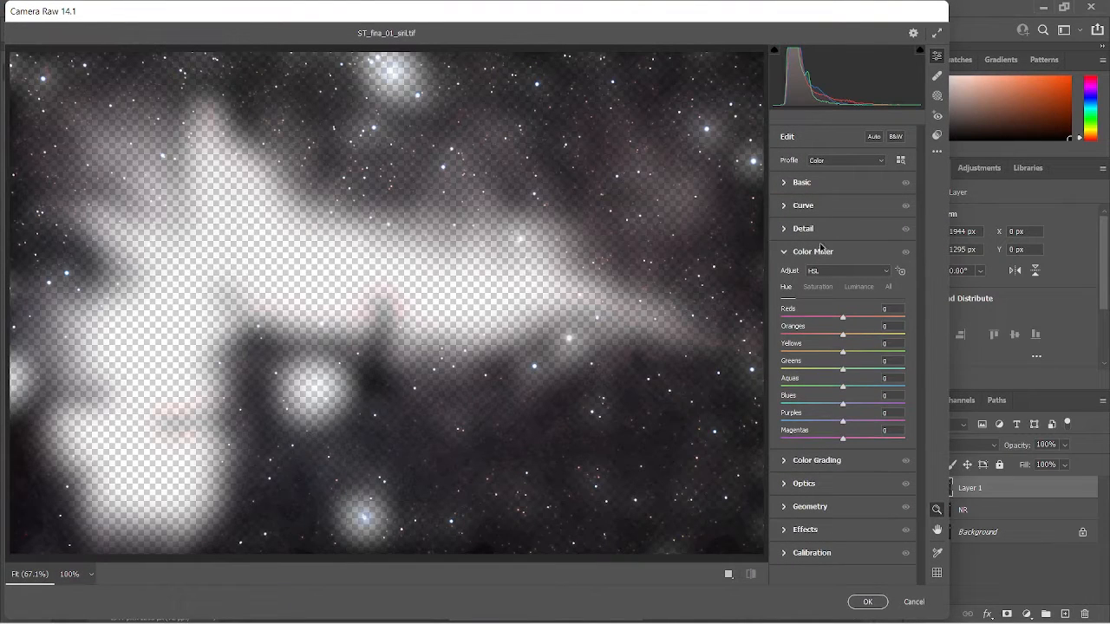
left_click(811, 229)
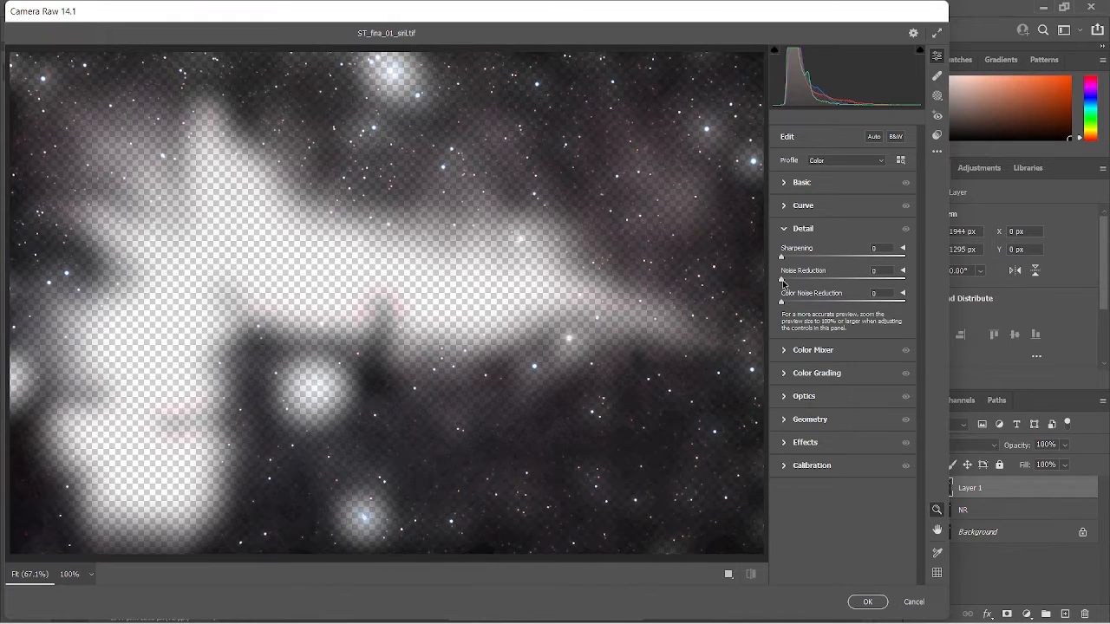
left_click_drag(783, 282, 966, 286)
left_click_drag(780, 304, 948, 305)
left_click(858, 601)
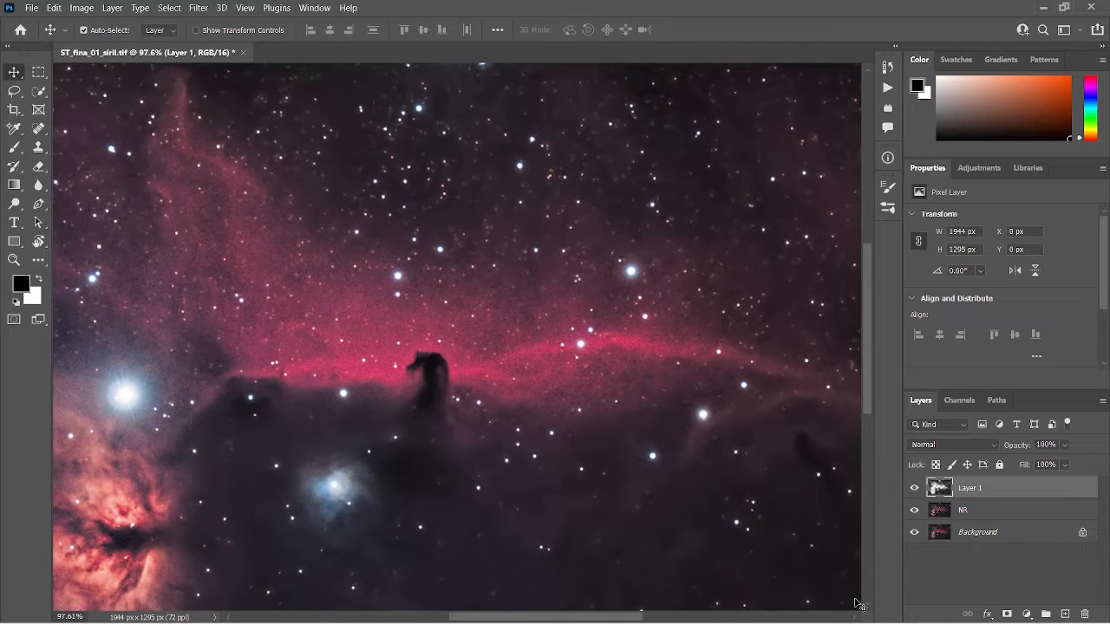
Examine the noise reduction up close in the nebula, around the stars and in the dark sky.
scroll(562, 274, "up", 3)
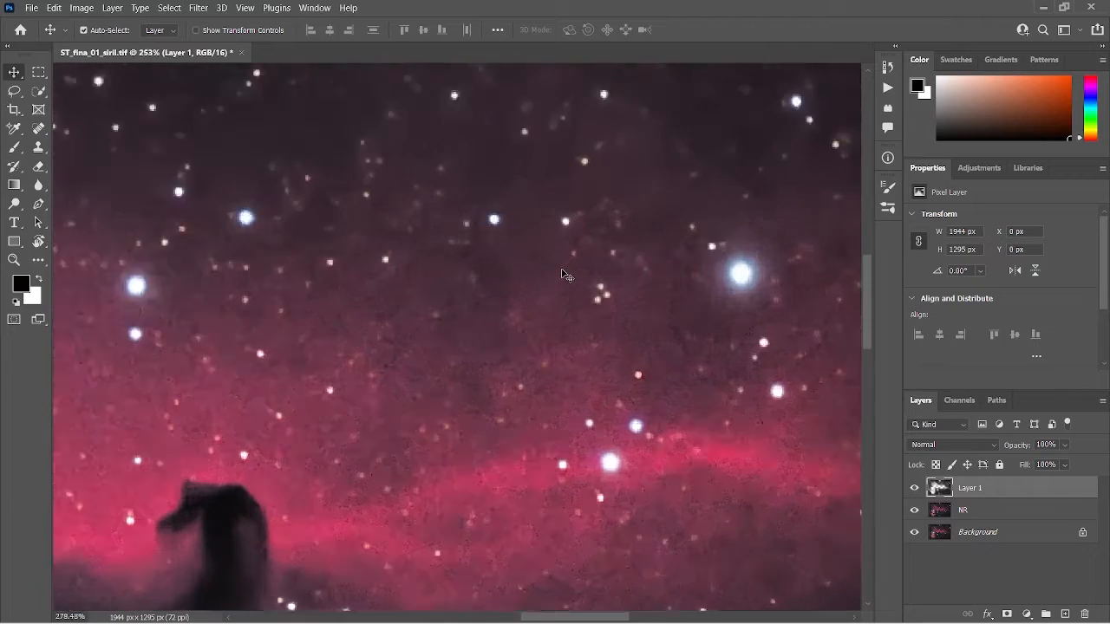
scroll(562, 275, "down", 4)
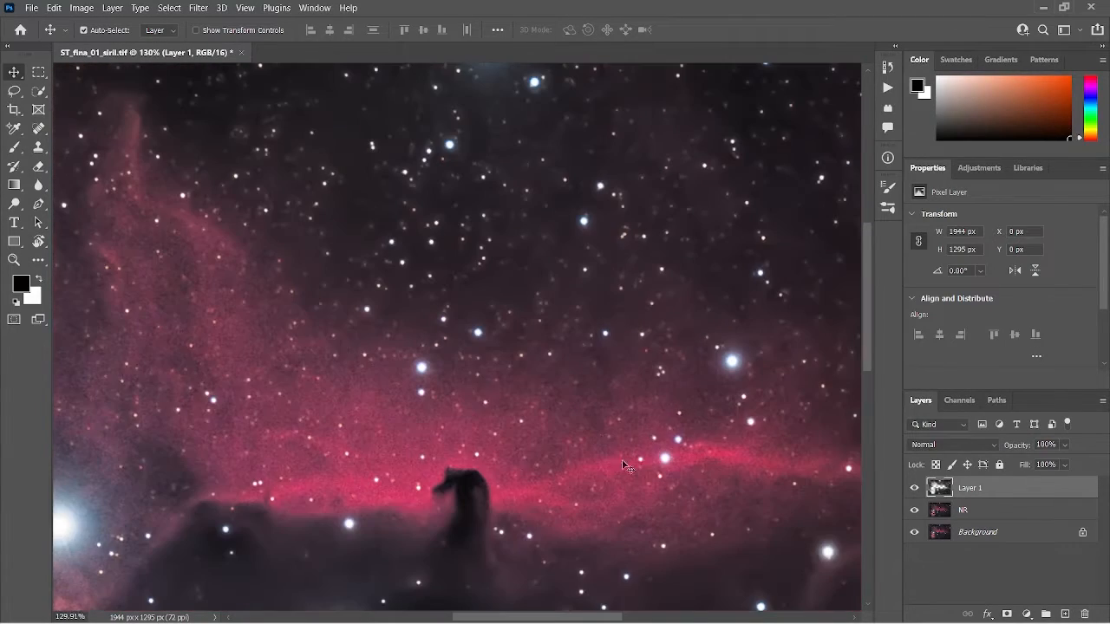
scroll(406, 423, "up", 5)
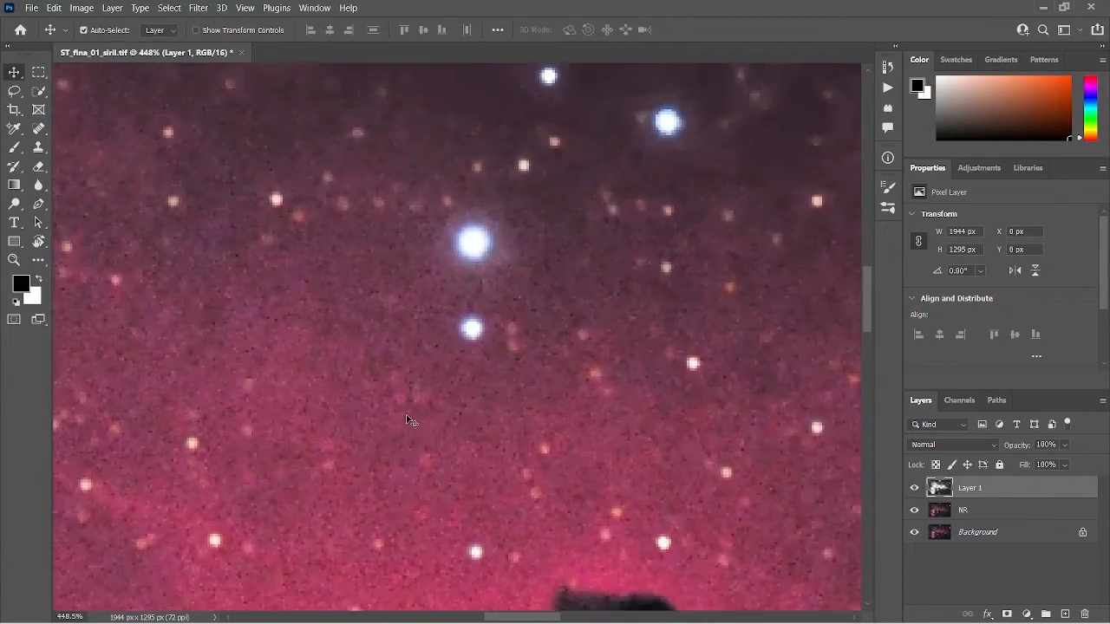
scroll(407, 421, "down", 5)
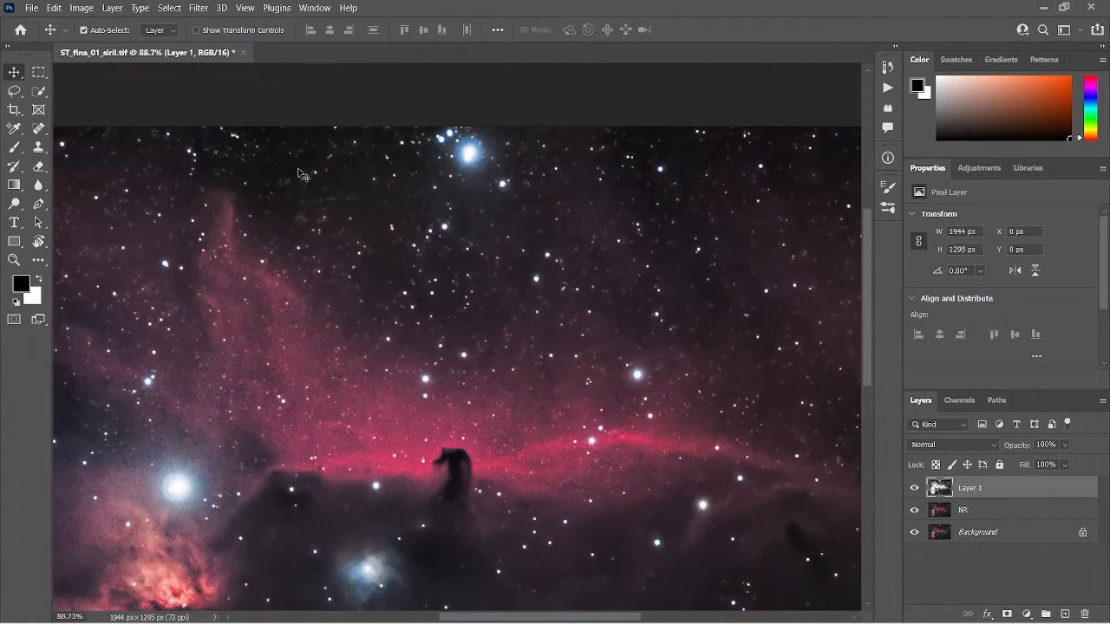
scroll(579, 457, "up", 3)
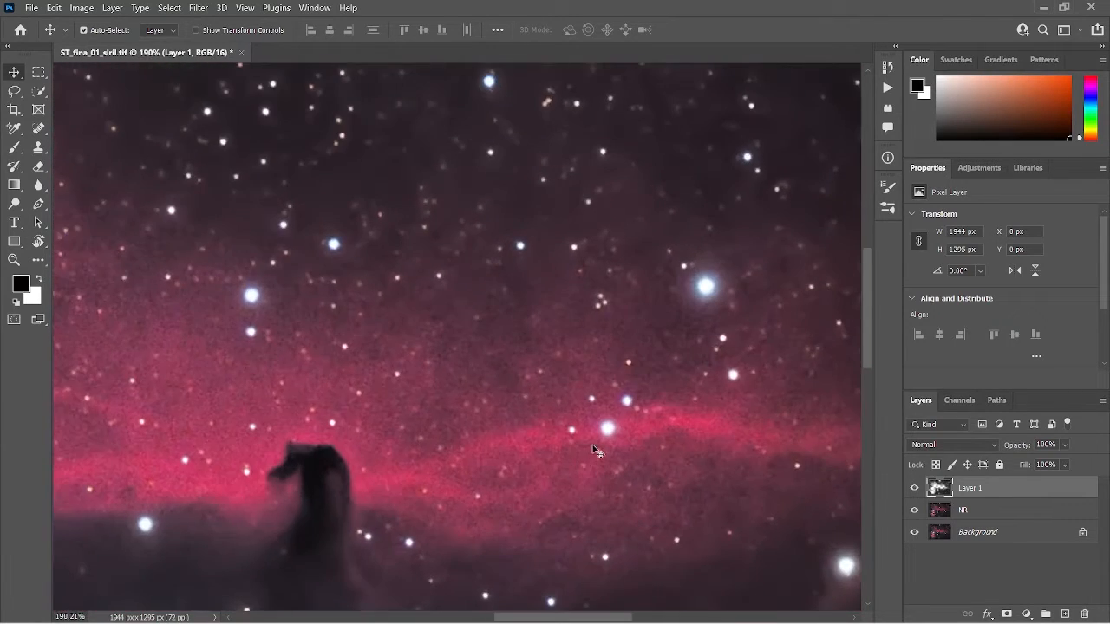
scroll(597, 444, "up", 3)
scroll(652, 375, "down", 4)
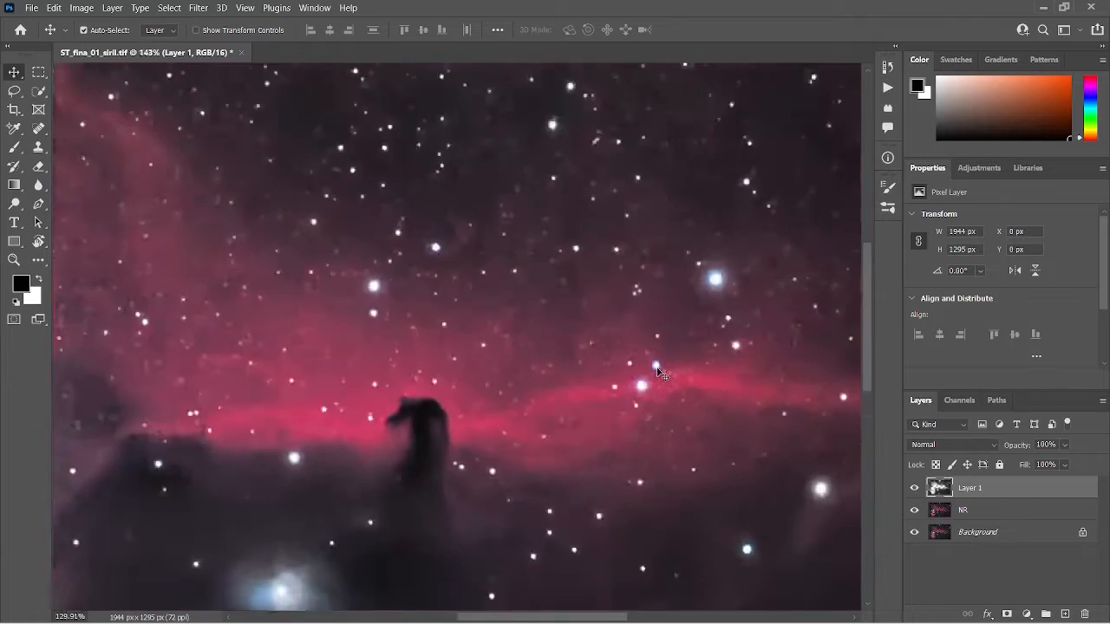
scroll(657, 373, "down", 3)
scroll(819, 209, "up", 2)
scroll(751, 272, "up", 2)
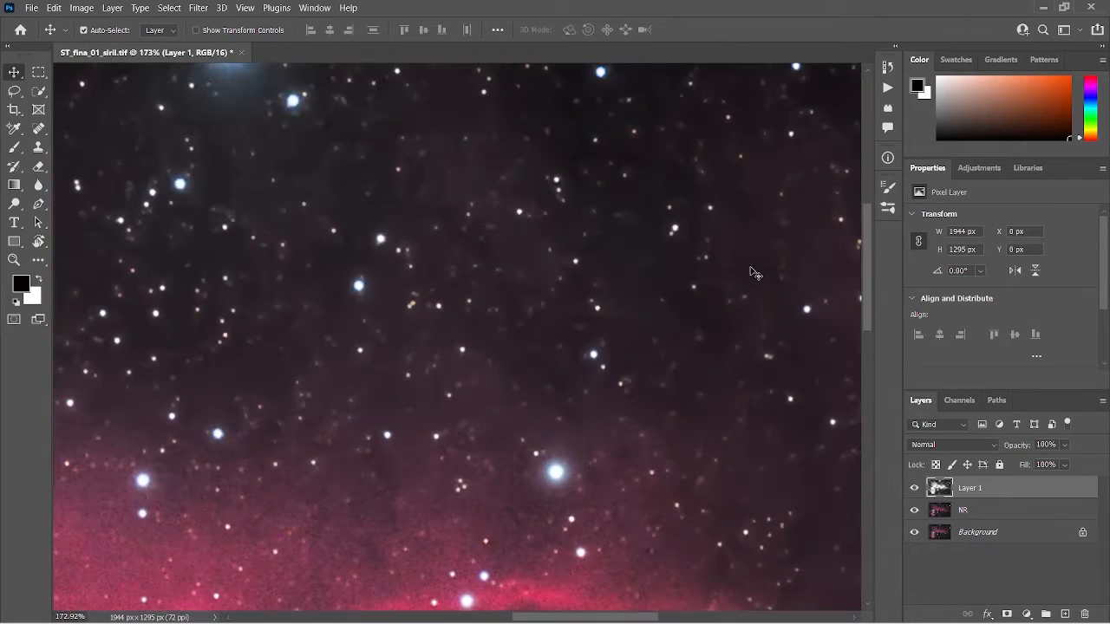
scroll(743, 317, "up", 3)
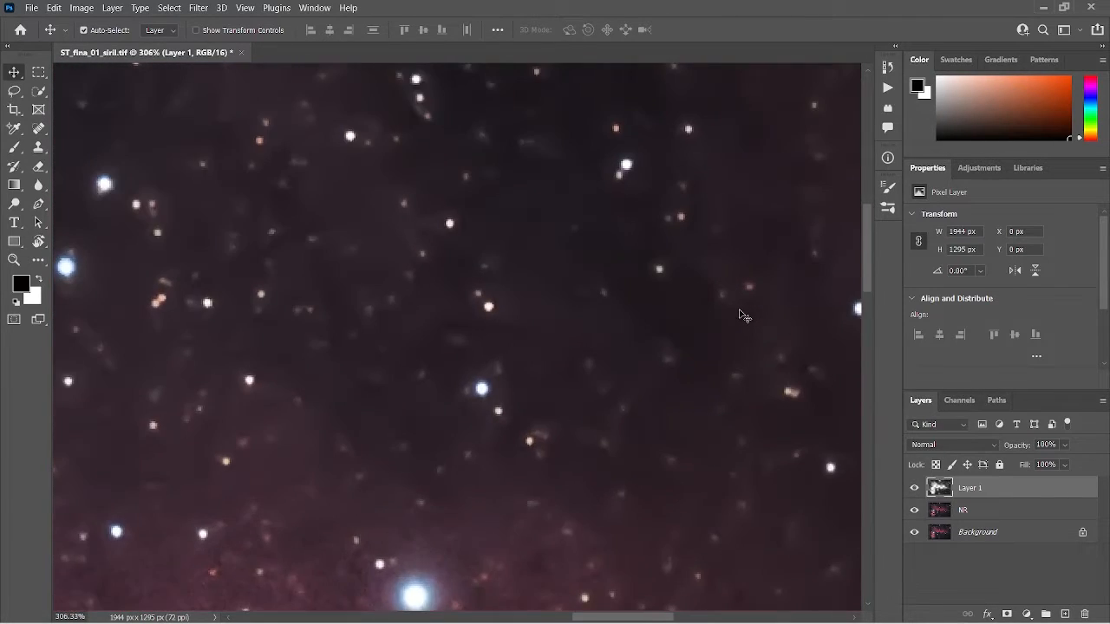
scroll(754, 328, "up", 2)
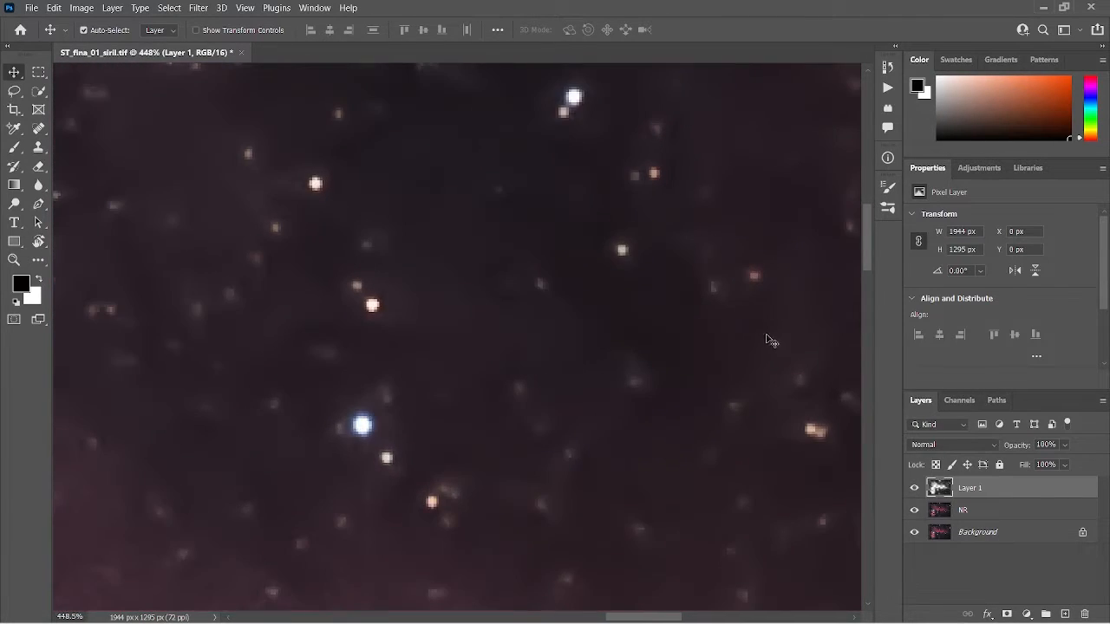
Compare the dark sky area with and without the denoised Layer 1, and check the whole image.
left_click(915, 488)
left_click(915, 488)
left_click(915, 488)
left_click(915, 489)
left_click(915, 489)
left_click(915, 488)
scroll(462, 344, "down", 1)
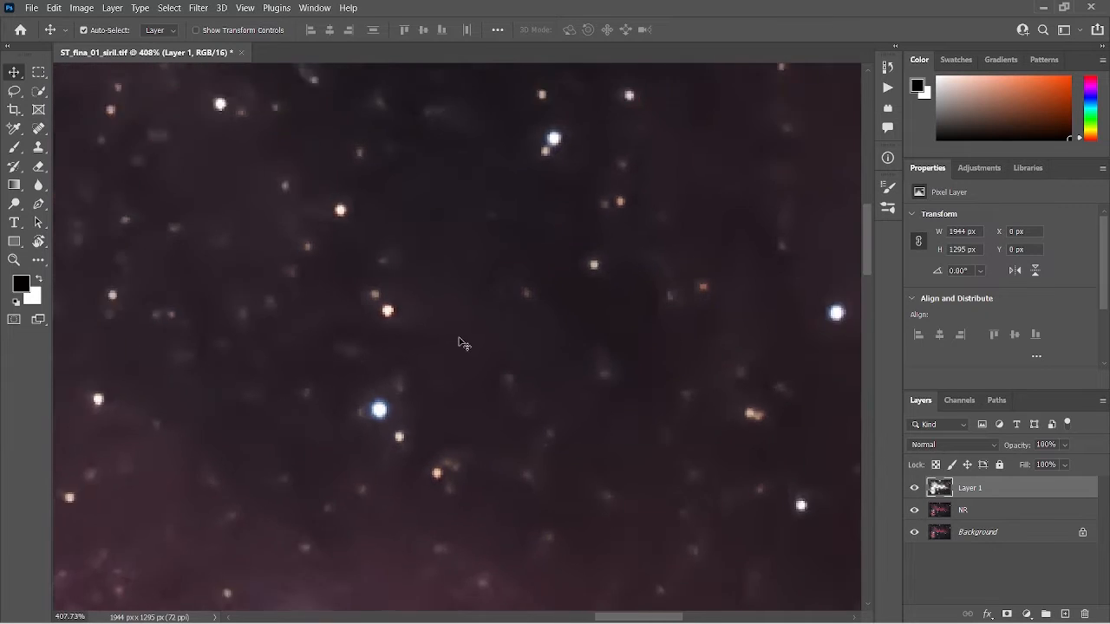
scroll(462, 344, "down", 10)
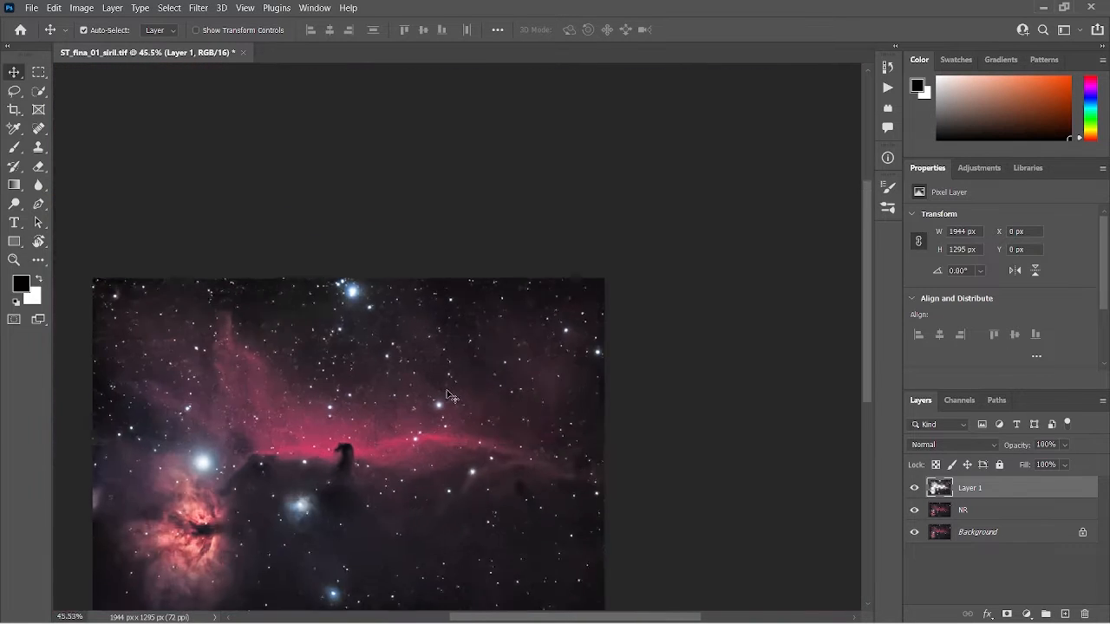
scroll(449, 396, "down", 1)
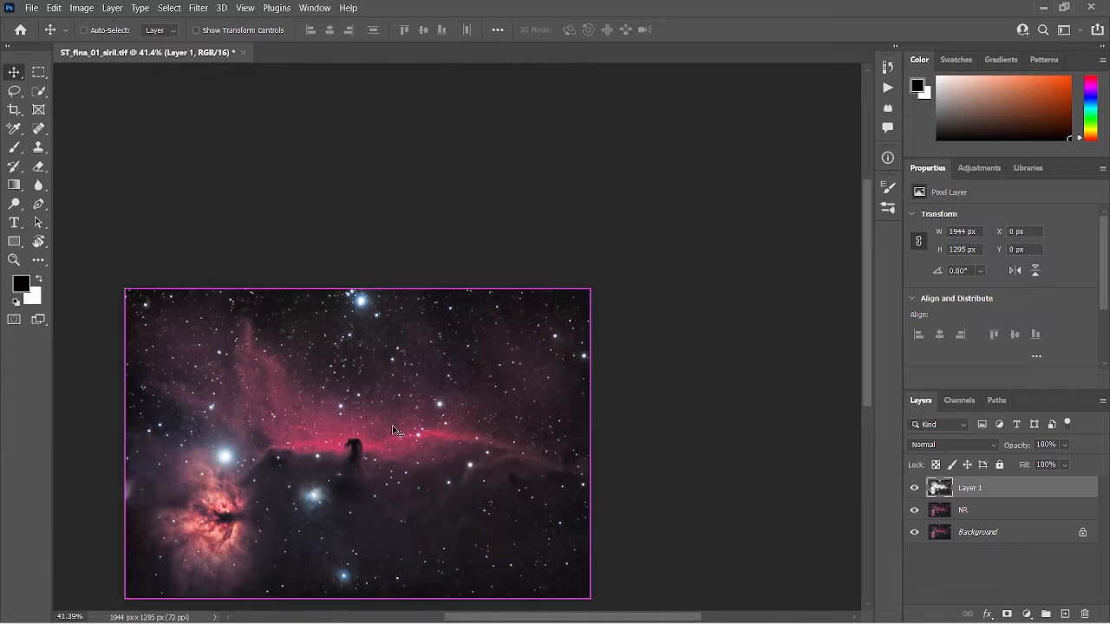
Set the opacity of Layer 1 to 66%.
key("ctrl+0")
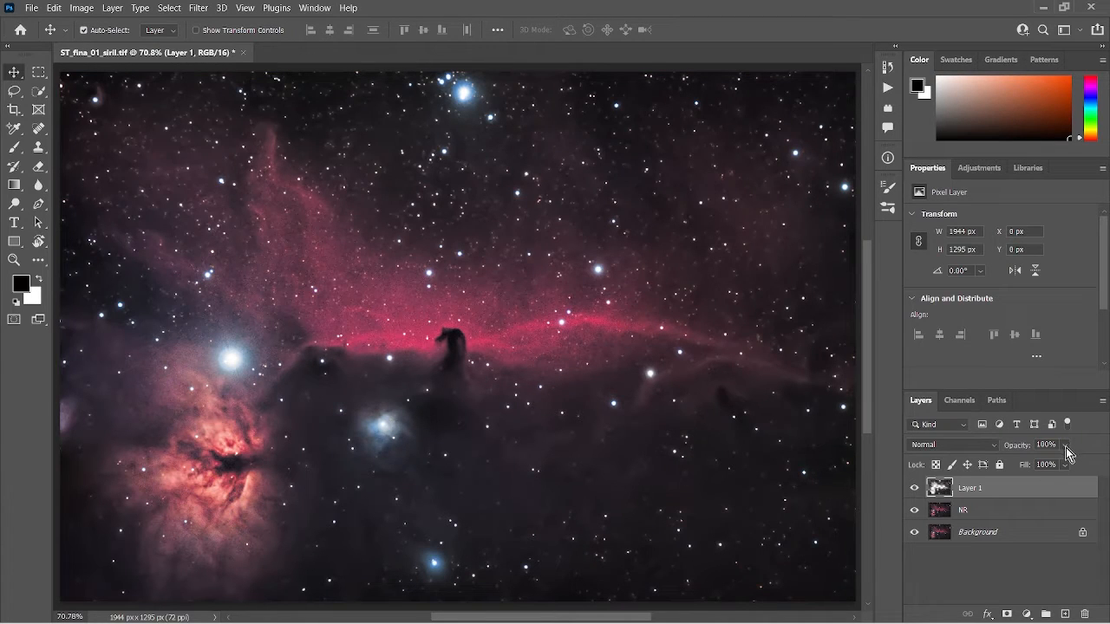
left_click(1065, 447)
left_click(1064, 461)
left_click_drag(1063, 461, 1057, 462)
Compare the star field close up with the partly transparent Layer 1 shown and hidden.
scroll(727, 245, "up", 5)
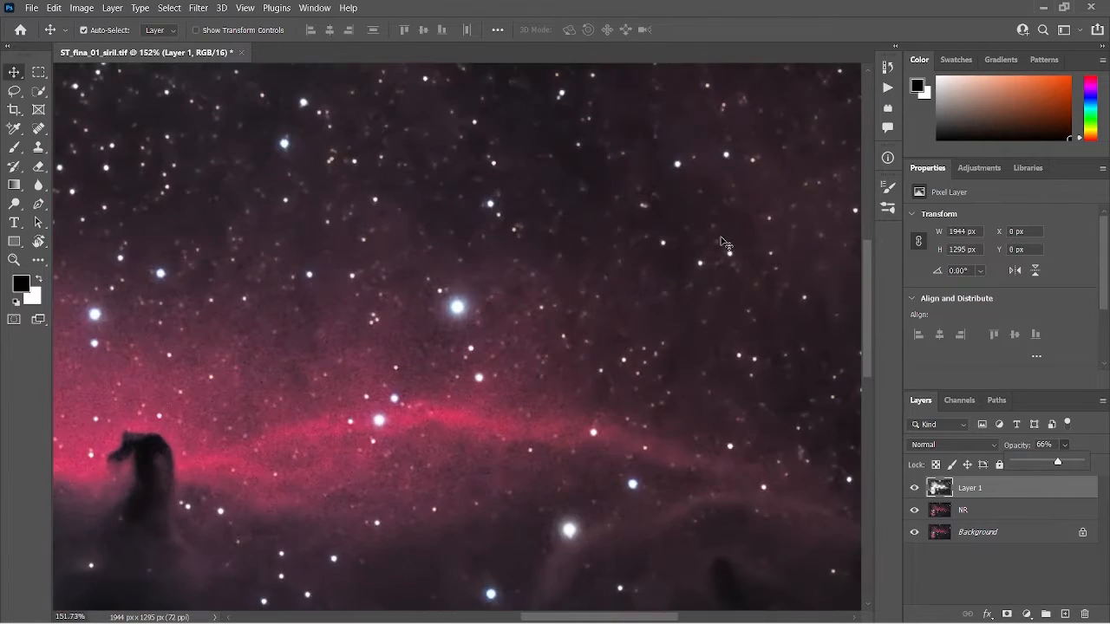
left_click(914, 491)
left_click(915, 491)
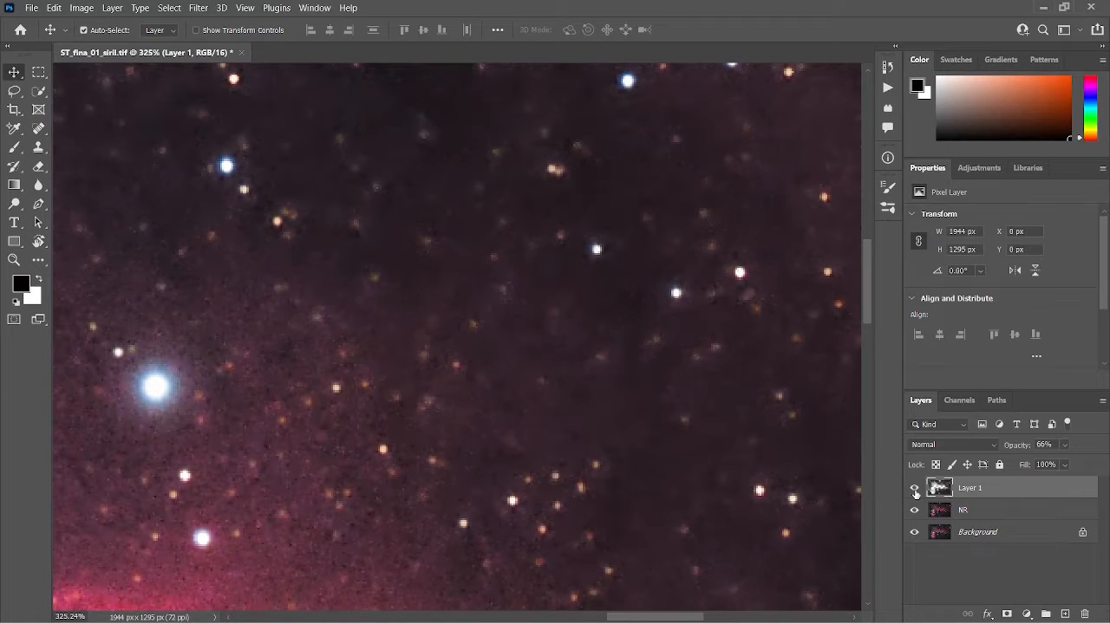
left_click(915, 491)
left_click(915, 491)
left_click(915, 491)
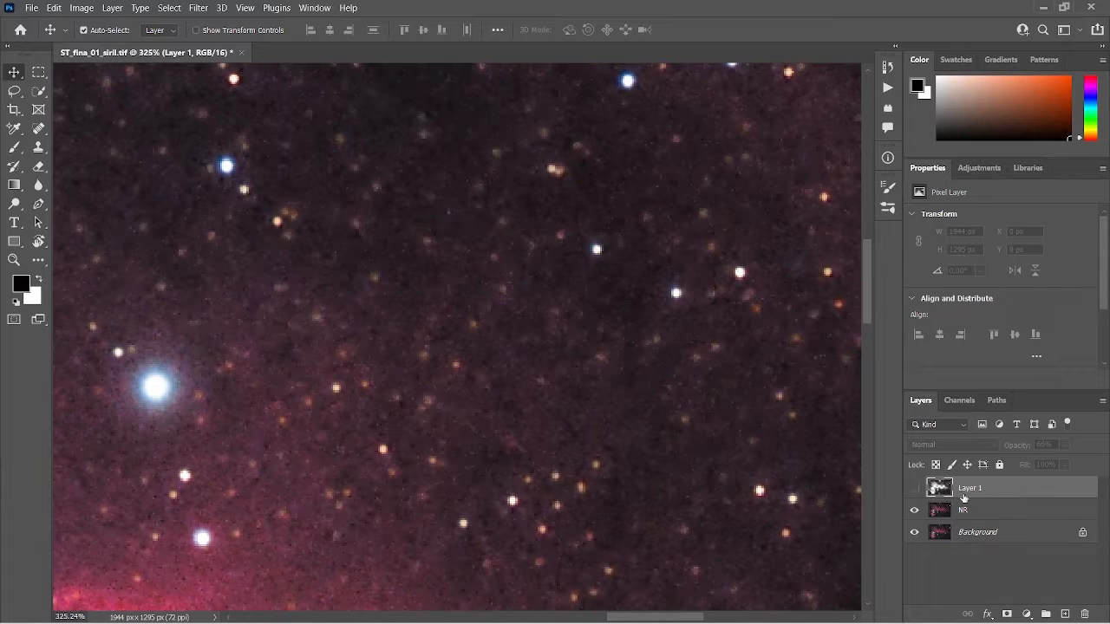
Show Layer 1, lower its opacity to 40%, and check the effect on the whole image.
left_click(915, 490)
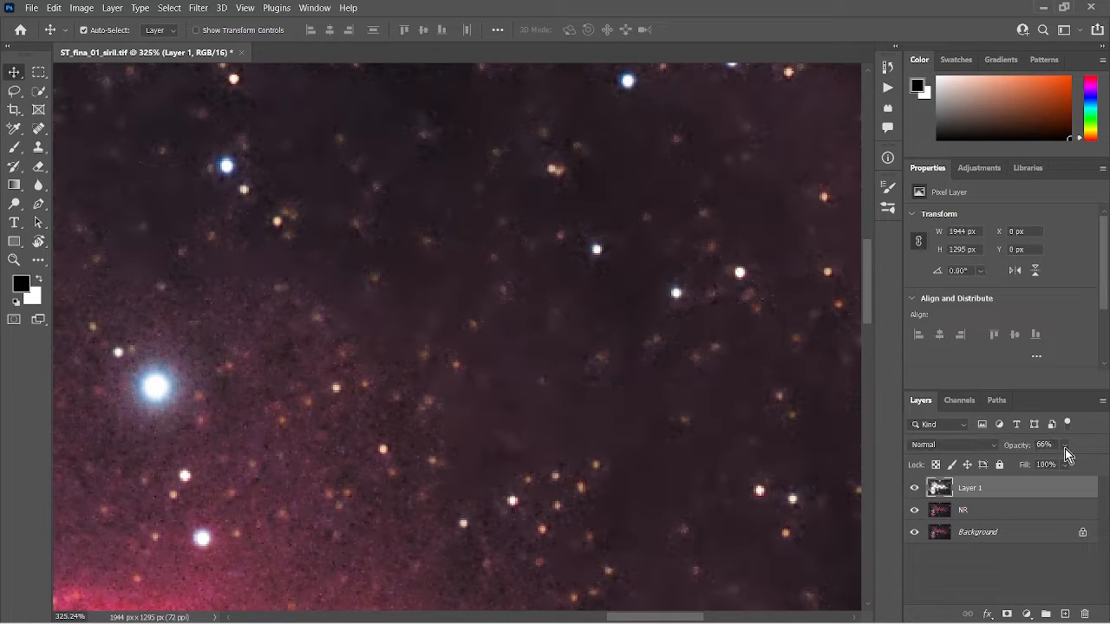
left_click(1065, 445)
left_click(915, 490)
scroll(422, 320, "down", 3)
scroll(422, 320, "down", 5)
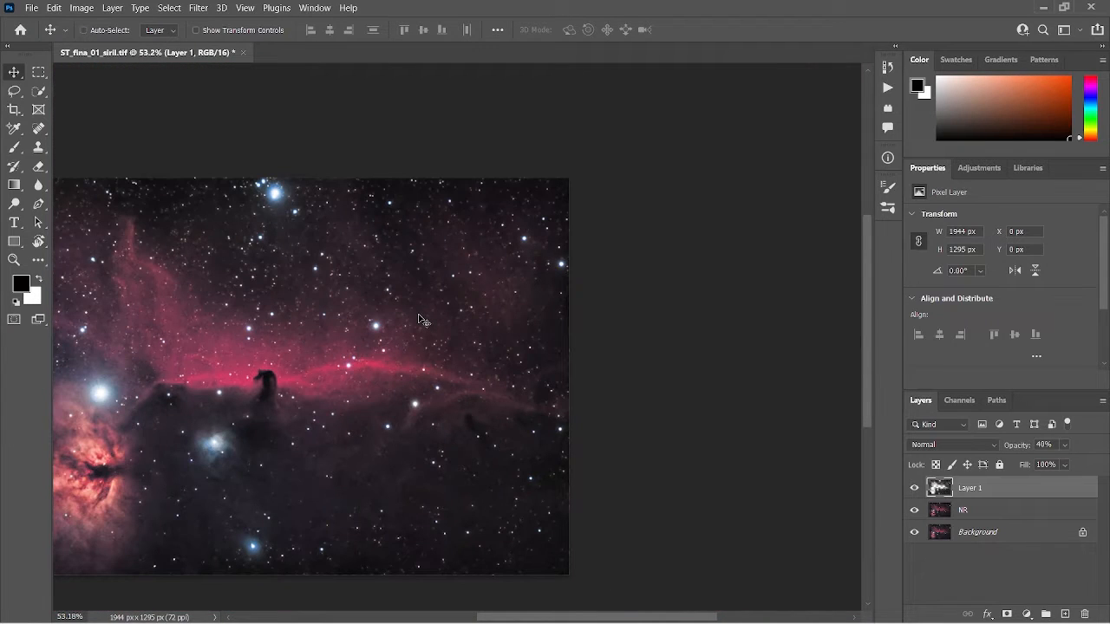
Set the opacity of Layer 1 to 100%.
key("0")
scroll(422, 320, "up", 1)
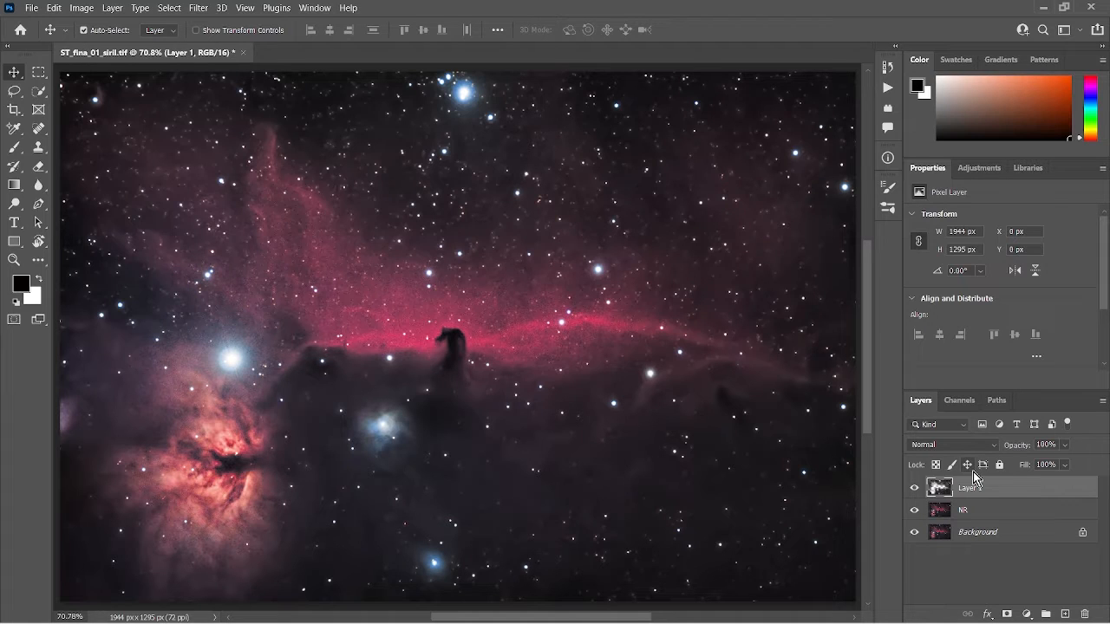
Stamp all visible layers into a new layer above Layer 1 and name it Enhance.
key("ctrl")
key("ctrl+shift+alt+e")
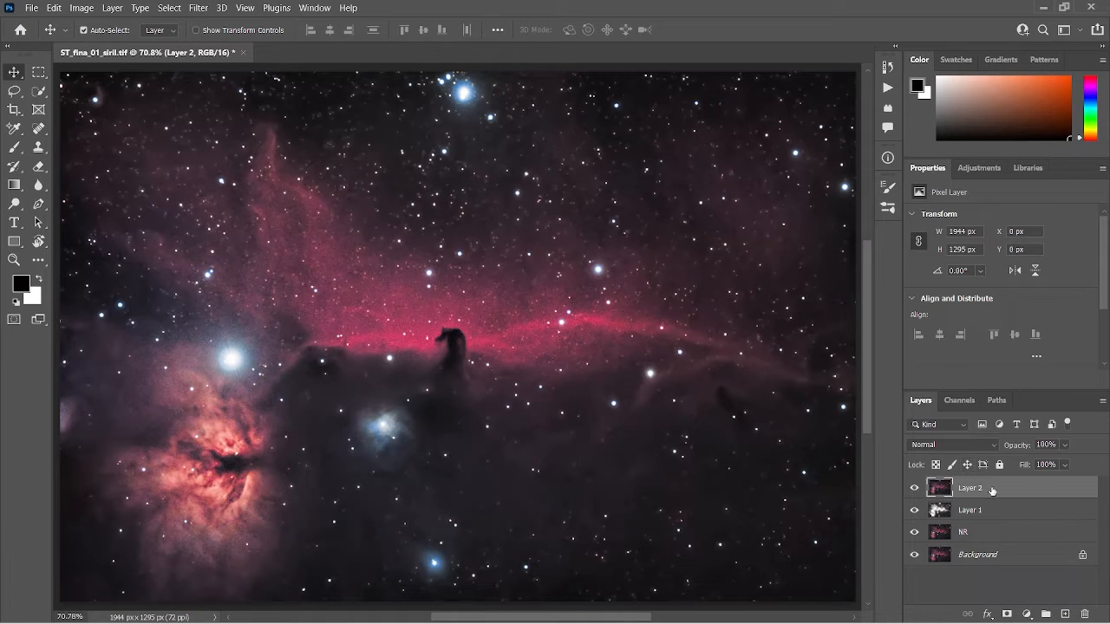
double_click(965, 488)
type("Enhance")
key("Return")
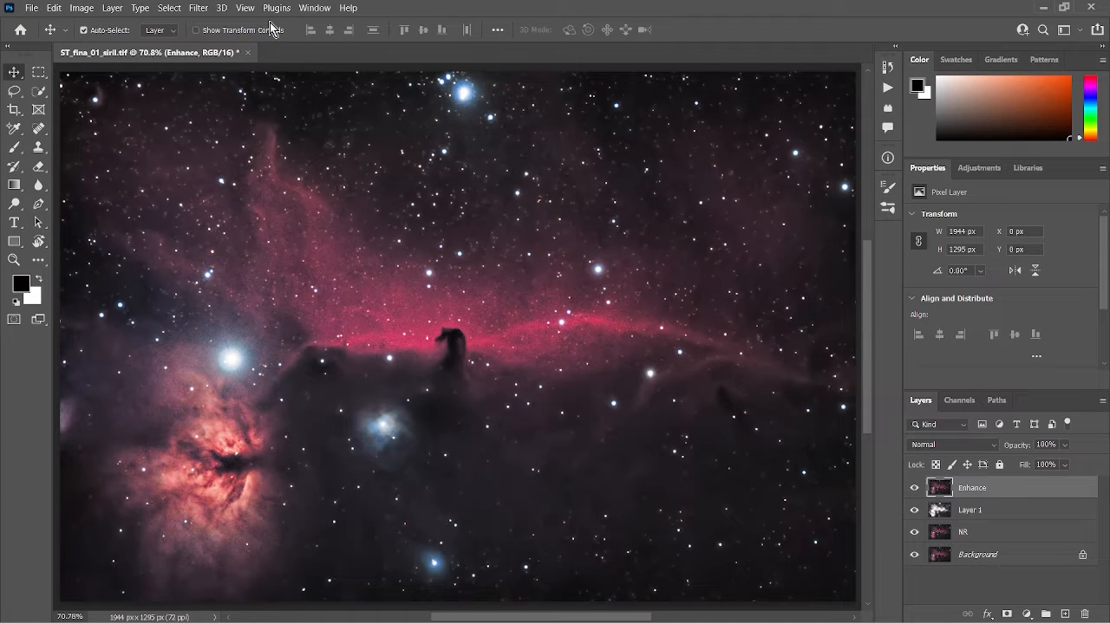
Apply a High Pass filter with a radius of 84.1 pixels to the Enhance layer.
left_click(198, 10)
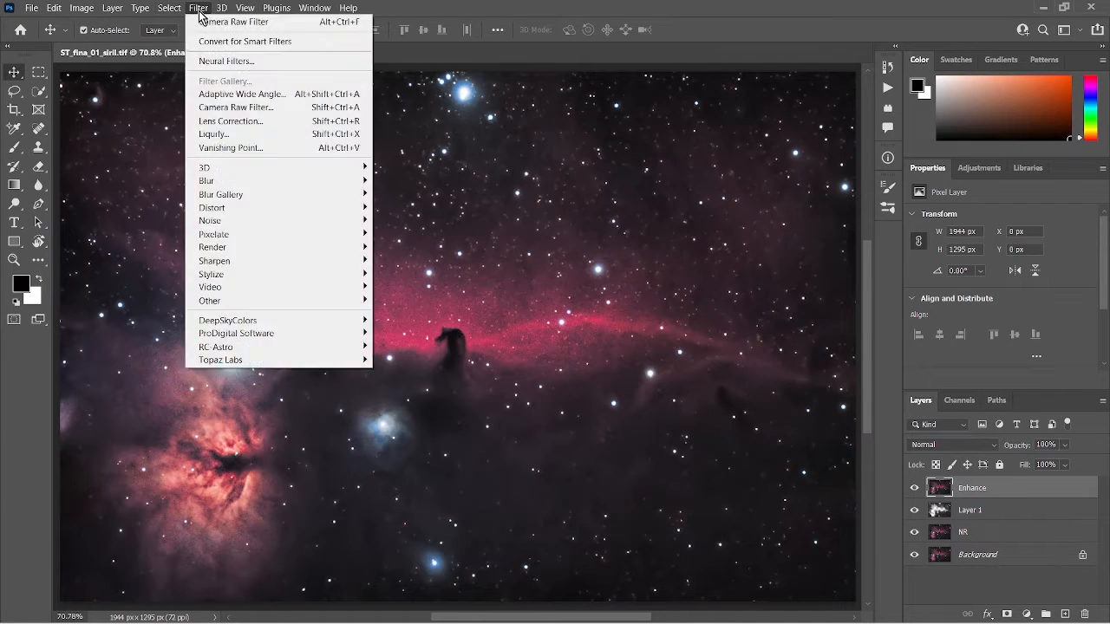
mouse_move(354, 301)
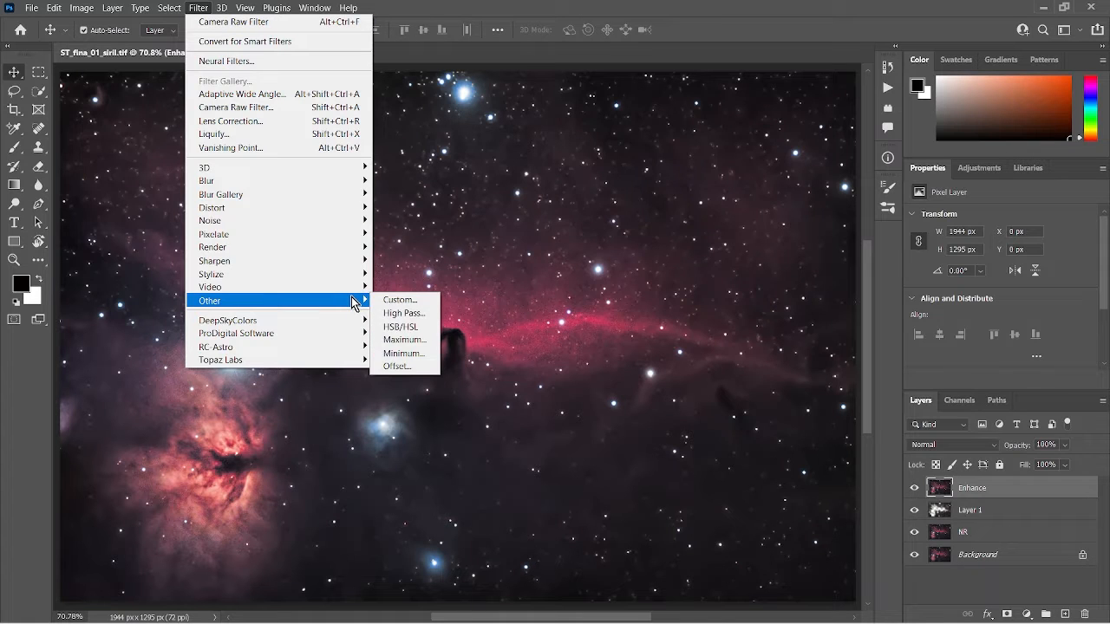
left_click(393, 312)
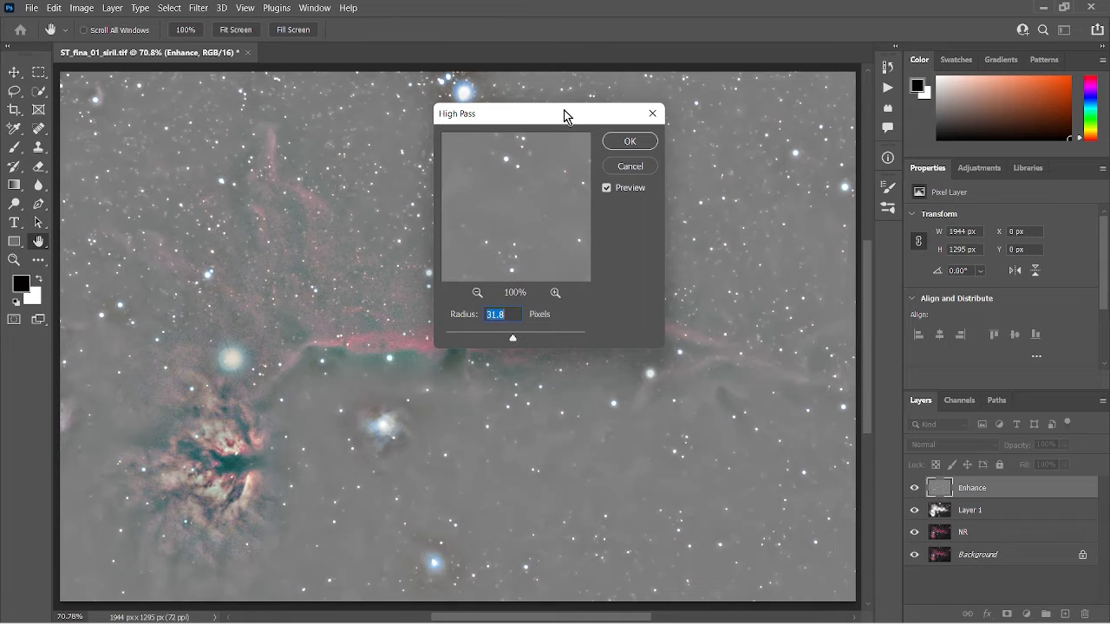
left_click_drag(562, 116, 803, 113)
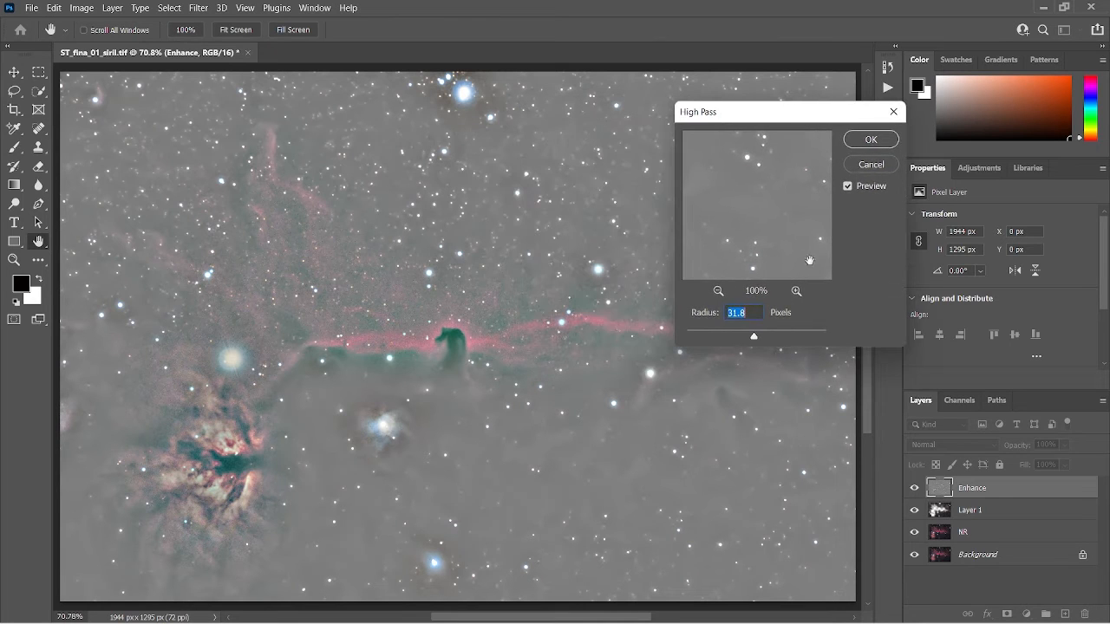
left_click_drag(754, 337, 793, 338)
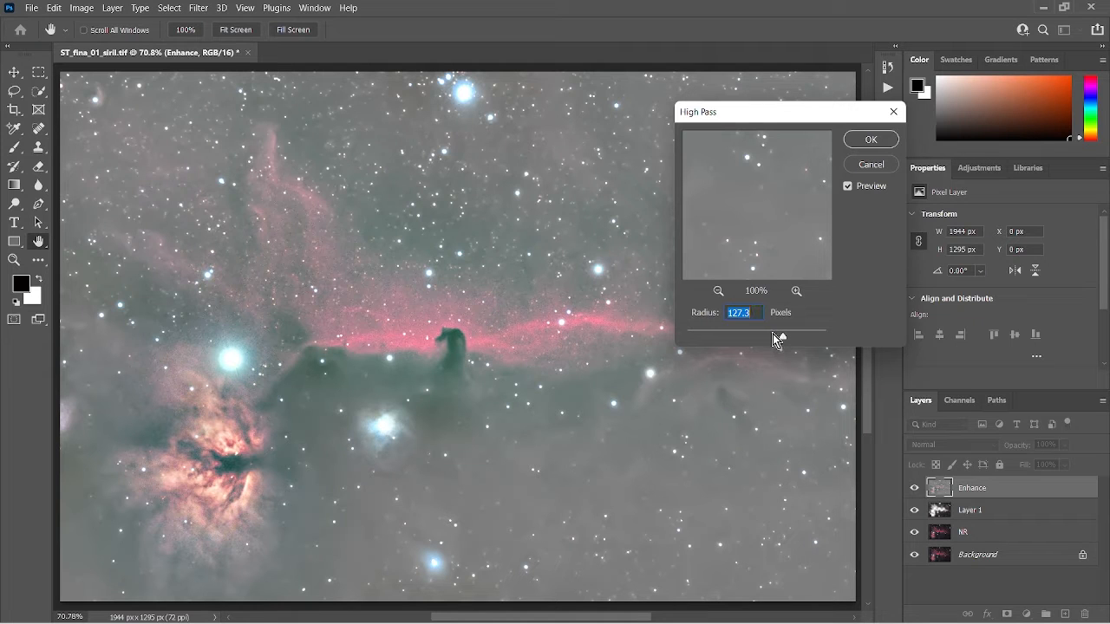
left_click_drag(772, 333, 772, 336)
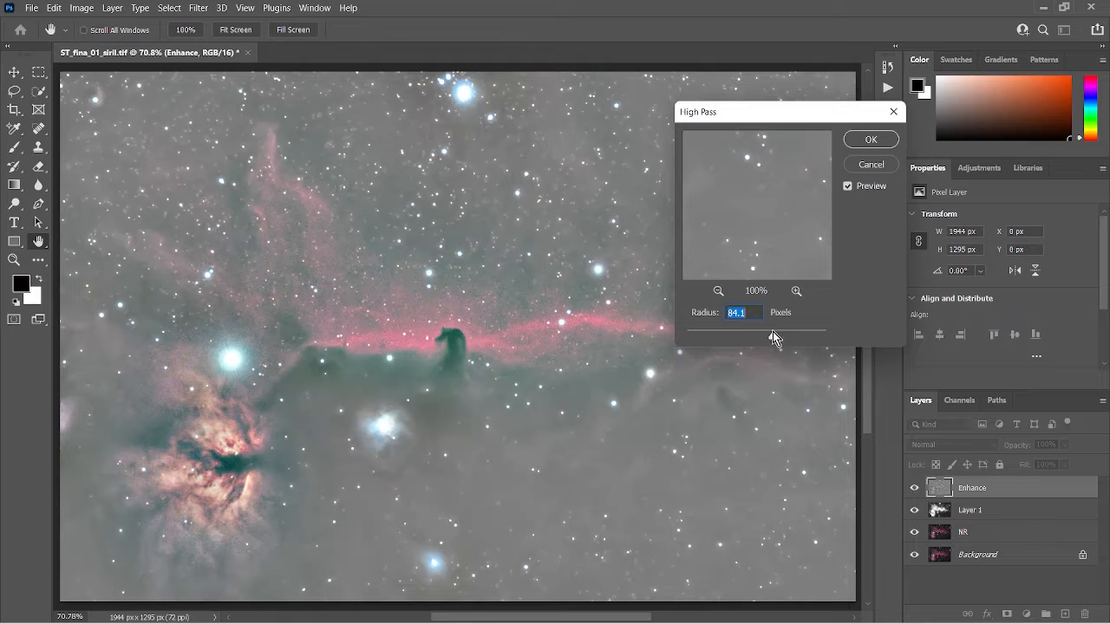
left_click(856, 141)
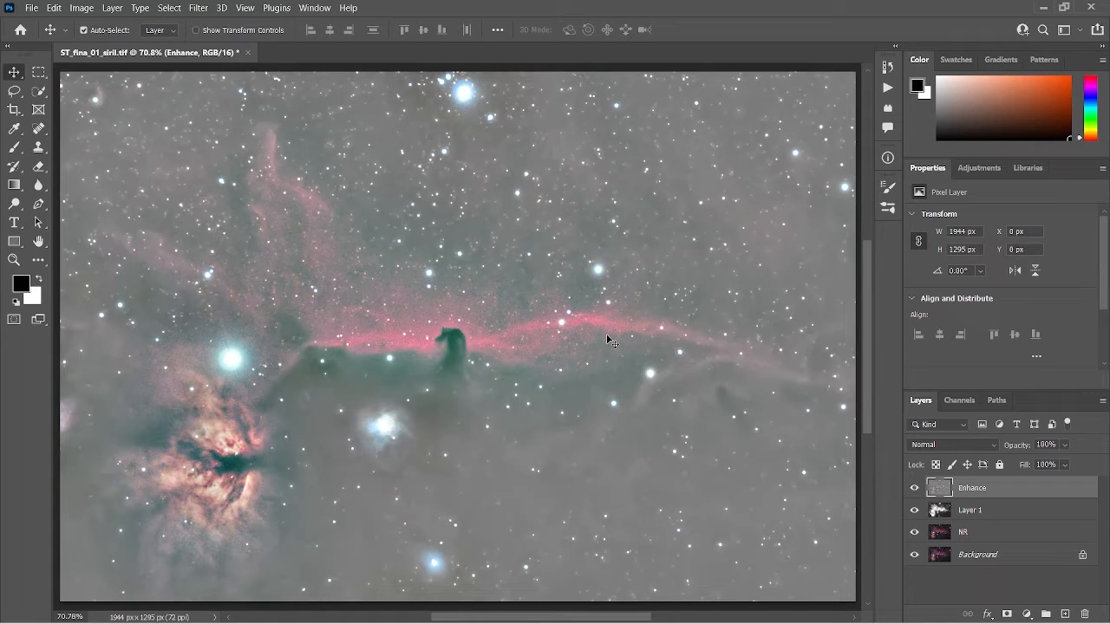
Select the stars on the Enhance layer by Color Range, using Highlights with 5% fuzziness and a range of 229.
left_click(169, 9)
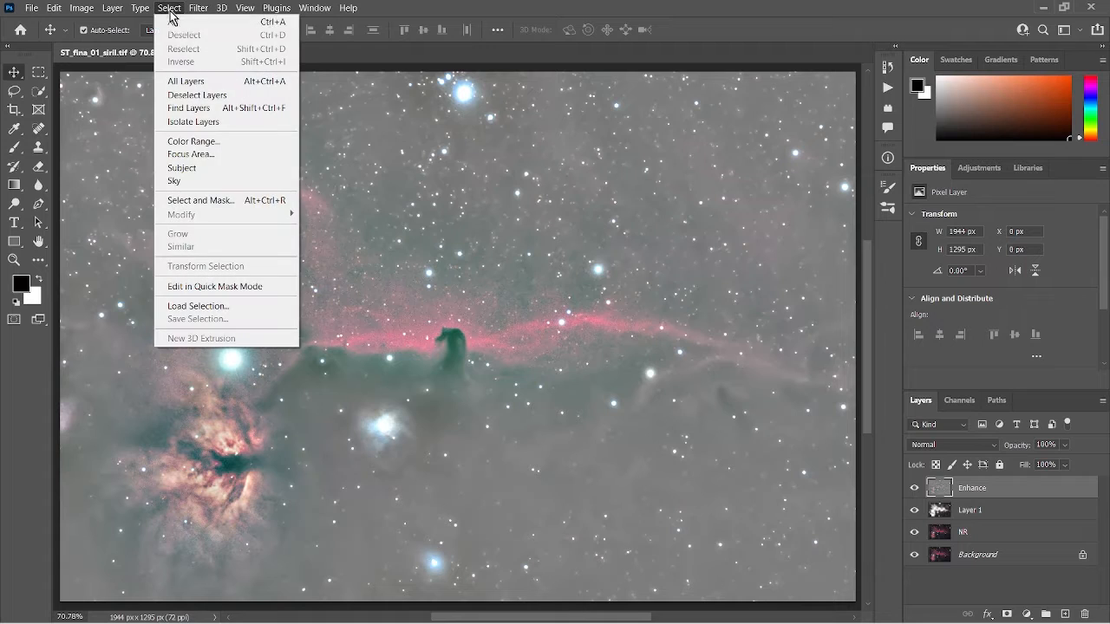
left_click(197, 142)
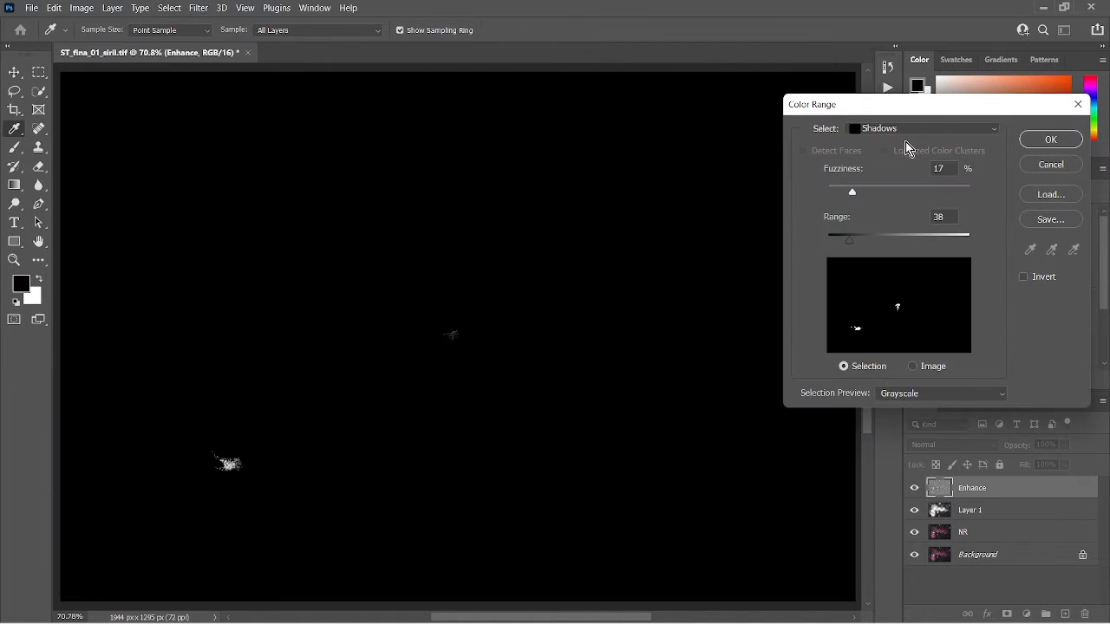
left_click(911, 128)
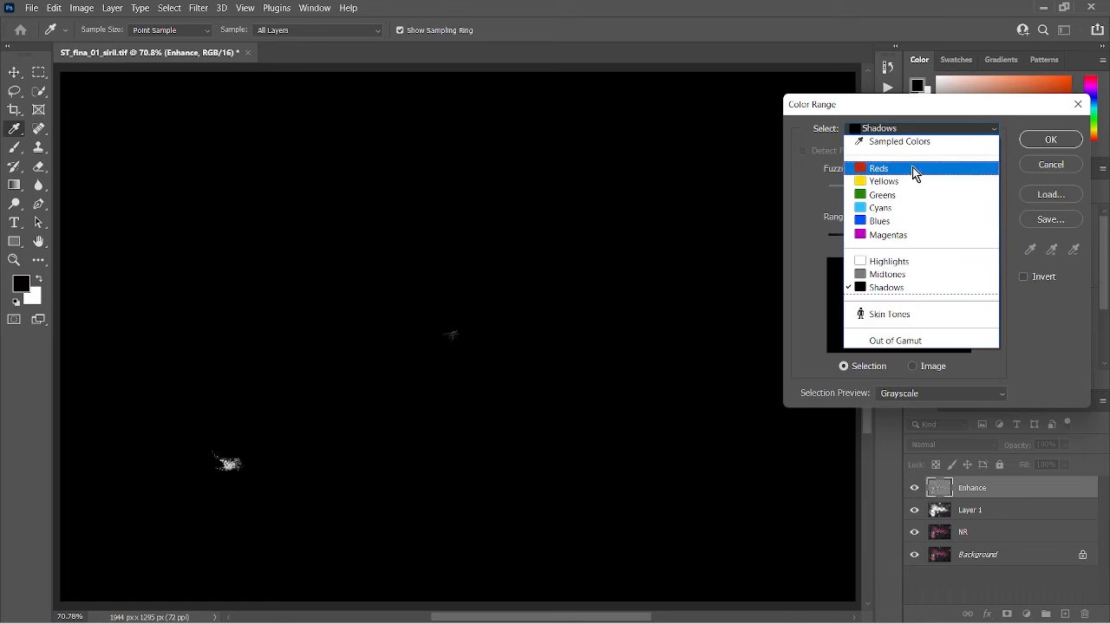
left_click(912, 262)
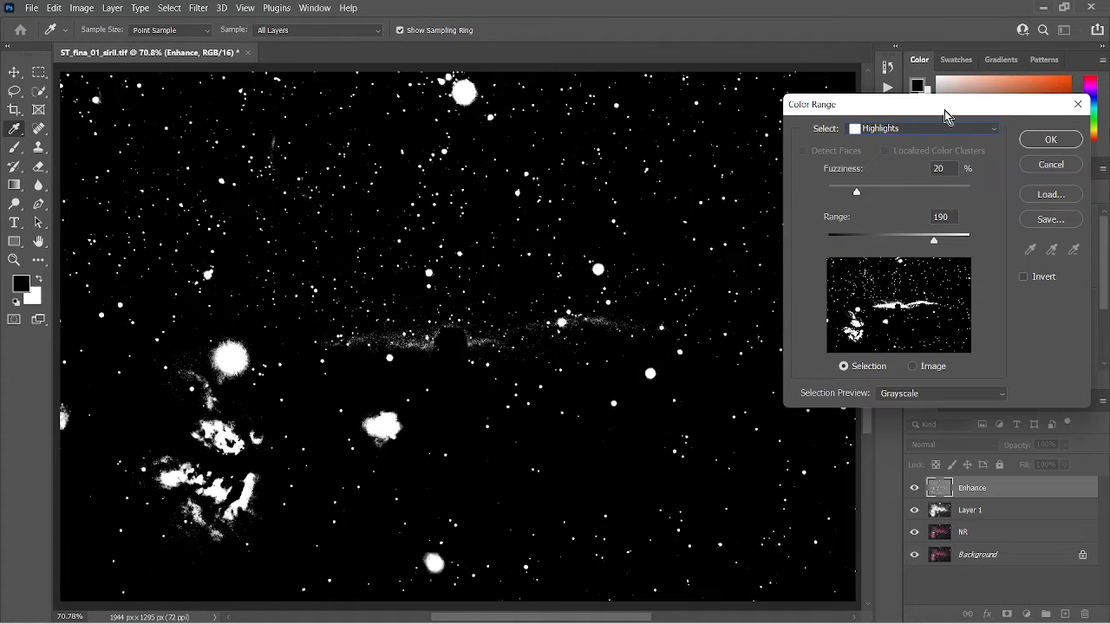
left_click_drag(945, 115, 800, 61)
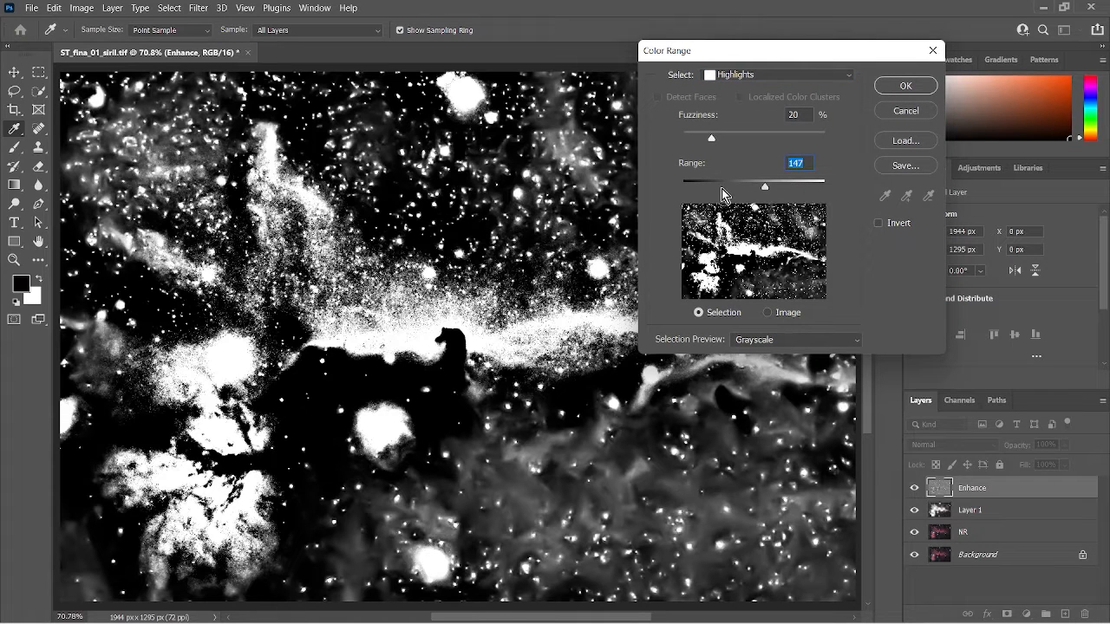
left_click_drag(765, 187, 810, 187)
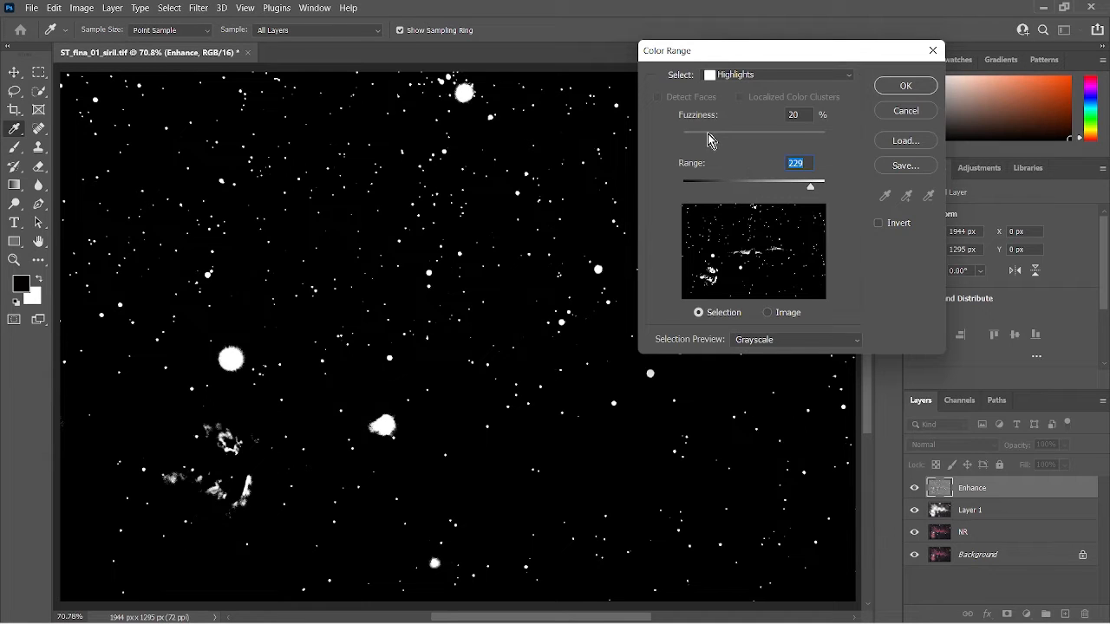
left_click_drag(711, 138, 689, 144)
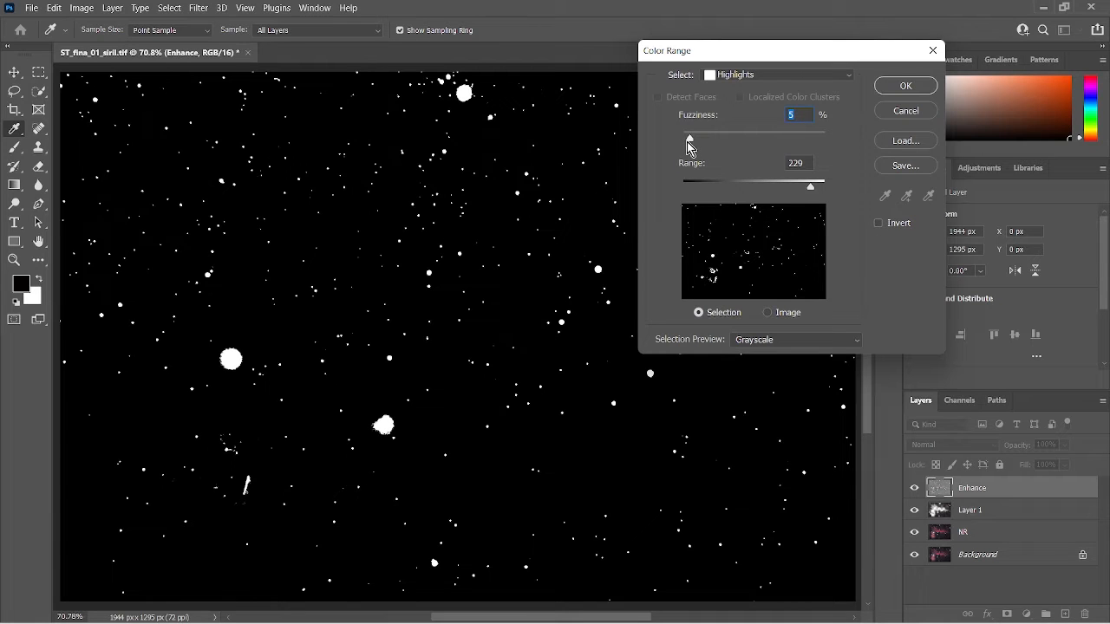
left_click(902, 86)
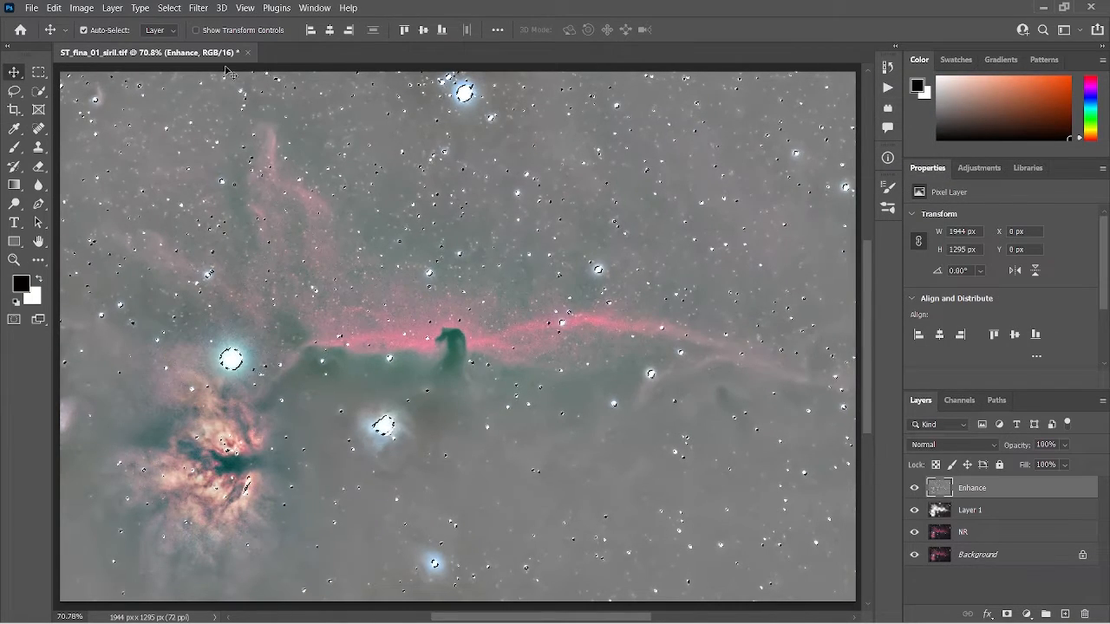
Expand the star selection by 4 pixels.
left_click(169, 9)
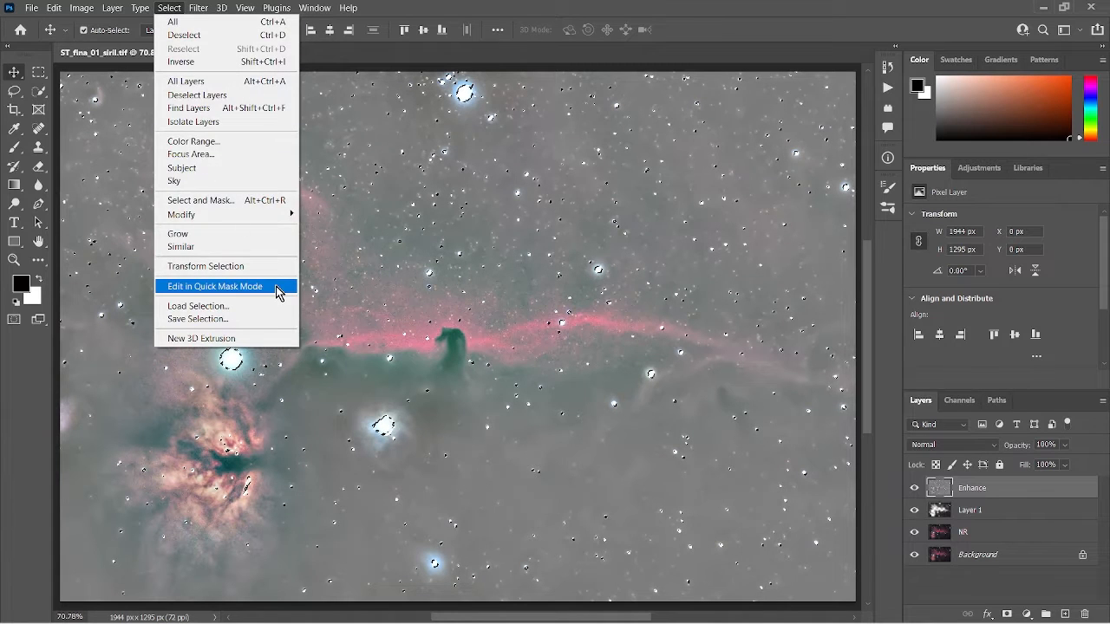
mouse_move(289, 214)
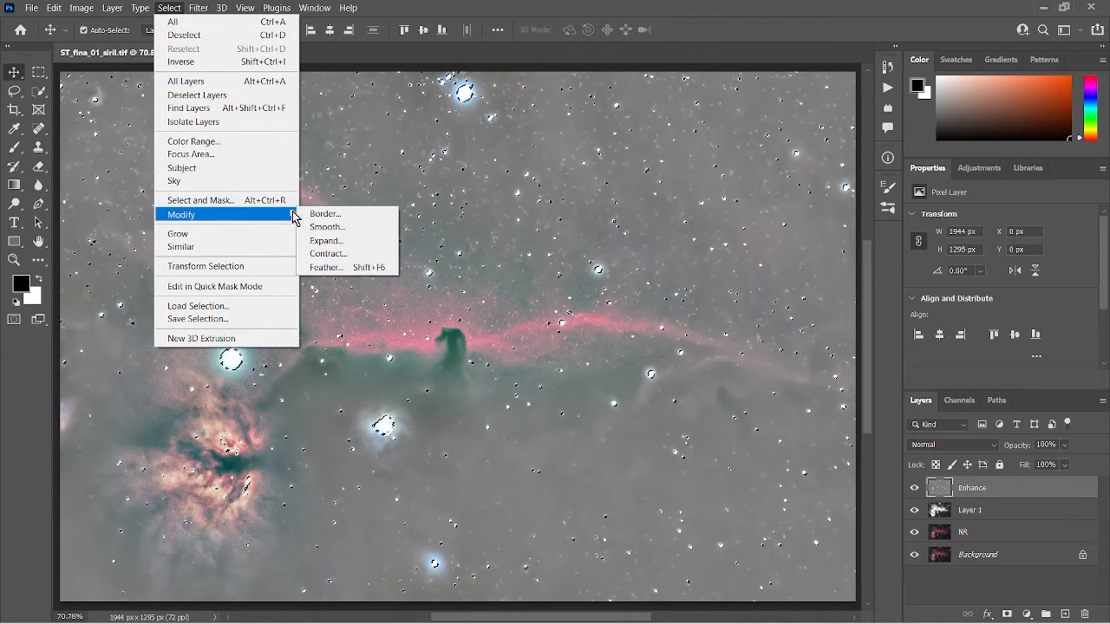
left_click(338, 244)
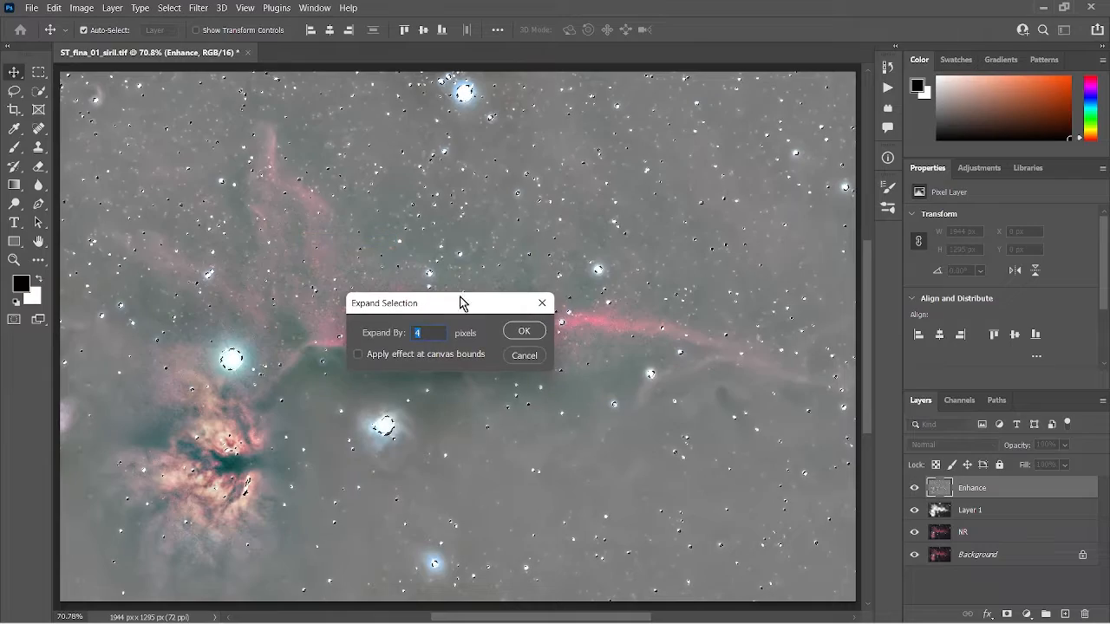
left_click(525, 333)
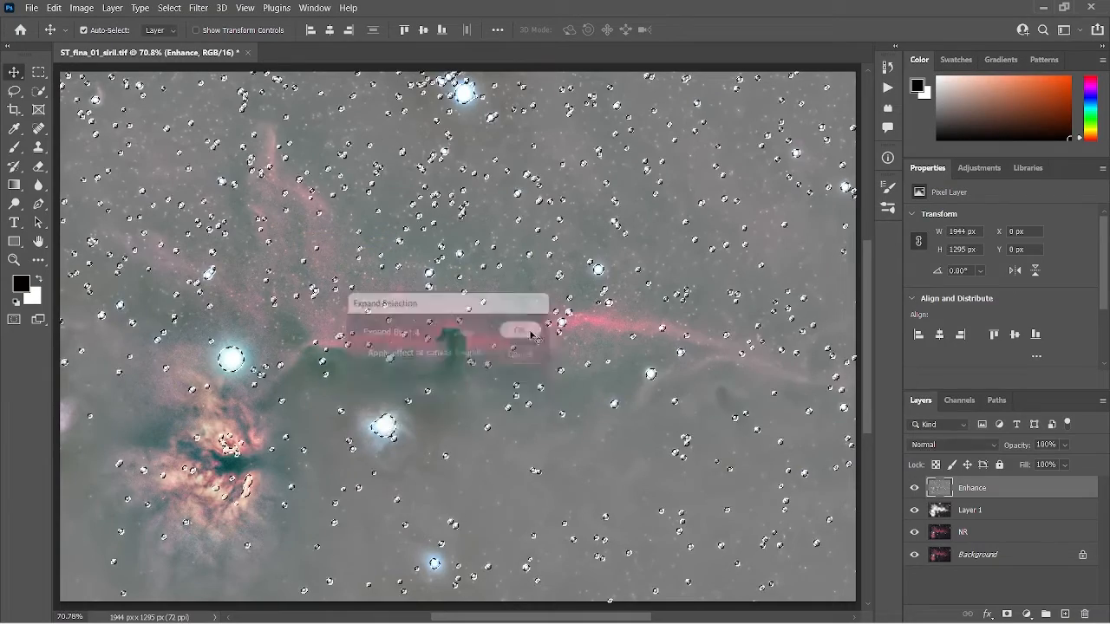
Feather the expanded star selection with a radius of 2 pixels.
left_click(170, 11)
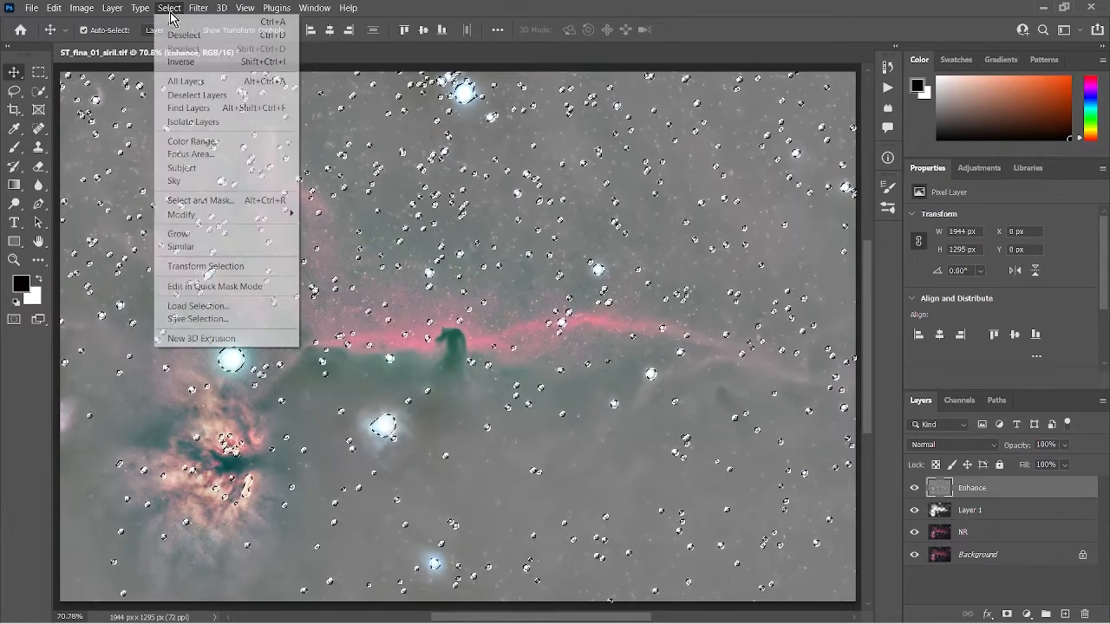
mouse_move(263, 223)
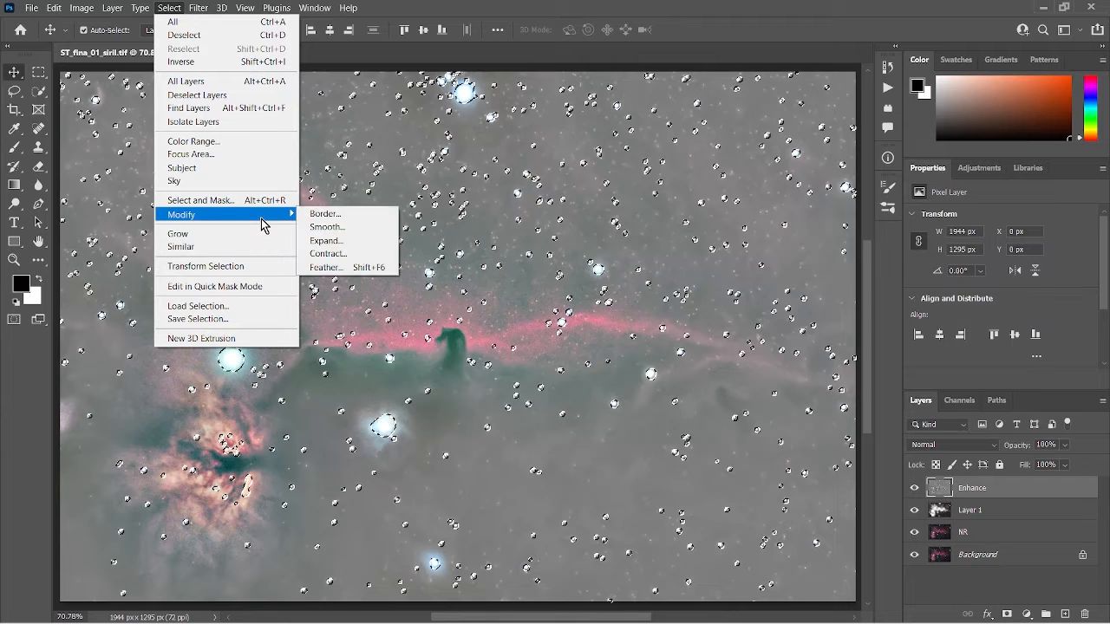
left_click(333, 269)
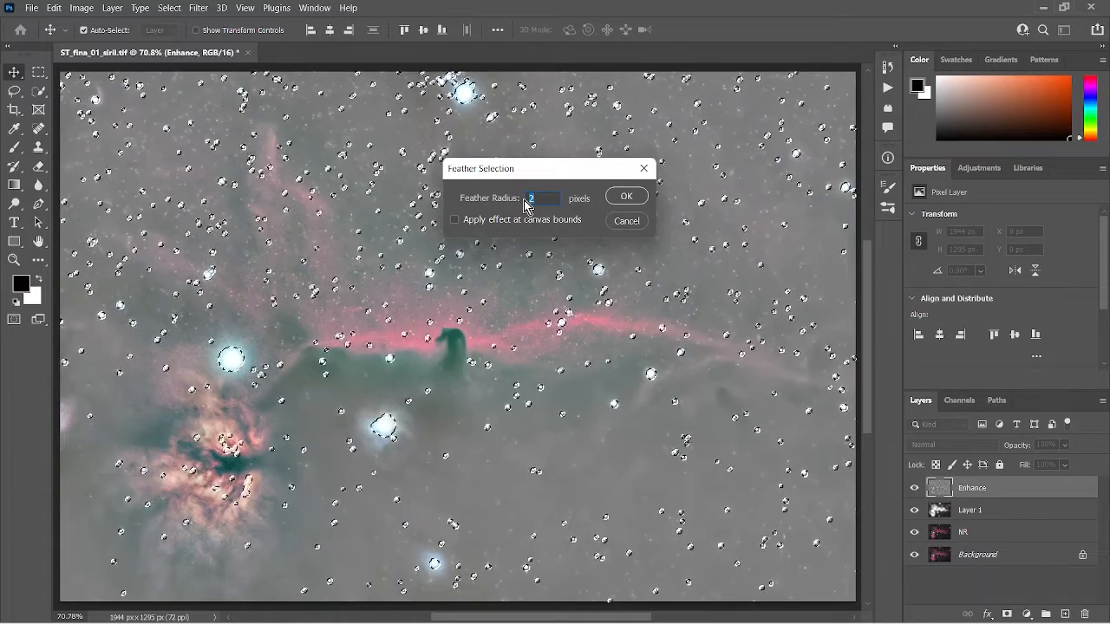
left_click(628, 196)
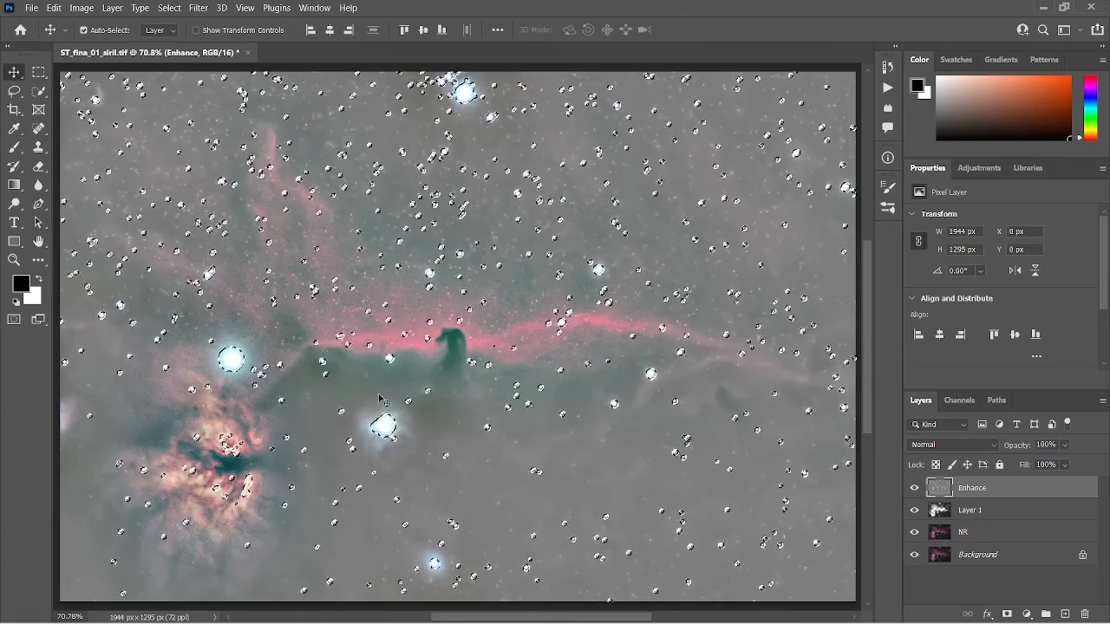
Subtract the blue reflection nebula below the Horsehead and the bright star at the image's upper edge from the selection with the Lasso.
left_click(13, 94)
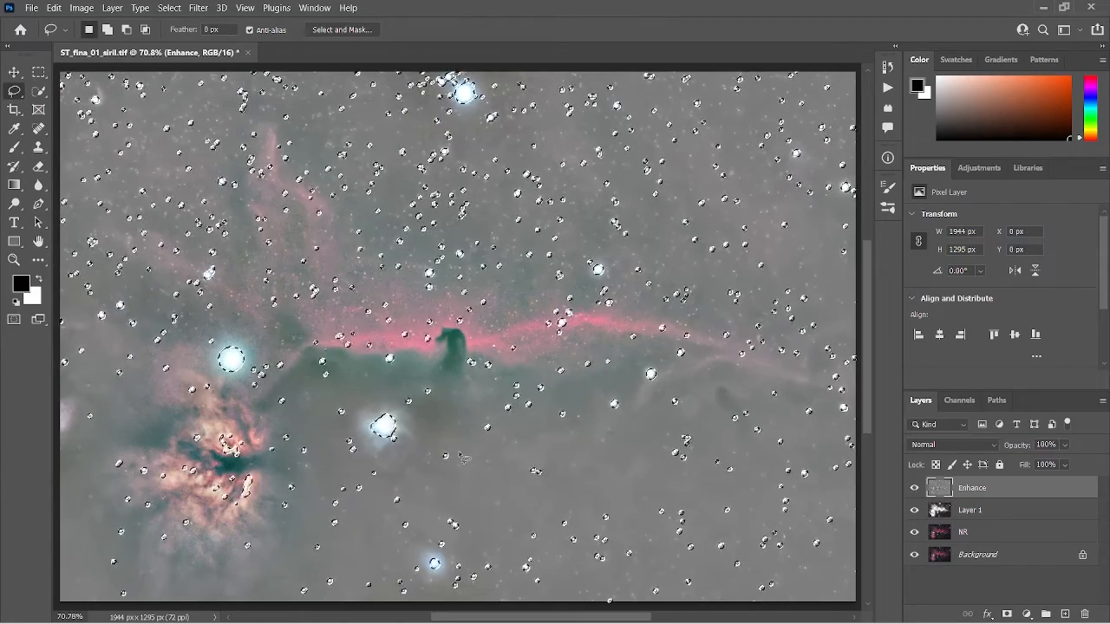
key("alt")
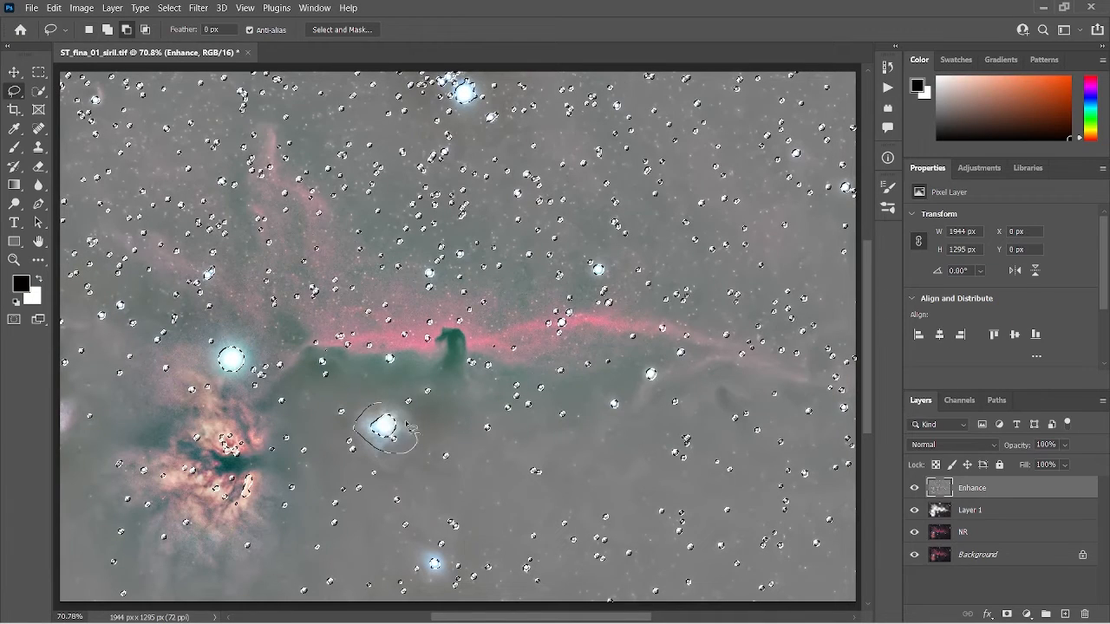
left_click_drag(371, 407, 373, 403)
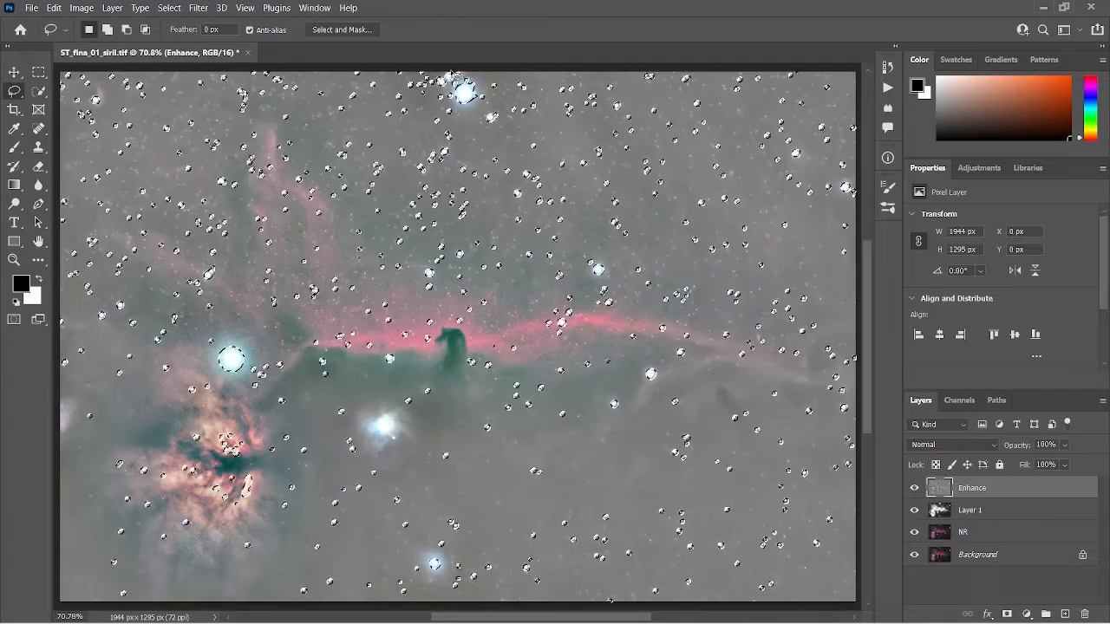
scroll(445, 148, "up", 2)
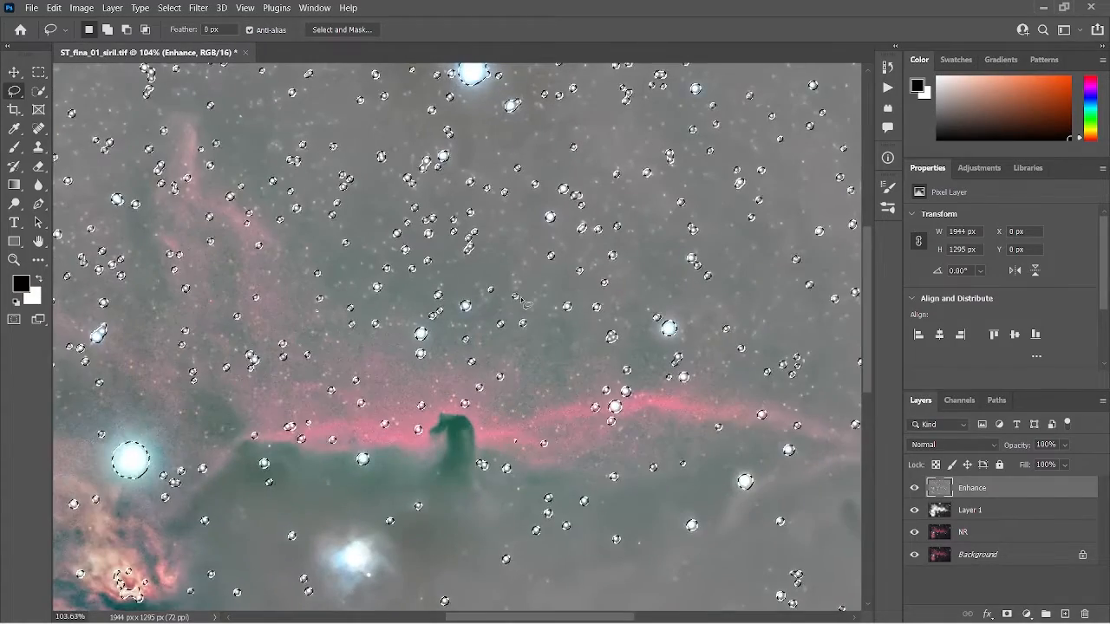
left_click_drag(869, 291, 882, 256)
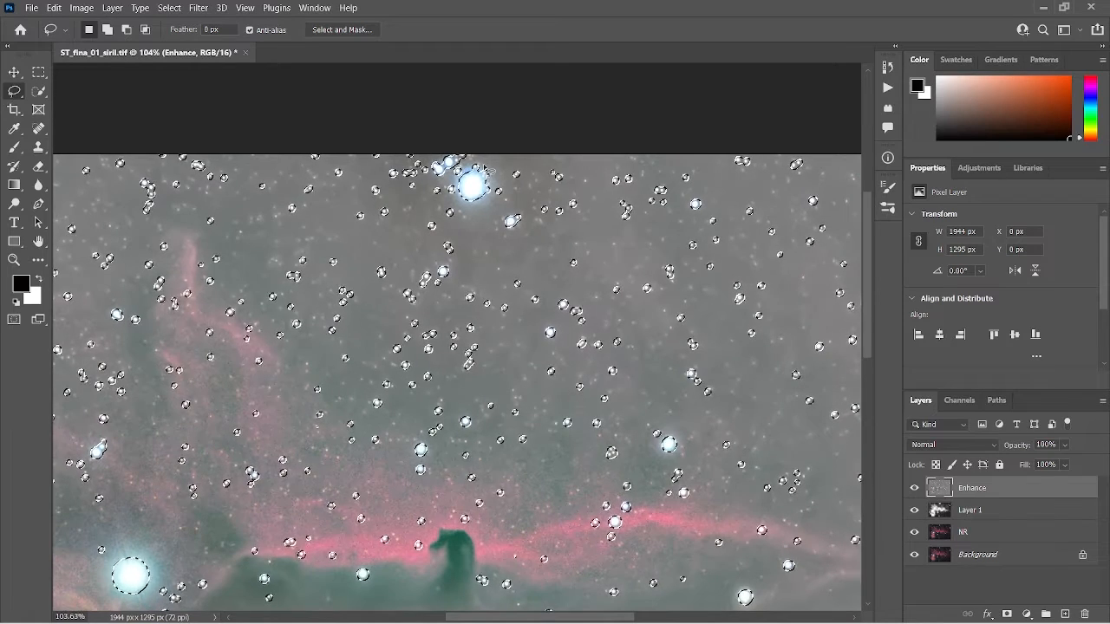
key("alt")
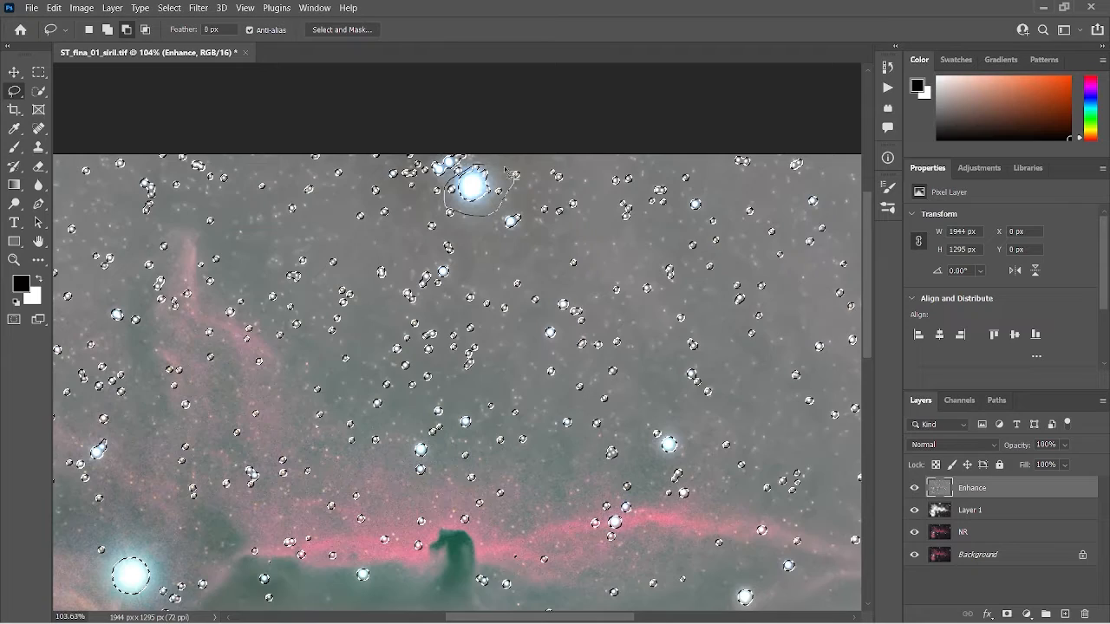
left_click_drag(513, 174, 511, 177)
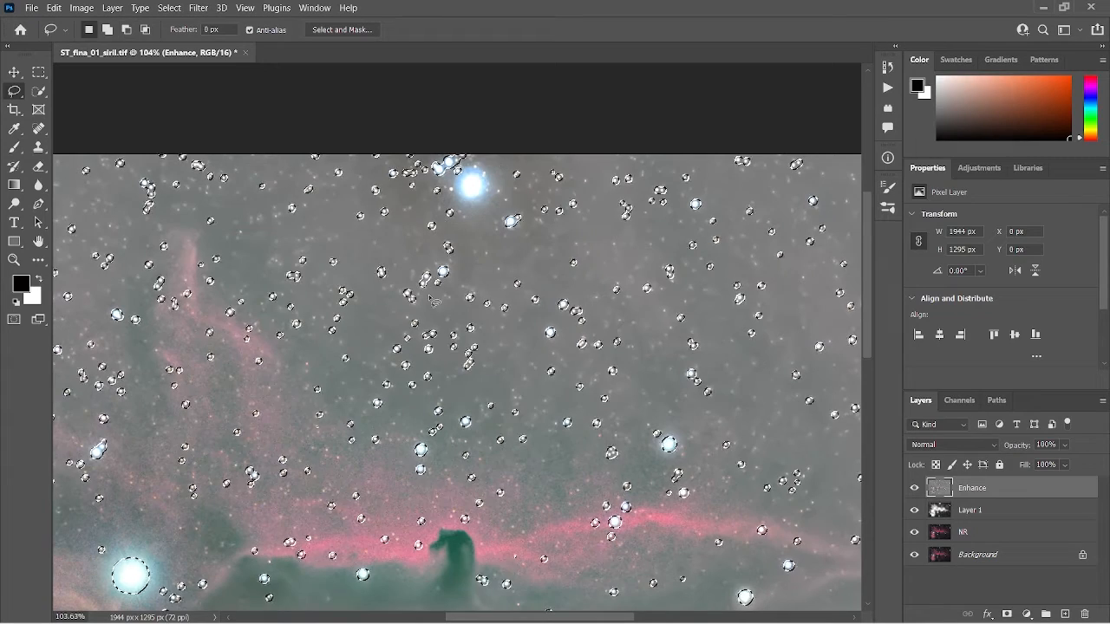
Subtract the bright star above the Flame Nebula from the star selection with the Lasso.
scroll(425, 294, "down", 2)
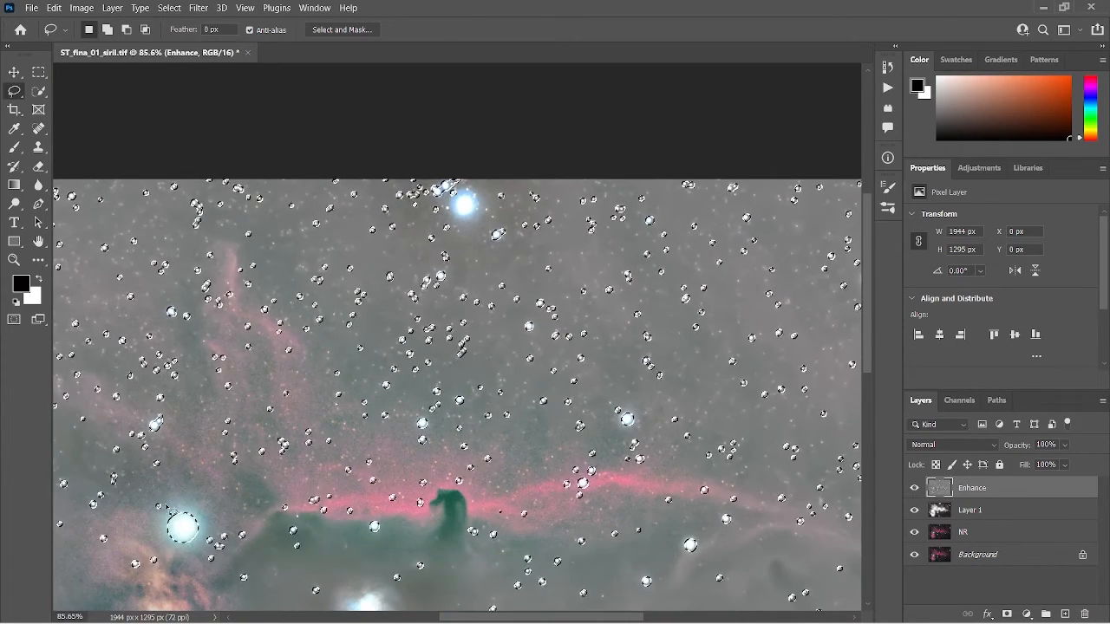
key("alt")
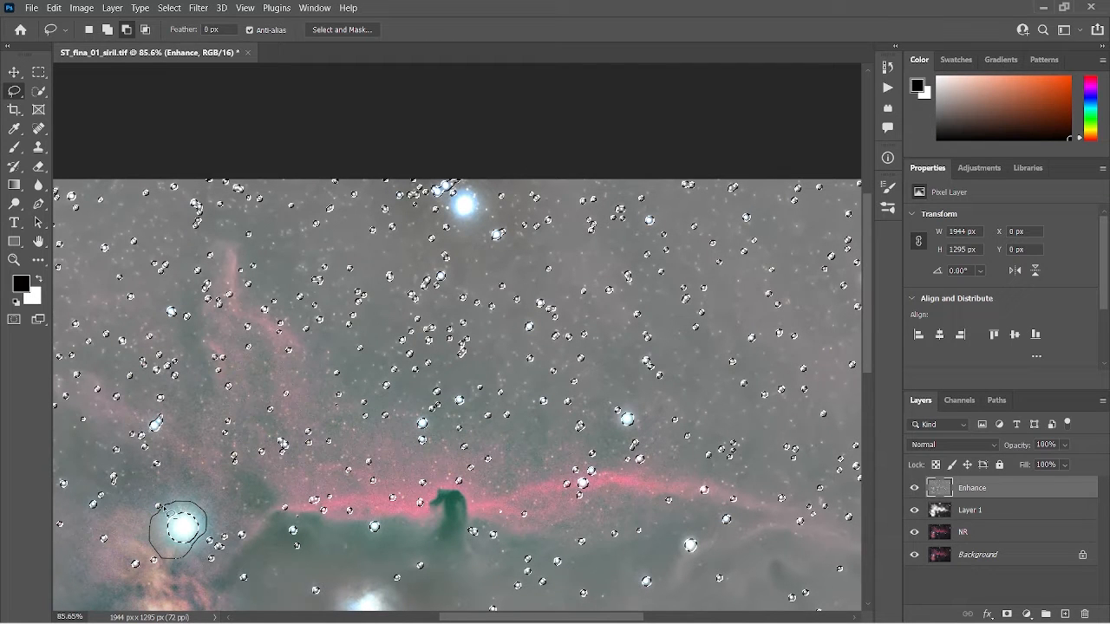
left_click_drag(160, 507, 158, 506)
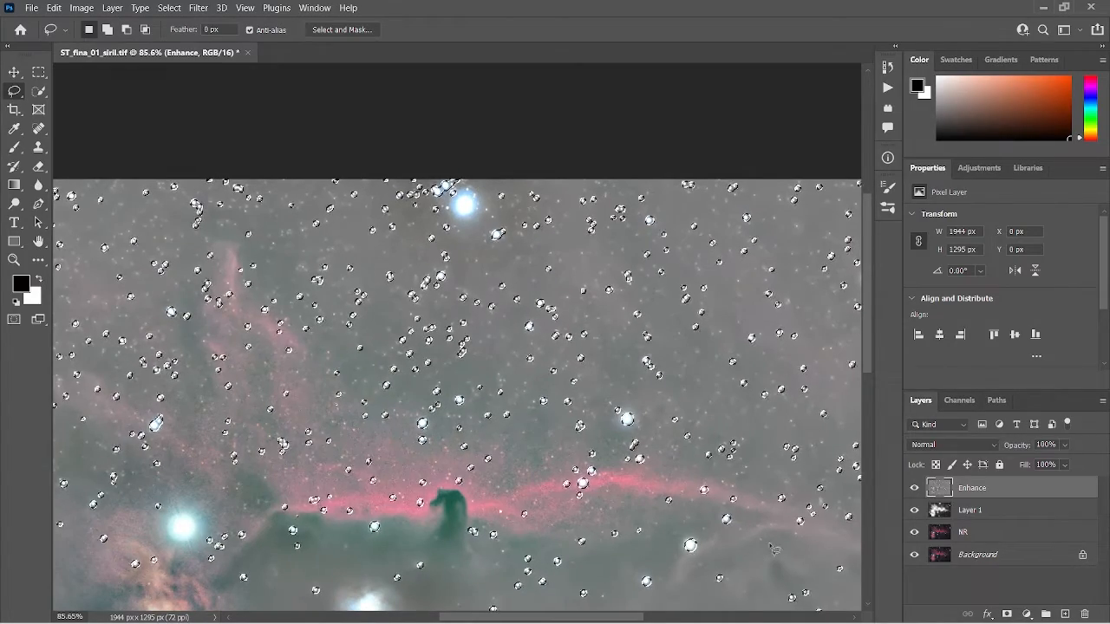
Mask the selected stars out of the Enhance layer with a Hide Selection layer mask.
scroll(381, 378, "down", 2)
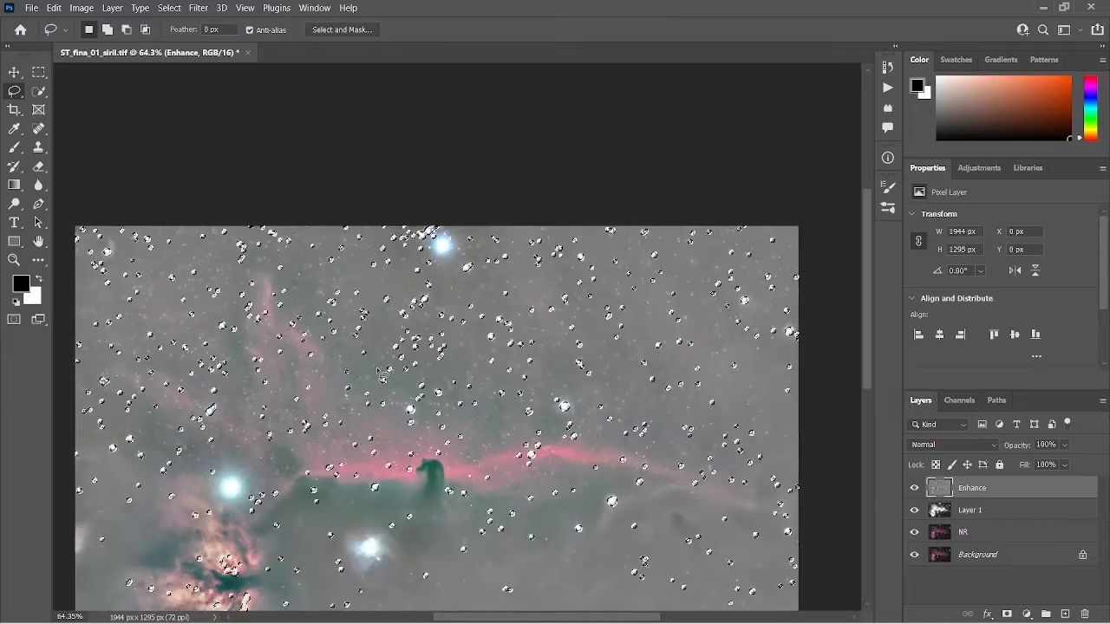
scroll(381, 373, "down", 2)
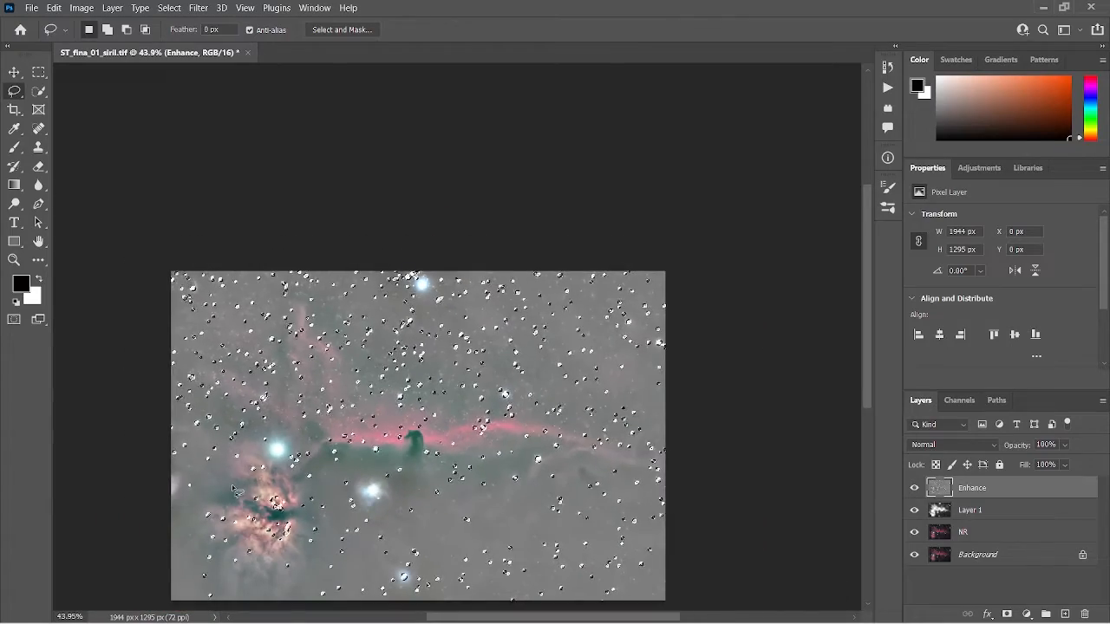
scroll(281, 522, "up", 5)
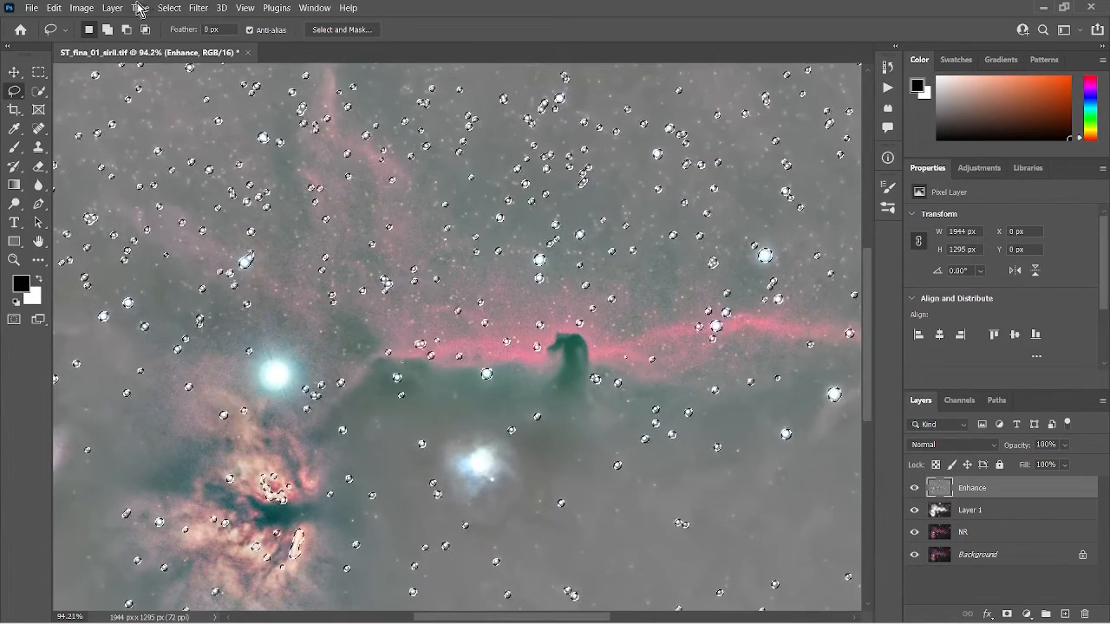
left_click(112, 8)
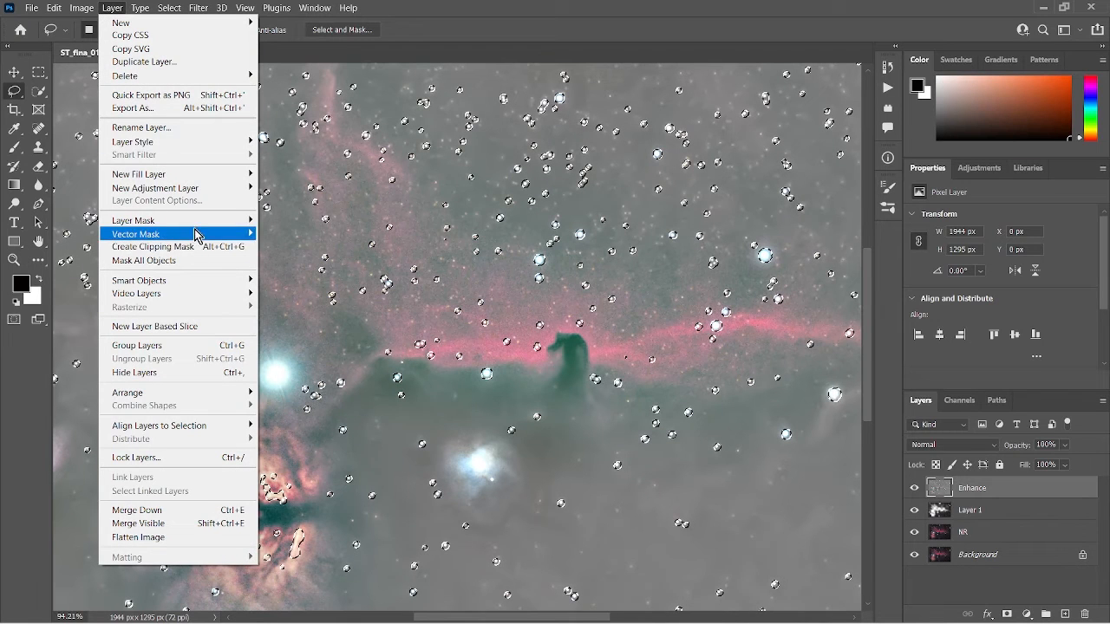
mouse_move(207, 227)
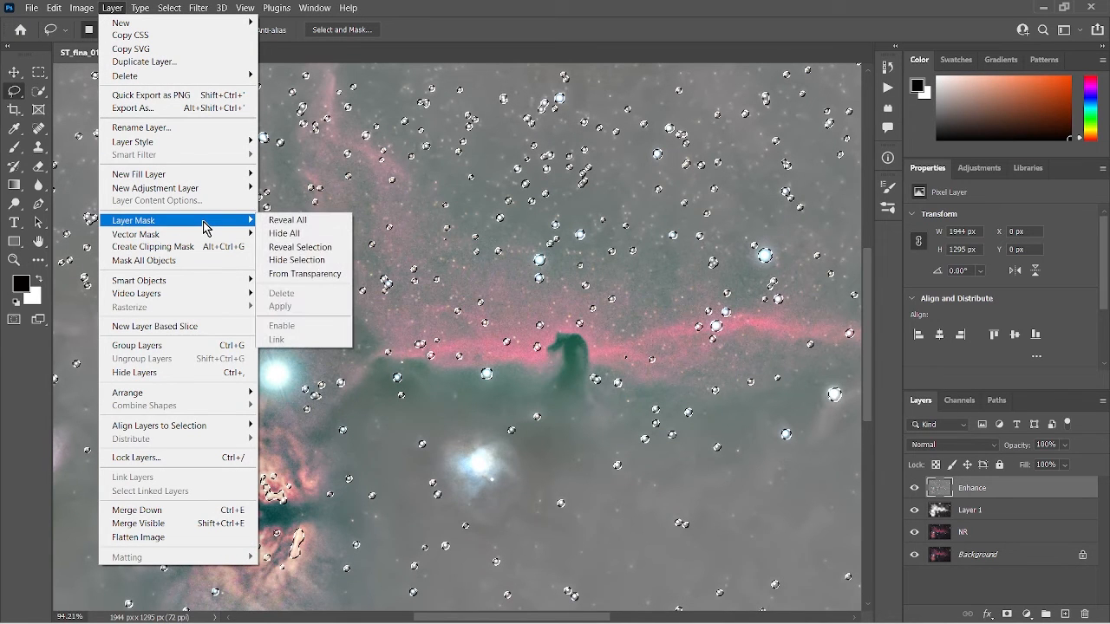
left_click(318, 265)
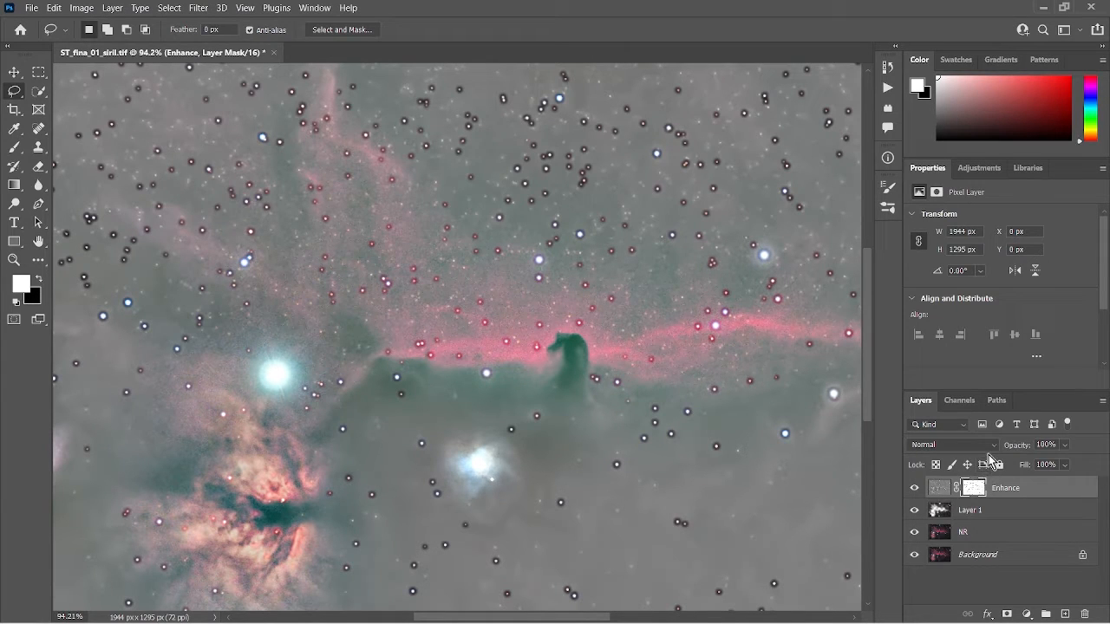
Set the Enhance layer's blend mode to Soft Light.
left_click(993, 446)
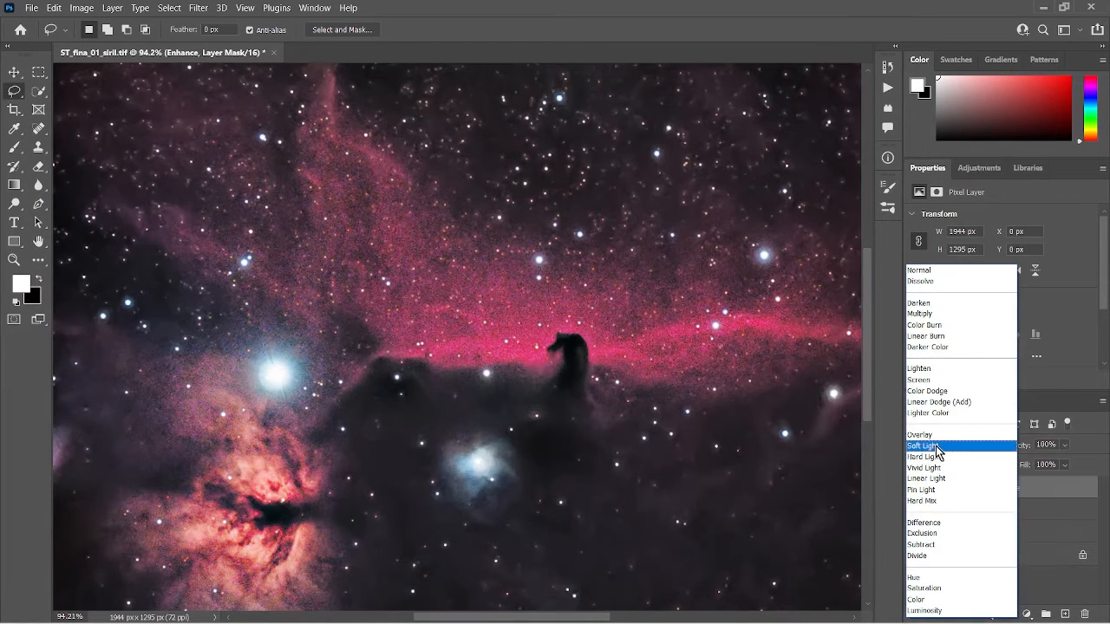
left_click(923, 446)
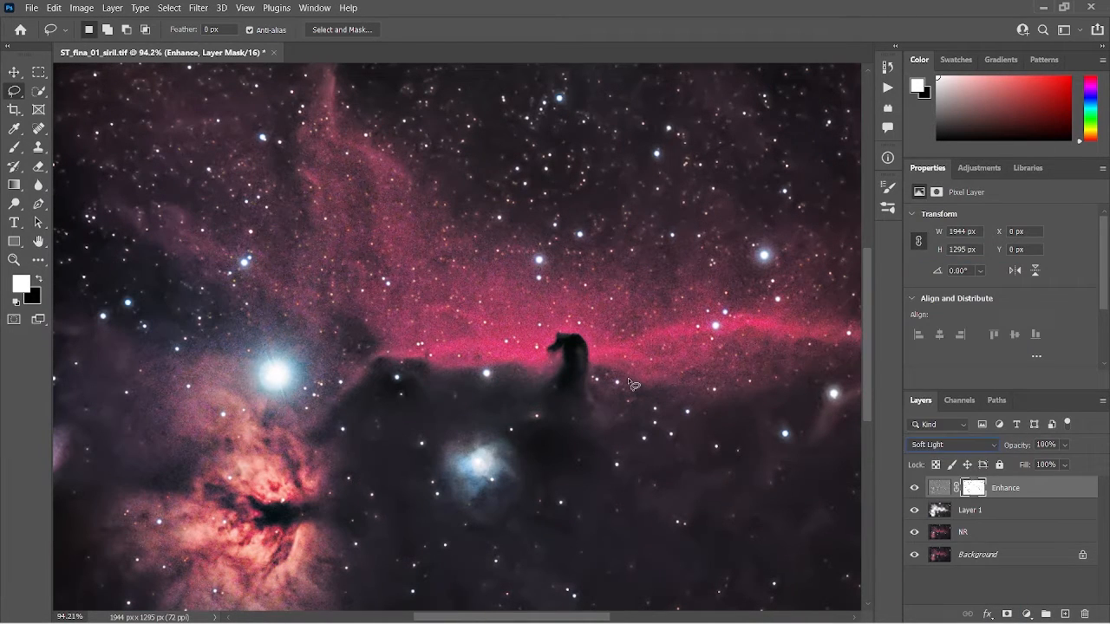
scroll(633, 384, "down", 2)
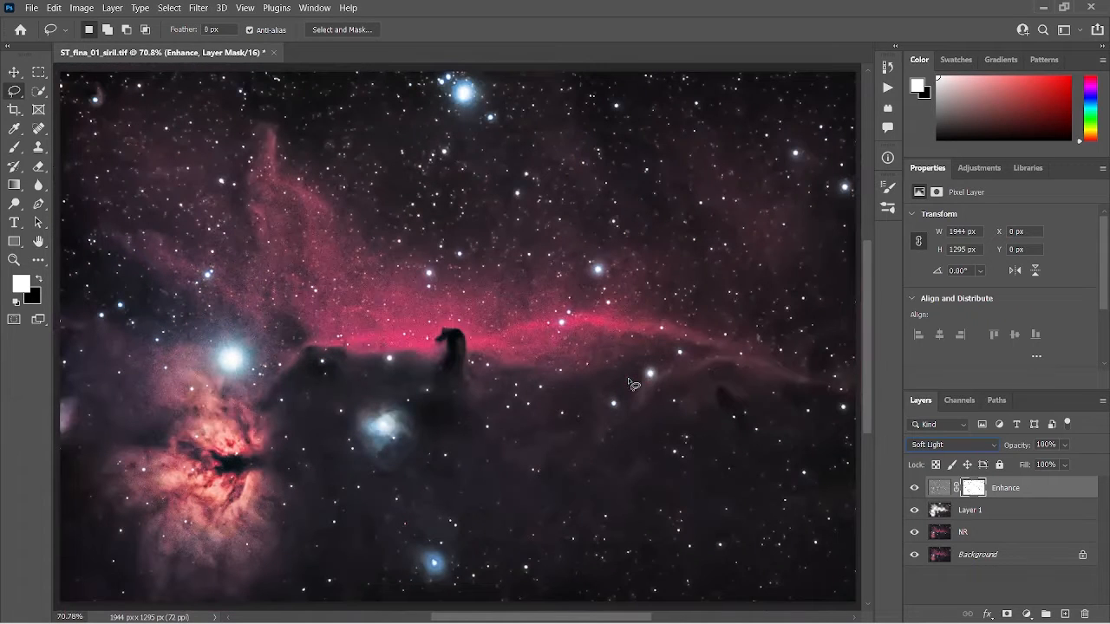
Compare the nebula detail with the Enhance layer hidden and shown, leaving the layer visible.
left_click(914, 489)
left_click(915, 489)
left_click(915, 489)
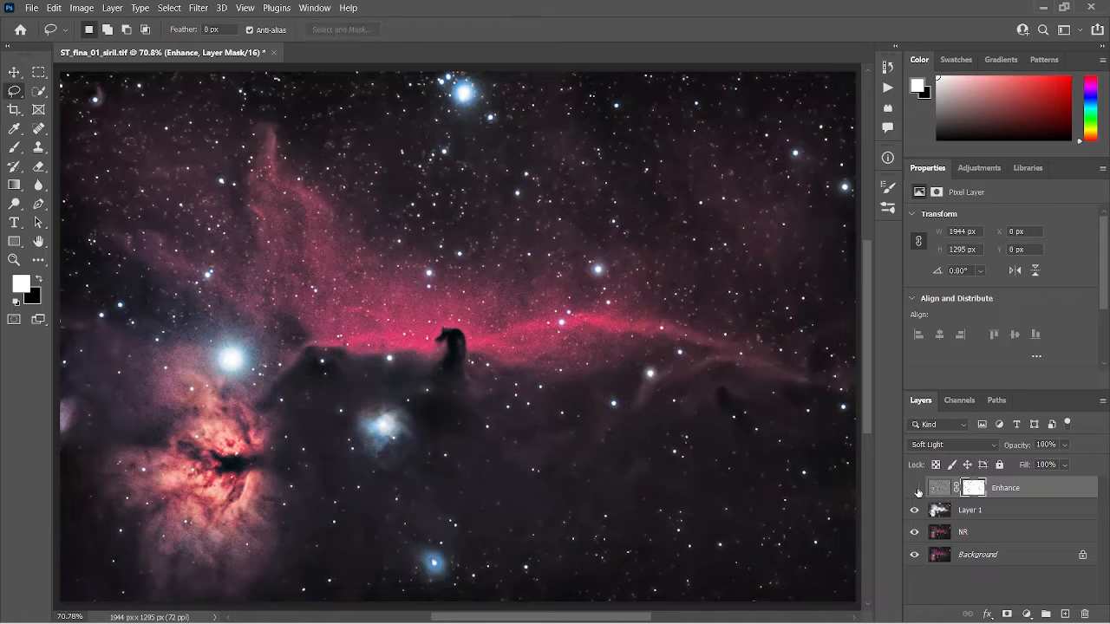
left_click(915, 489)
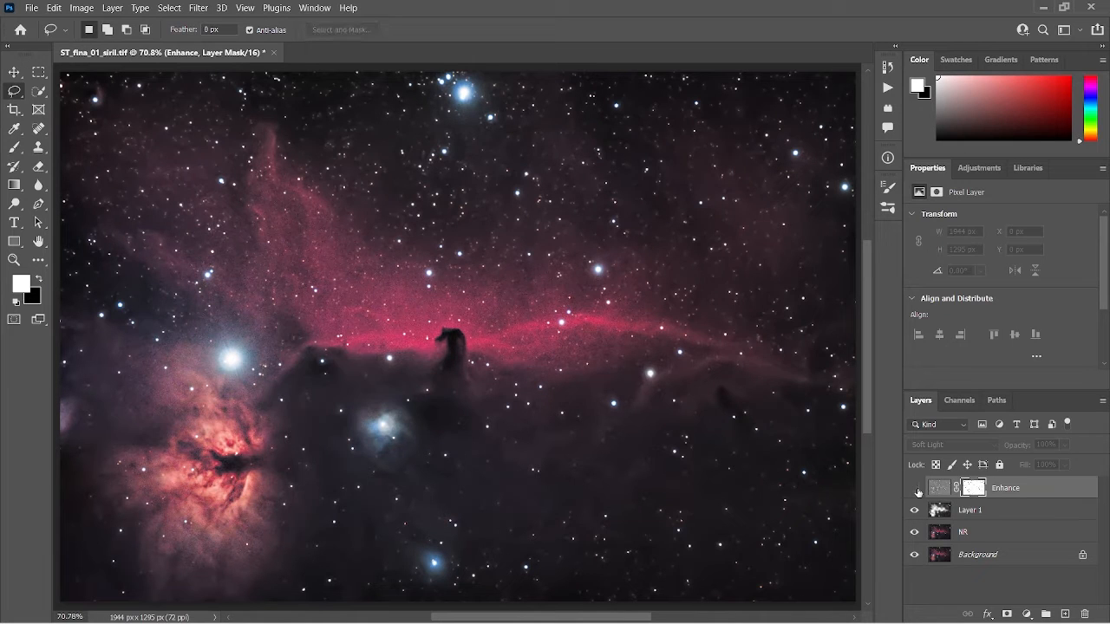
left_click(915, 489)
left_click(915, 489)
left_click(916, 489)
left_click(916, 489)
left_click(916, 489)
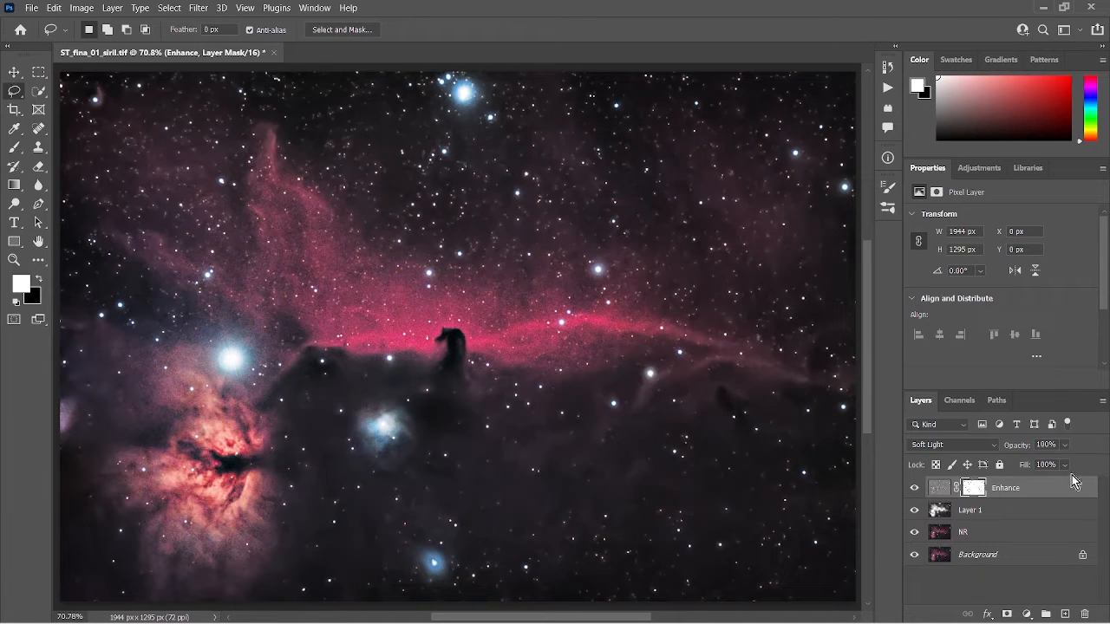
Reduce the Enhance layer's opacity to 64% and compare the image with and without the layer.
left_click(1066, 446)
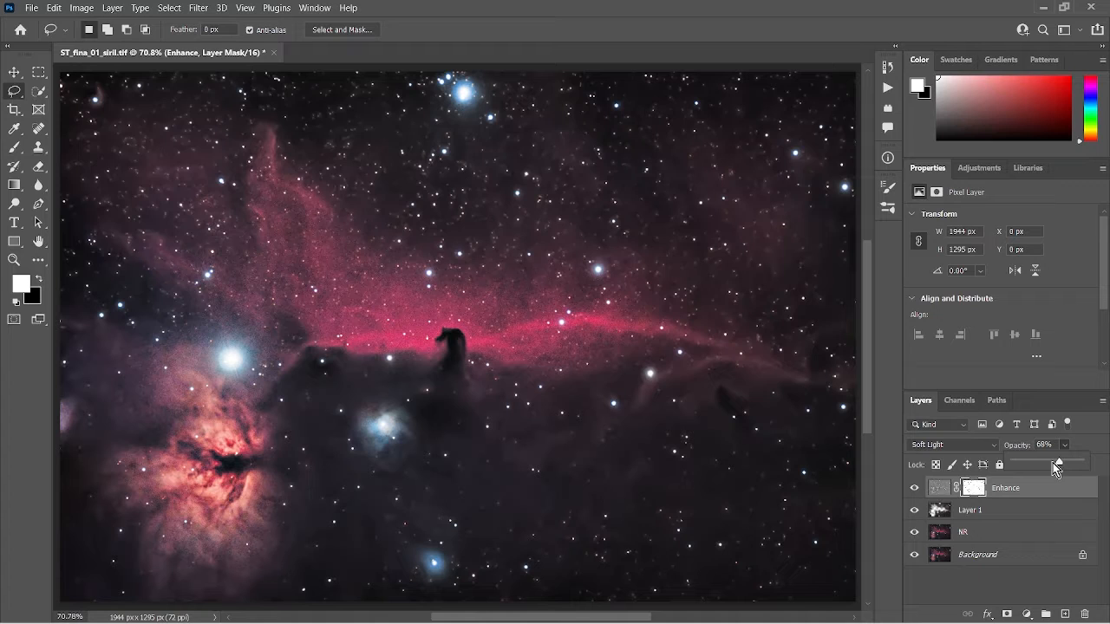
left_click_drag(1051, 461, 1056, 463)
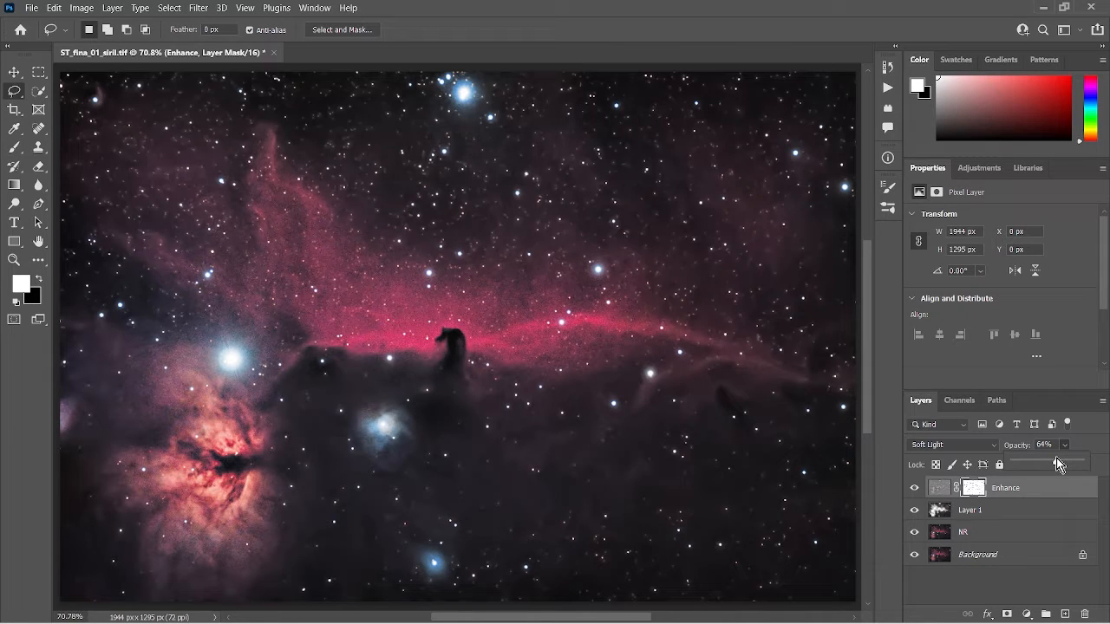
left_click(913, 491)
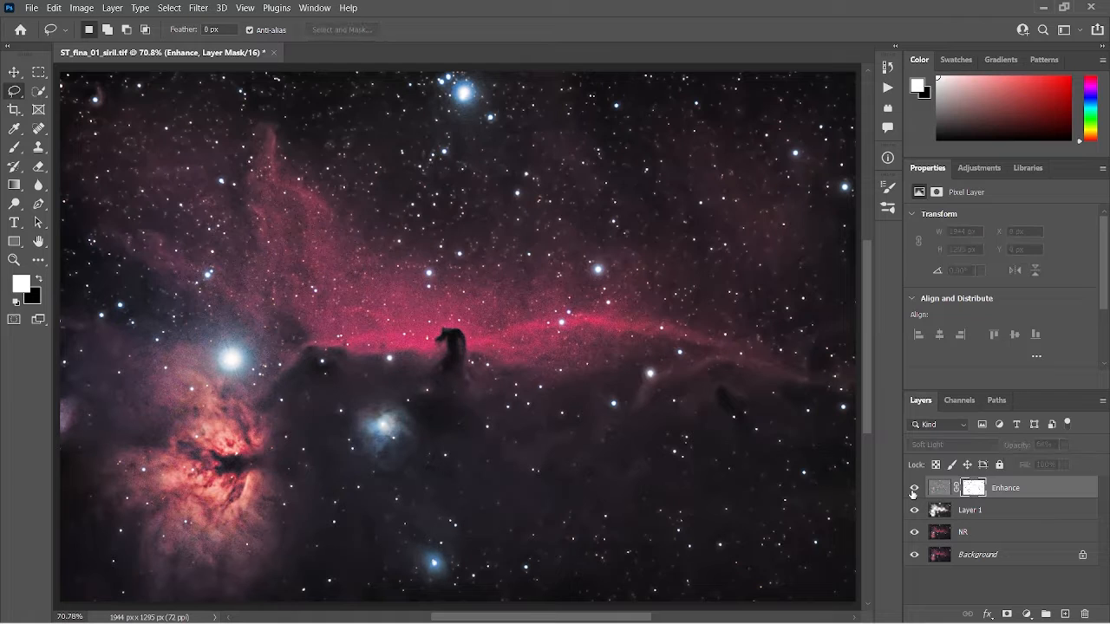
left_click(913, 491)
Stamp all visible layers into a new merged layer above the Enhance layer.
scroll(431, 334, "down", 3)
scroll(430, 334, "up", 3)
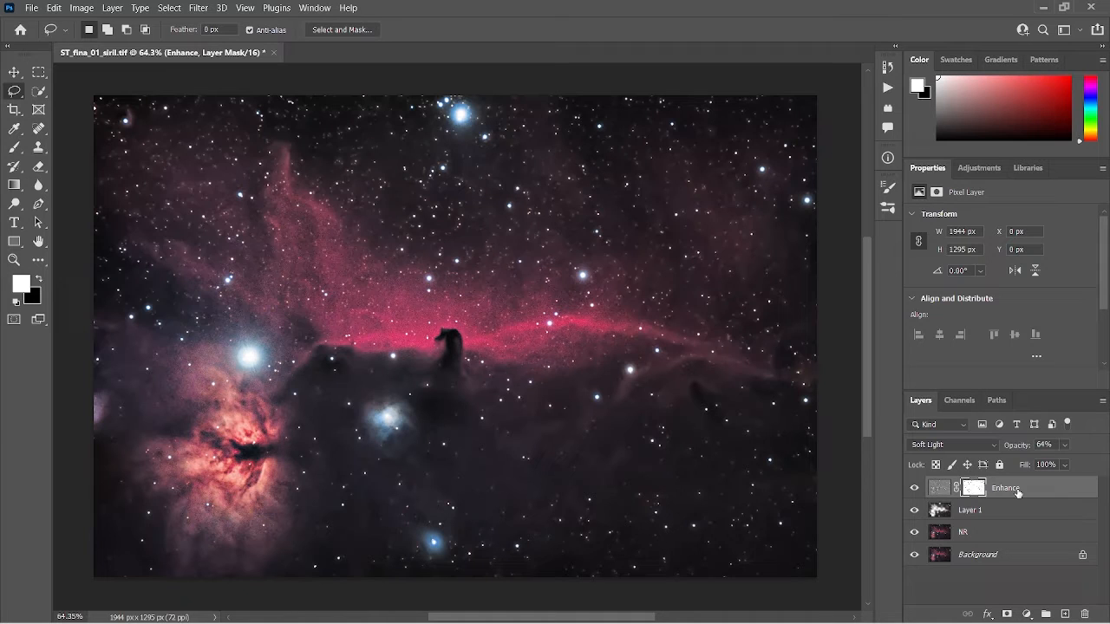
key("ctrl+shift+alt+e")
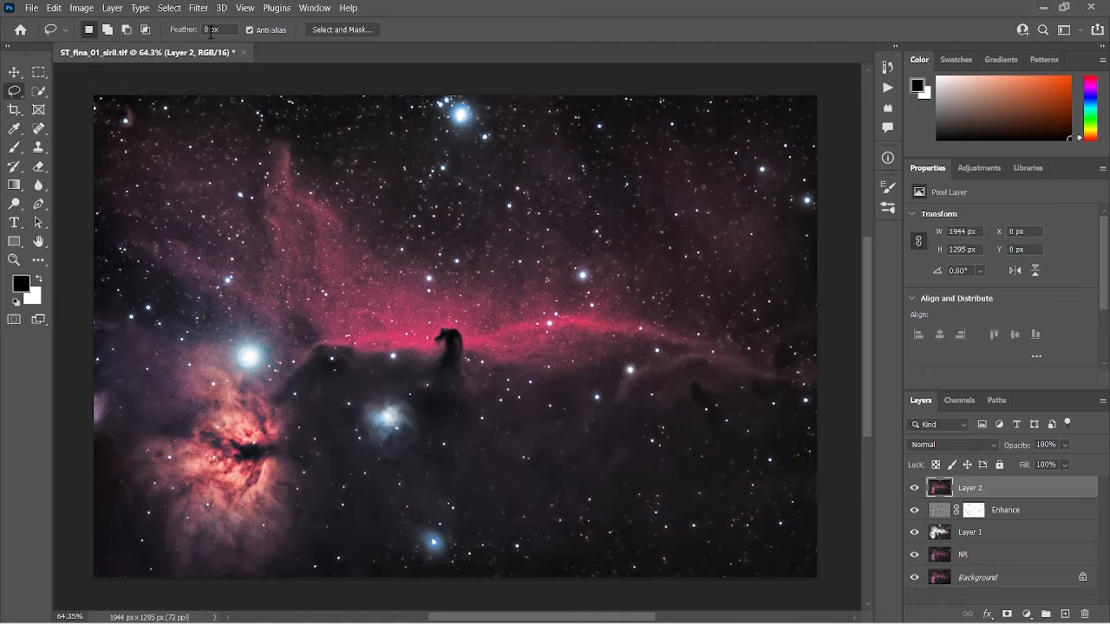
Open the merged layer in the Camera Raw Filter and set Vibrance to +8 and Saturation to +3.
left_click(199, 8)
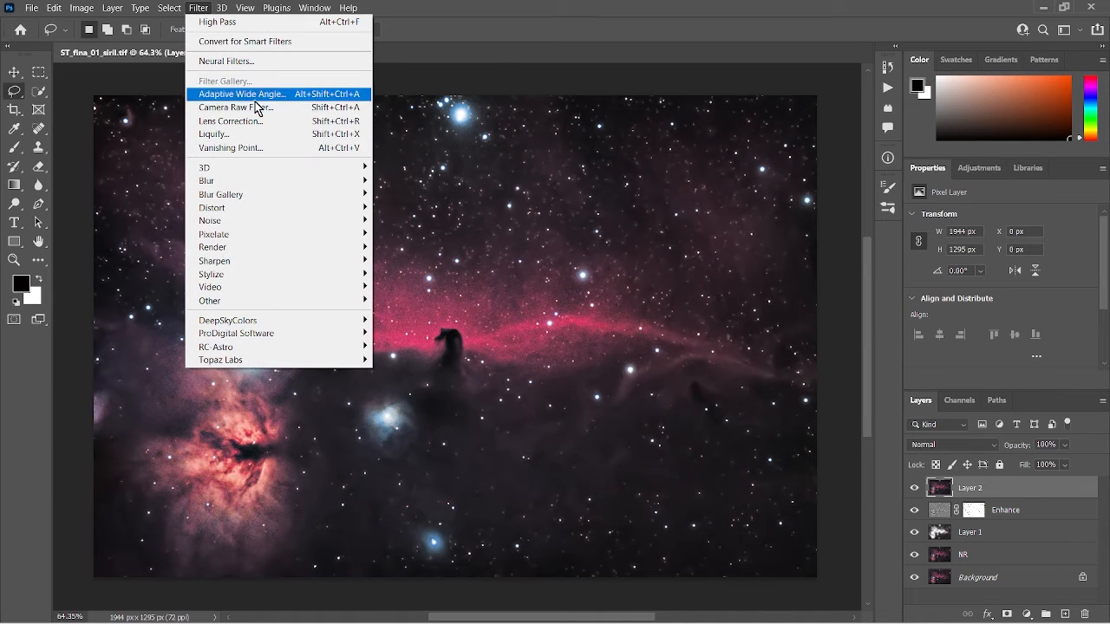
left_click(256, 109)
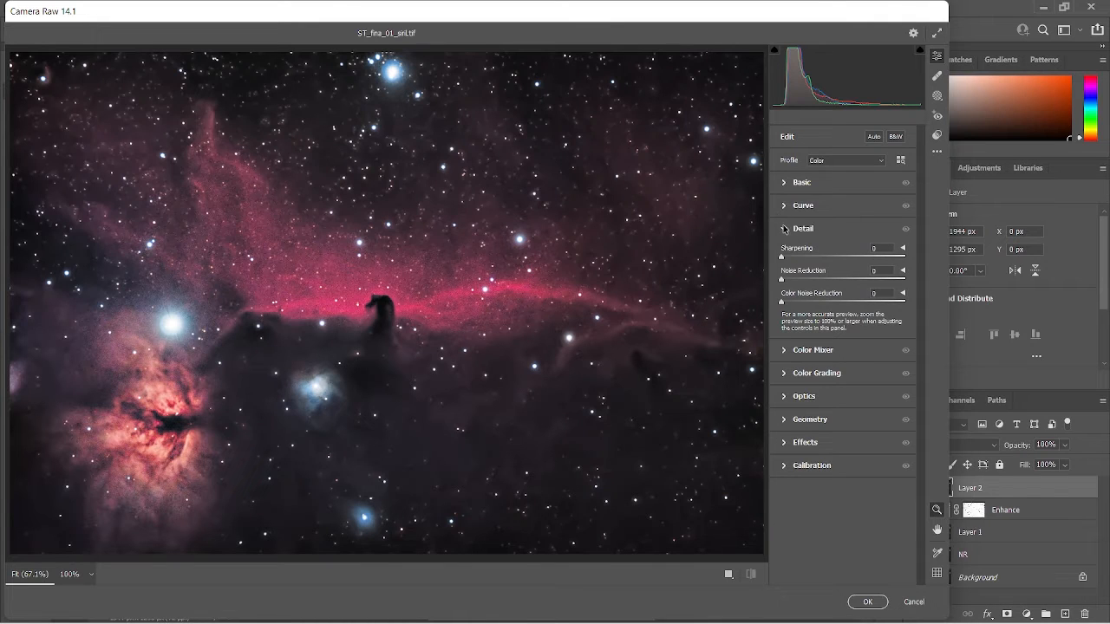
left_click(790, 186)
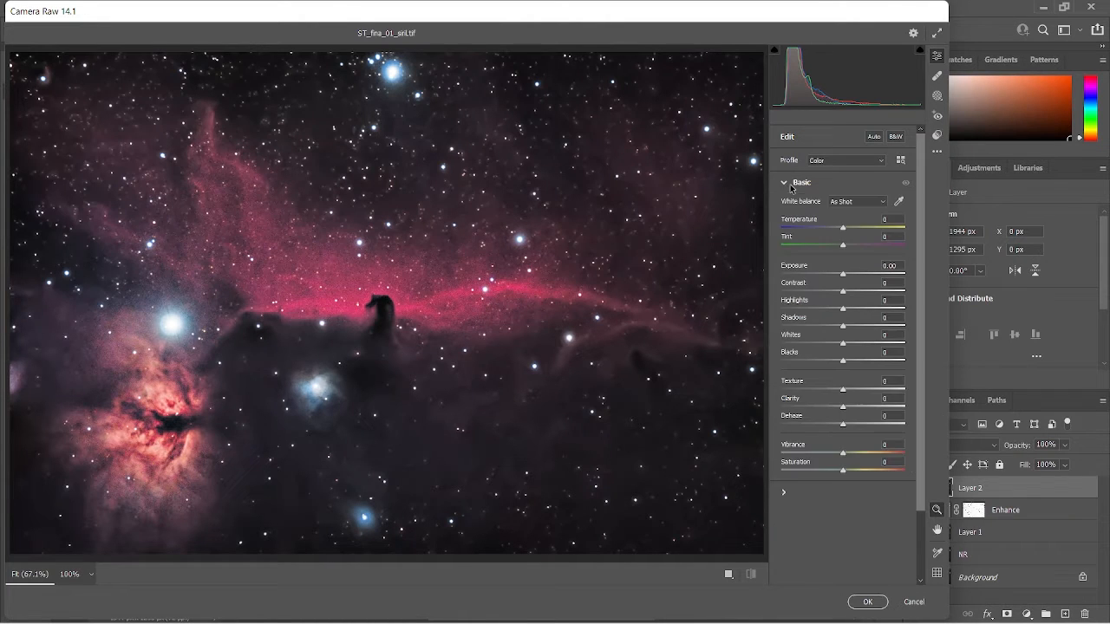
left_click(850, 455)
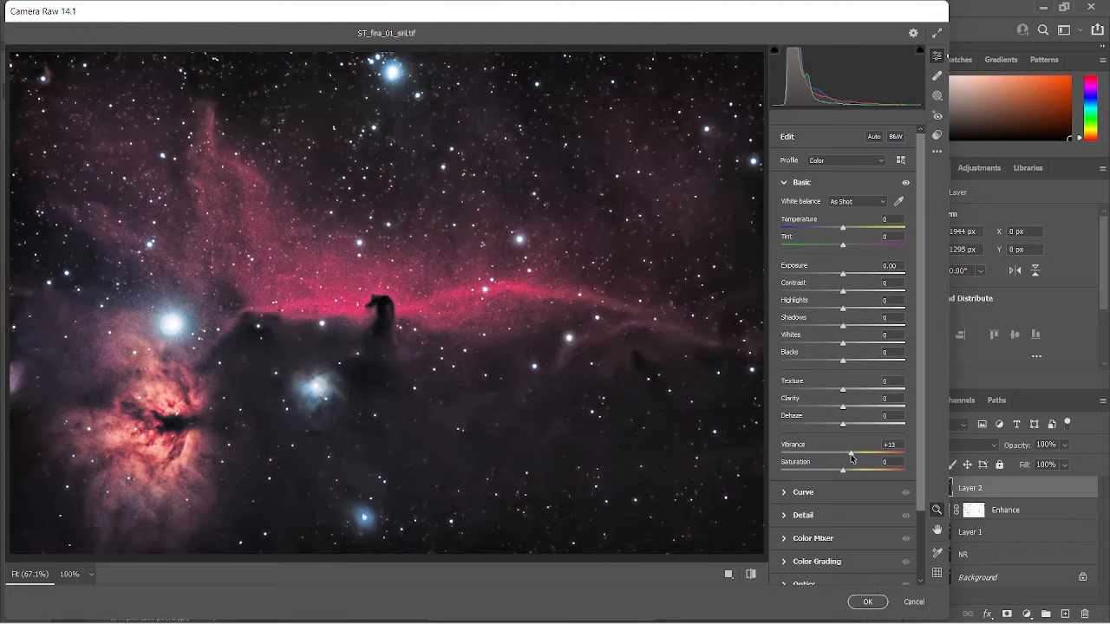
left_click(902, 445)
type("8")
left_click(894, 462)
type("0")
left_click(897, 462)
left_click(885, 462)
type("5")
left_click_drag(844, 474, 845, 472)
Set the basic Camera Raw adjustments Clarity to +7, Dehaze to +16 and Blacks to -14.
left_click_drag(845, 405, 847, 405)
left_click(835, 426)
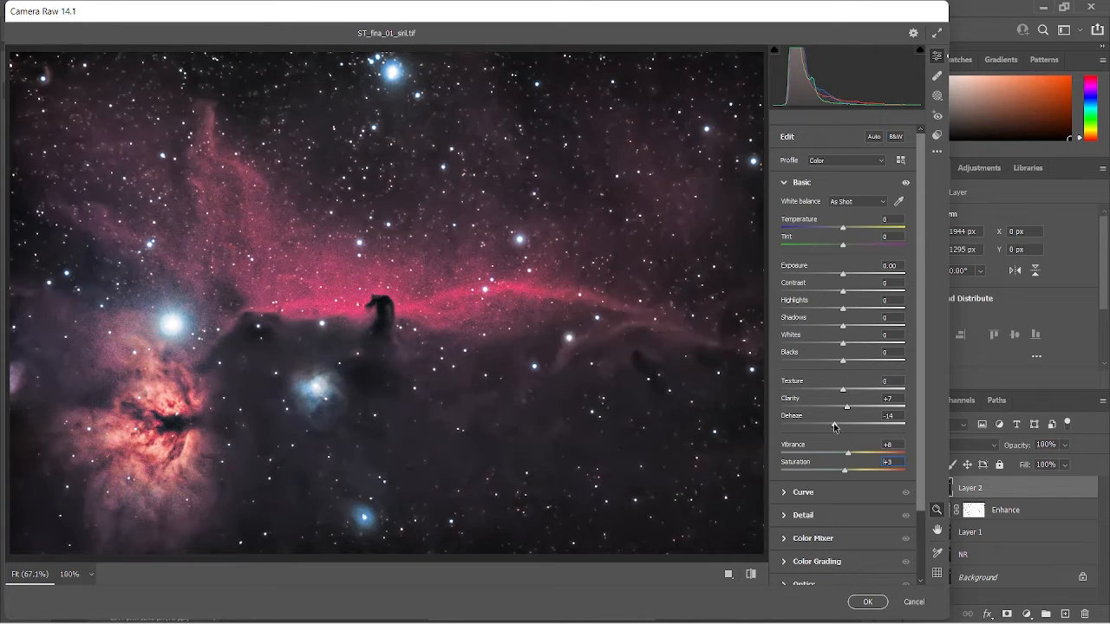
left_click_drag(845, 426, 854, 426)
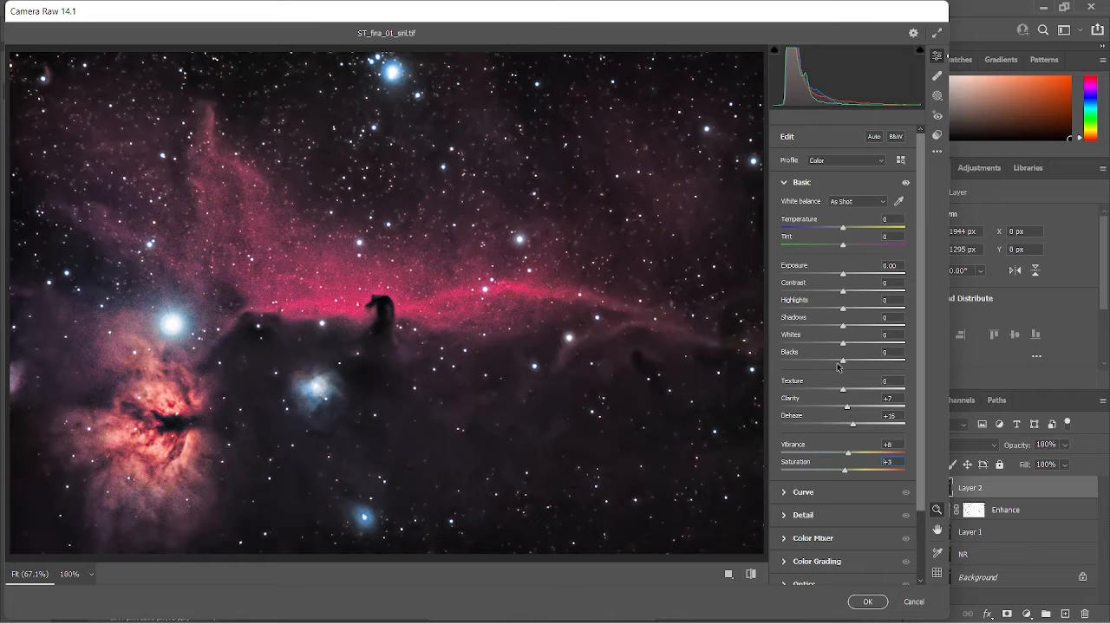
left_click_drag(839, 362, 838, 362)
left_click_drag(837, 362, 834, 362)
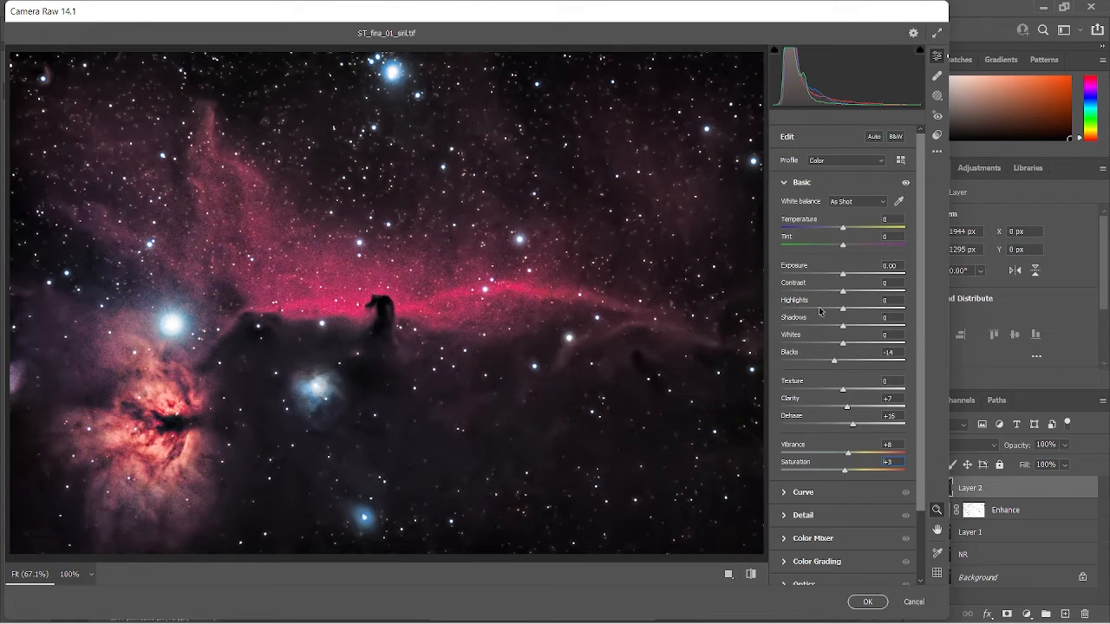
Shift the HSL hues in the Color Mixer, setting Yellows to +1 and Oranges to +89.
left_click(819, 540)
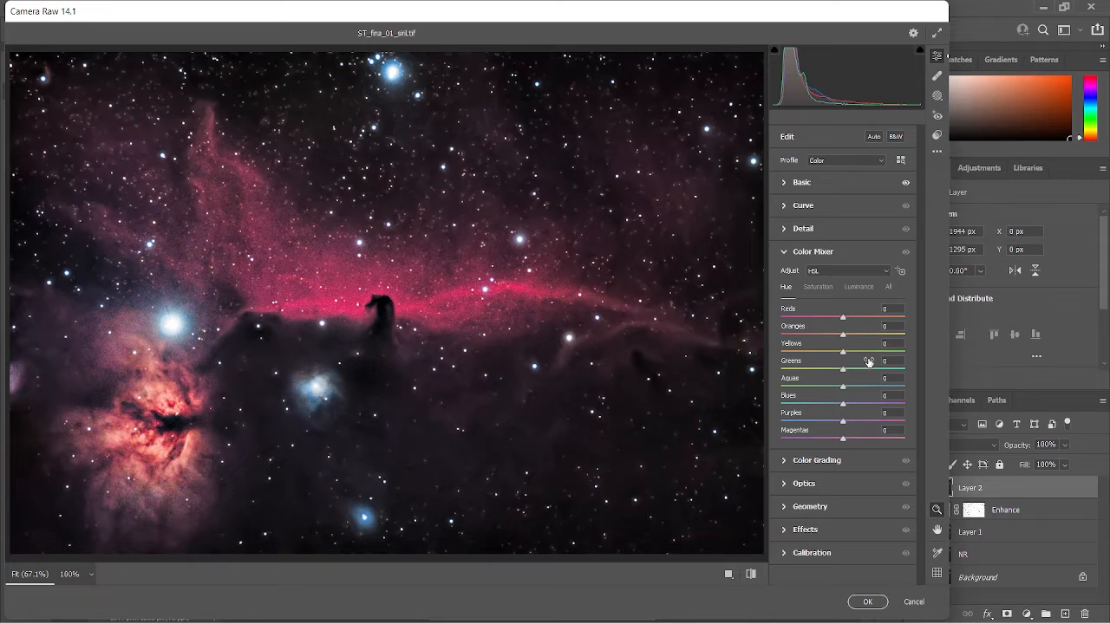
left_click(790, 352)
left_click_drag(791, 354, 813, 353)
left_click(843, 353)
left_click_drag(843, 337, 899, 345)
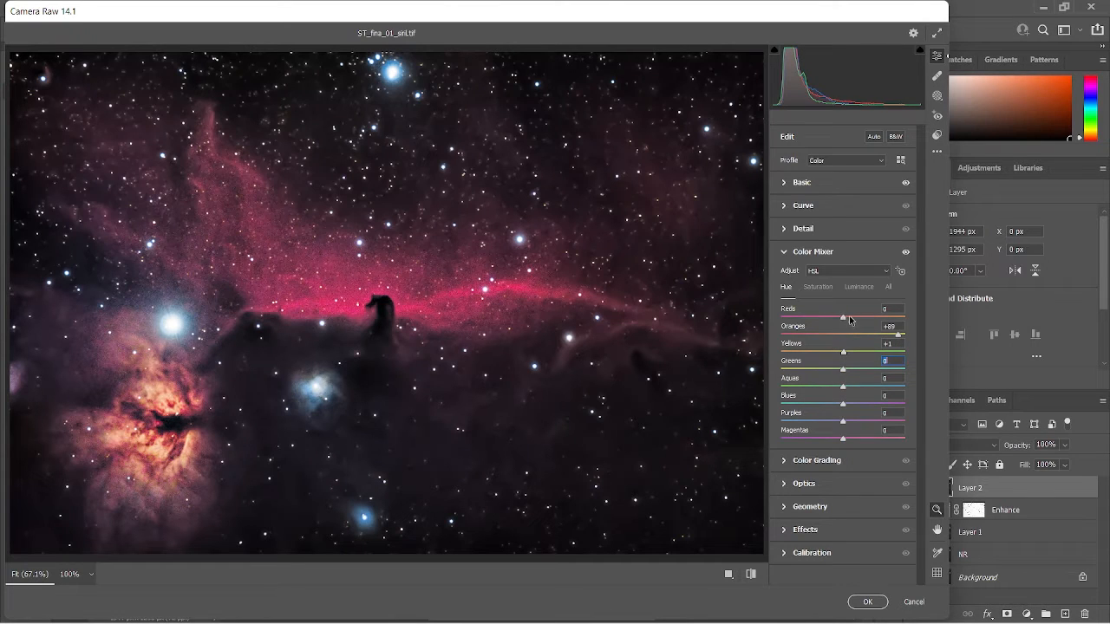
Set the Reds hue to +65, shift the Blues hue slightly toward aqua, and apply the Camera Raw adjustments.
left_click_drag(845, 318, 884, 327)
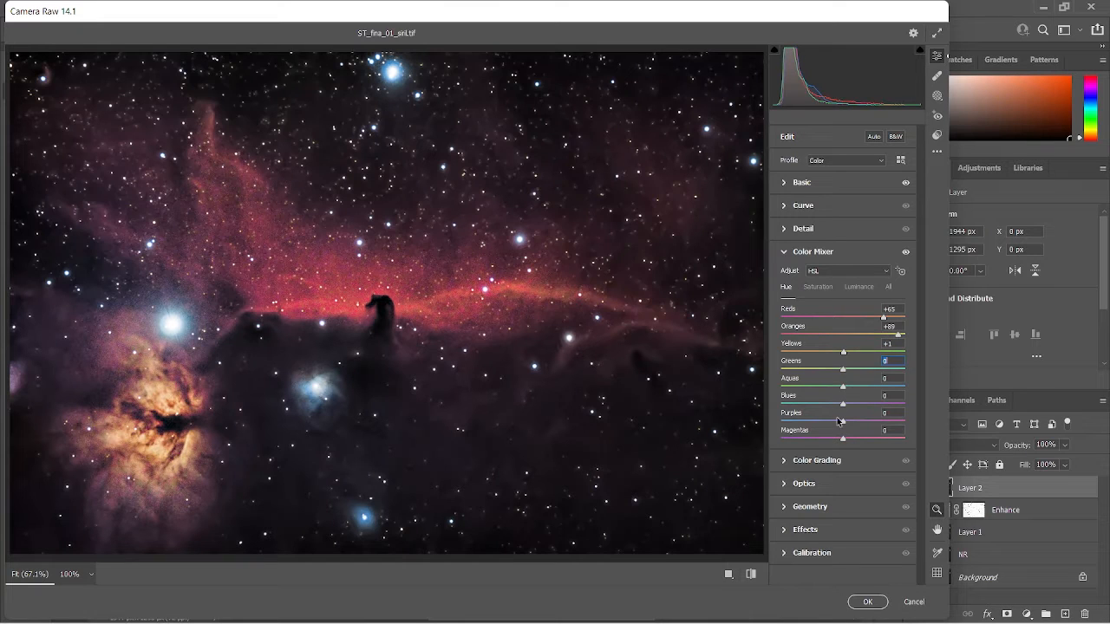
mouse_move(843, 405)
left_mouse_down()
mouse_move(826, 405)
mouse_move(838, 404)
left_mouse_up()
left_click(863, 601)
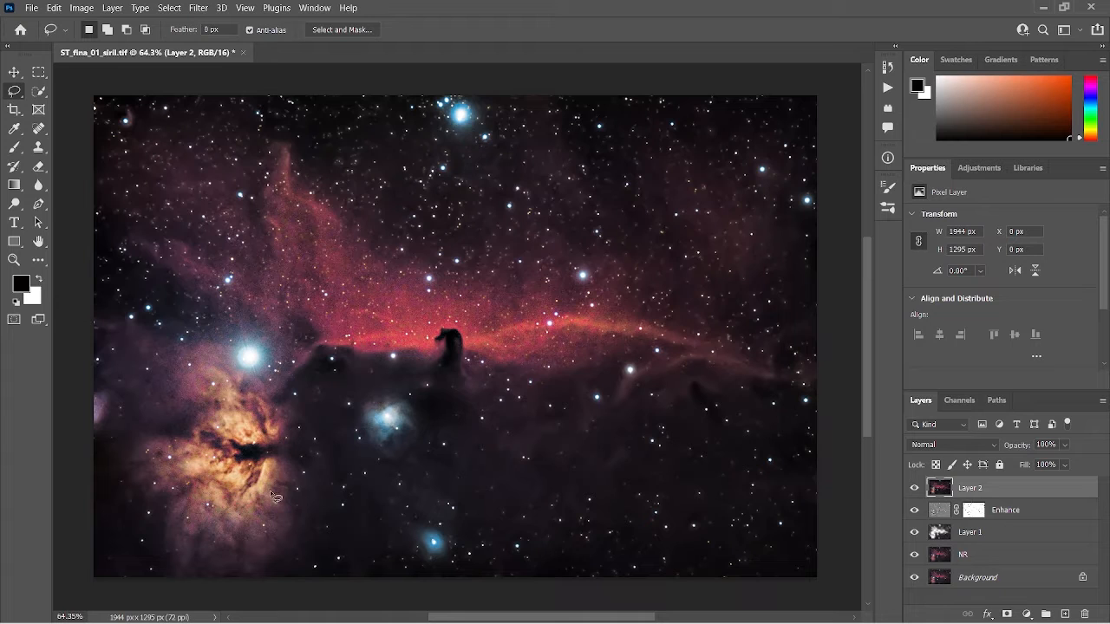
scroll(344, 436, "up", 3)
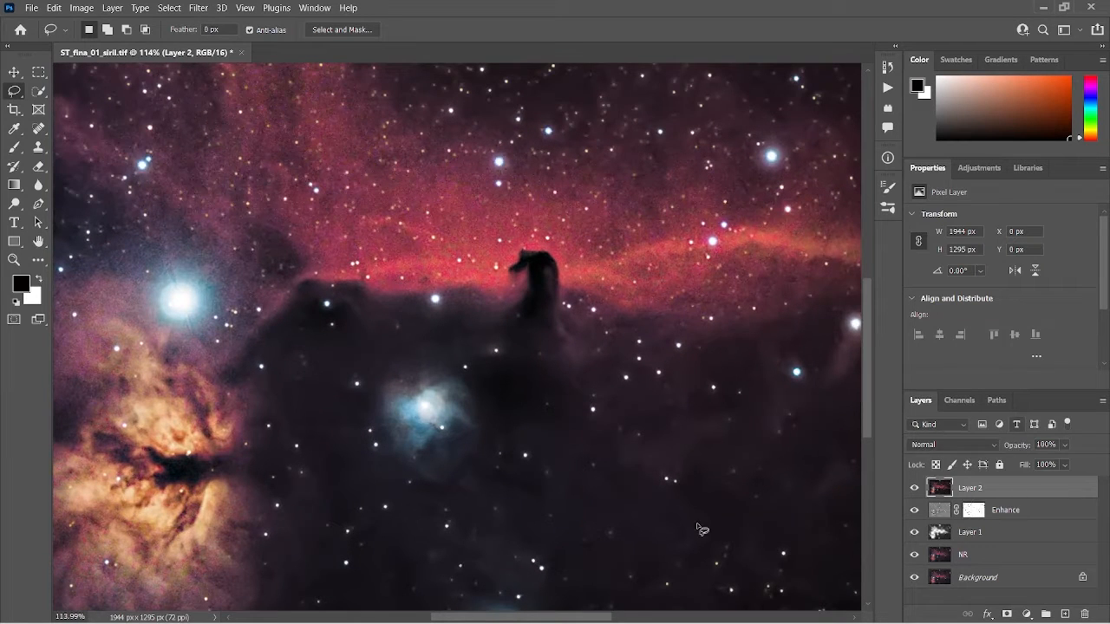
scroll(308, 387, "down", 2)
scroll(307, 387, "down", 1)
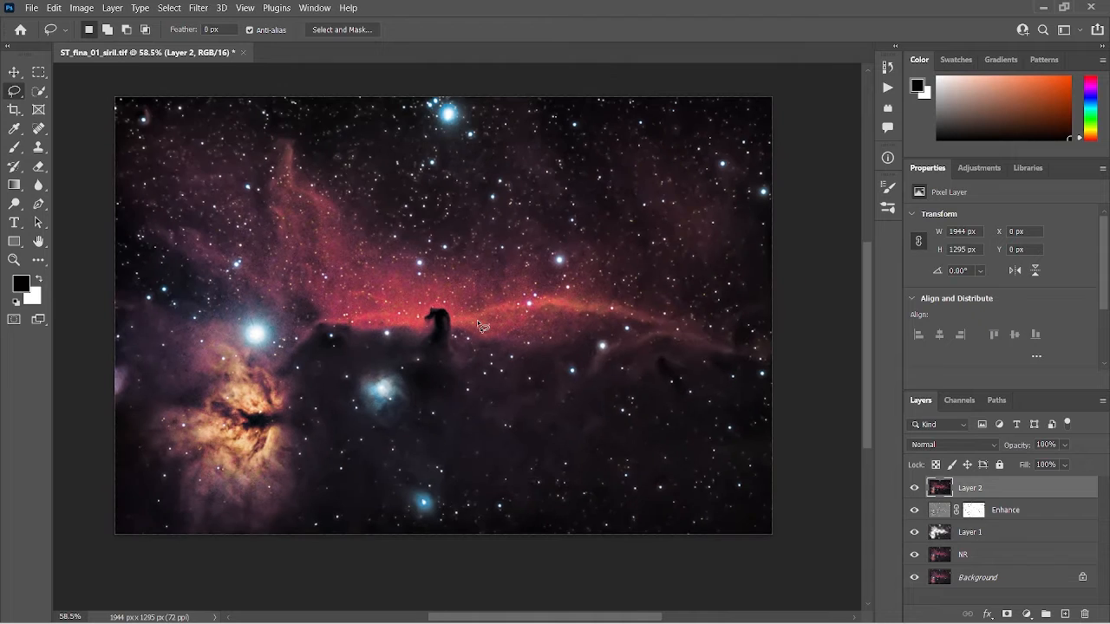
scroll(479, 325, "up", 1)
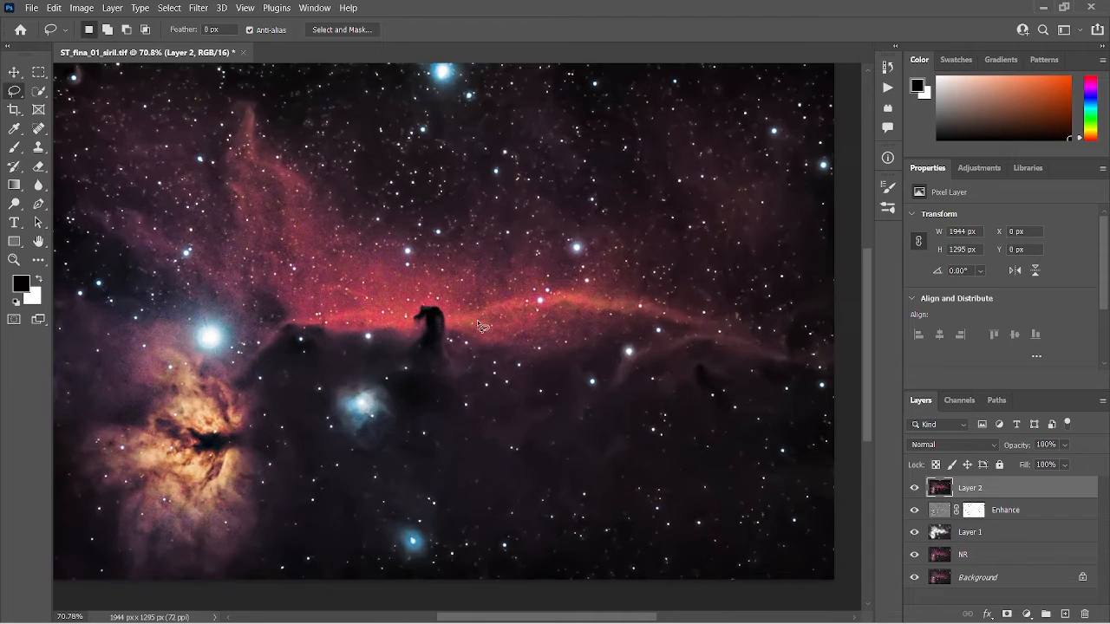
left_click(32, 8)
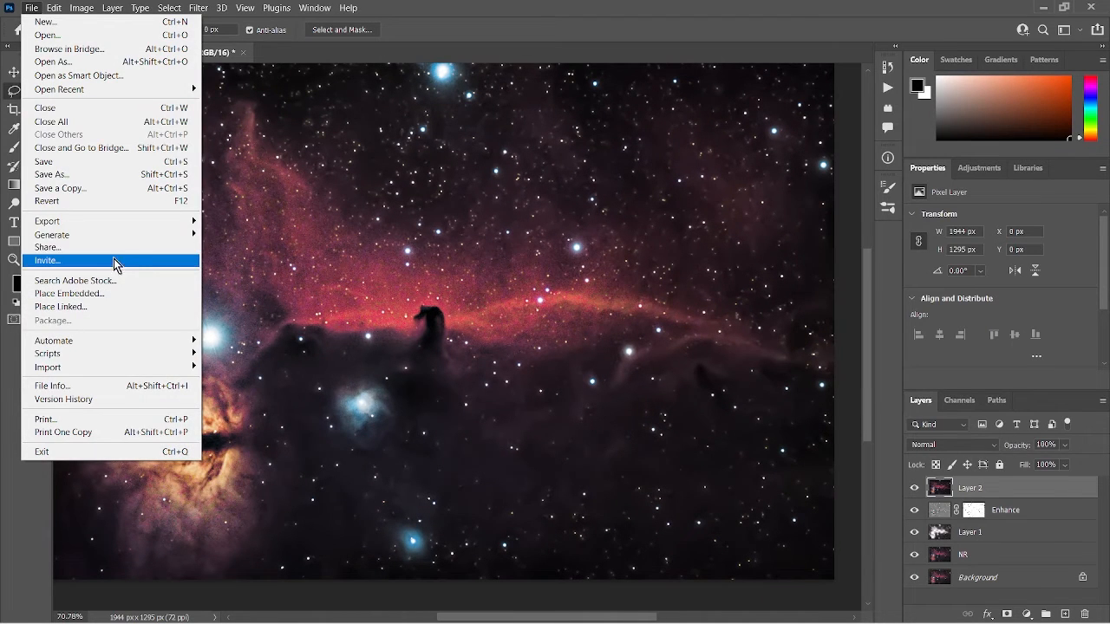
left_click(59, 177)
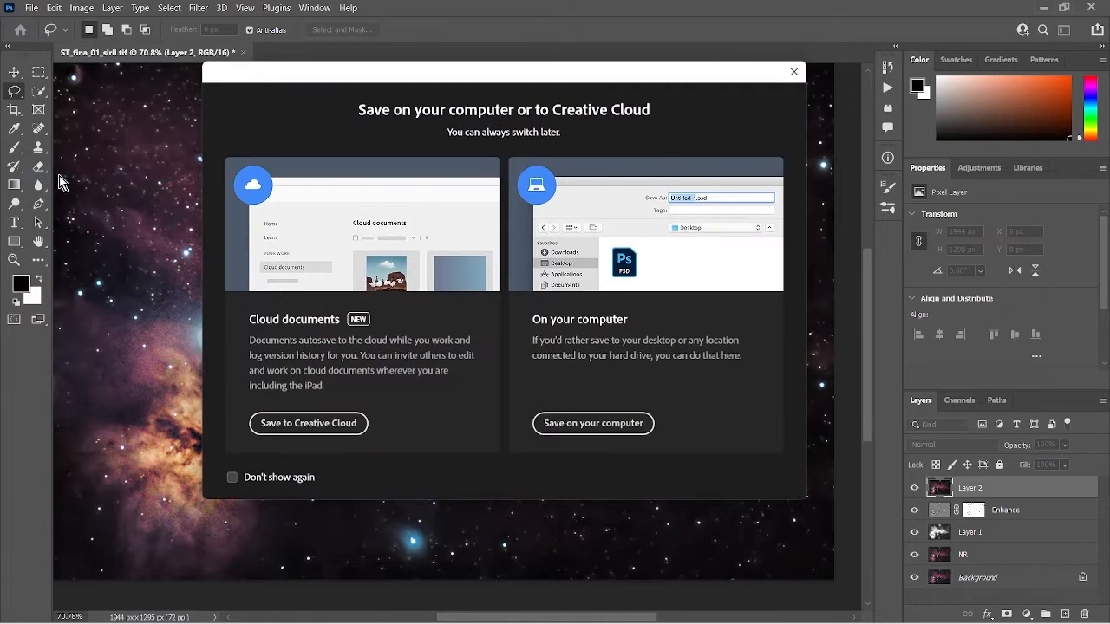
left_click(605, 423)
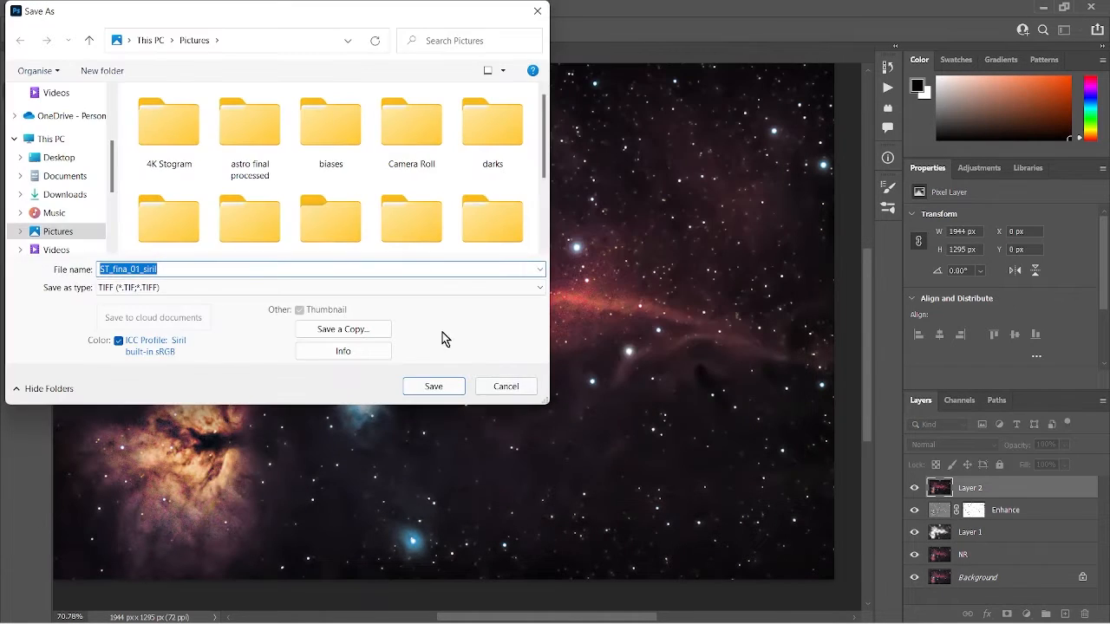
left_click(203, 270)
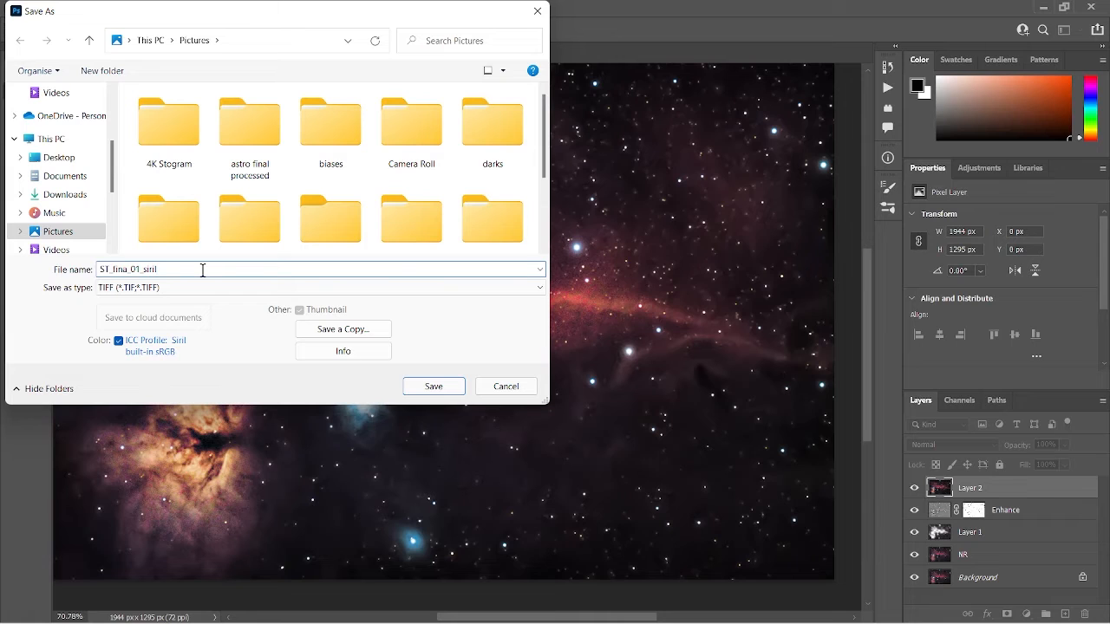
type("_PS")
left_click(506, 391)
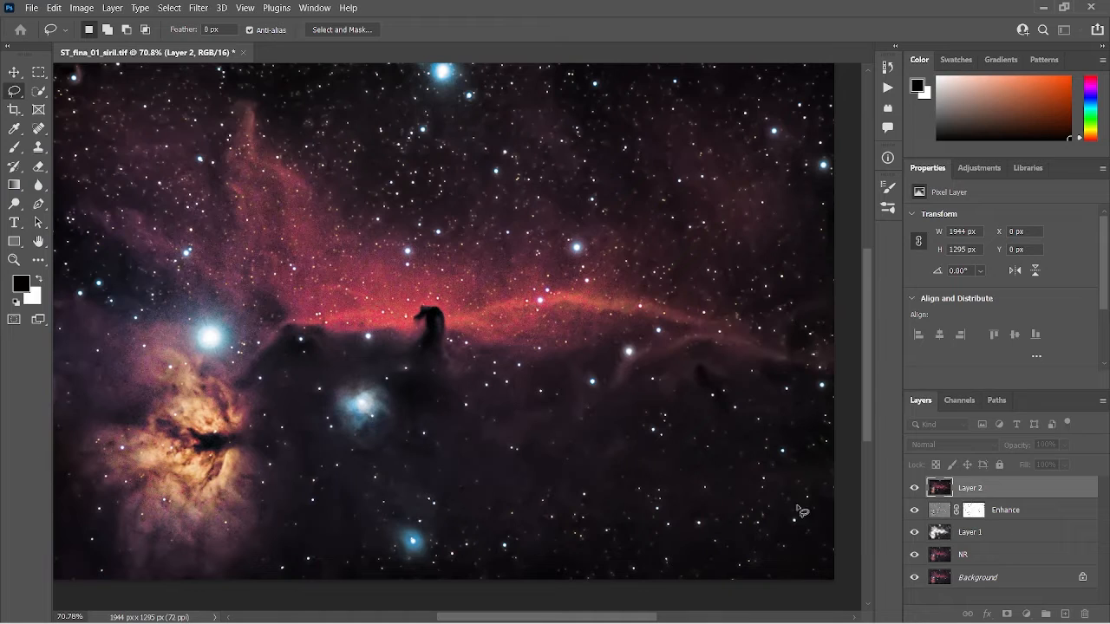
Flatten the image and save it on the computer in Pictures as the TIFF ST_fina_01_siril_PS, with no image compression.
right_click(987, 490)
left_click(838, 468)
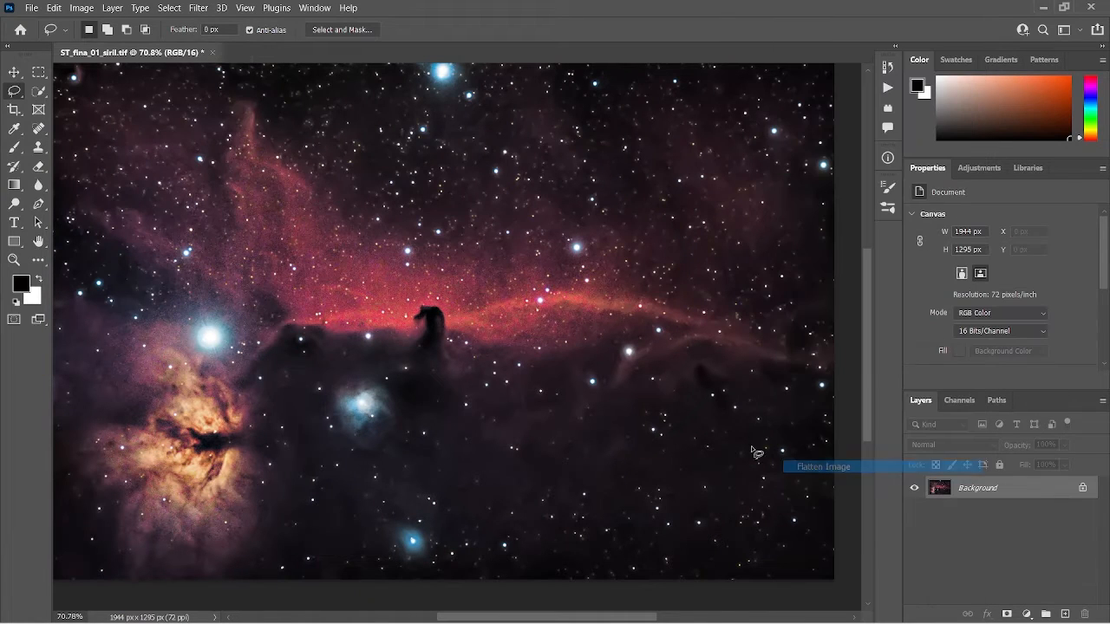
left_click(33, 9)
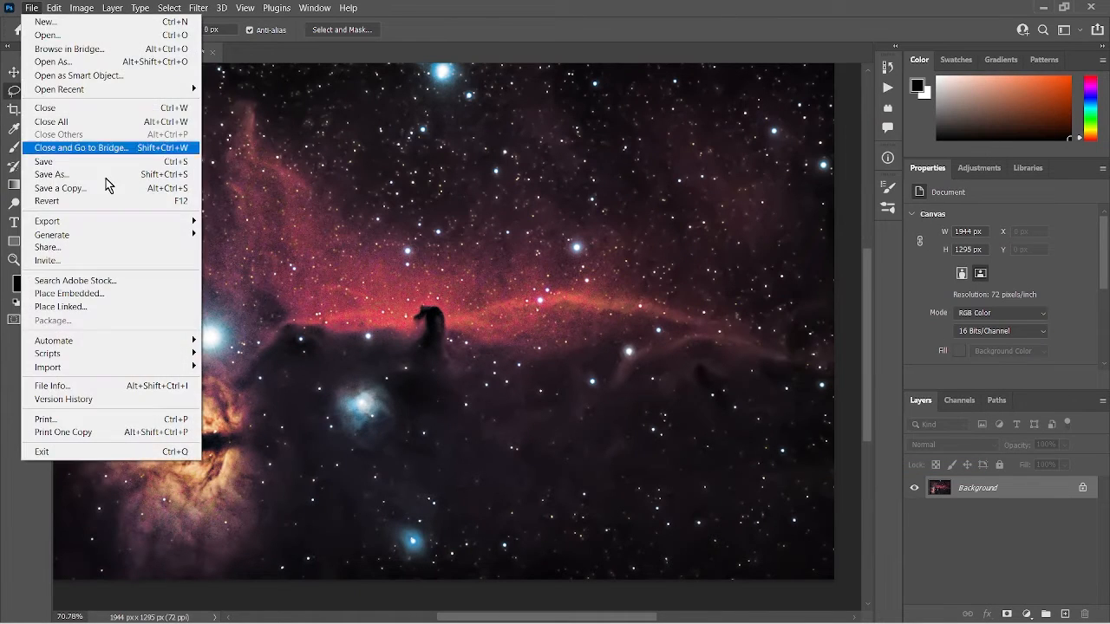
left_click(126, 178)
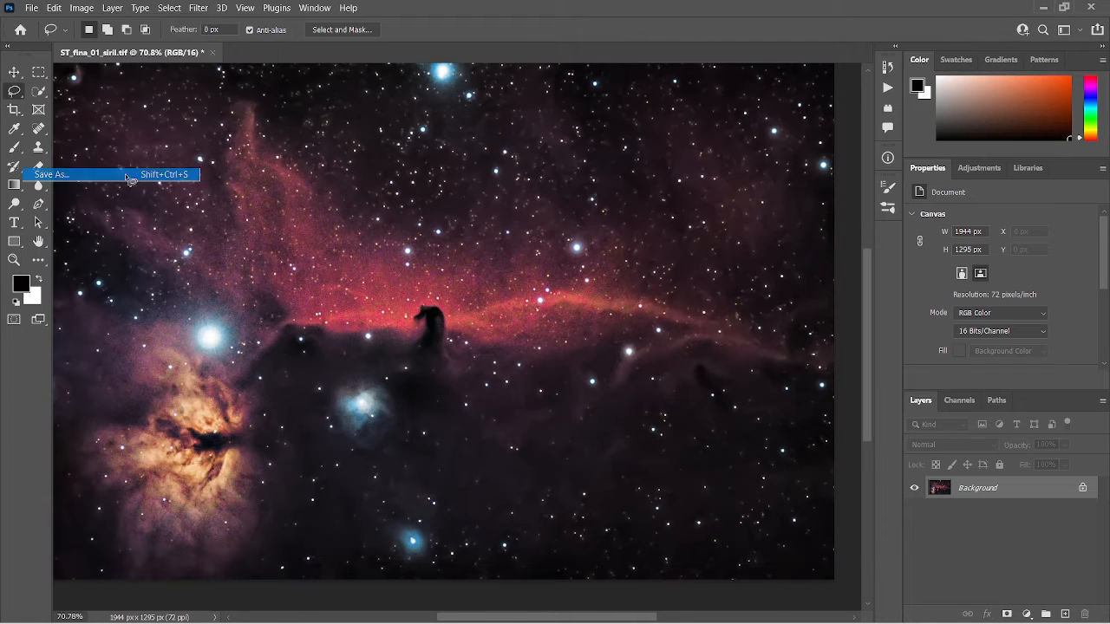
left_click(592, 422)
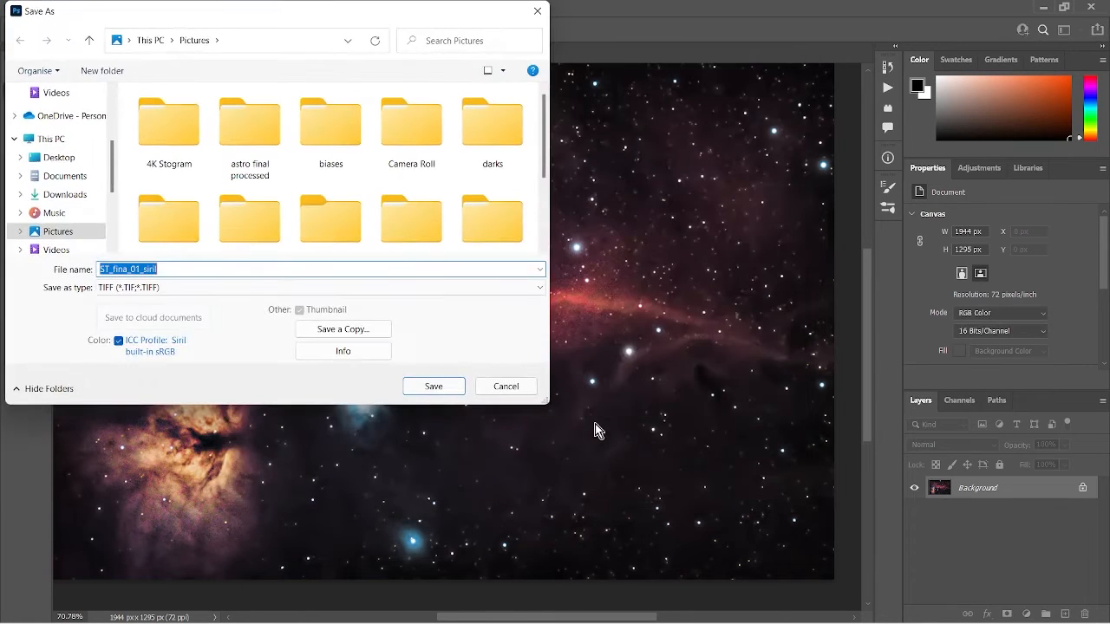
left_click(185, 271)
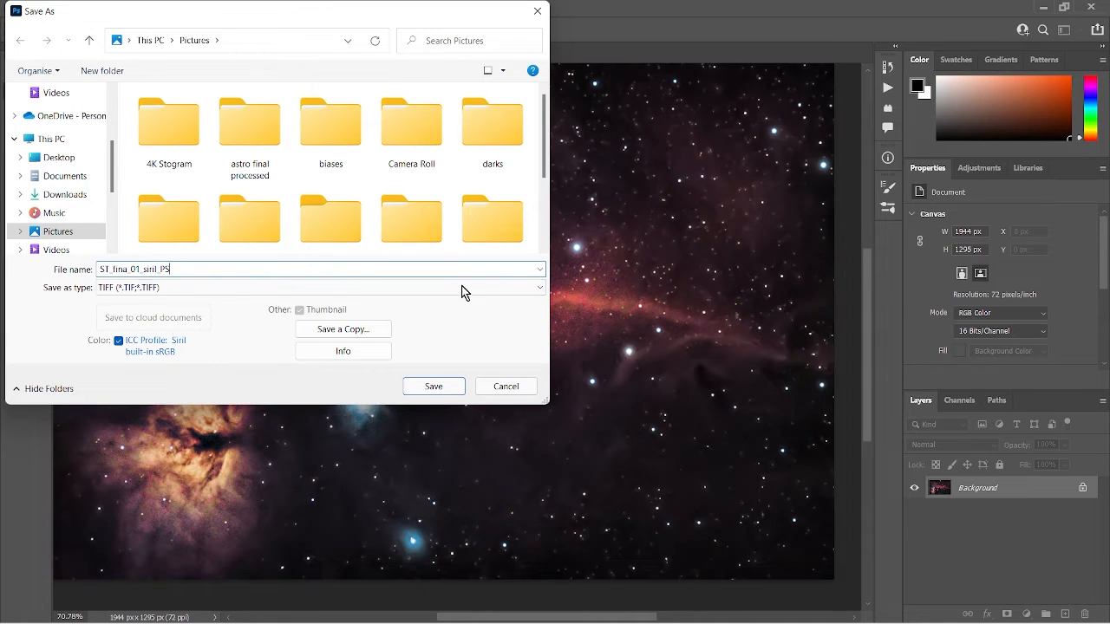
left_click(434, 387)
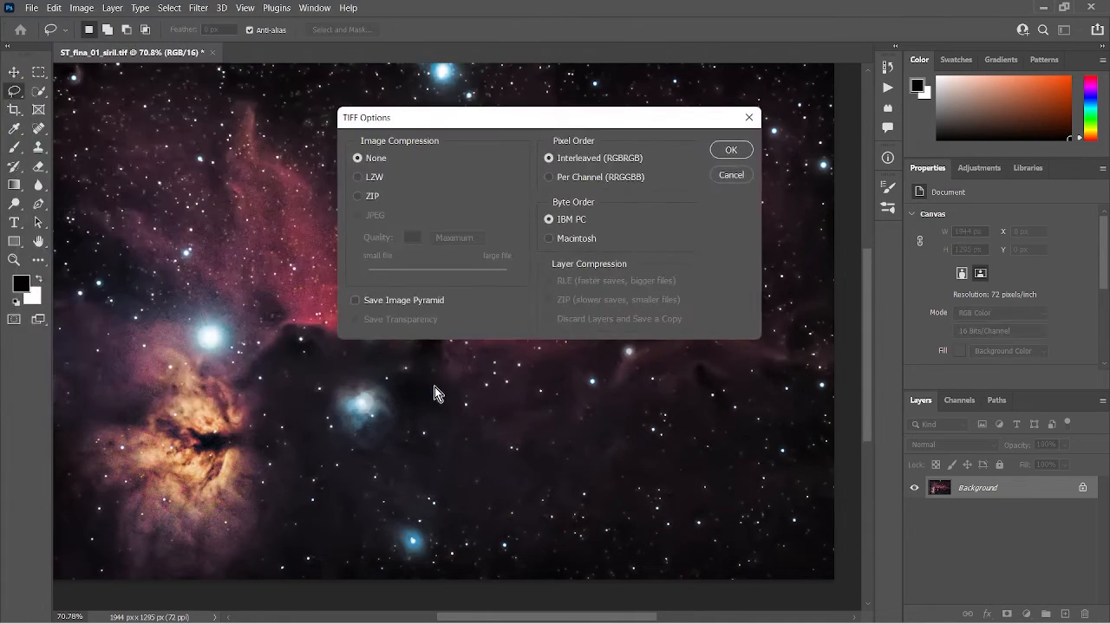
left_click(731, 151)
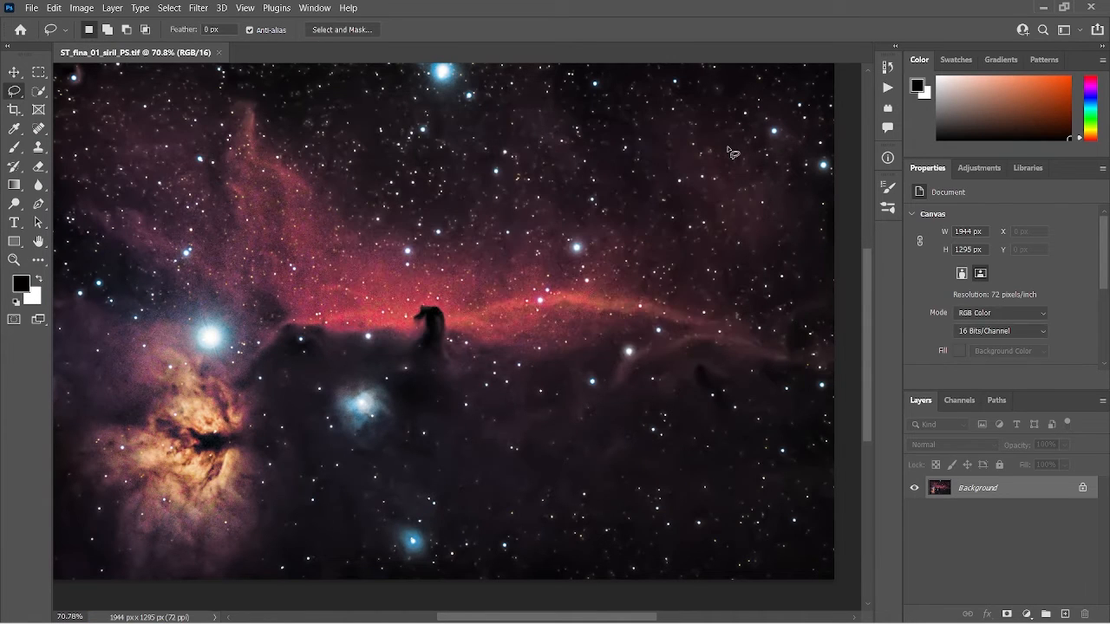
Switch to the Pictures folder in File Explorer and cut the files ST_fina_01_siril and ST_fina_01_siril_PS.
mouse_move(579, 621)
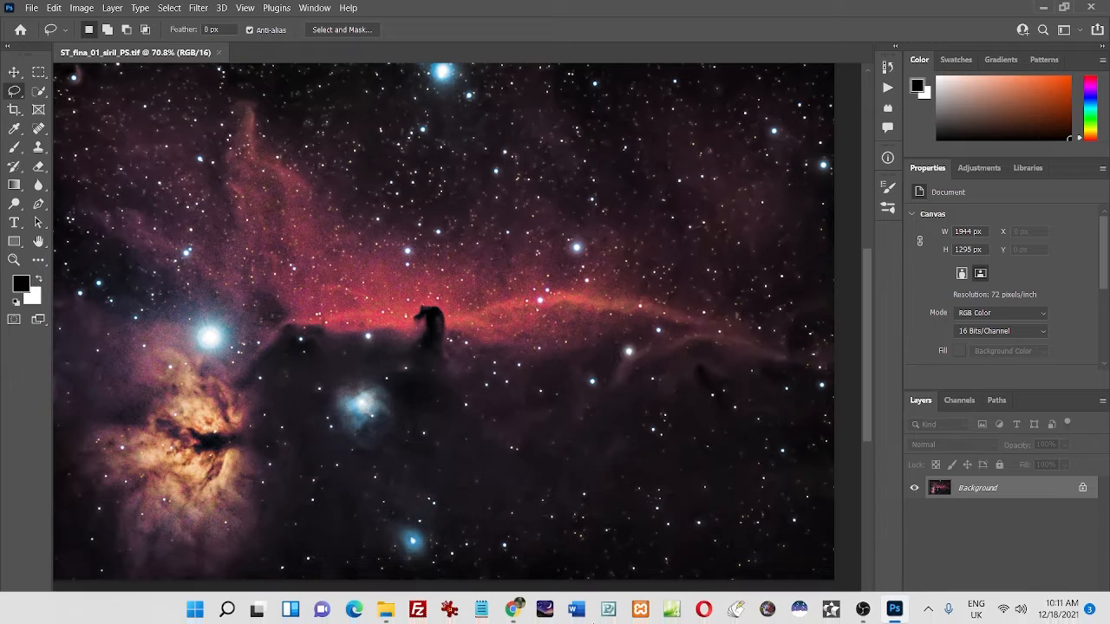
mouse_move(387, 611)
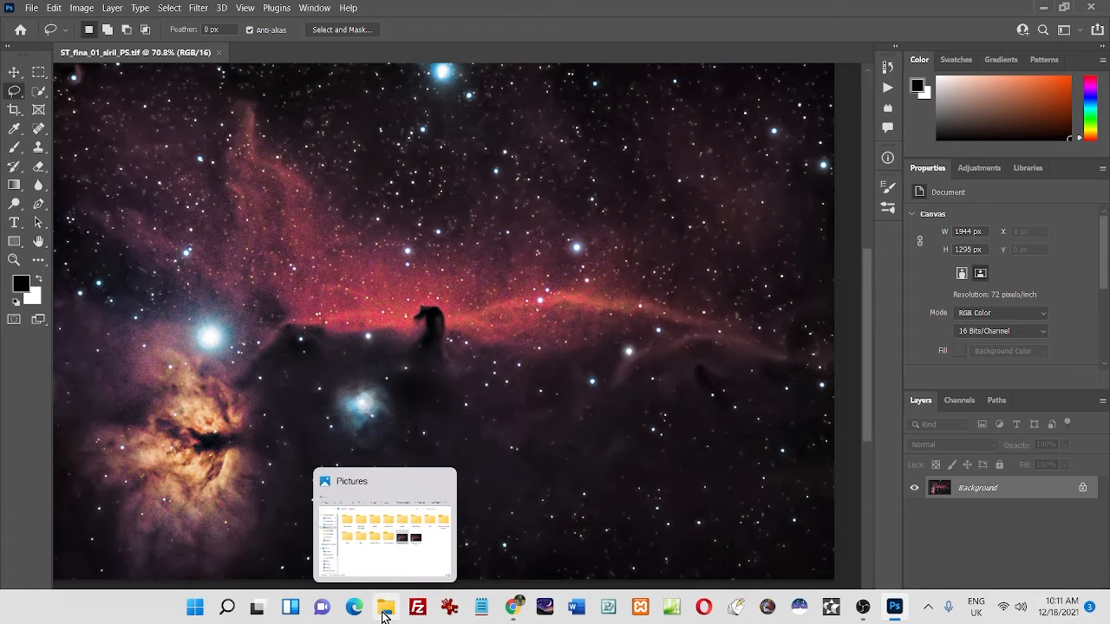
left_click(413, 572)
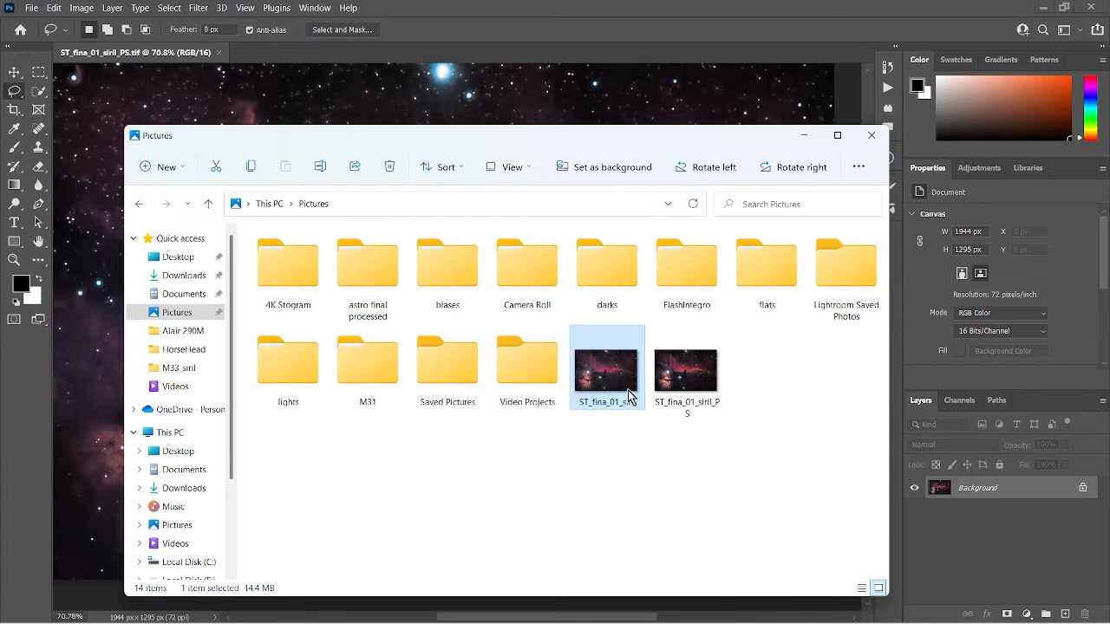
left_click(677, 384, "ctrl")
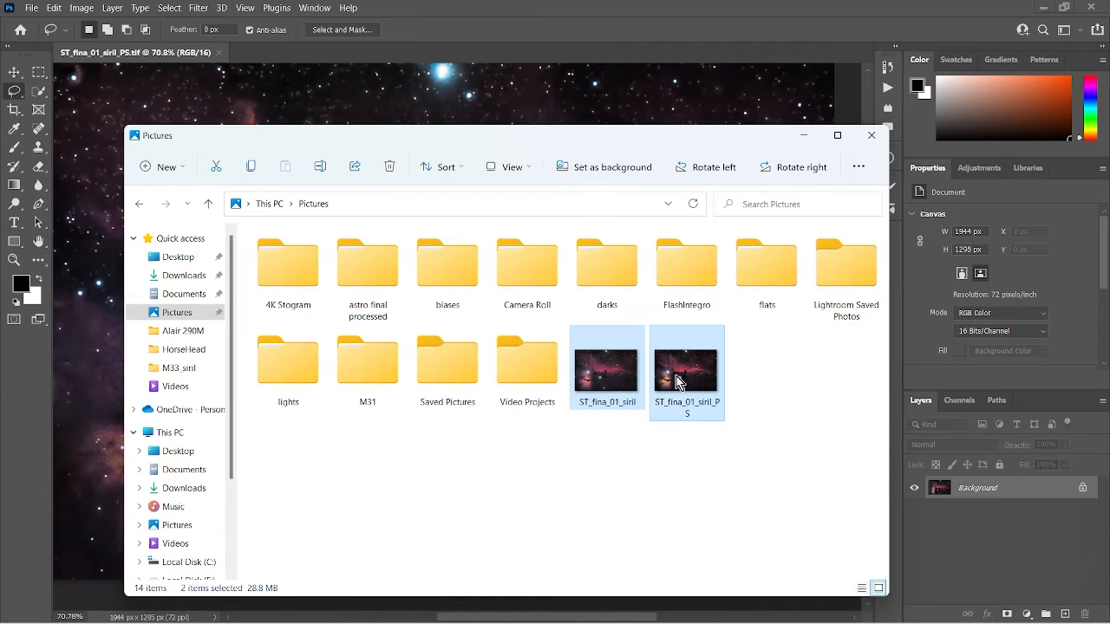
key("ctrl+x")
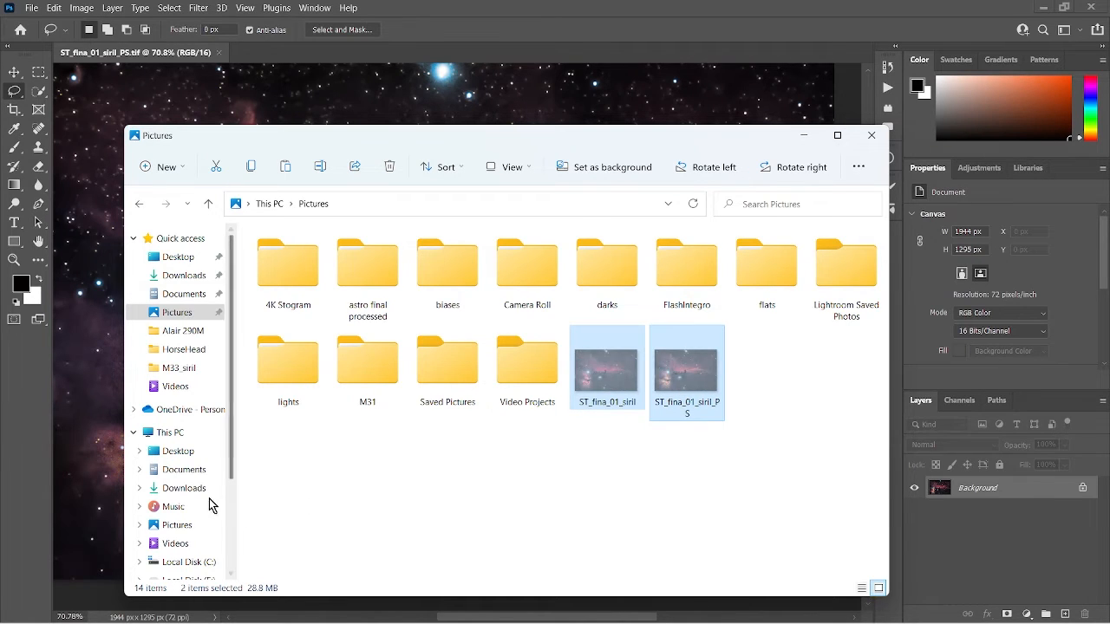
Paste the cut files into the member's HorseHead folder, under Facebook and app processing for memebers on the Astro Stuff (F:) drive.
scroll(195, 507, "down", 3)
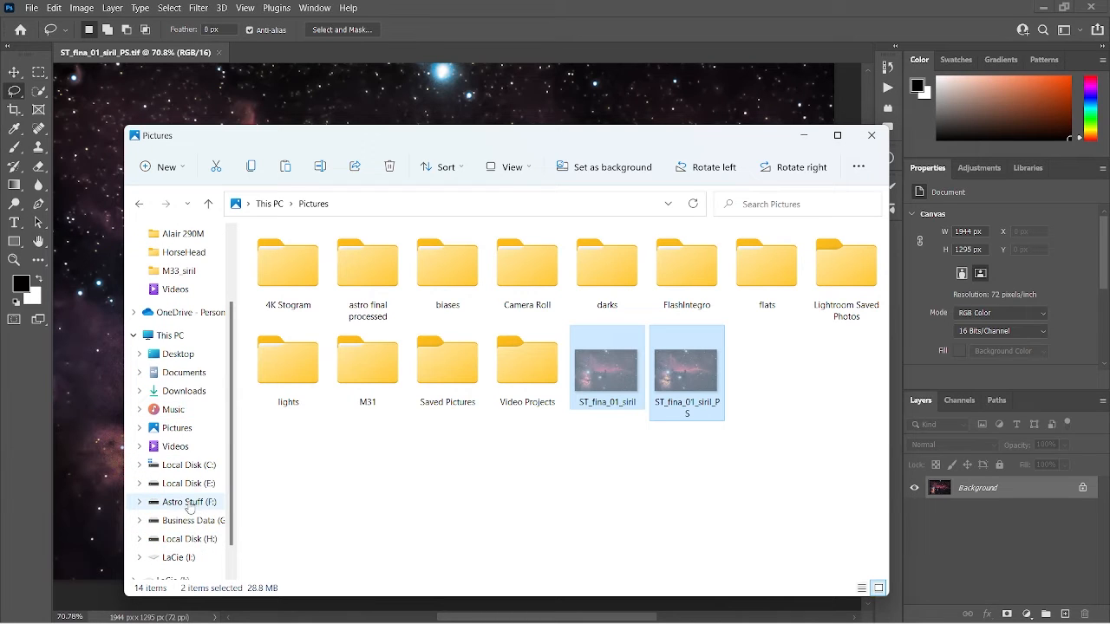
left_click(189, 502)
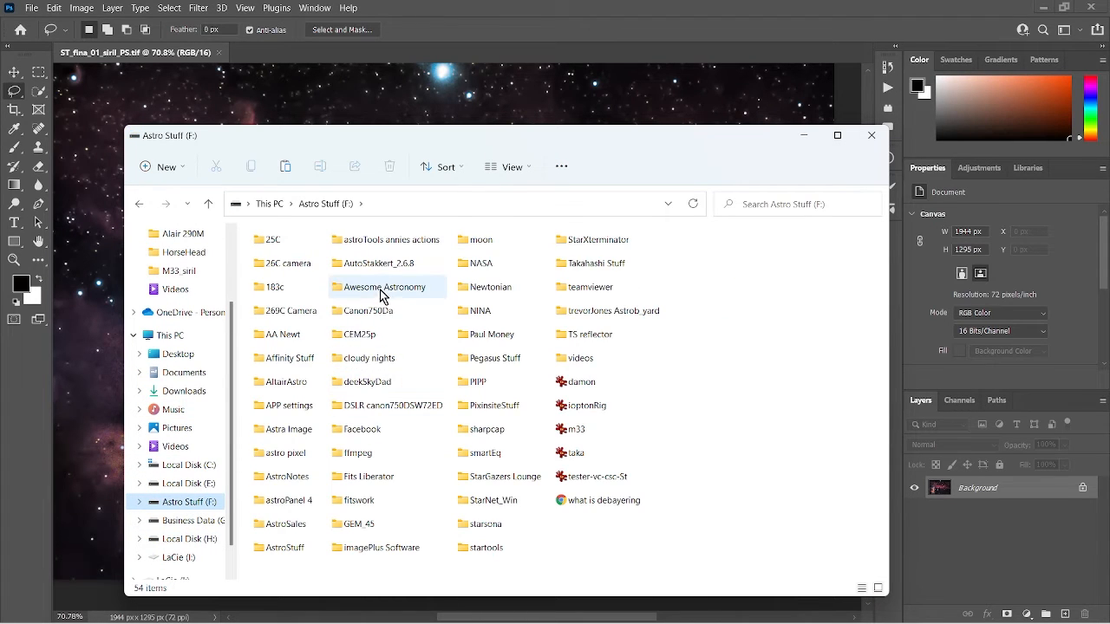
double_click(368, 431)
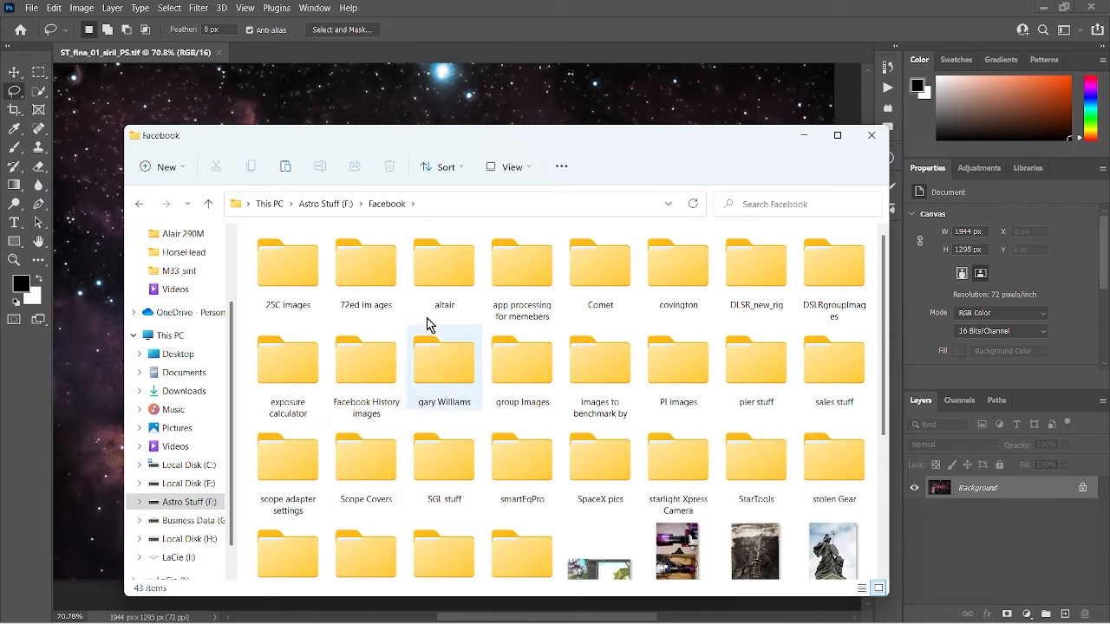
double_click(518, 280)
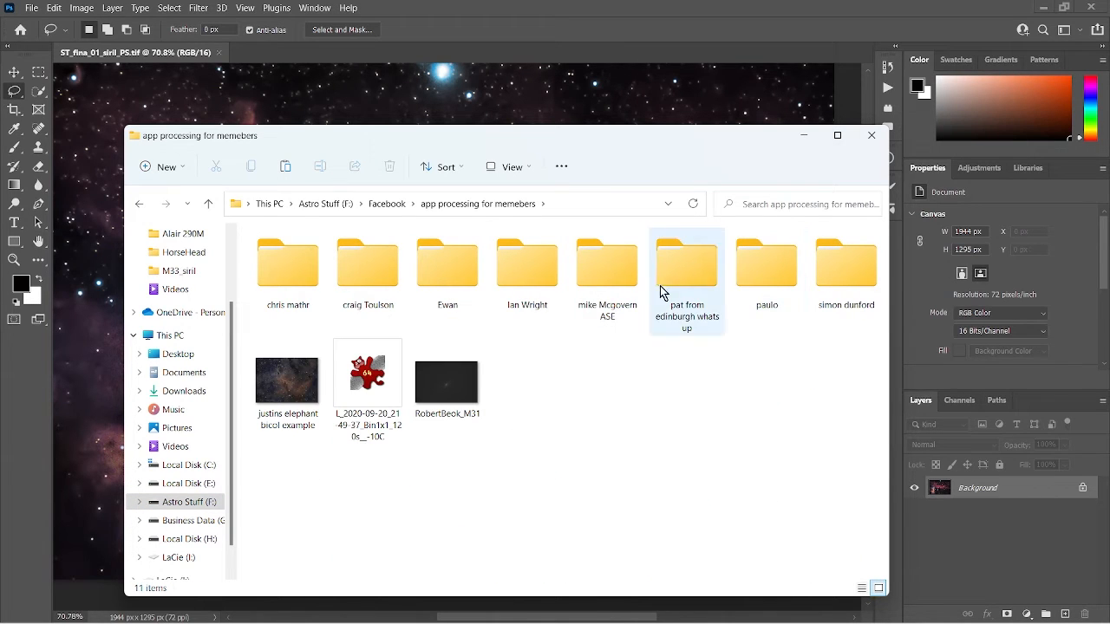
left_click(615, 285)
double_click(616, 284)
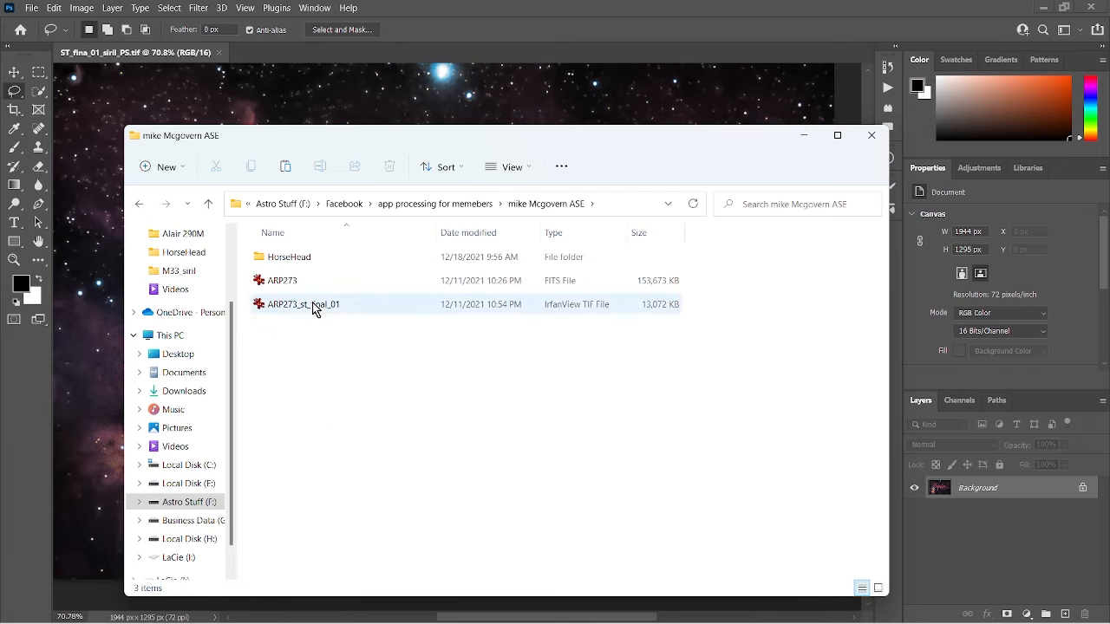
left_click(300, 260)
double_click(300, 262)
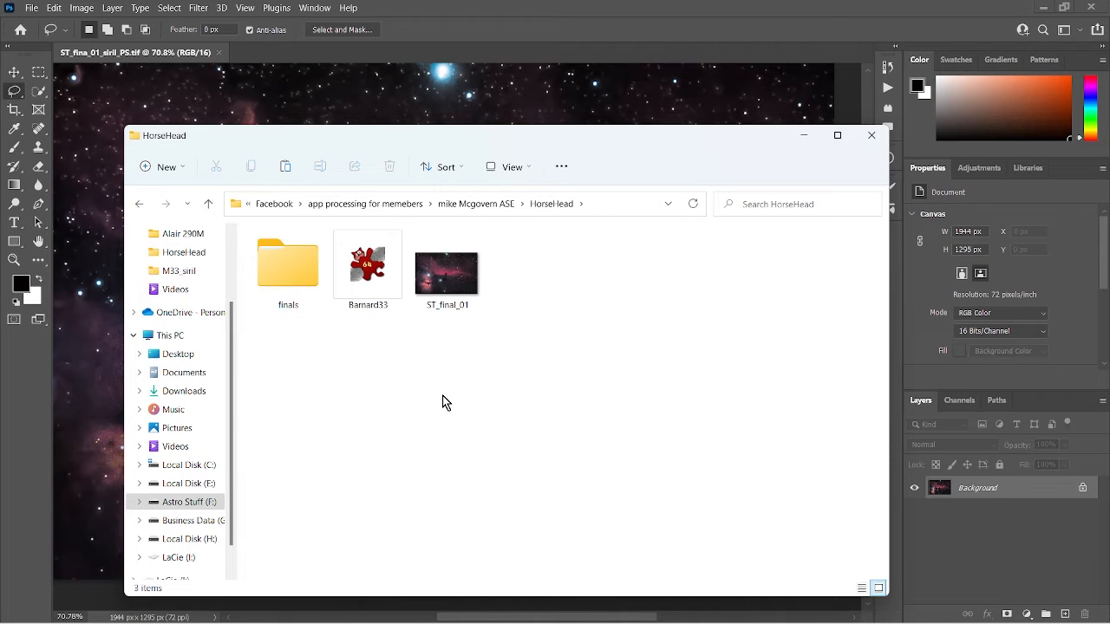
key("ctrl+v")
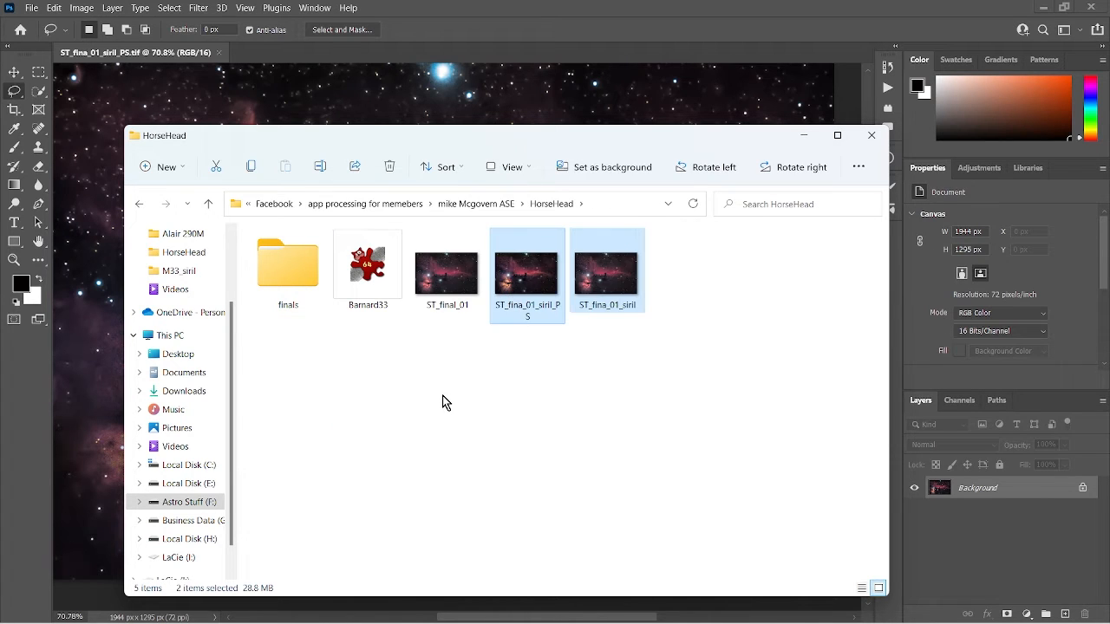
left_click(649, 377)
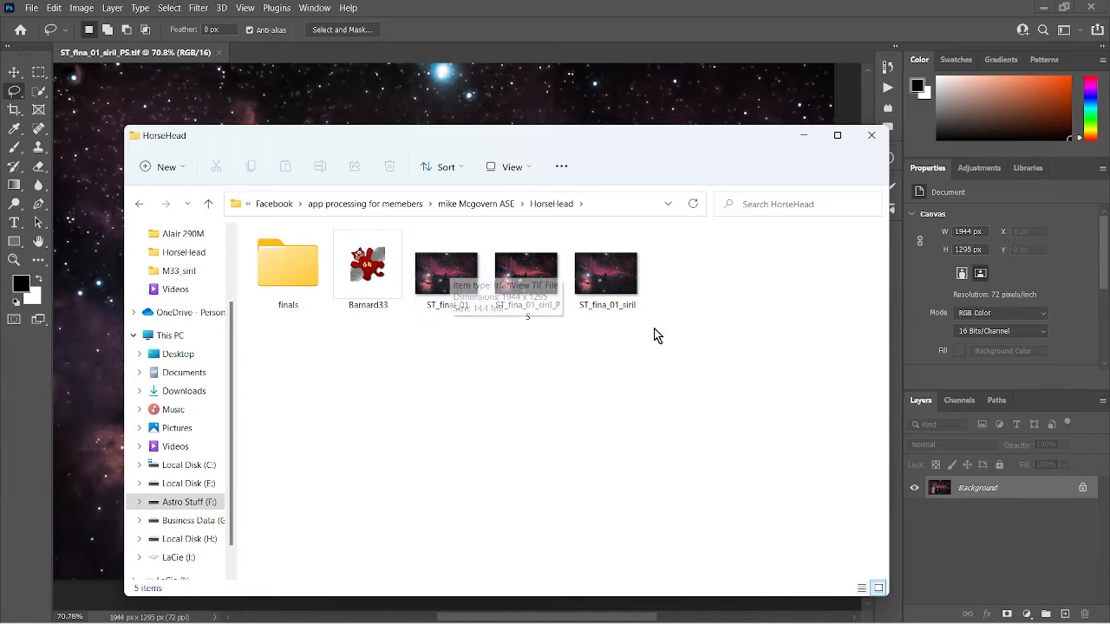
Open ST_final_01 in IrfanView and compare it with the ST_fina_01_siril_PS and ST_fina_01_siril versions in the same folder.
double_click(455, 277)
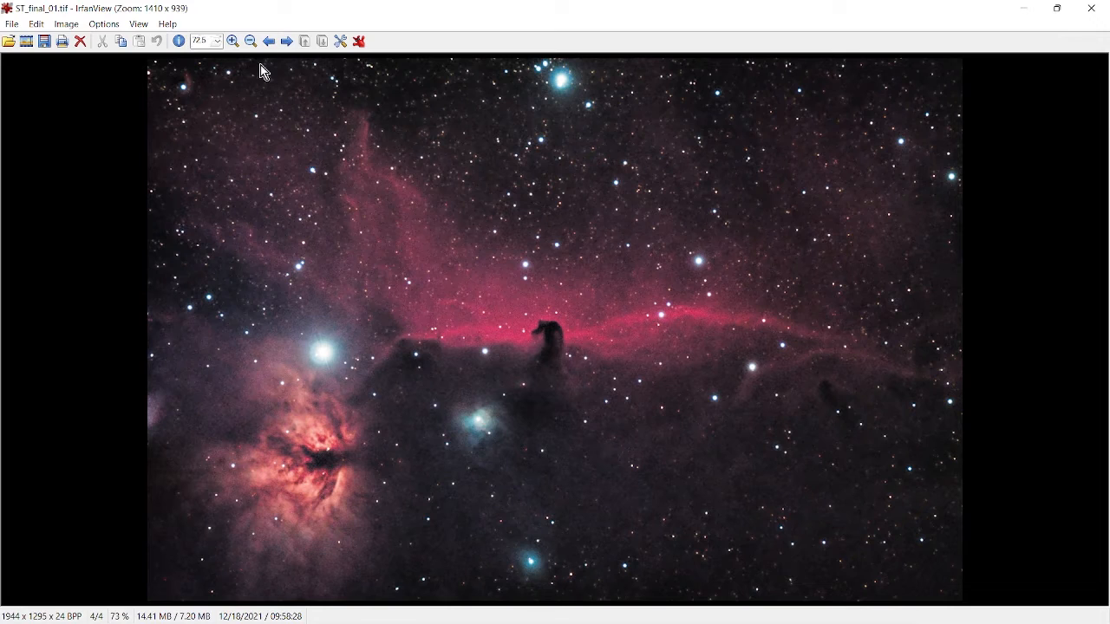
left_click(287, 43)
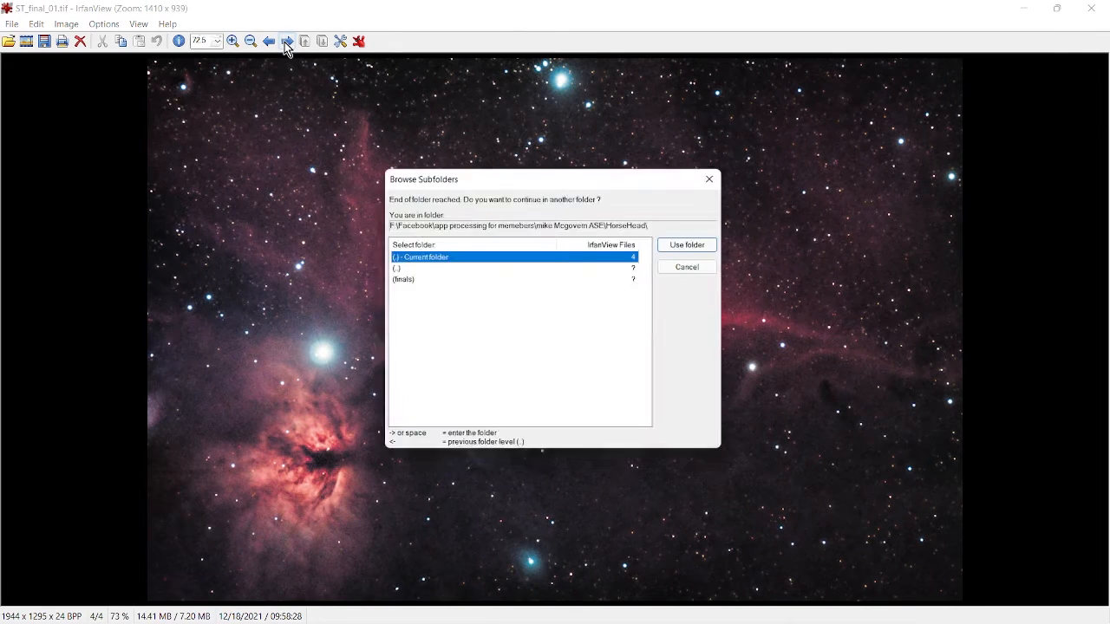
left_click(695, 266)
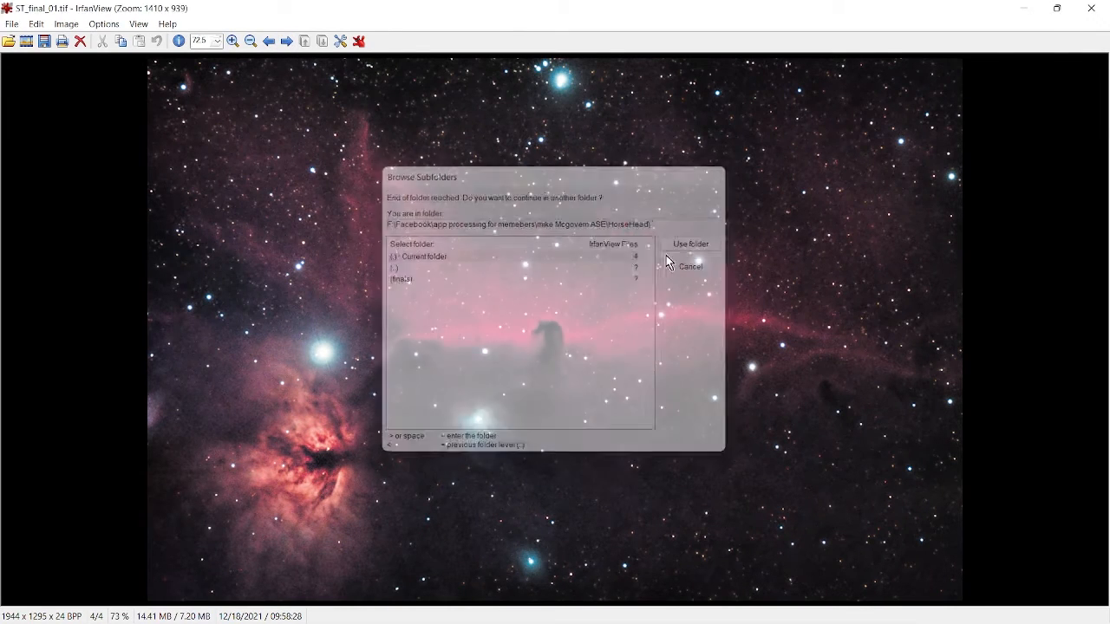
left_click(286, 46)
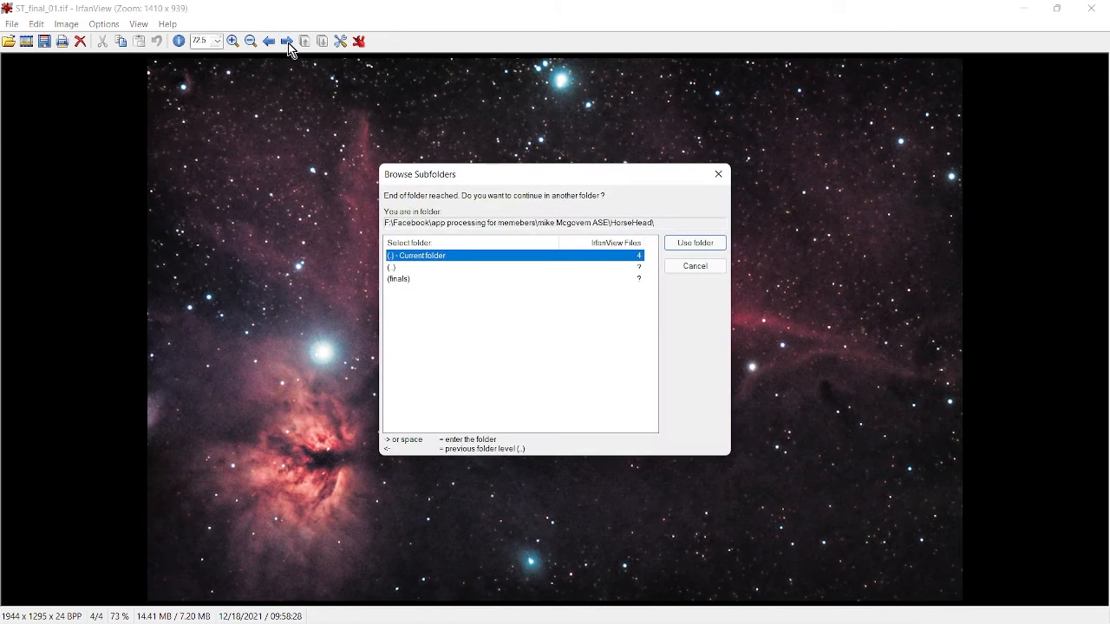
left_click(697, 265)
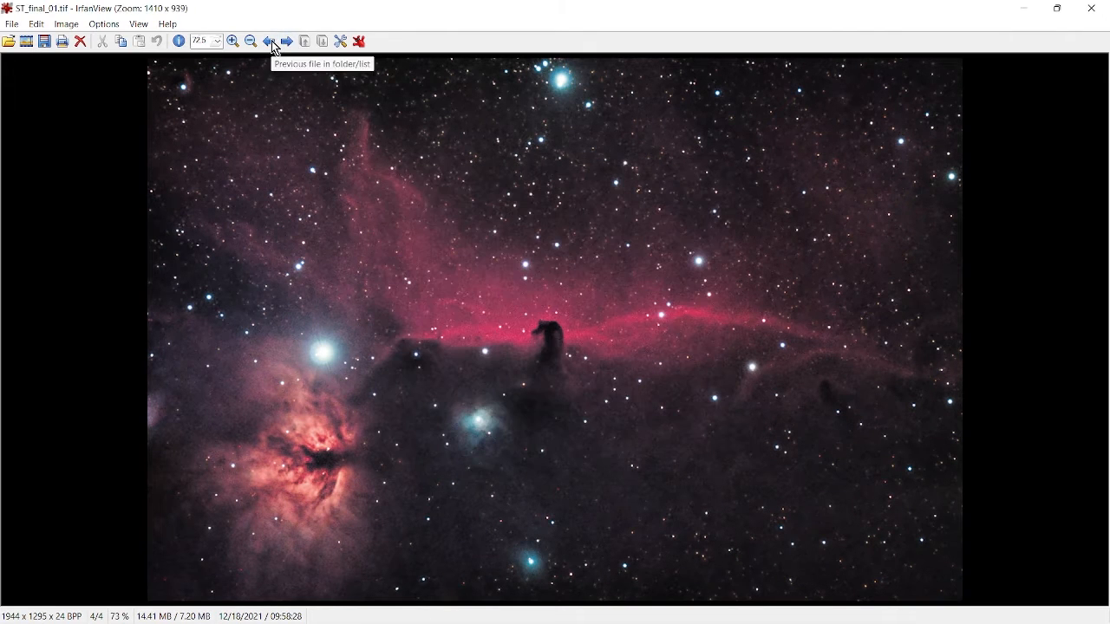
left_click(272, 42)
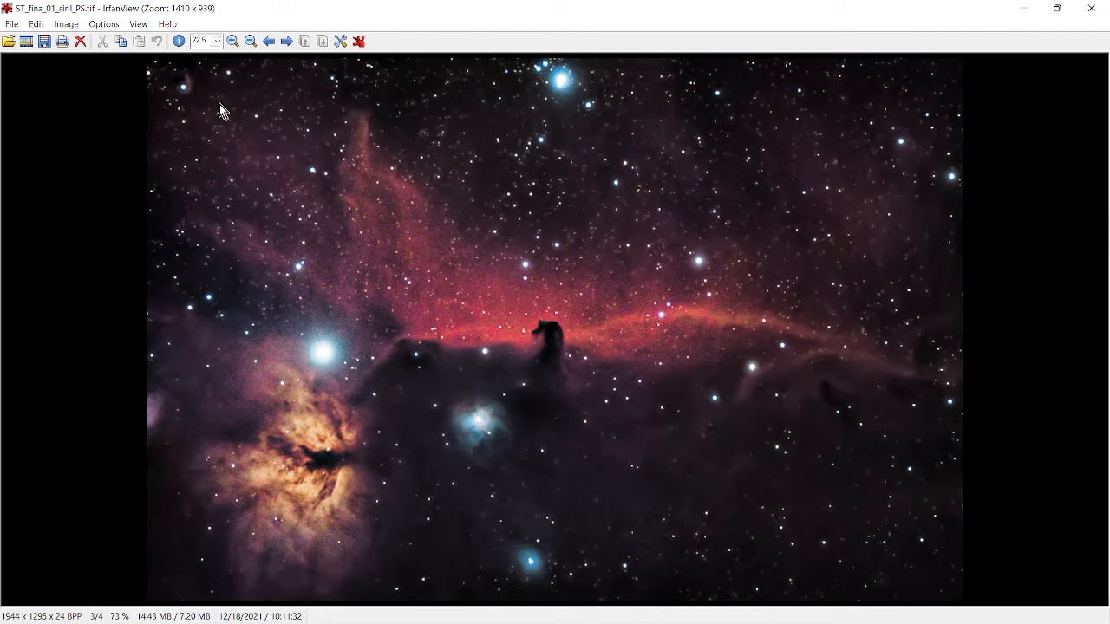
left_click(270, 40)
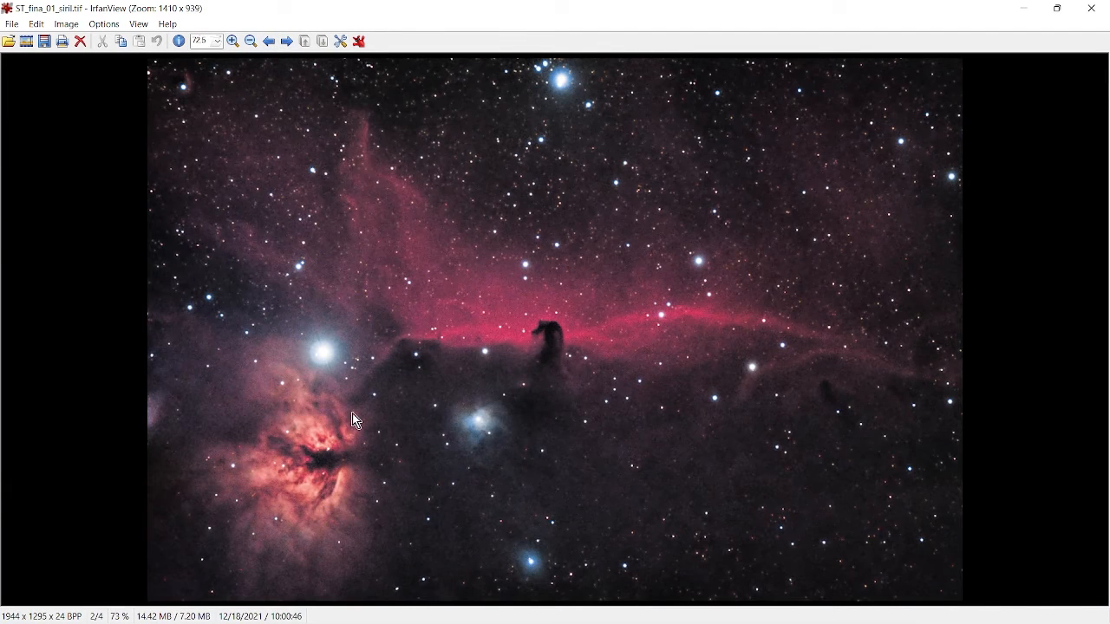
Show the ST_fina_01_siril_PS version for the last comparison, and close the image viewer and Photoshop.
left_click(286, 44)
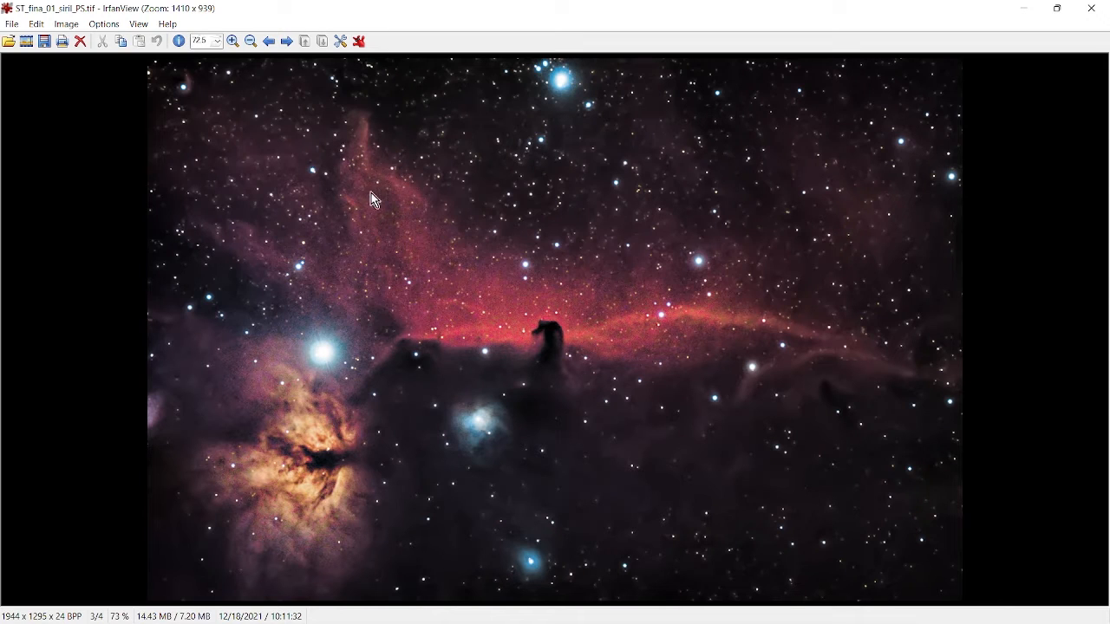
left_click(1090, 10)
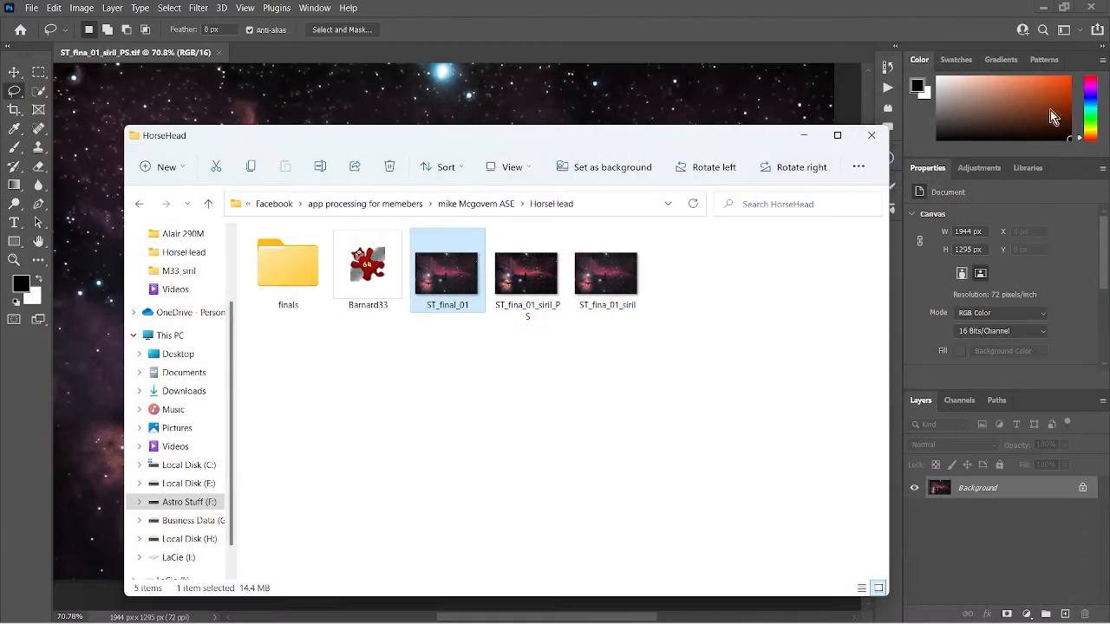
left_click(1089, 9)
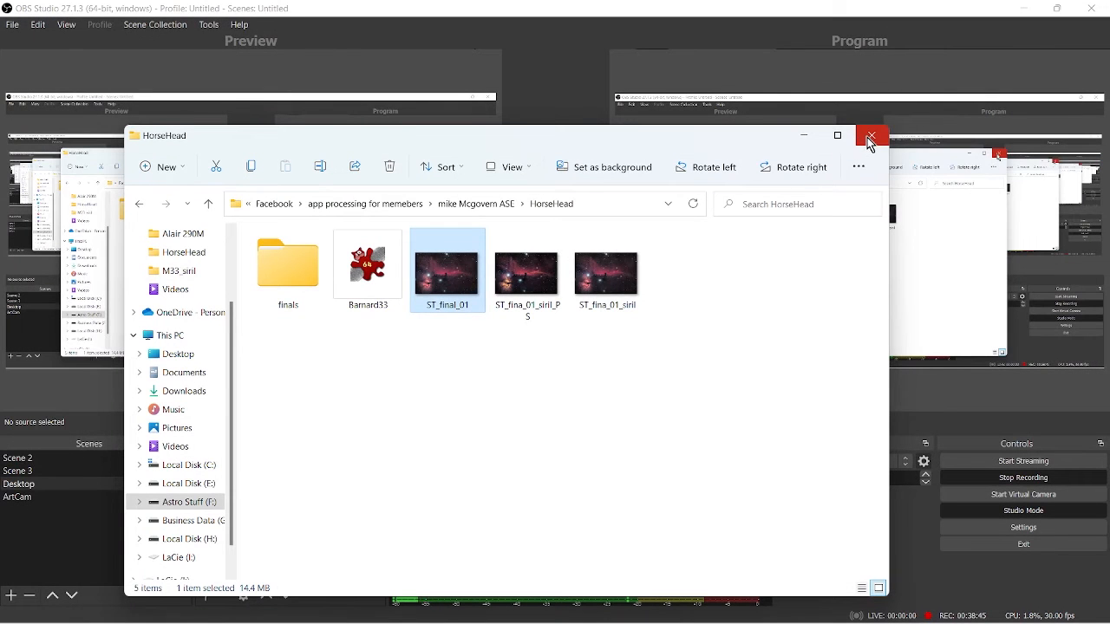
Switch to StarTools and open ST_fina_01_siril_PS from the HorseHead folder as a non-linear sRGB source without activating Tracking.
mouse_move(757, 618)
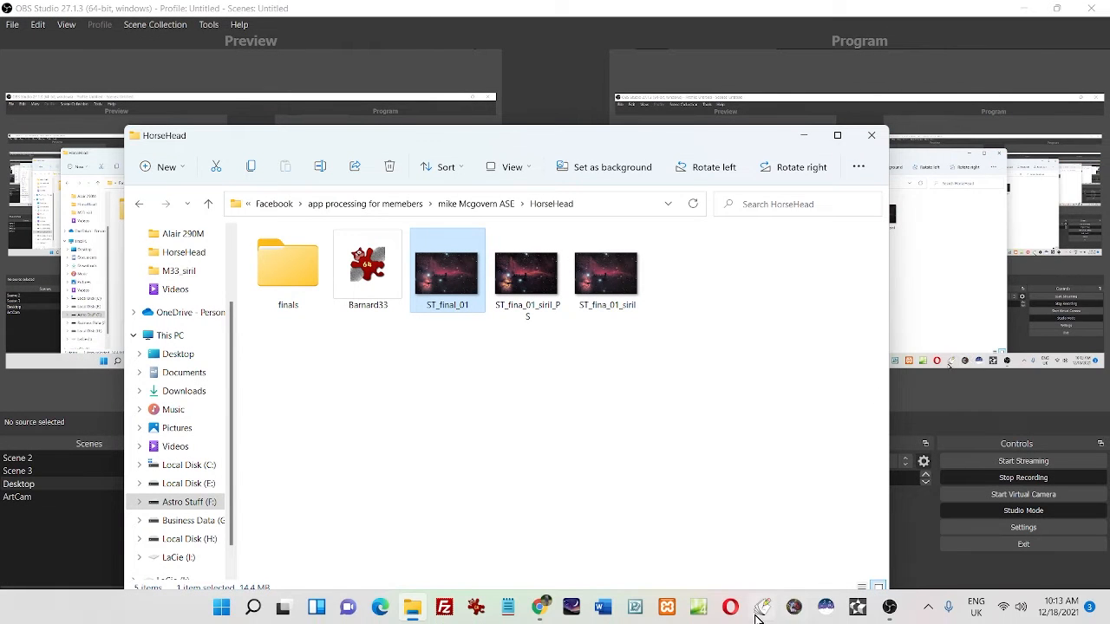
left_click(857, 607)
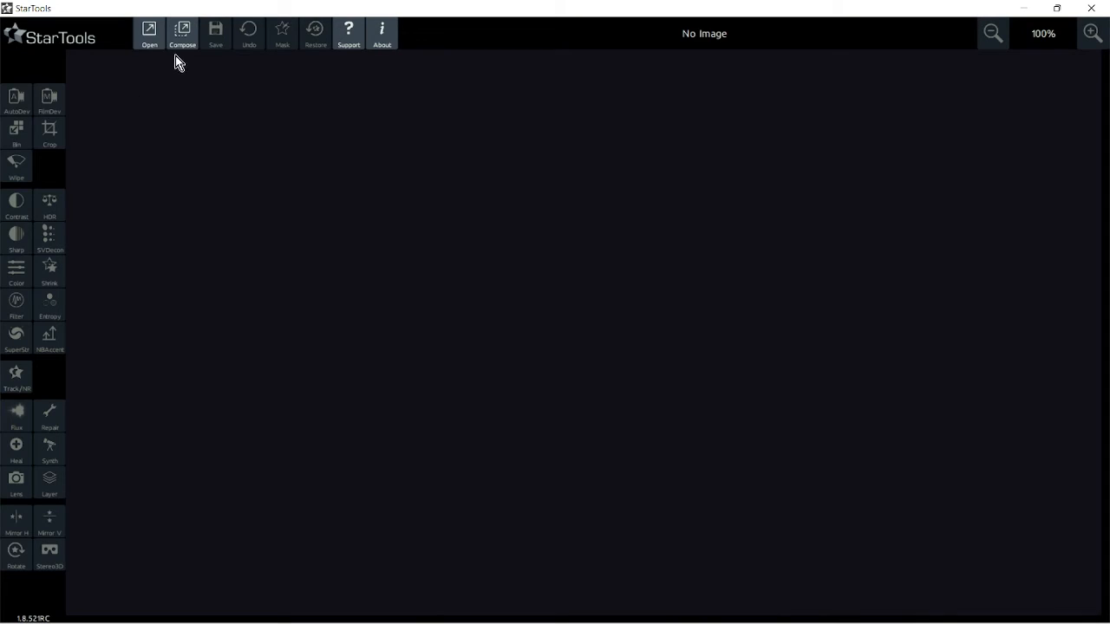
left_click(139, 37)
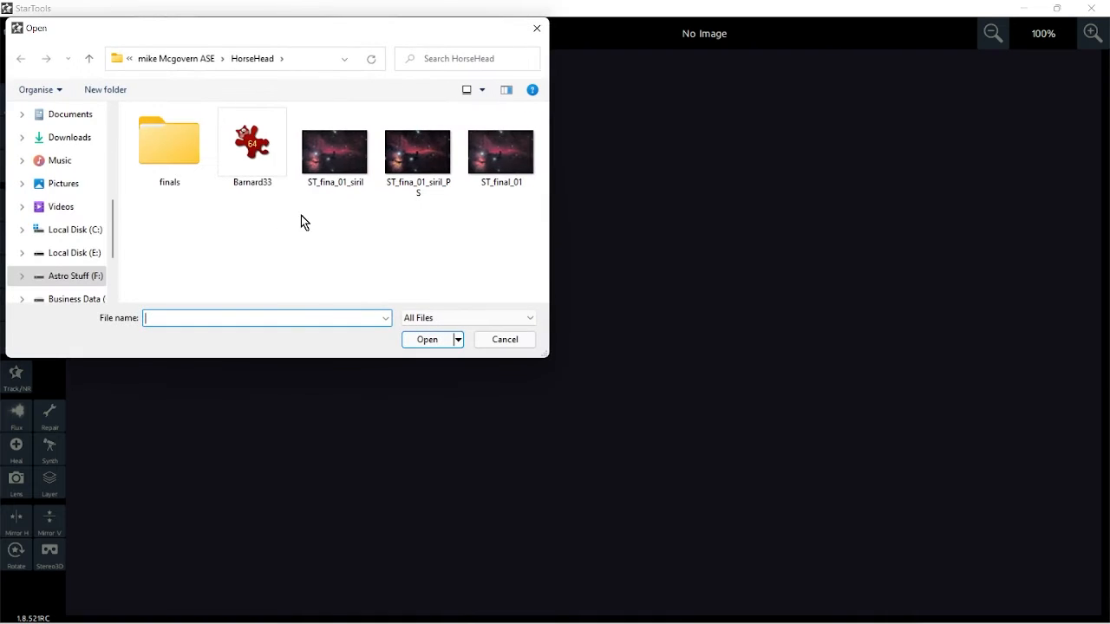
left_click(415, 148)
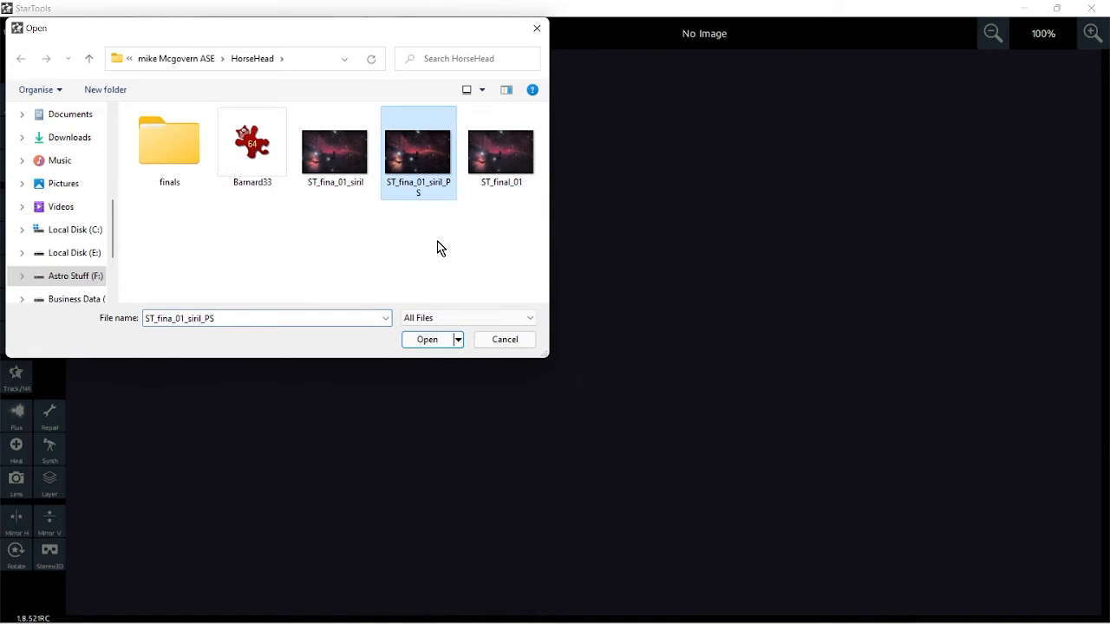
left_click(427, 340)
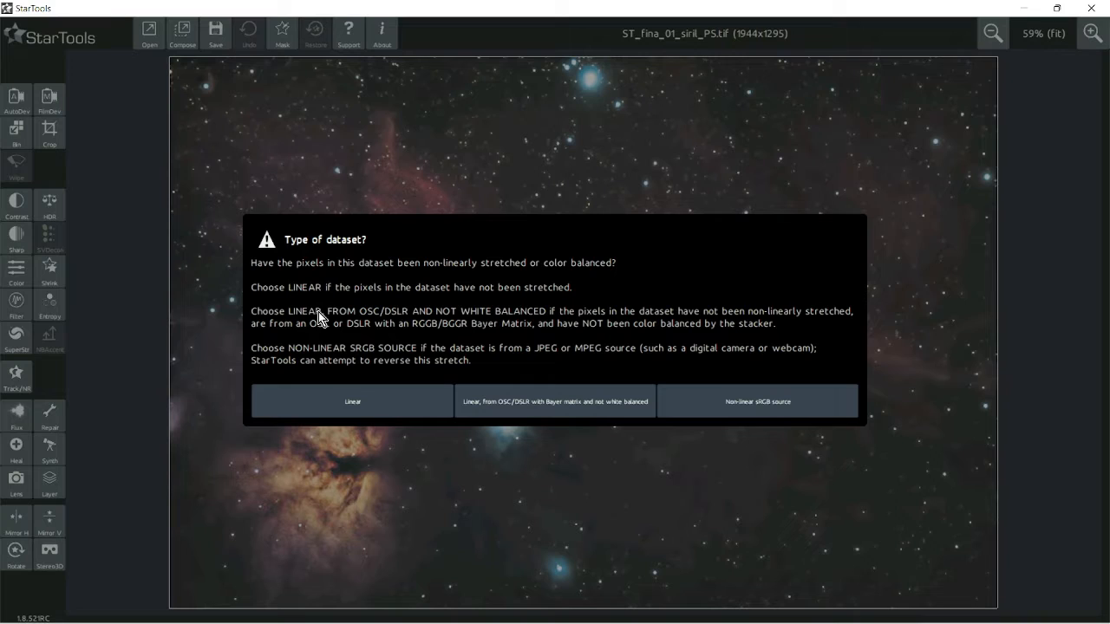
left_click(733, 411)
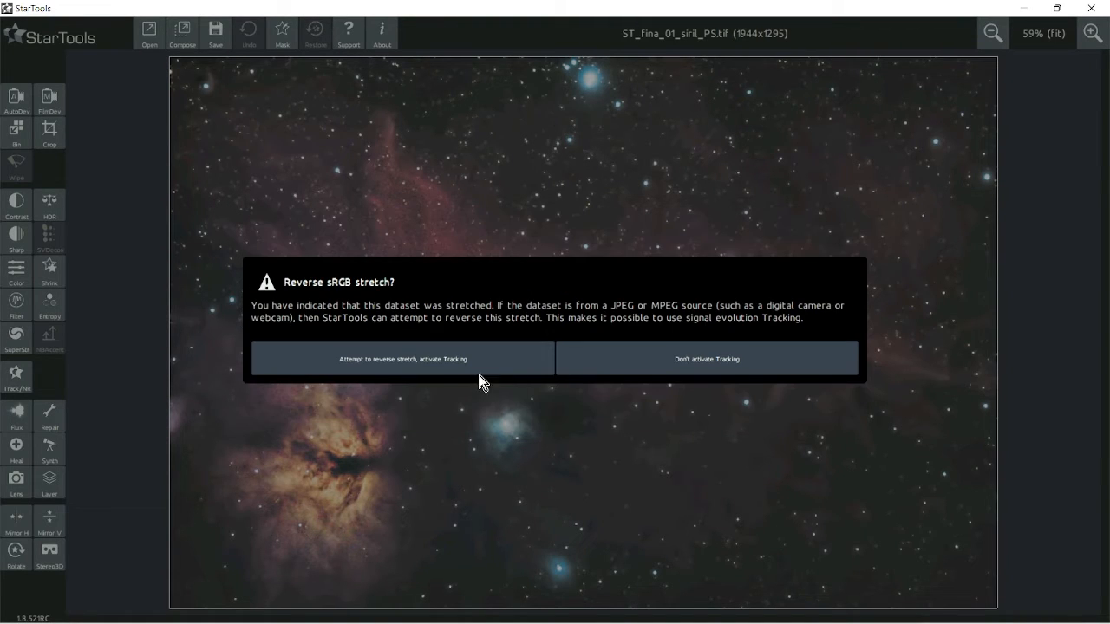
left_click(667, 355)
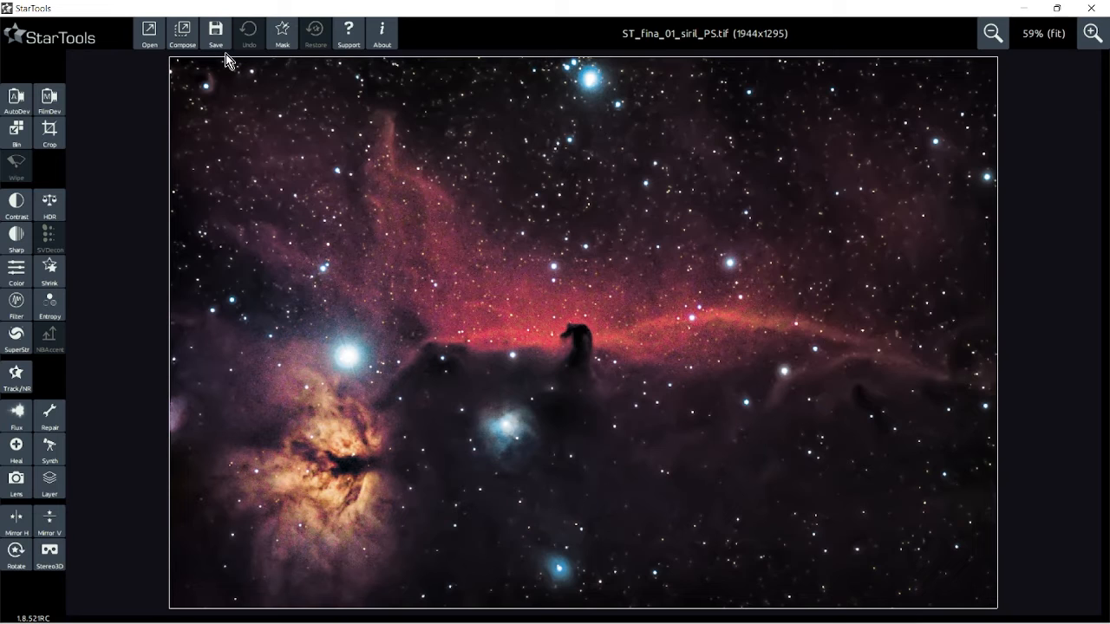
Start editing the mask, clear it completely and set the brush mode to Single Pixel Toggle (Freehand).
left_click(283, 40)
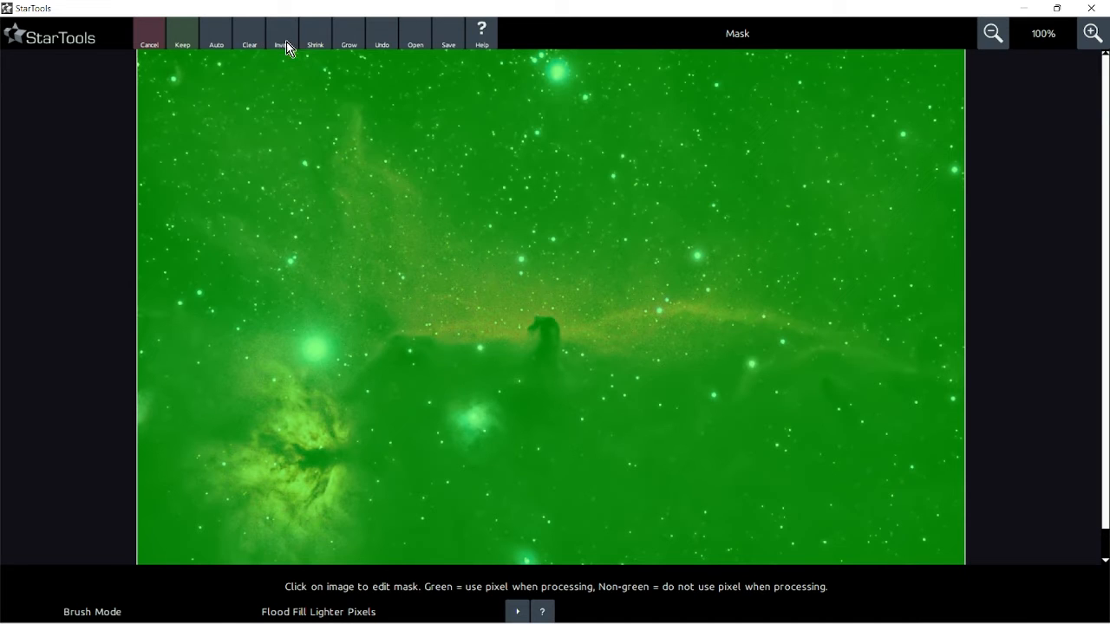
left_click(253, 44)
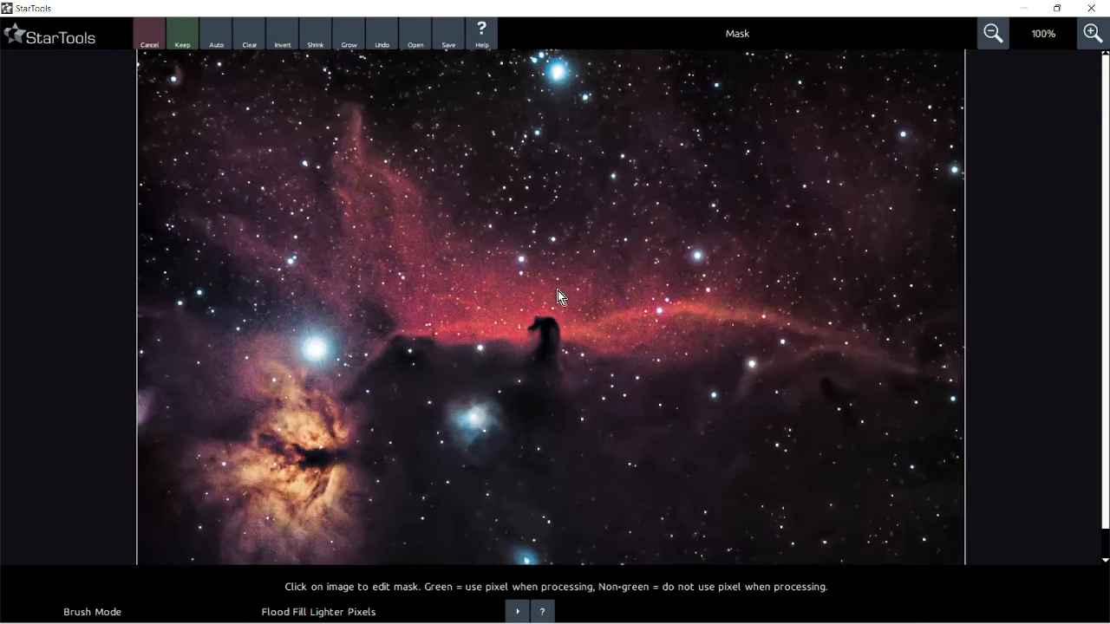
left_click(353, 614)
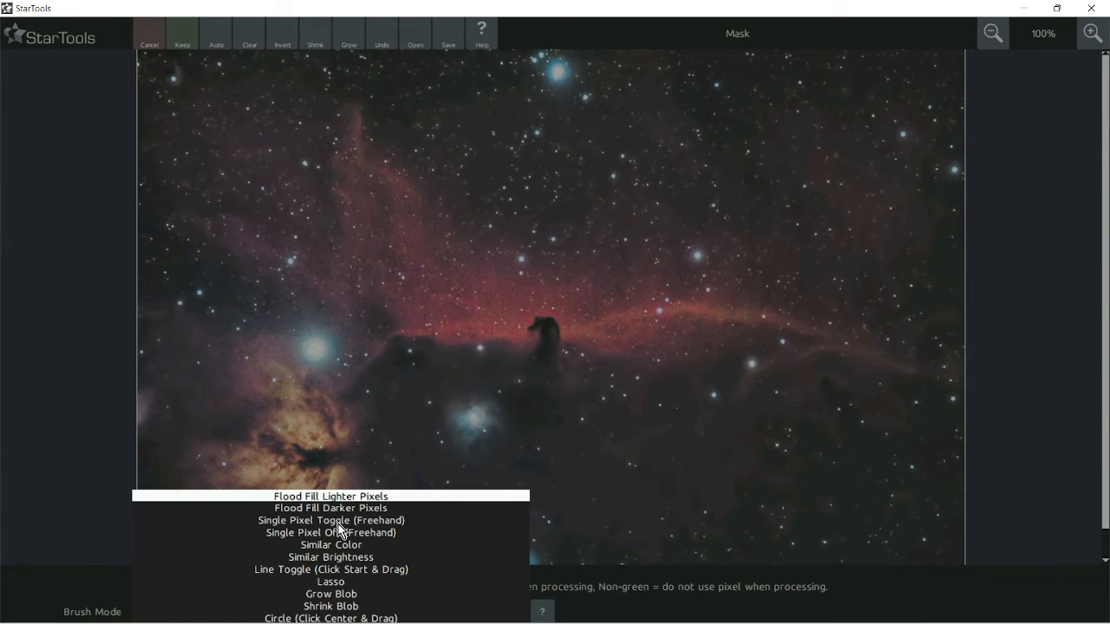
left_click(338, 520)
Trace freehand mask lines along the bright red nebula ridges on both sides of the Horsehead, plus a short one above the ridge.
scroll(687, 302, "up", 2)
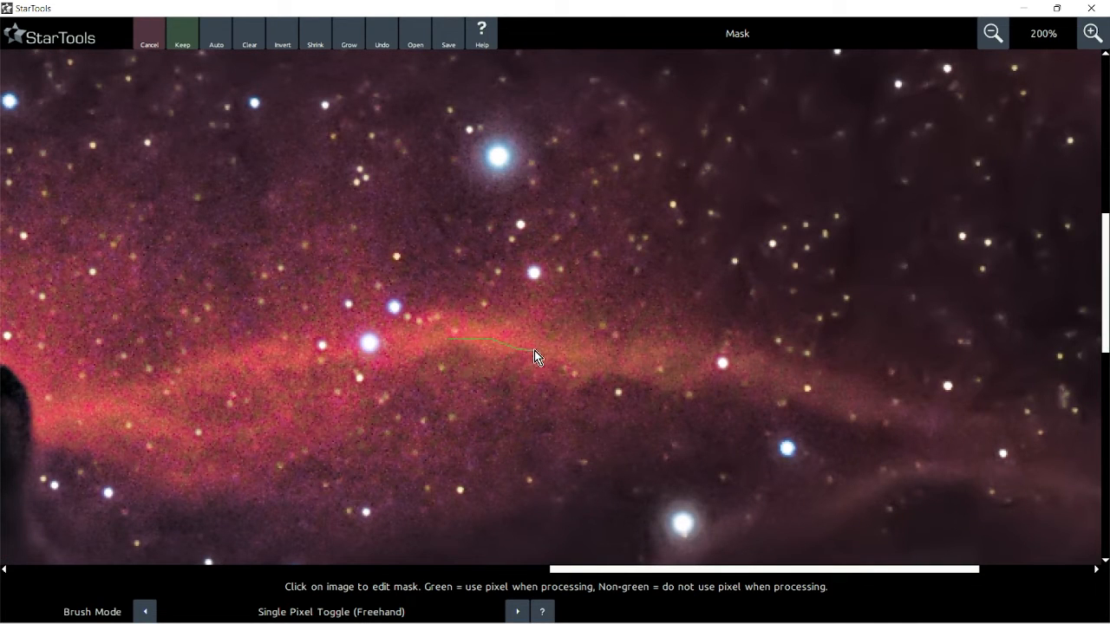
left_click_drag(534, 350, 605, 358)
left_click_drag(433, 346, 449, 339)
left_click_drag(281, 371, 268, 375)
left_click_drag(262, 421, 227, 425)
left_click_drag(153, 421, 81, 395)
scroll(493, 341, "down", 1)
scroll(494, 341, "down", 1)
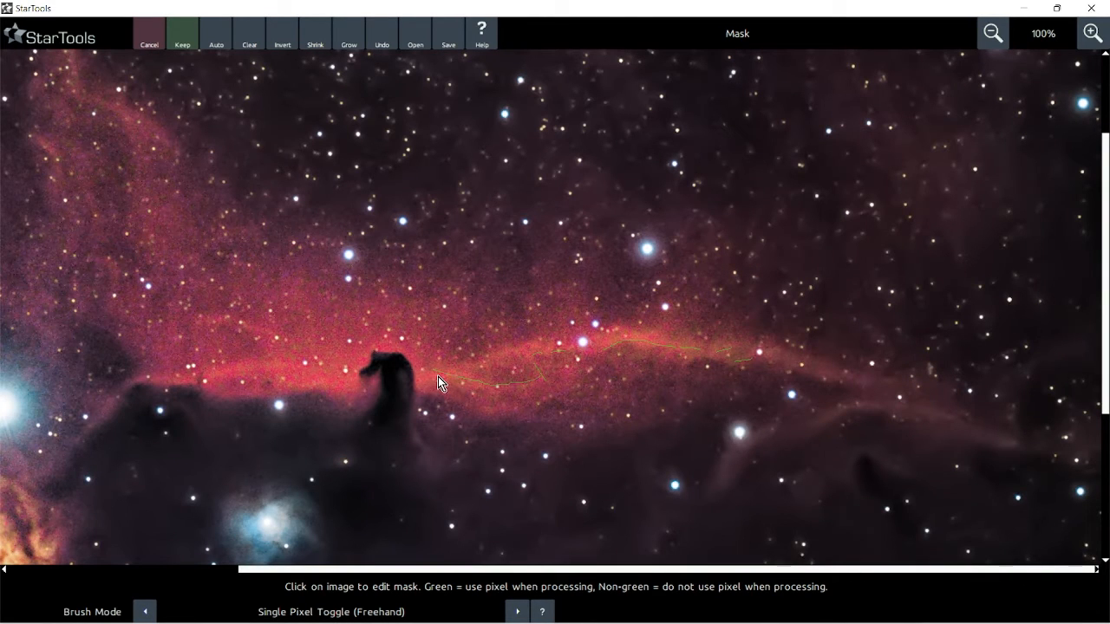
mouse_move(467, 371)
left_mouse_down()
mouse_move(520, 351)
mouse_move(545, 358)
left_mouse_up()
left_click_drag(191, 379, 250, 372)
scroll(189, 406, "down", 2)
scroll(228, 397, "up", 1)
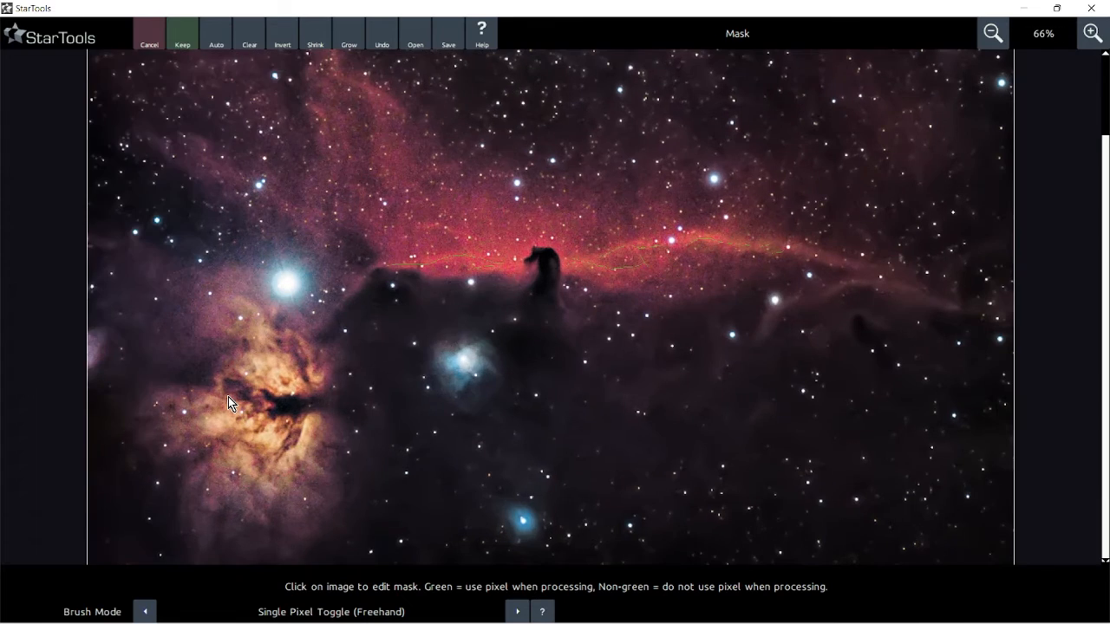
scroll(228, 397, "up", 1)
scroll(281, 263, "down", 1)
scroll(424, 242, "up", 1)
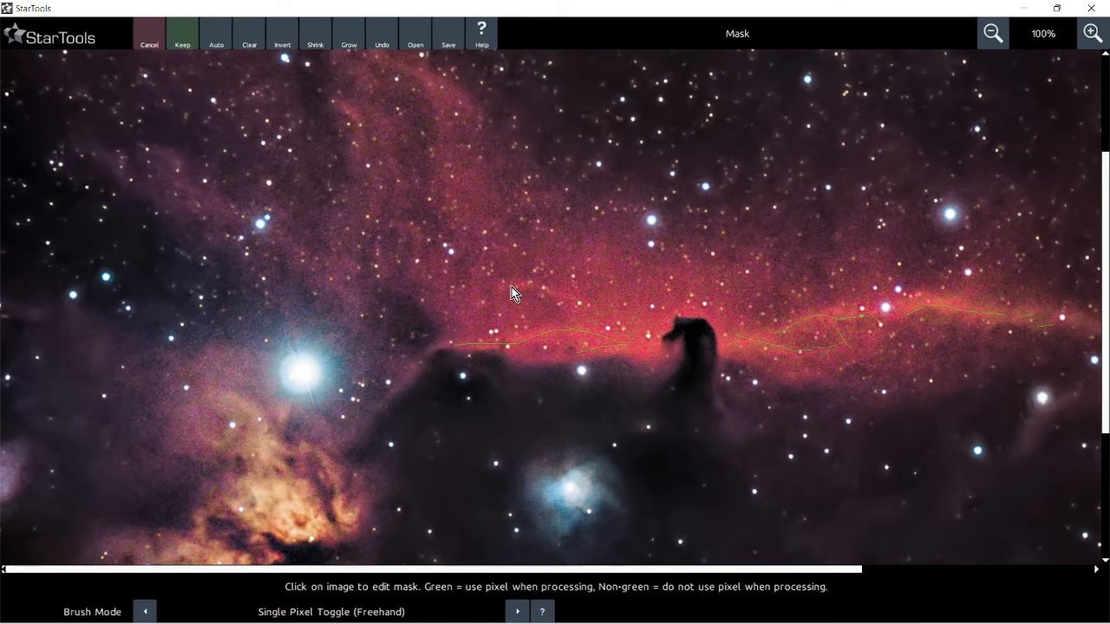
mouse_move(515, 293)
left_mouse_down()
mouse_move(546, 289)
mouse_move(563, 308)
left_mouse_up()
Grow the traced mask lines about six times into thicker bands and keep the mask.
left_click(350, 43)
left_click(348, 43)
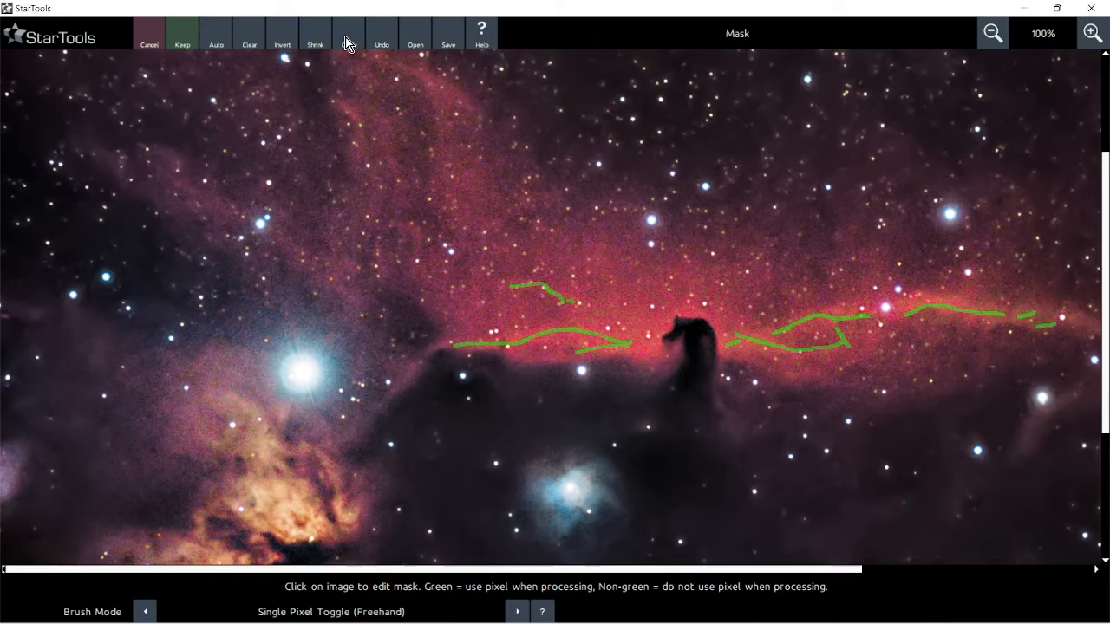
left_click(346, 43)
left_click(346, 43)
left_click(346, 44)
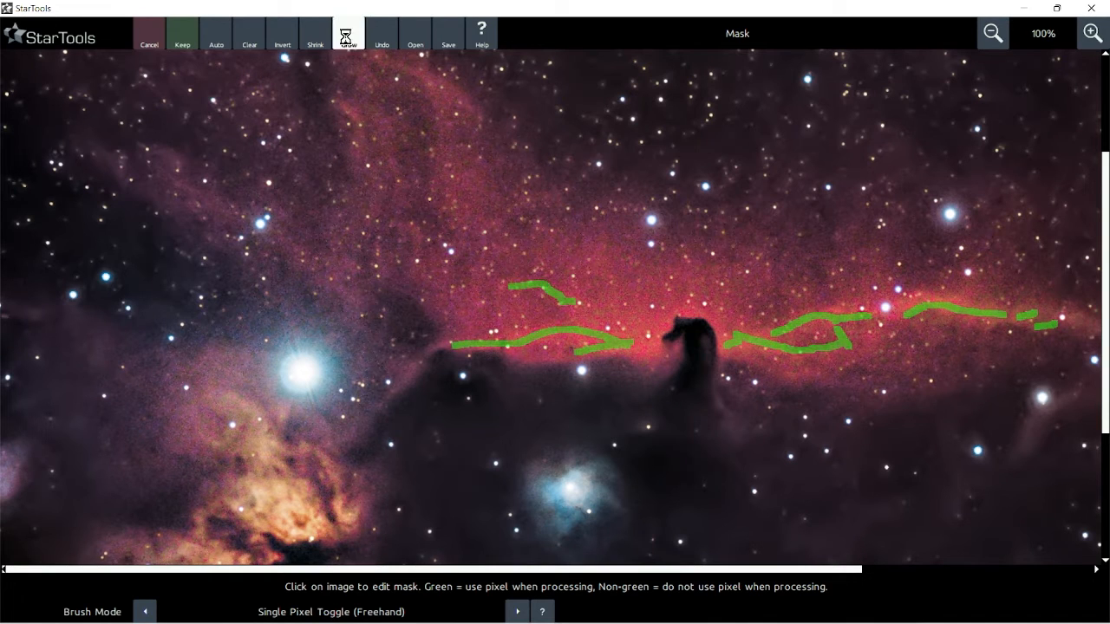
left_click(346, 43)
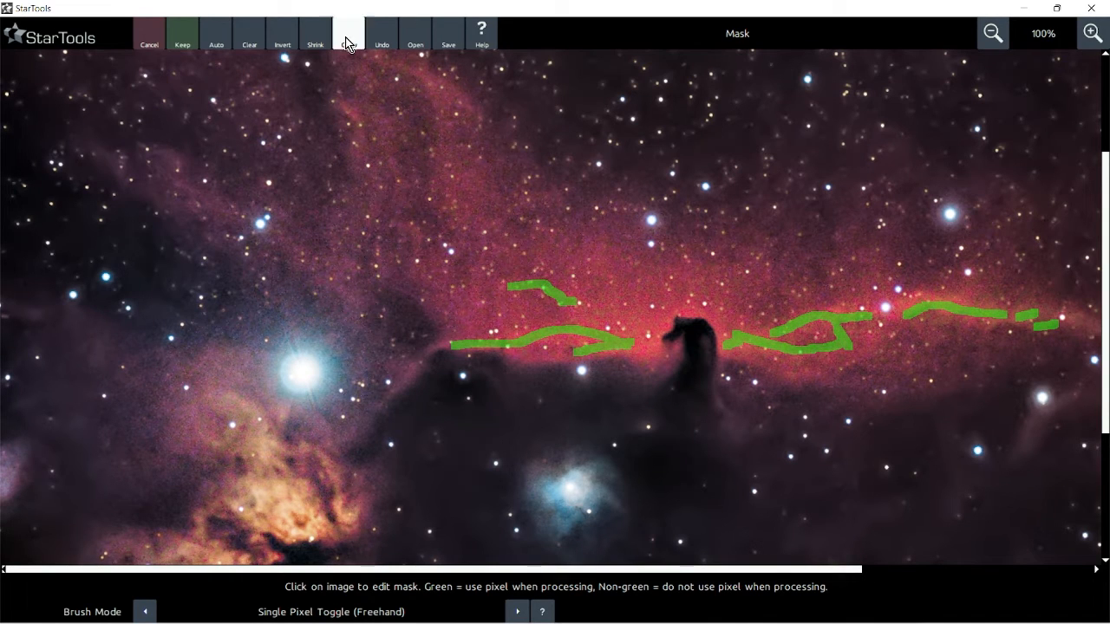
left_click(188, 46)
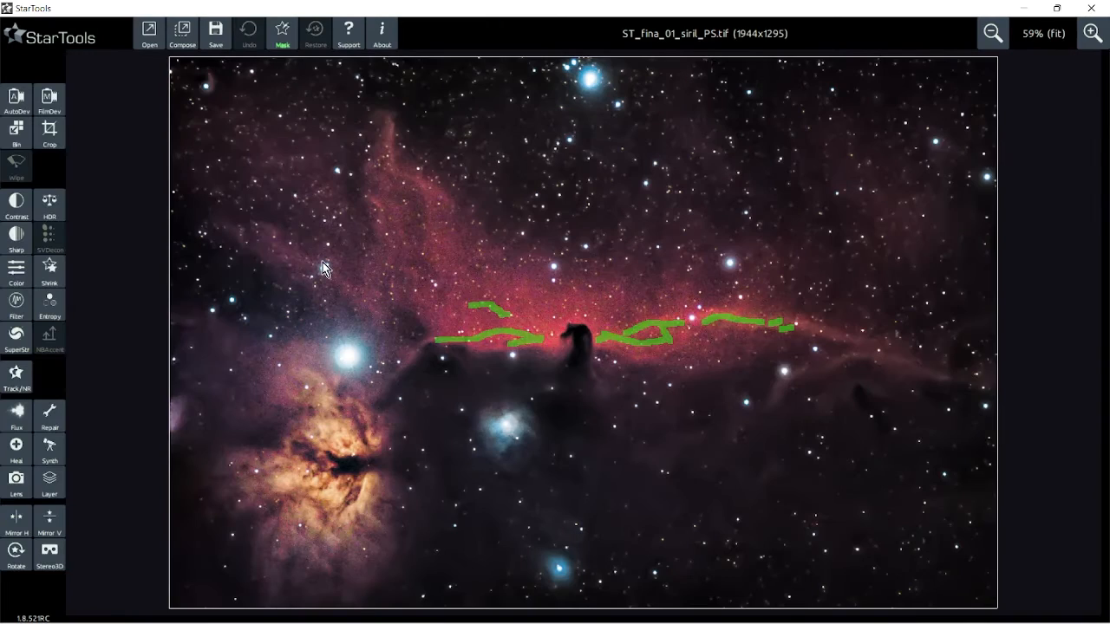
Start wavelet sharpening with structure size Large, keep the mask as-is and set the amount to 250 %.
left_click(16, 236)
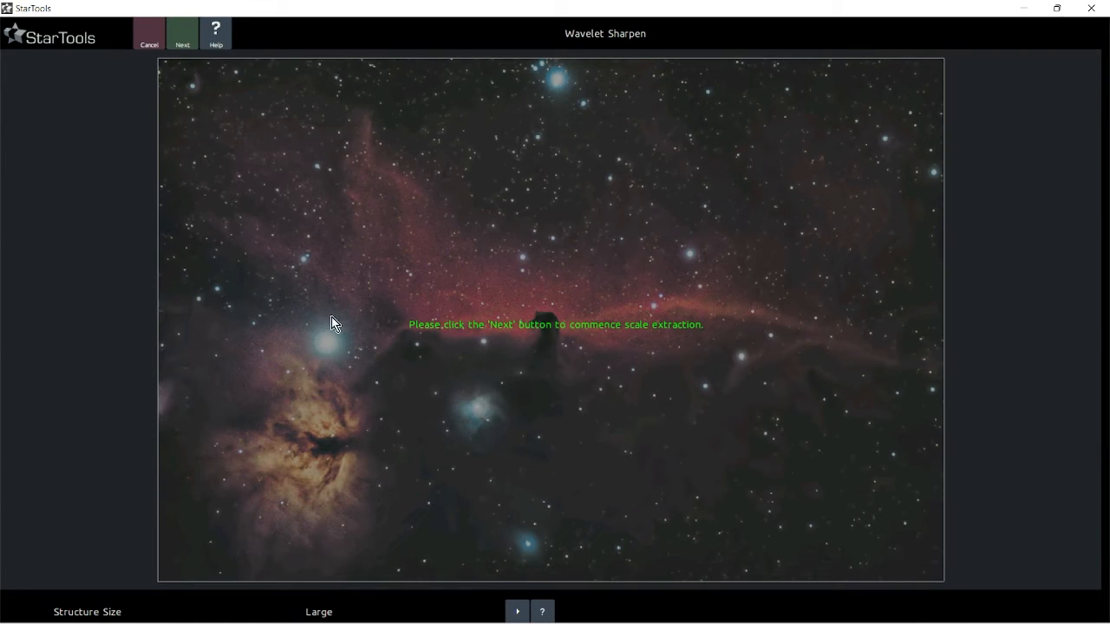
left_click(184, 41)
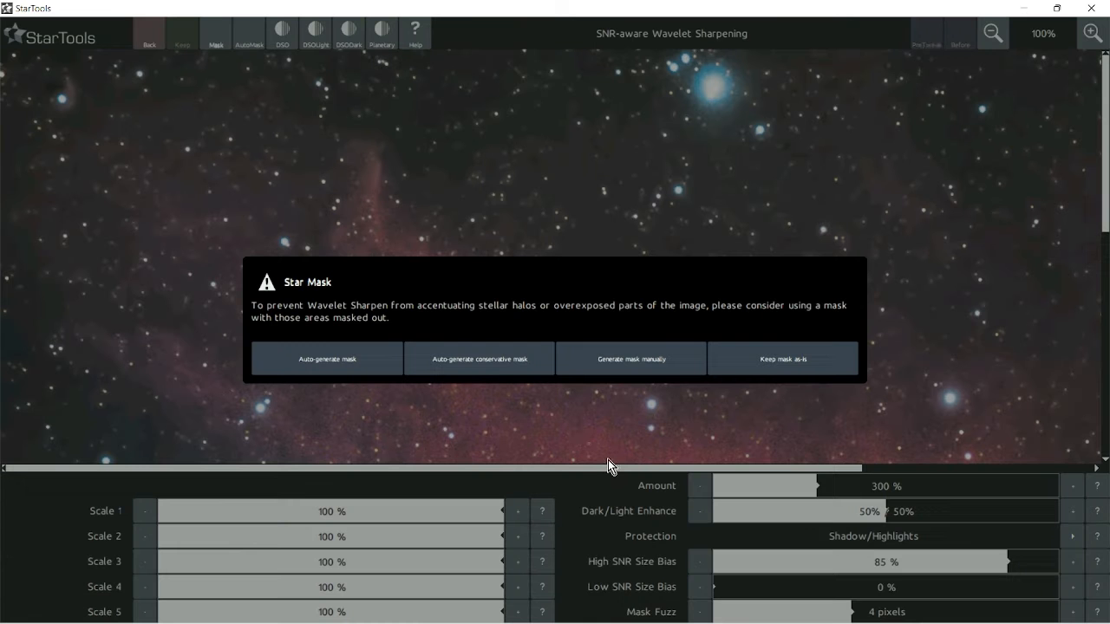
left_click(794, 365)
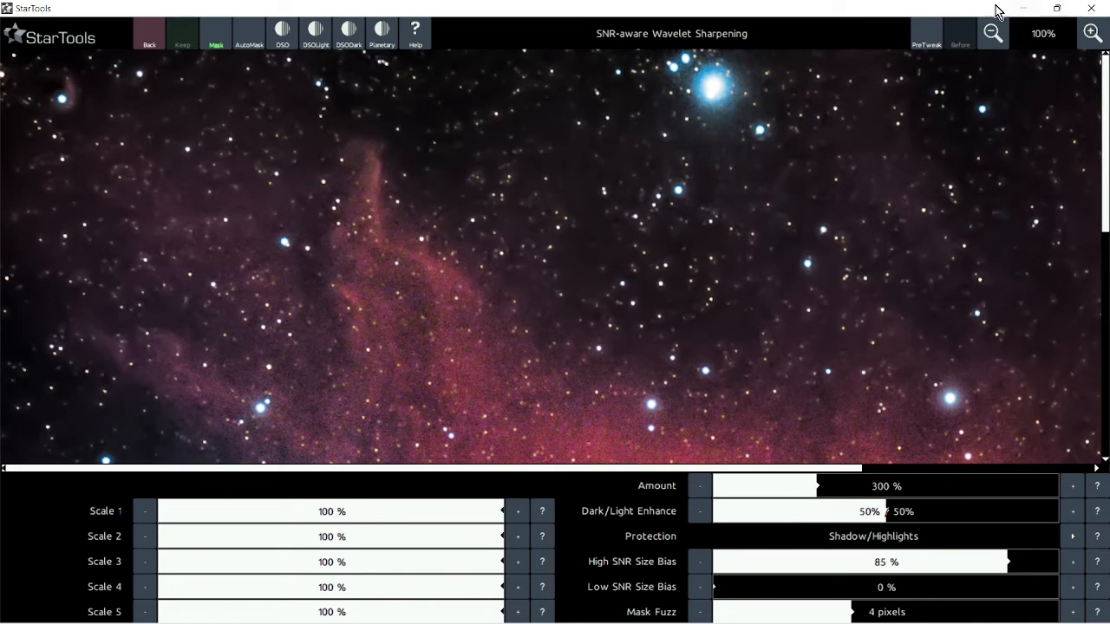
left_click(798, 491)
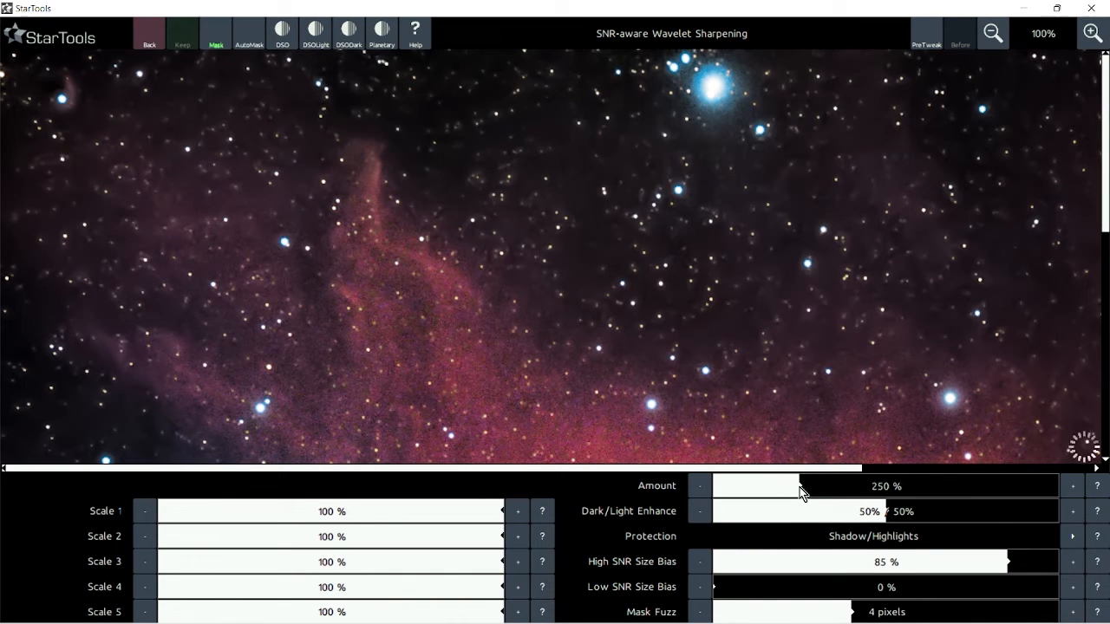
Compare the image before and after sharpening, close up on the ridge beside the Horsehead and in the wider nebula view.
scroll(1011, 289, "down", 1)
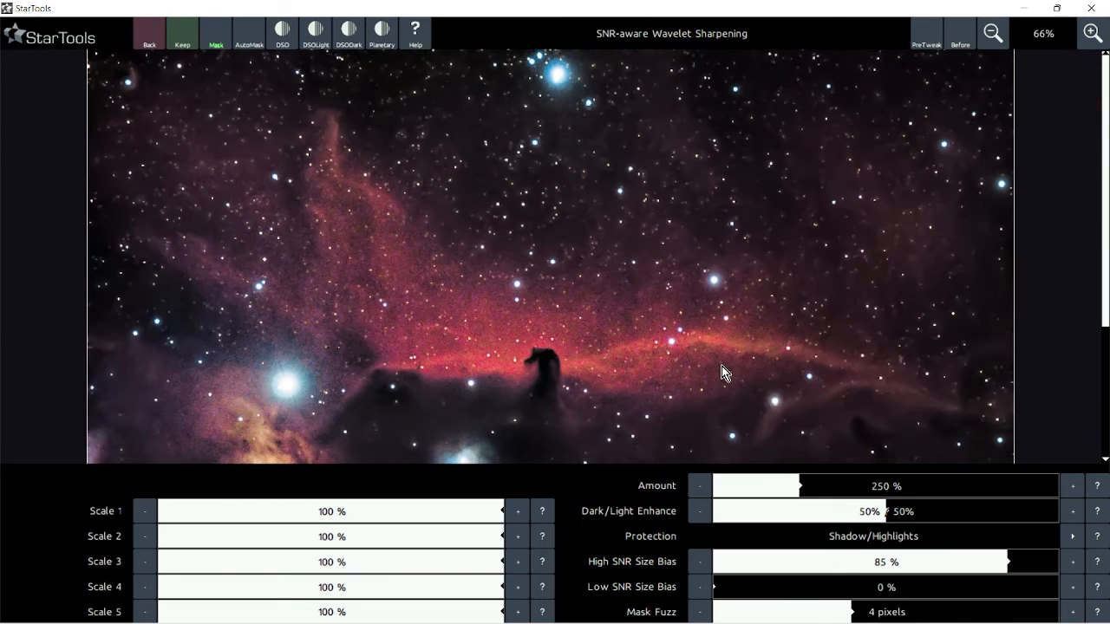
left_click(963, 35)
scroll(690, 291, "up", 2)
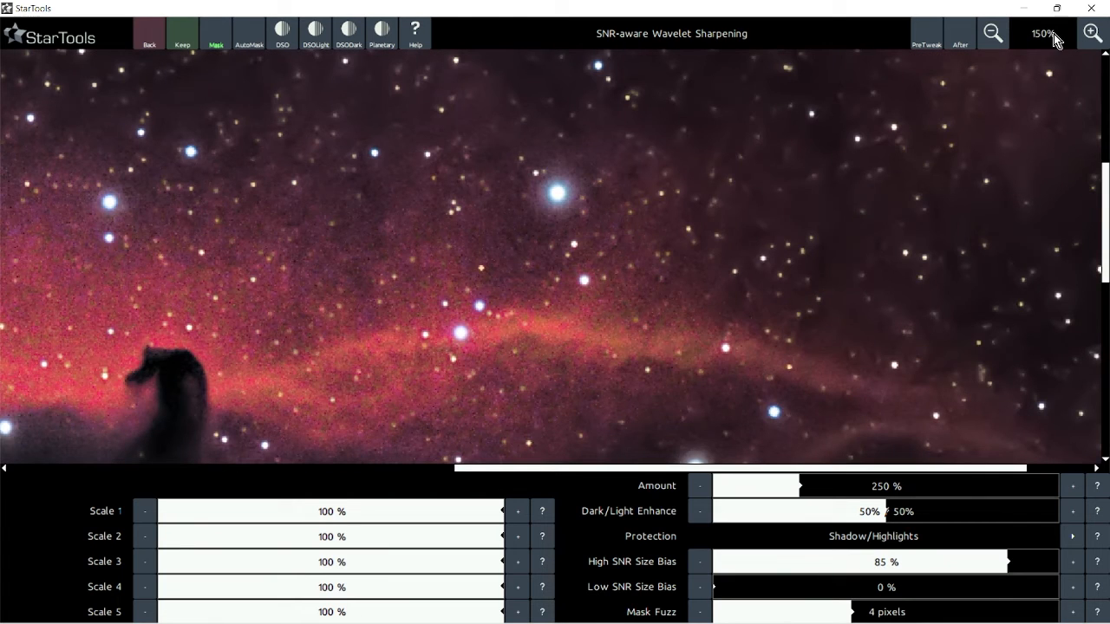
left_click(961, 34)
left_click(960, 33)
left_click(960, 34)
left_click(960, 34)
left_click(960, 35)
scroll(486, 348, "down", 2)
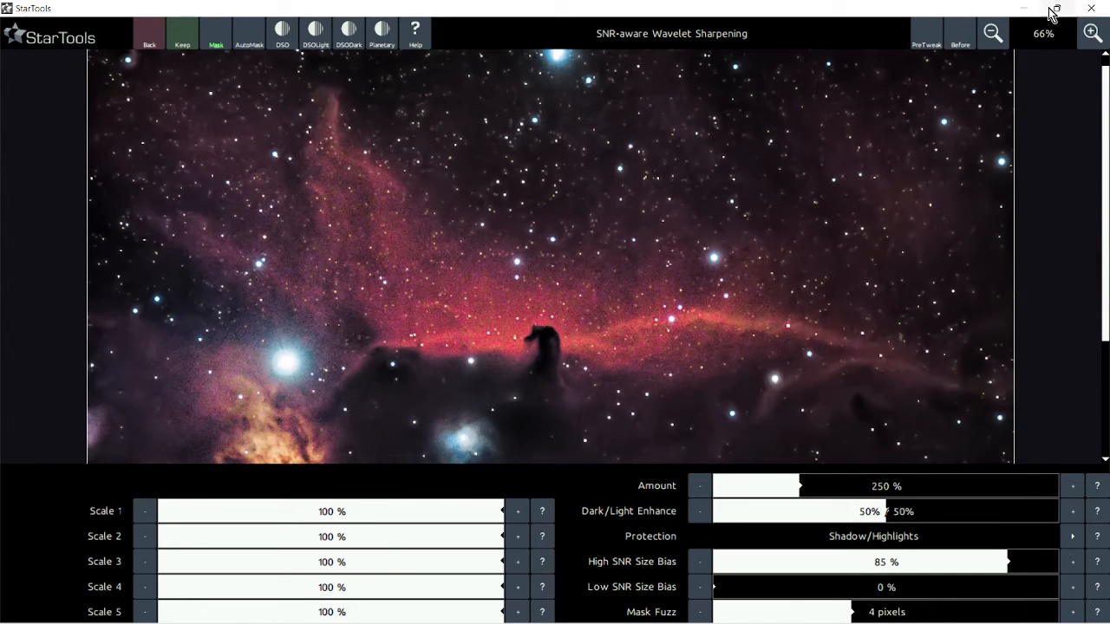
left_click(957, 47)
left_click(957, 43)
left_click(958, 44)
left_click(957, 43)
left_click(957, 43)
left_click(958, 43)
Set the sharpening amount to 208 % and keep the sharpened image.
left_click(786, 489)
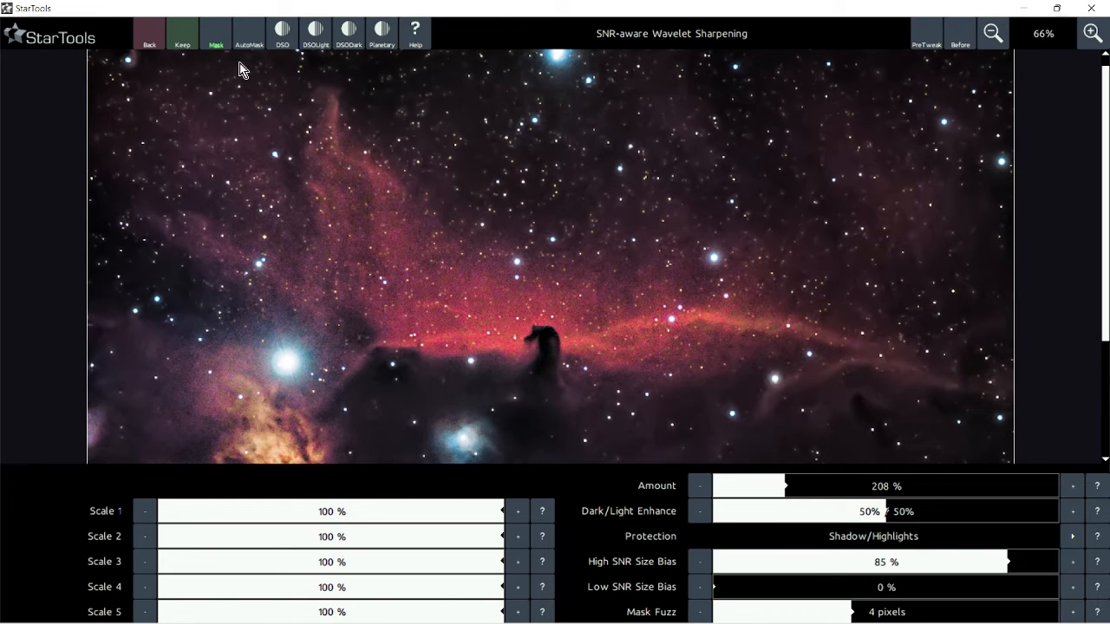
left_click(186, 40)
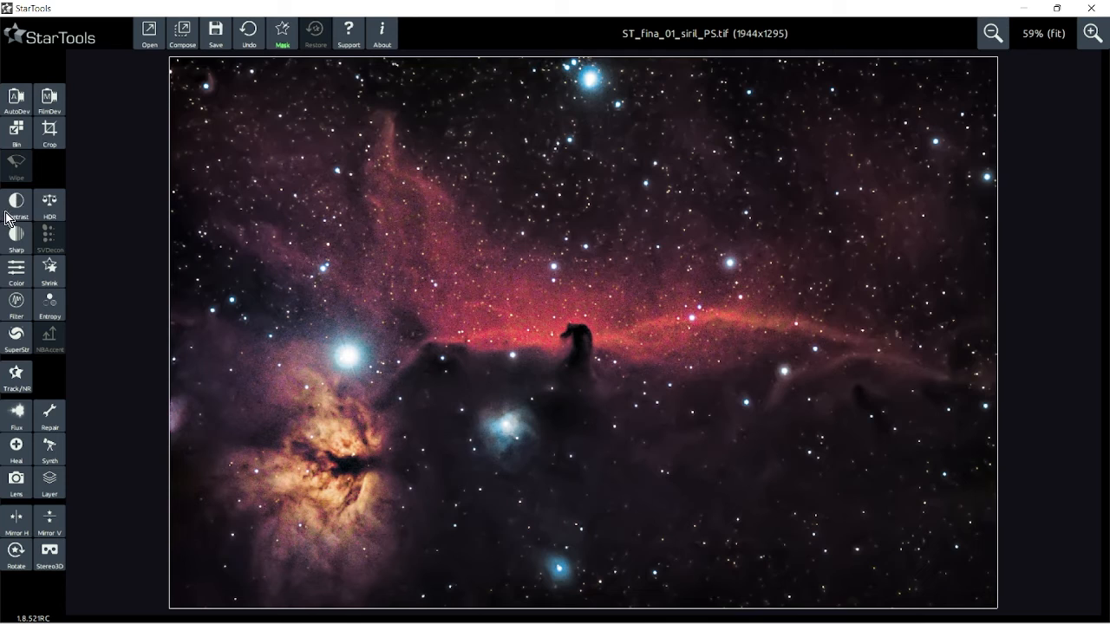
Run HDR on the image with its default settings, compare the before and after versions and keep the result.
left_click(50, 208)
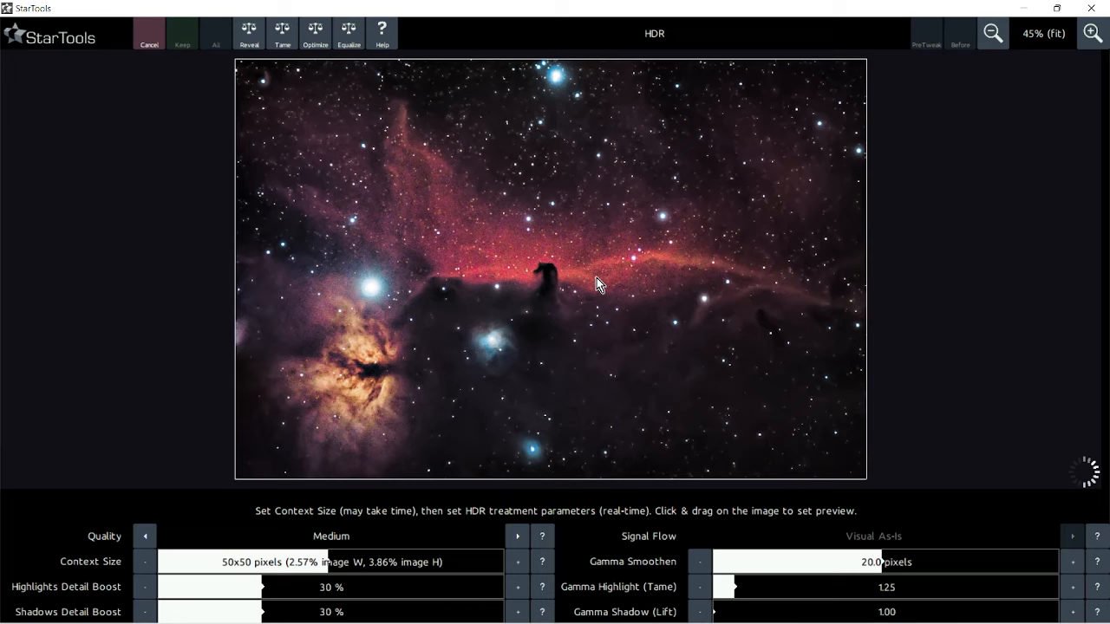
scroll(596, 277, "up", 1)
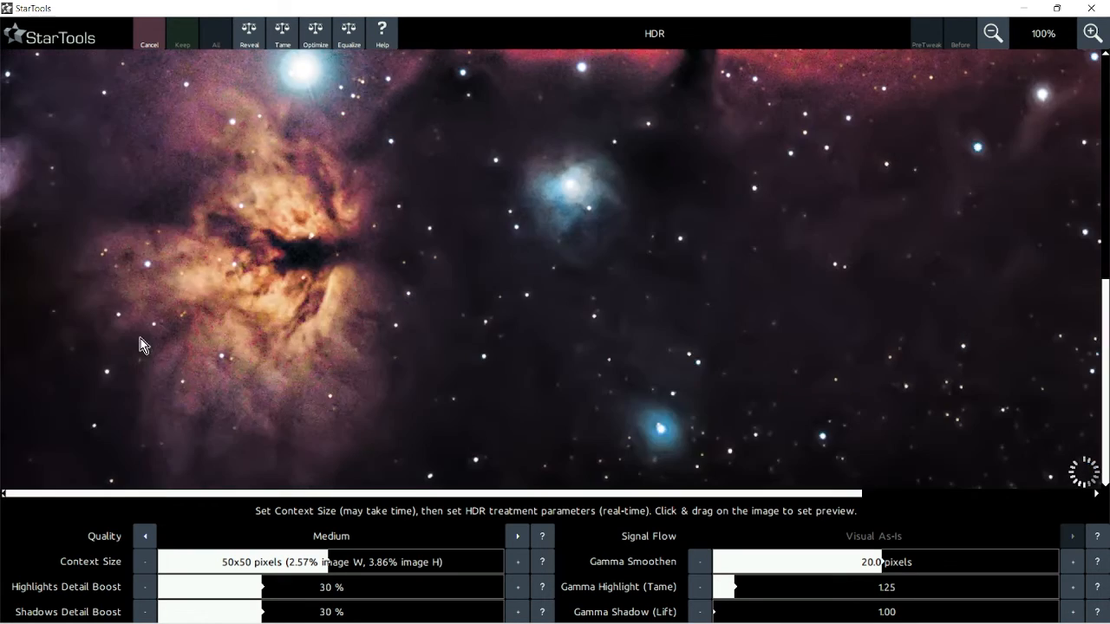
scroll(141, 339, "down", 1)
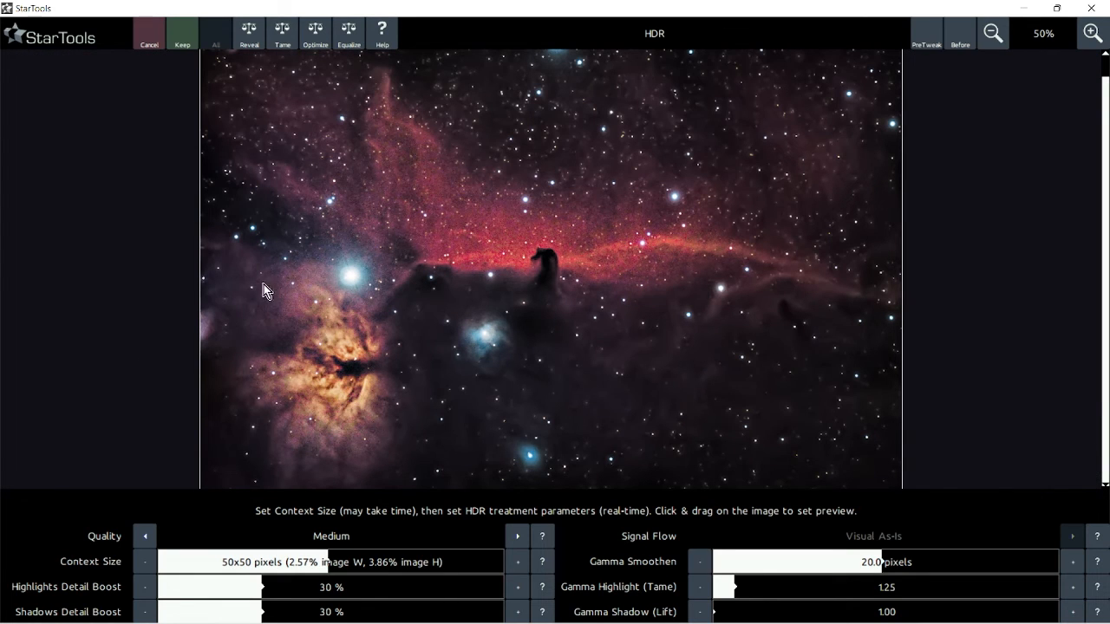
scroll(293, 269, "up", 1)
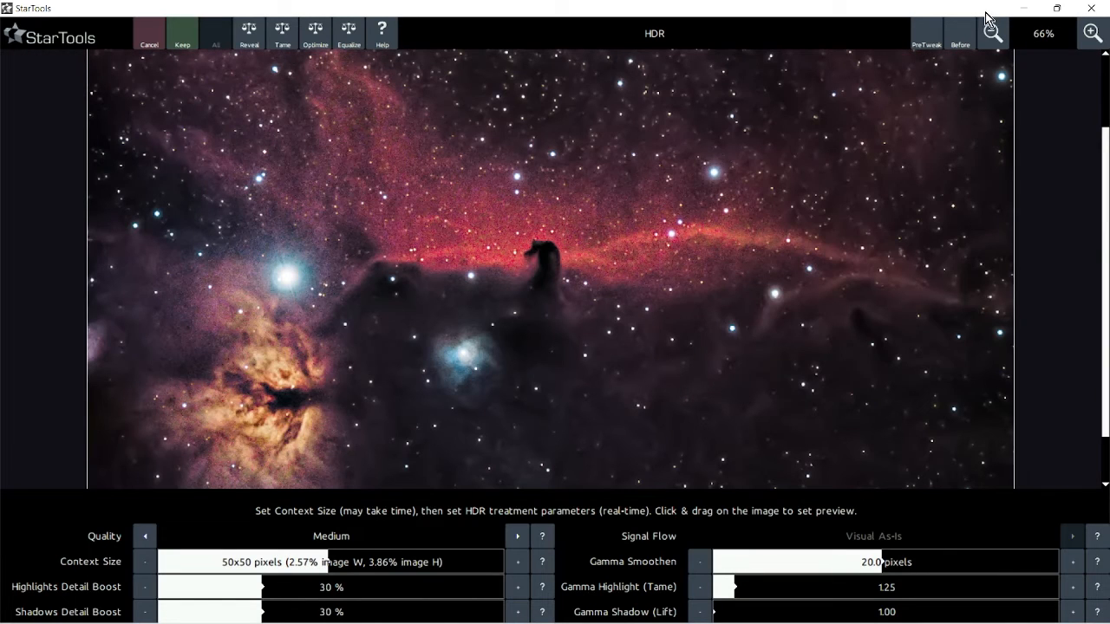
left_click(958, 43)
left_click(958, 42)
left_click(959, 43)
left_click(961, 45)
left_click(180, 36)
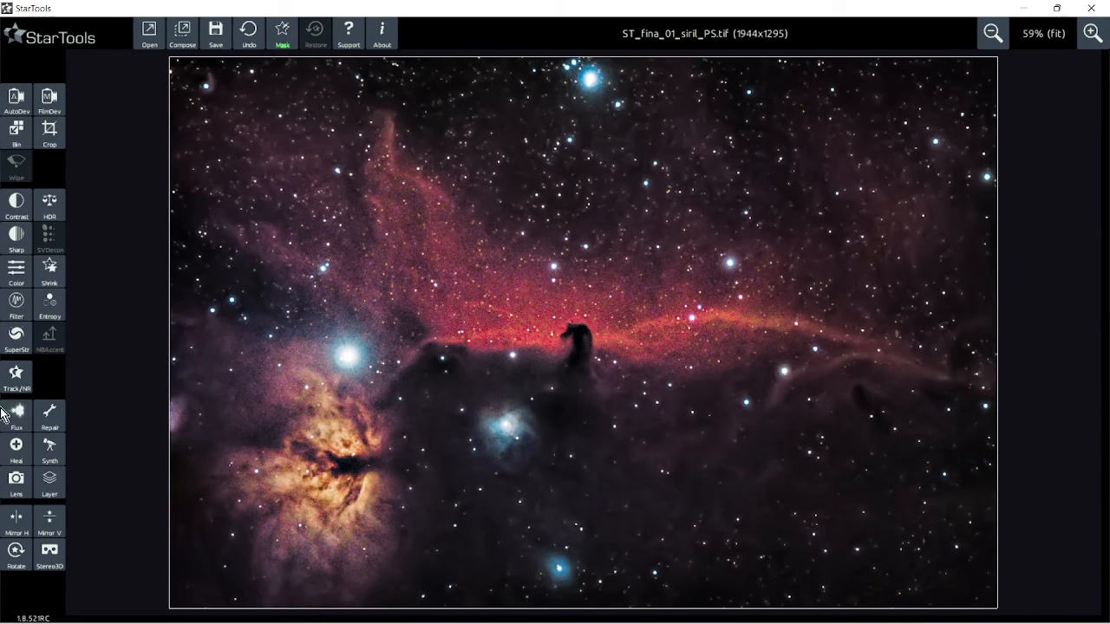
Turn Tracking on with the dataset type Linear, then switch it off again and choose to apply noise reduction.
left_click(17, 379)
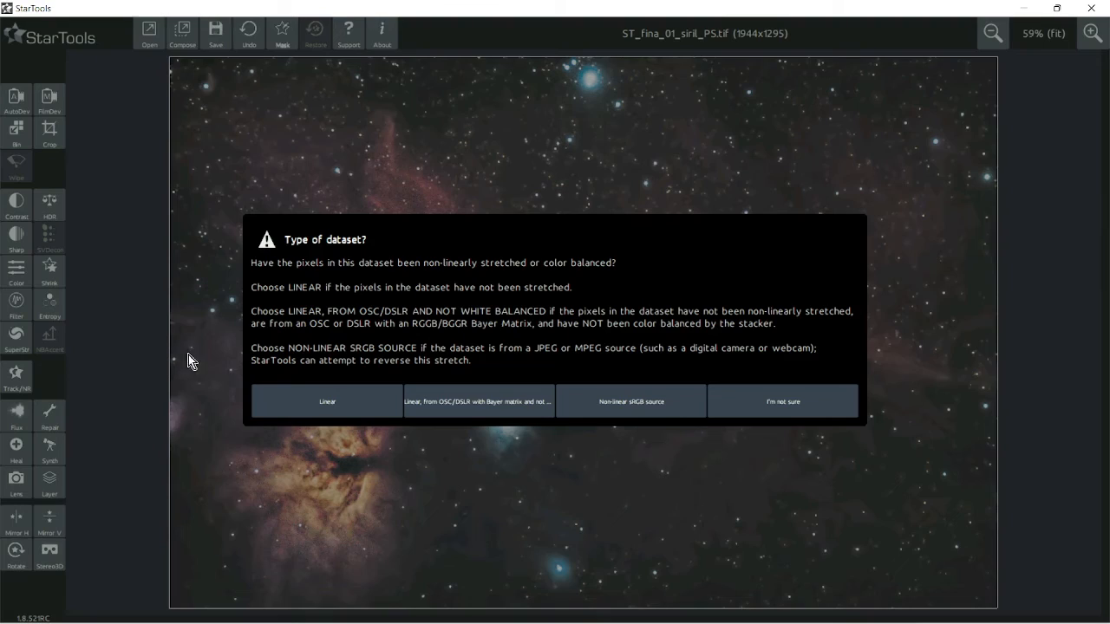
left_click(318, 399)
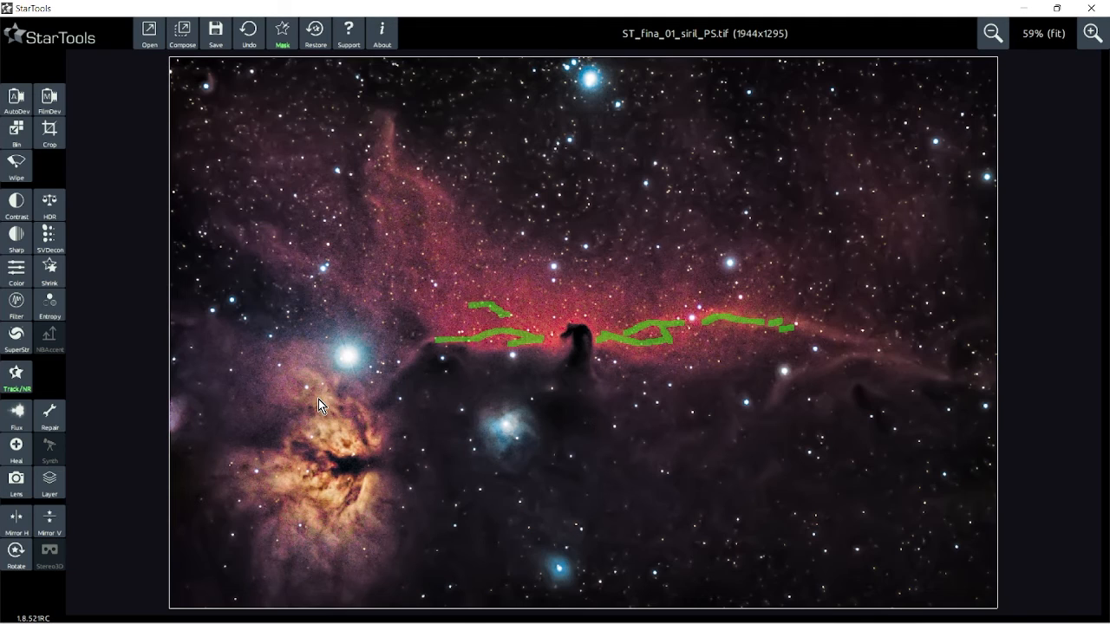
left_click(14, 386)
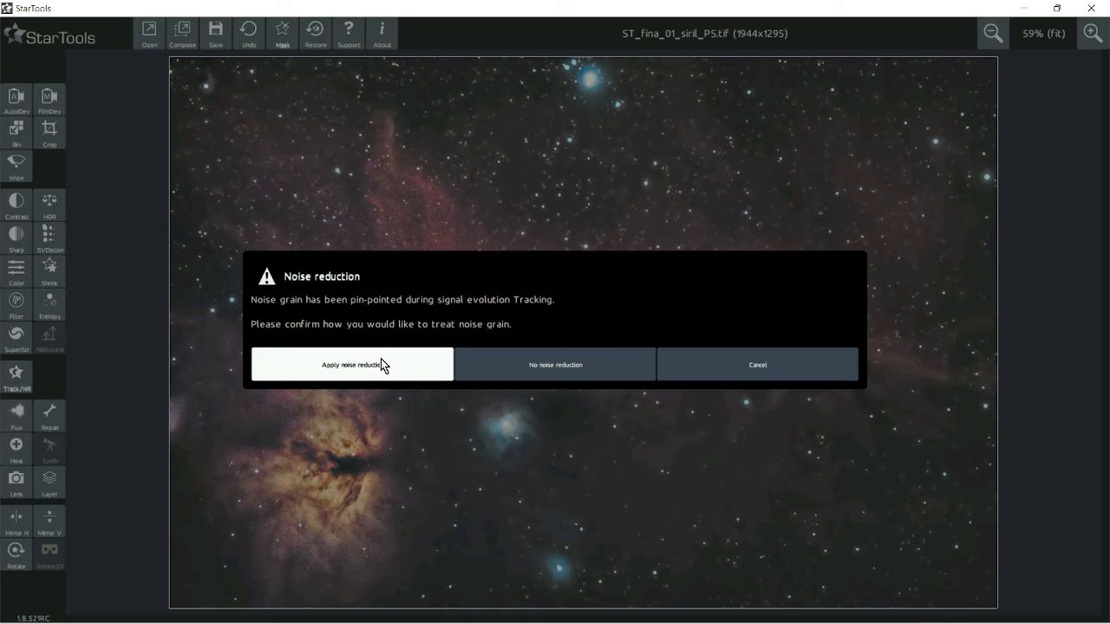
left_click(381, 364)
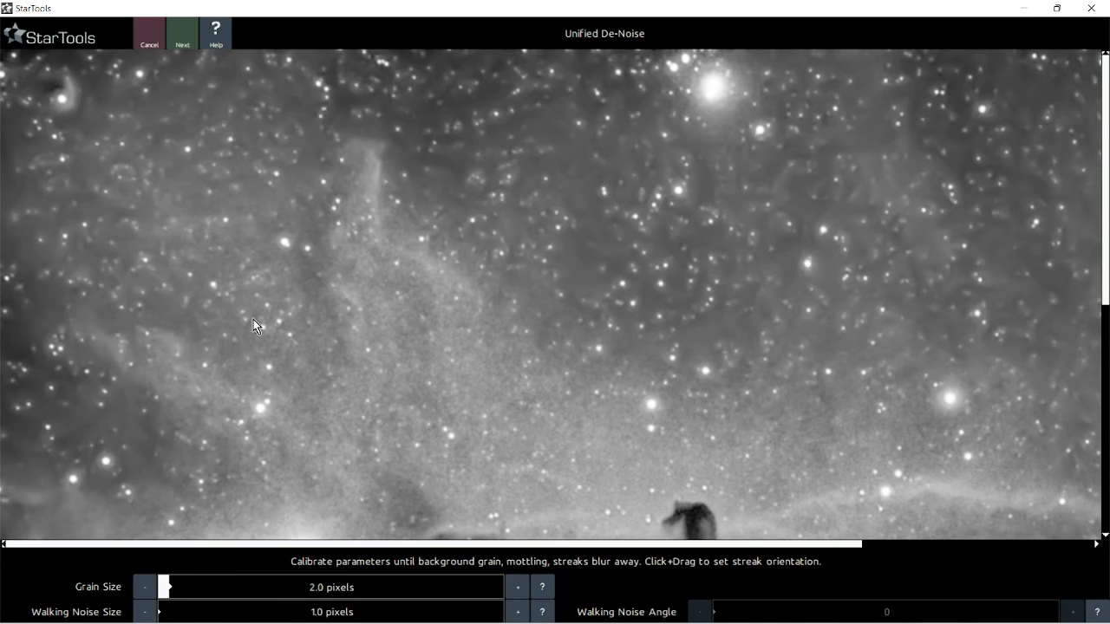
Set the Unified De-Noise grain size to 3.7 pixels, compare the result with the original close up and keep it.
left_click(185, 590)
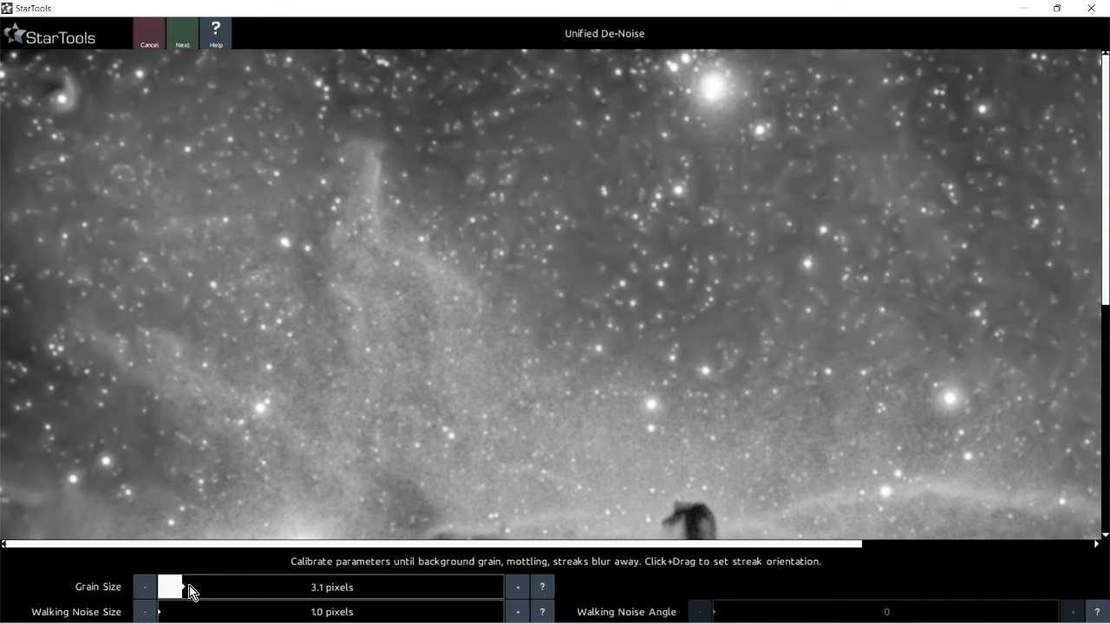
left_click(189, 590)
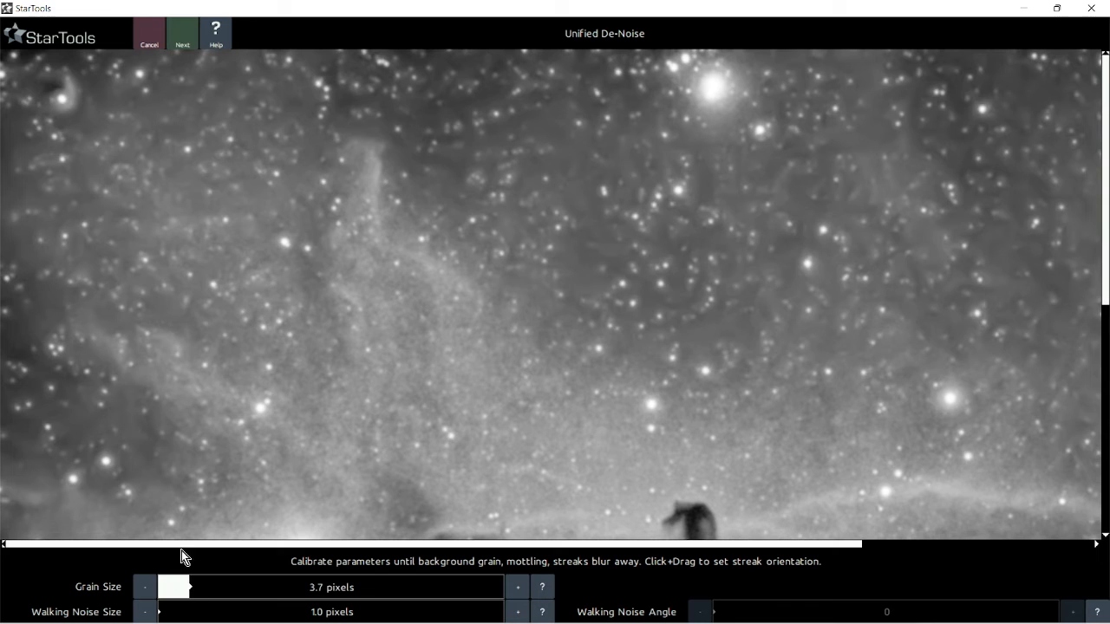
left_click(182, 40)
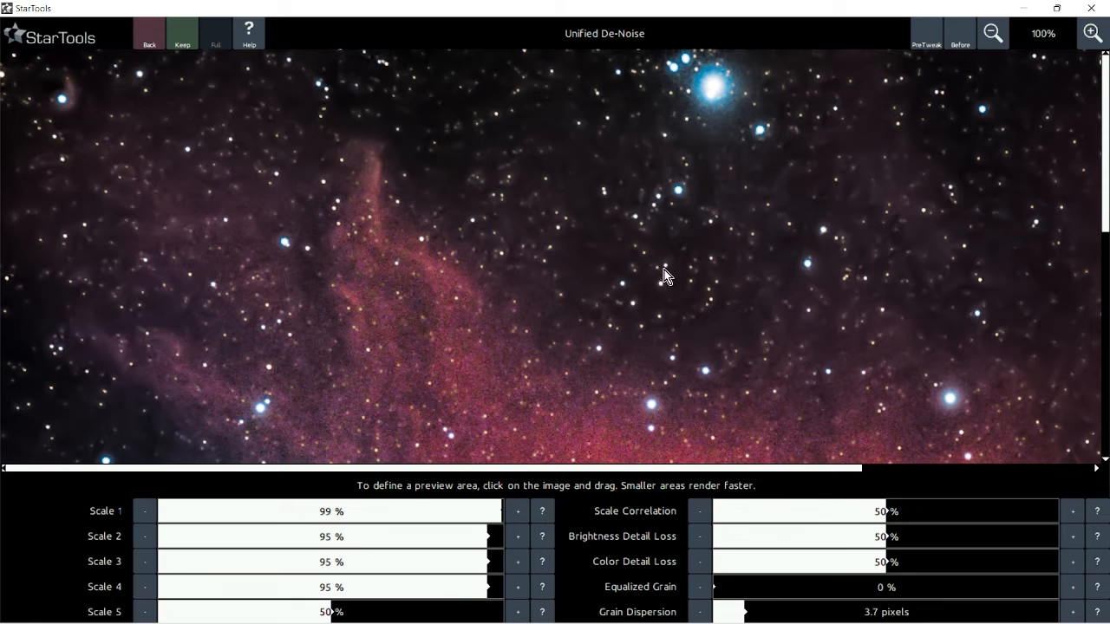
scroll(664, 269, "up", 1)
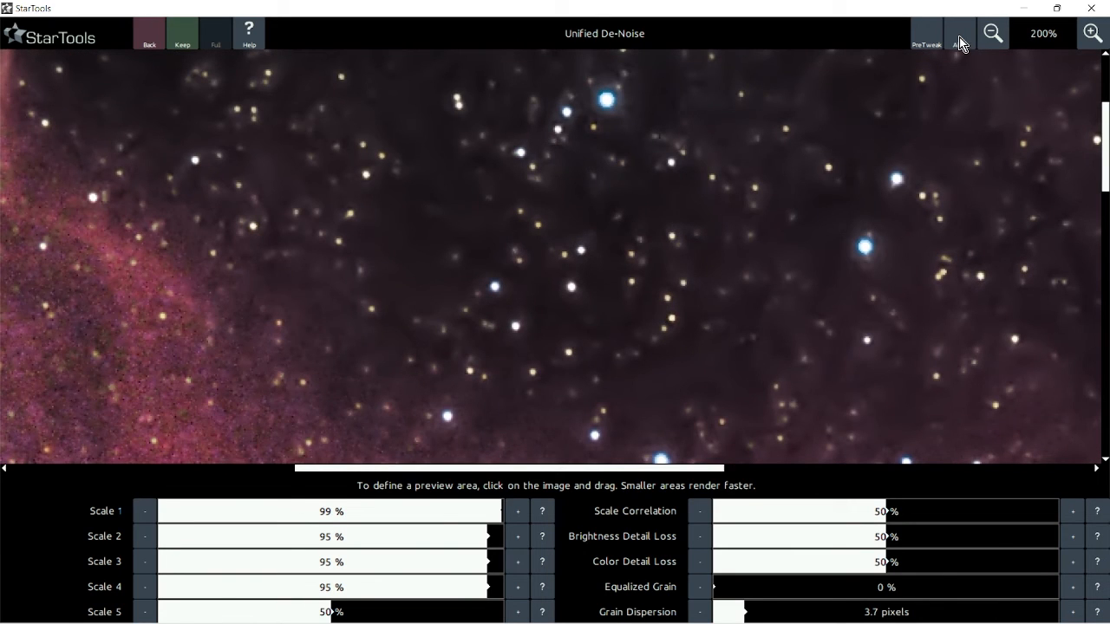
left_click(183, 41)
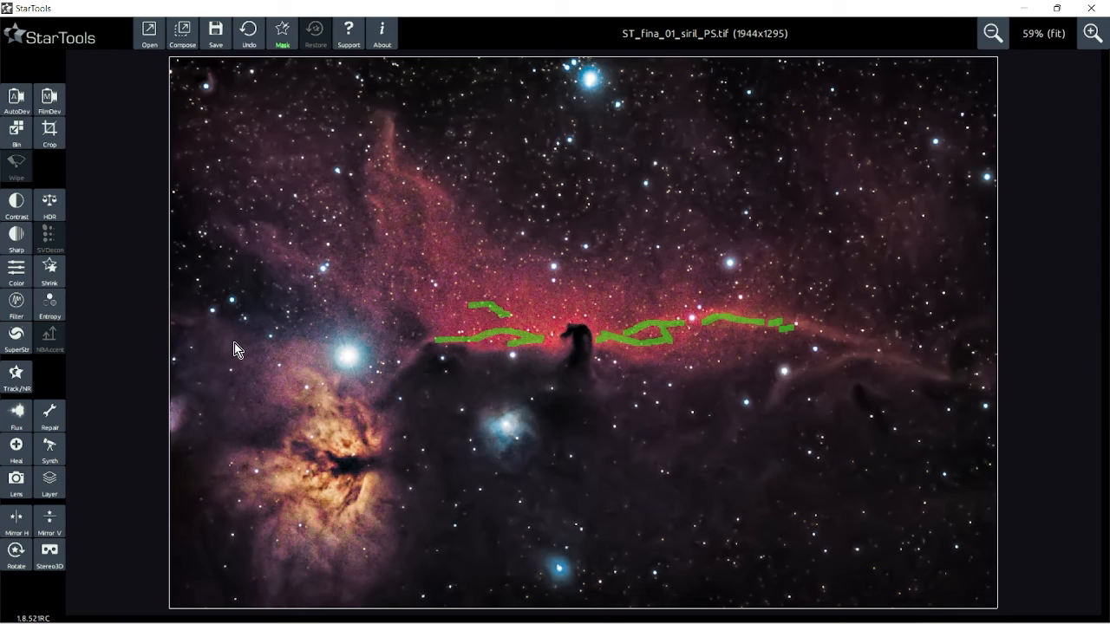
Save the denoised image in the HorseHead folder as ST_fina_02_siril_PS.tif.
left_click(215, 35)
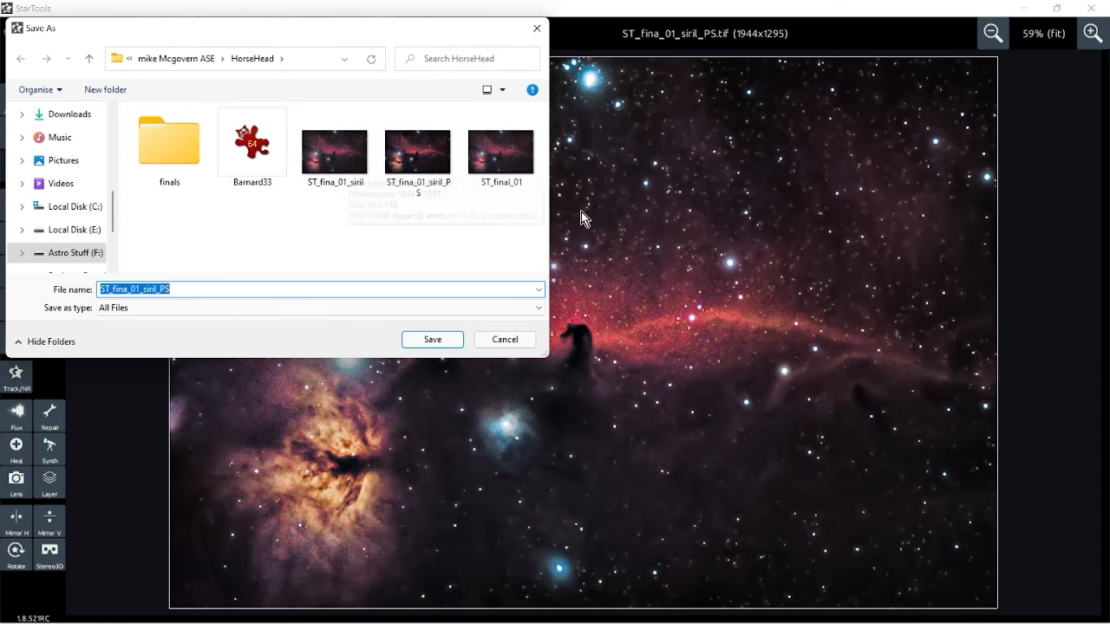
left_click(418, 160)
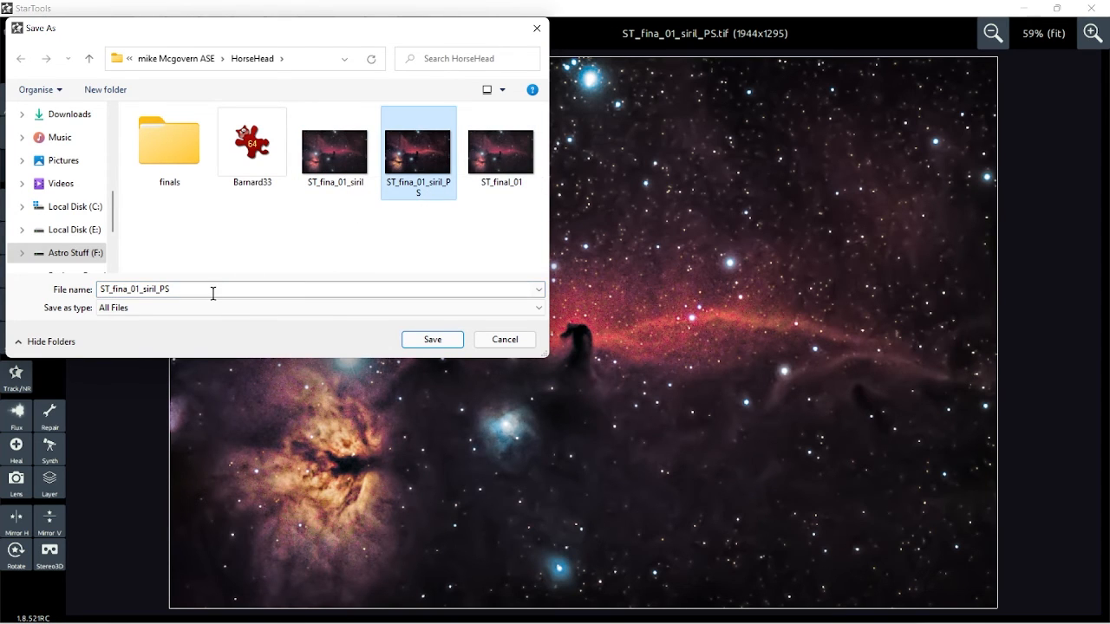
left_click(144, 290)
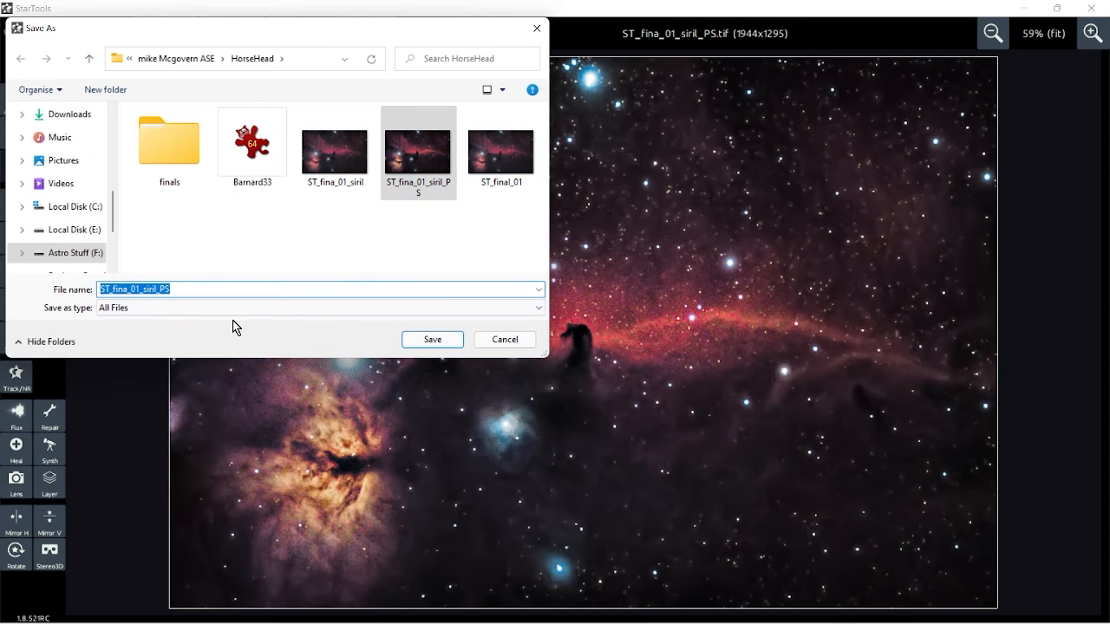
key("Home")
key("Right")
key("Right")
key("Right")
key("Right")
key("Right")
key("Right")
key("Right")
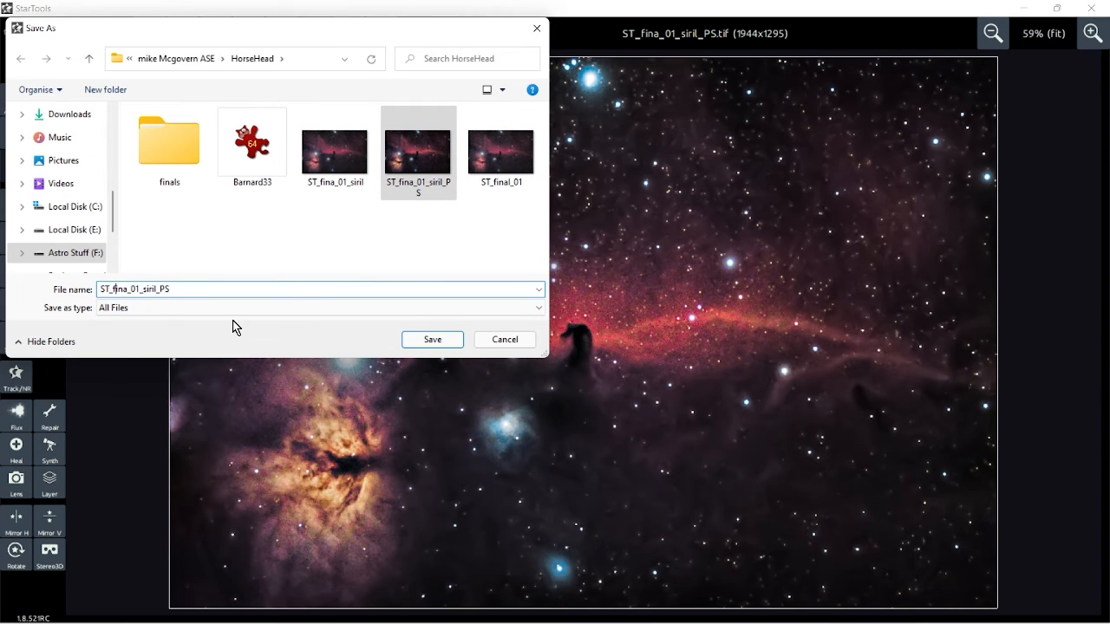
key("Right")
key("Right")
key("Right")
key("BackSpace")
type("2")
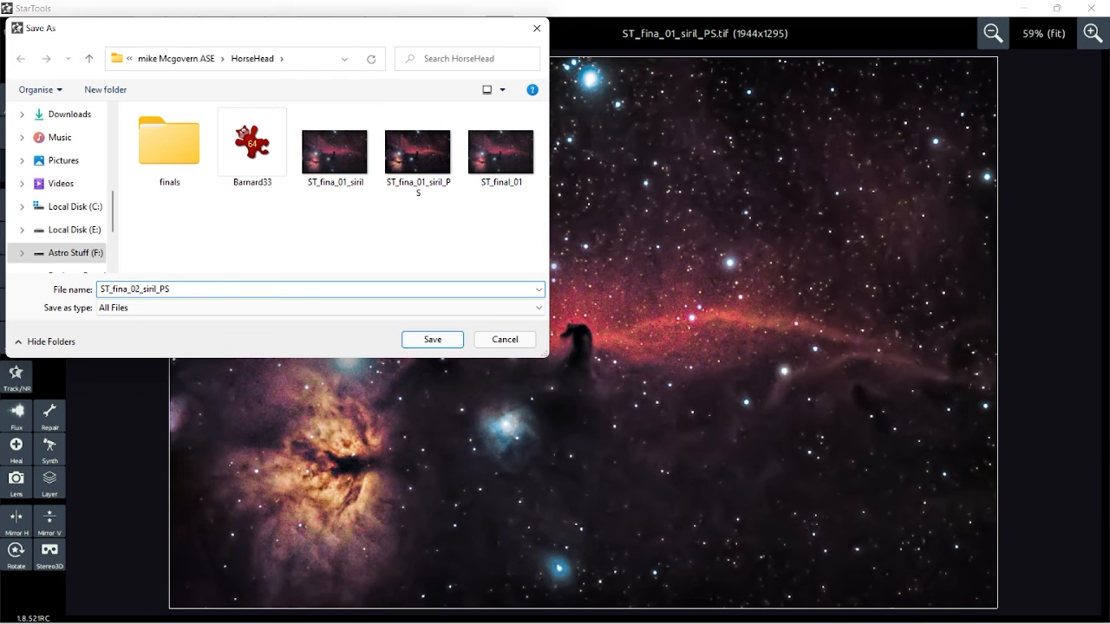
left_click(205, 289)
type(".t")
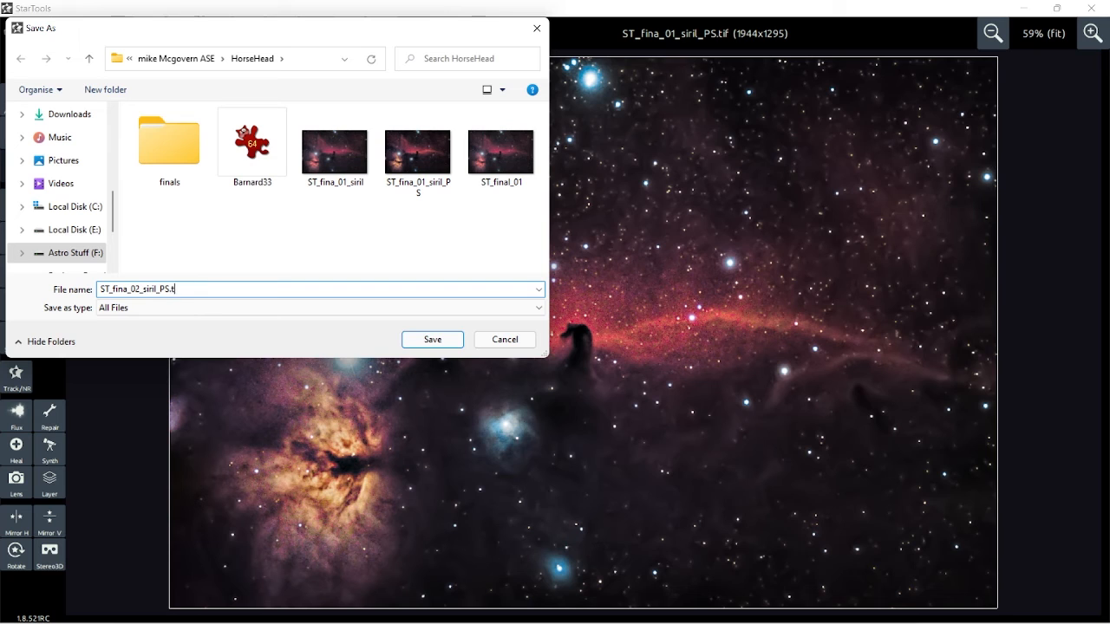
type("if")
key("Return")
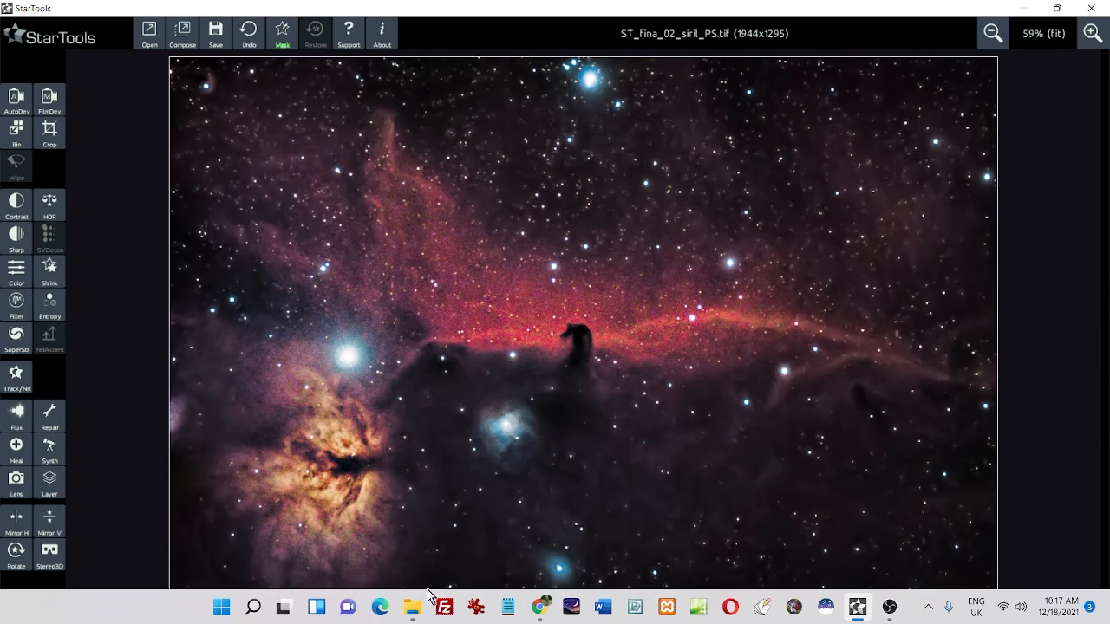
Switch to the HorseHead folder in File Explorer and open ST_fina_02_siril_PS in the image viewer.
mouse_move(412, 607)
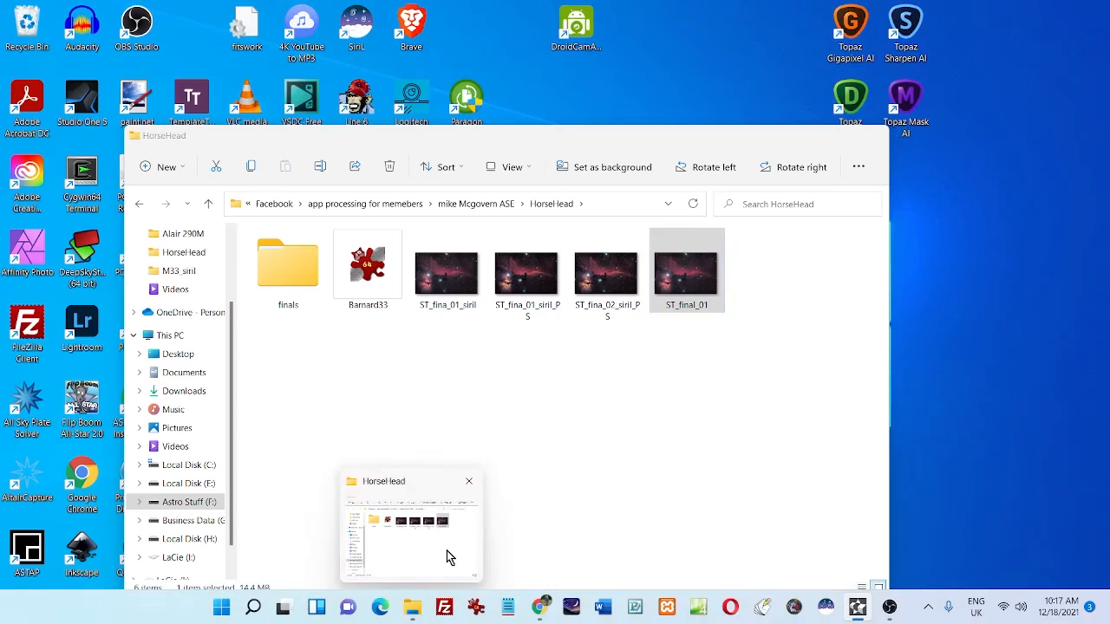
left_click(446, 553)
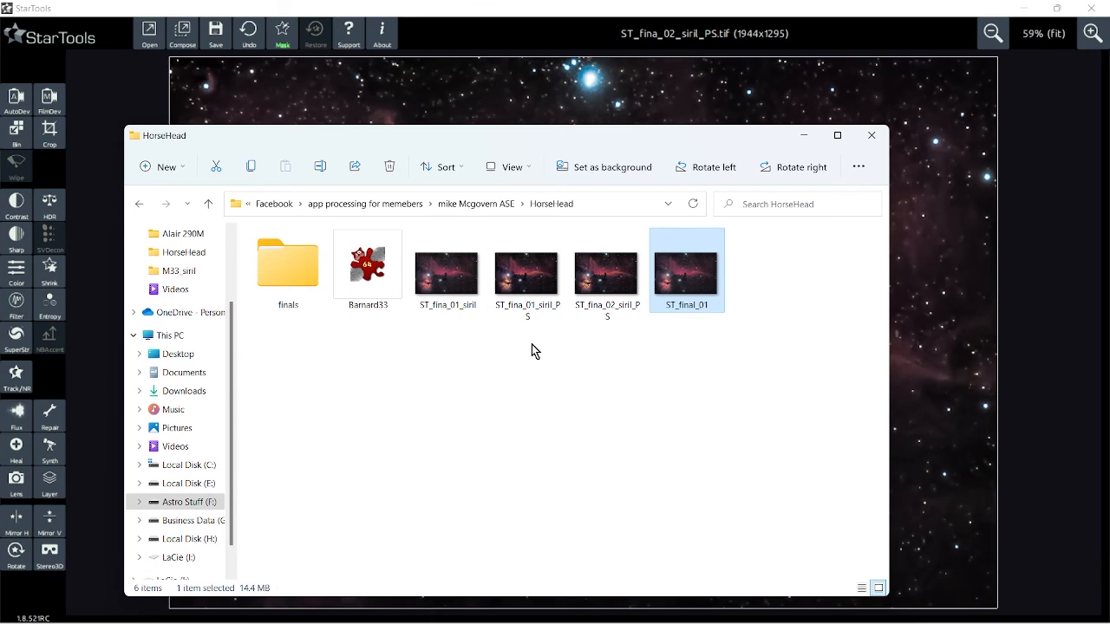
double_click(622, 269)
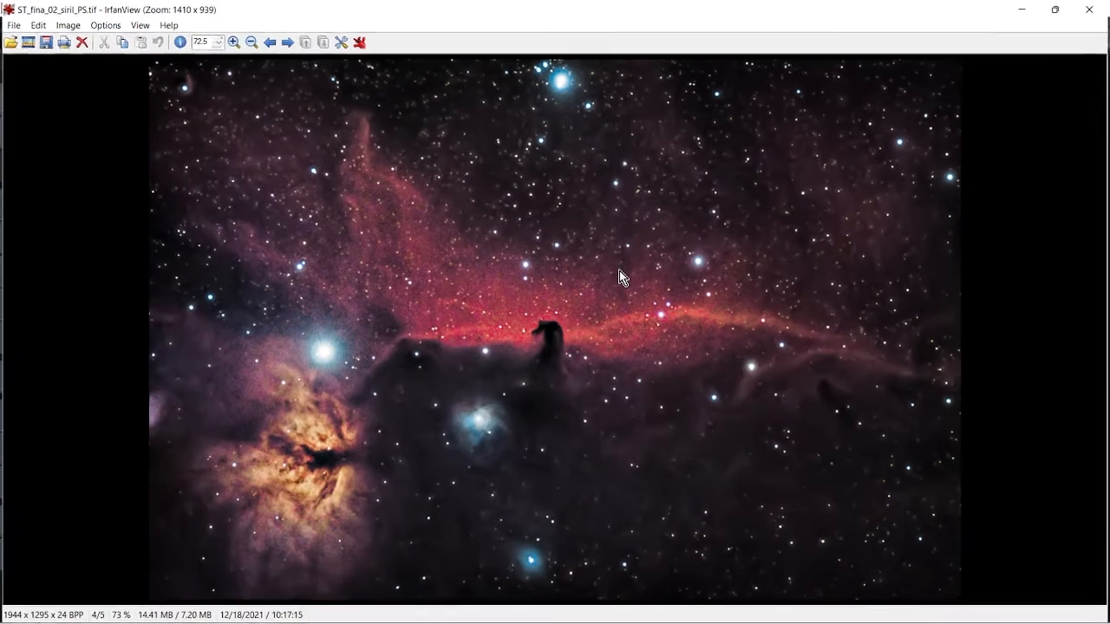